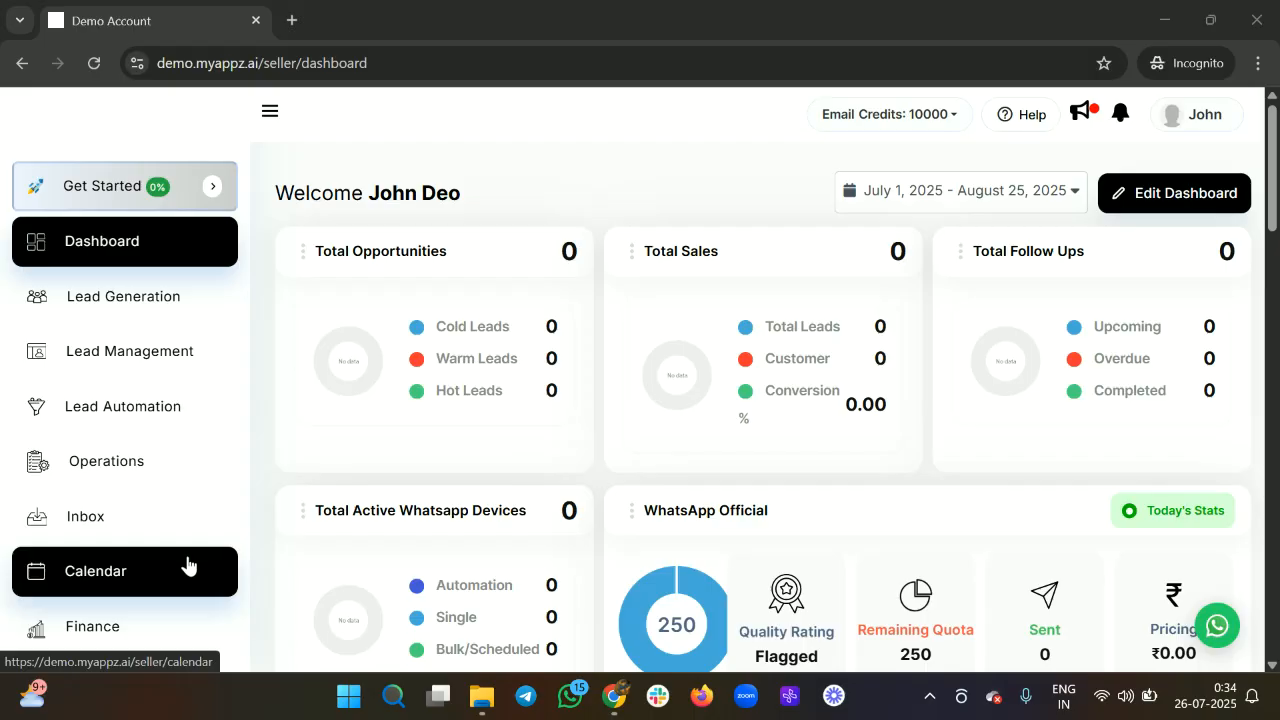
Open the Calendar page to show the July 2025 month grid.
left_click(185, 566)
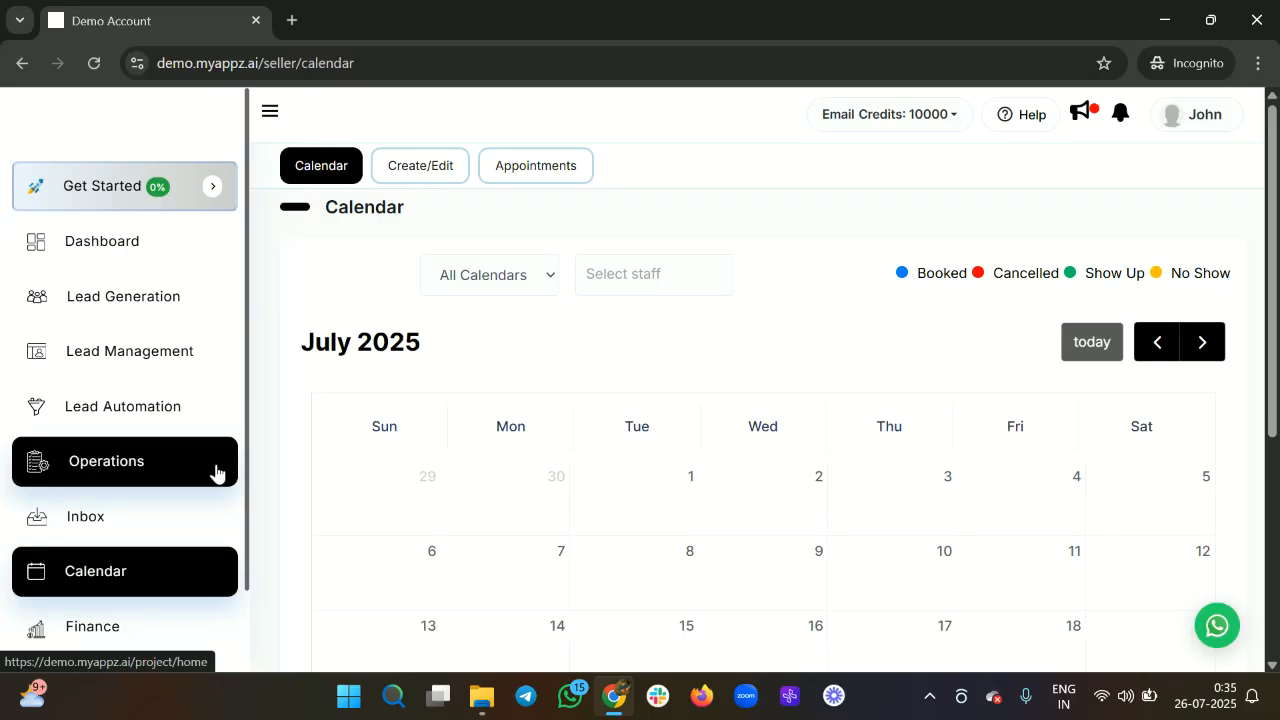
Start a new event type from the Create/Edit section, which has no event types yet.
left_click(421, 177)
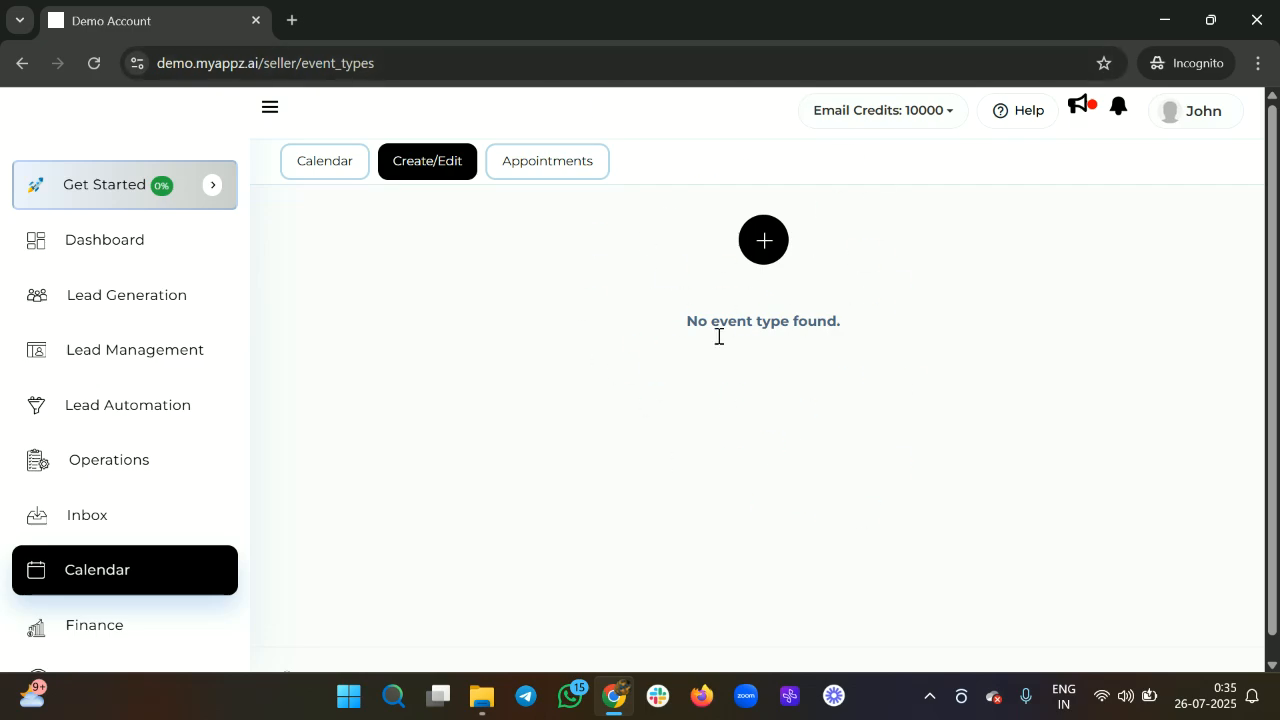
left_click_drag(690, 328, 848, 308)
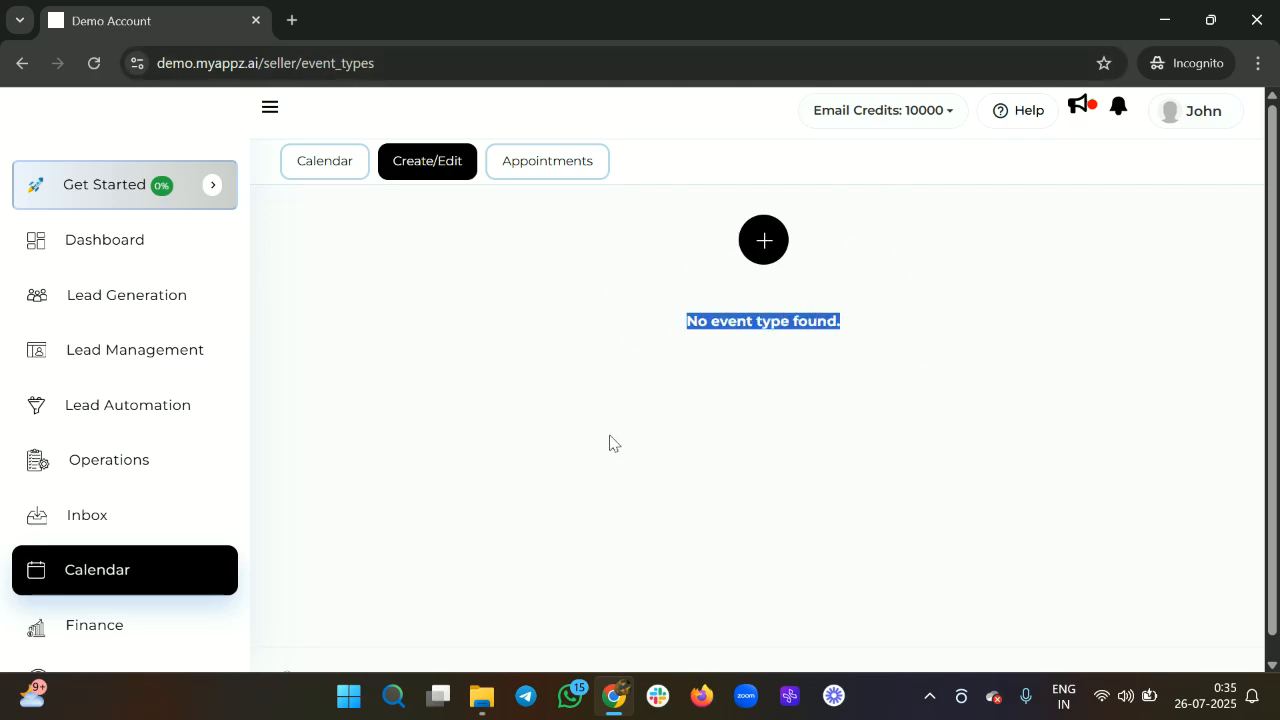
left_click(763, 243)
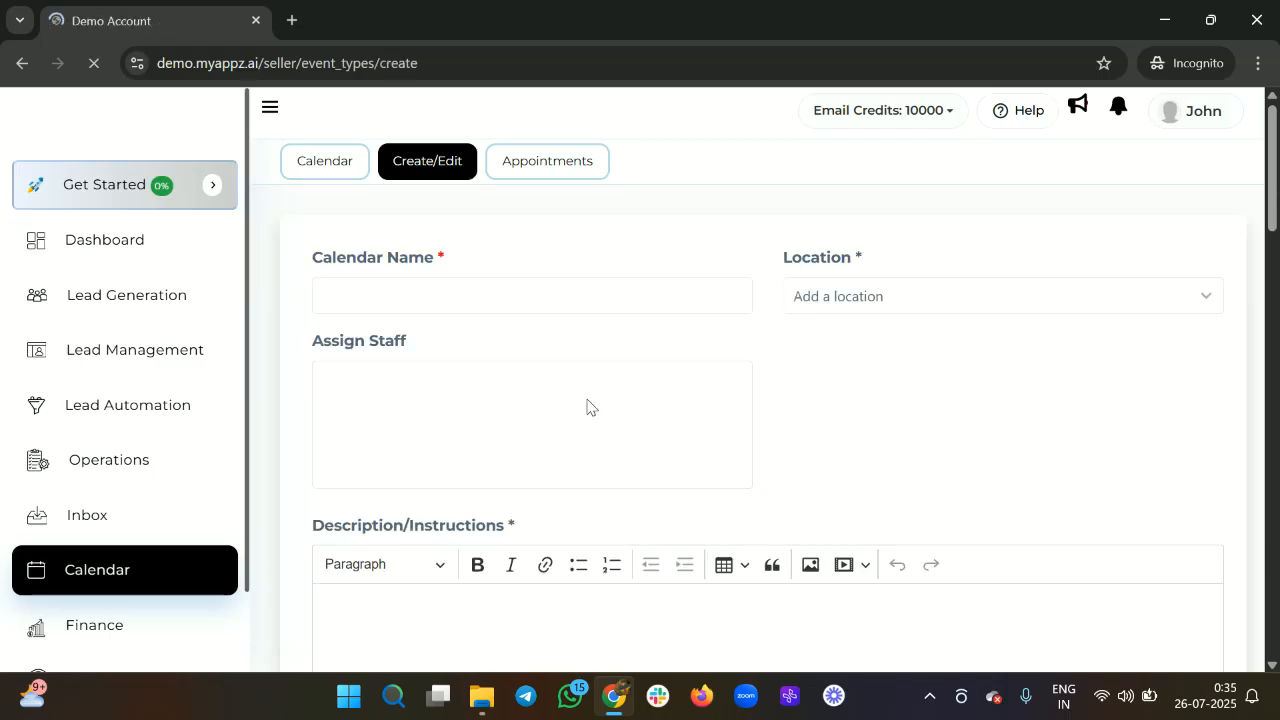
scroll(608, 374, "down", 5)
scroll(608, 374, "up", 6)
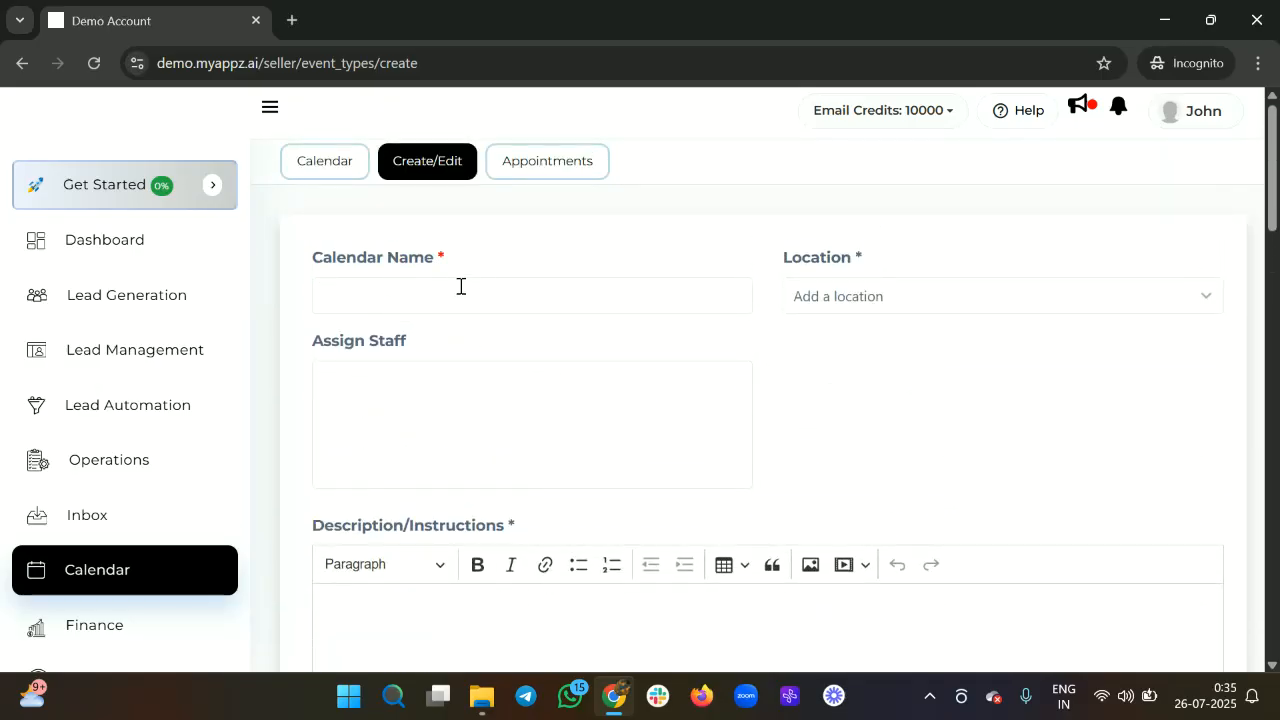
Name the new calendar 'Calendar 1'.
left_click(400, 302)
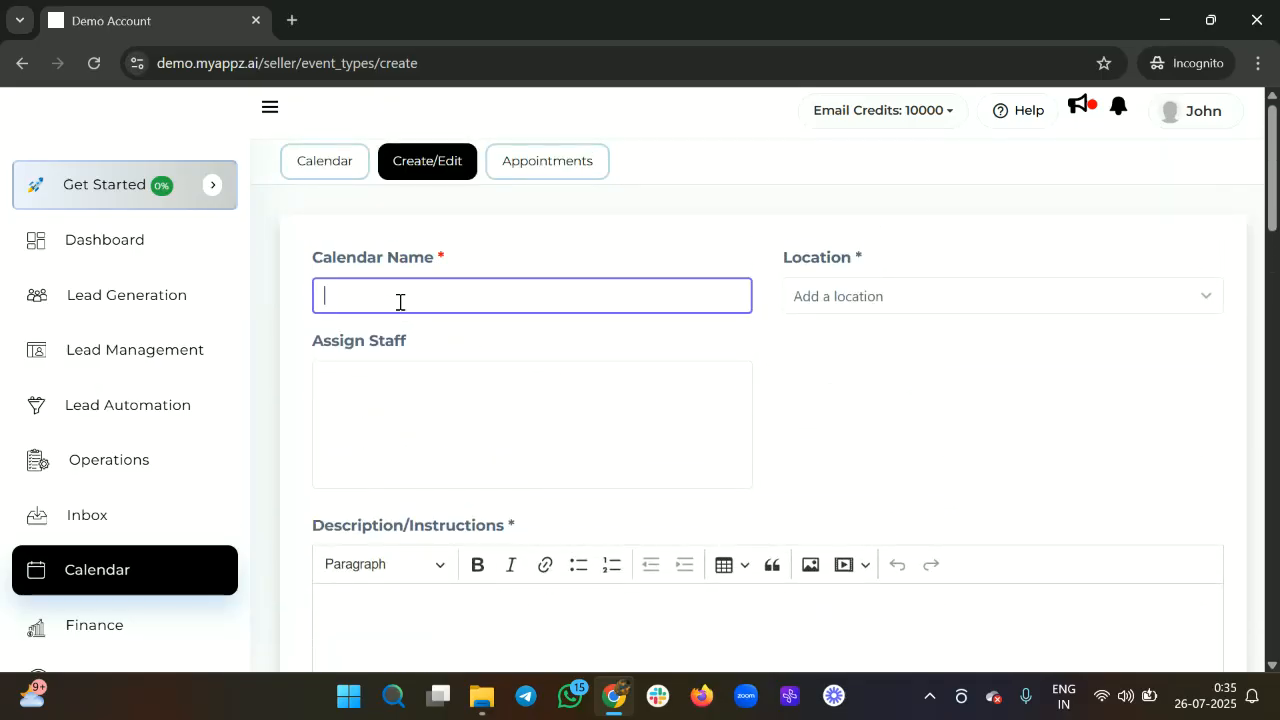
type("Calendar 1")
left_click(830, 298)
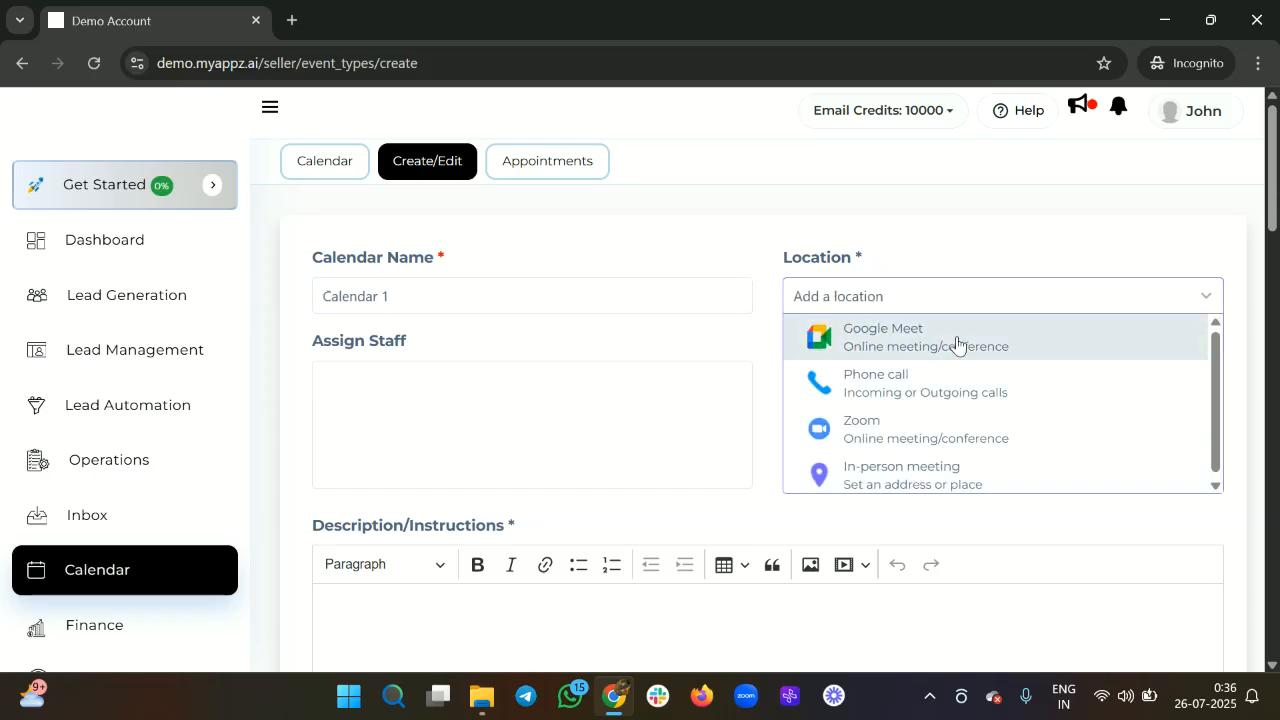
left_click(888, 386)
scroll(633, 608, "down", 2)
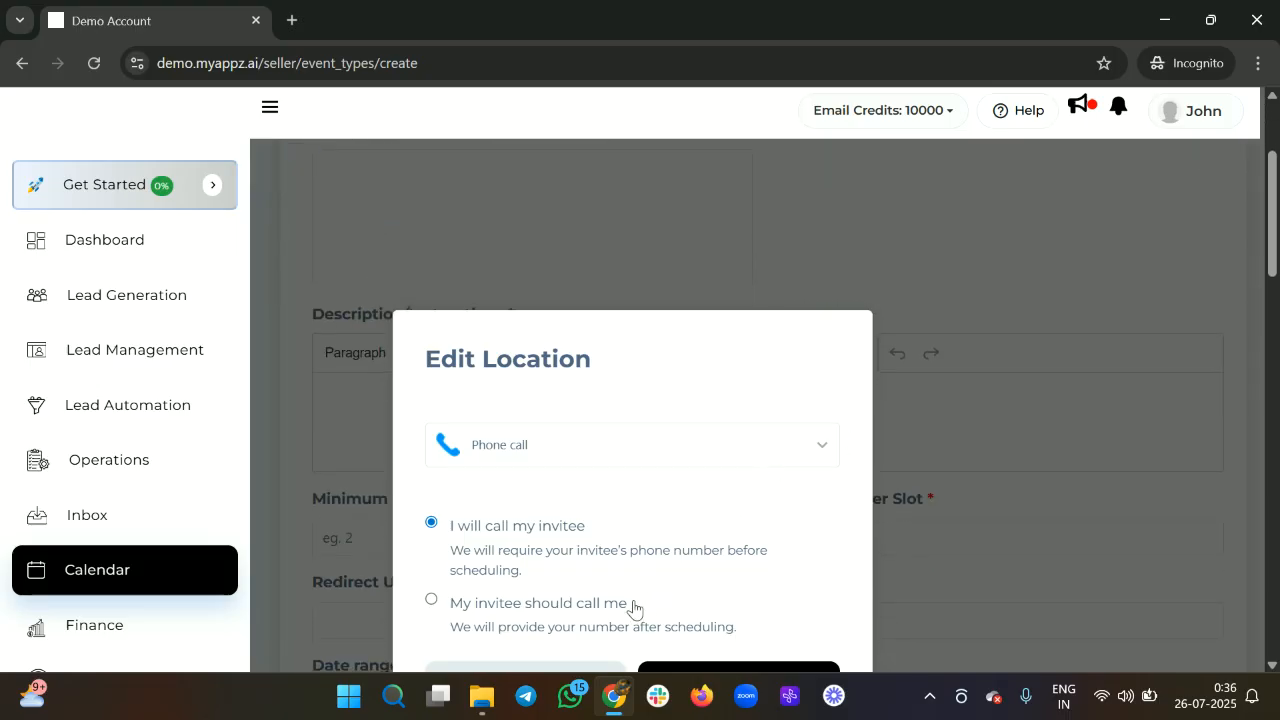
left_click(432, 602)
scroll(591, 591, "down", 2)
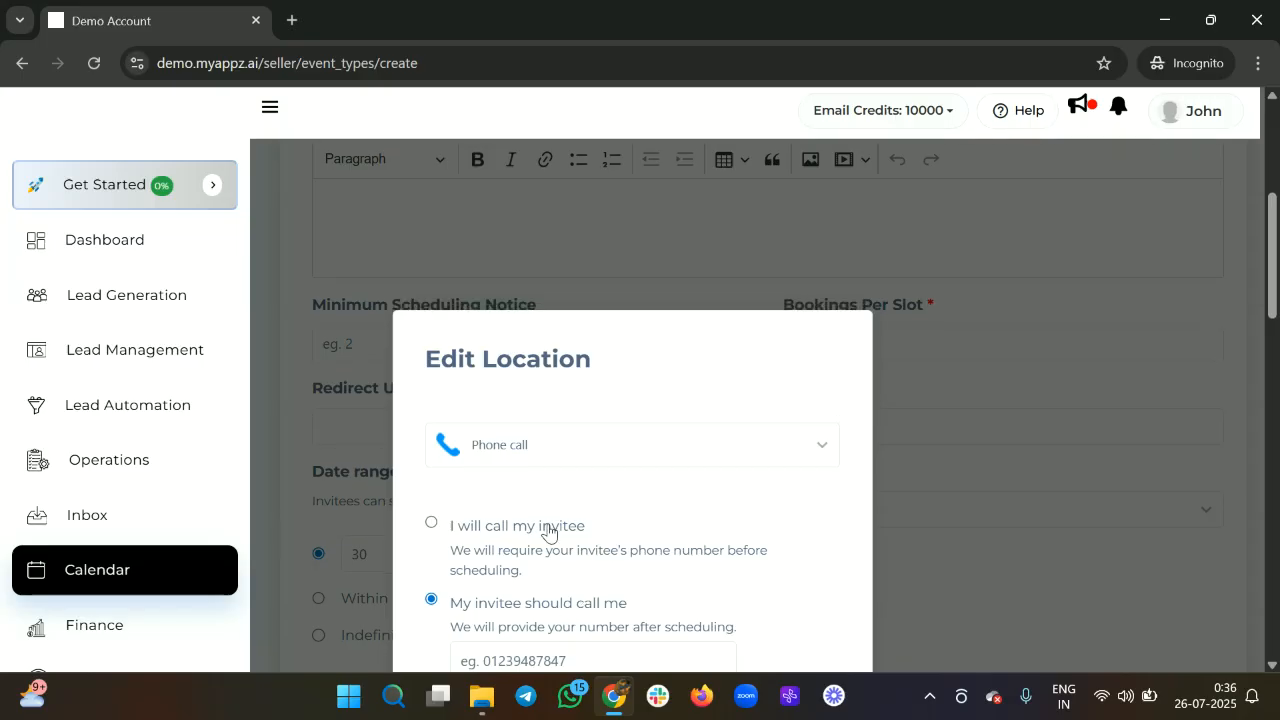
key("ctrl+minus")
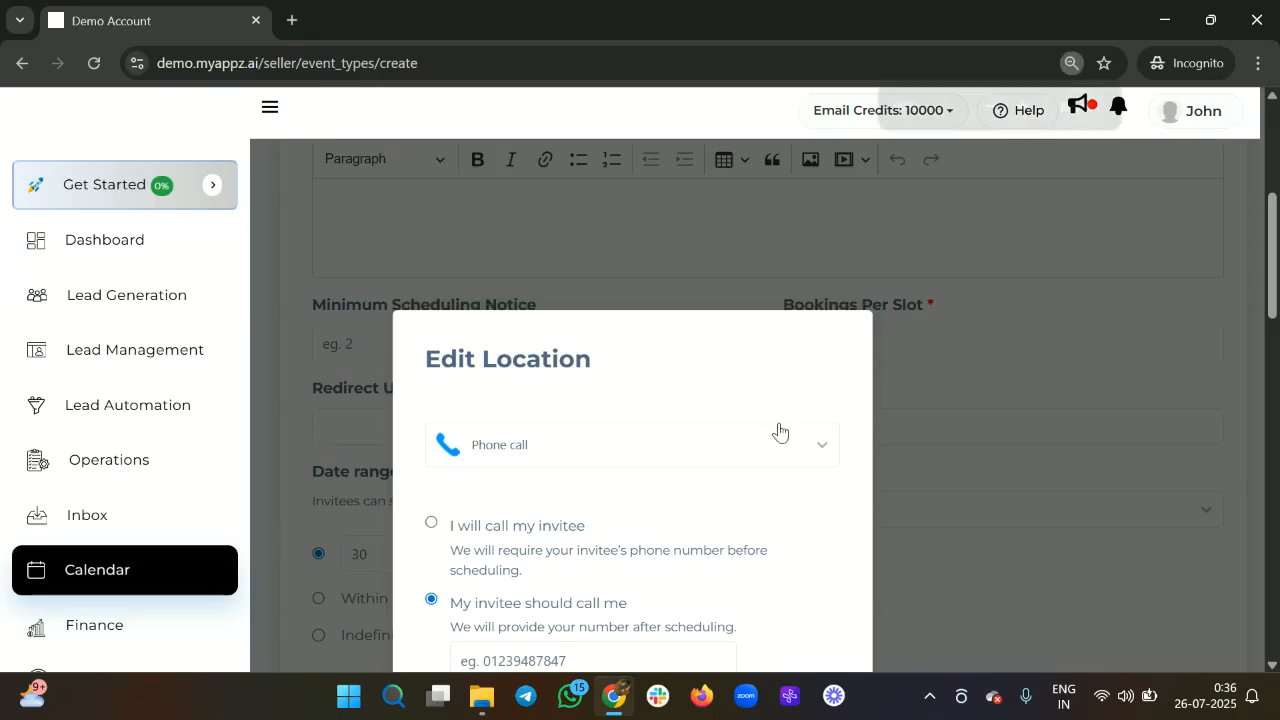
scroll(779, 431, "down", 2)
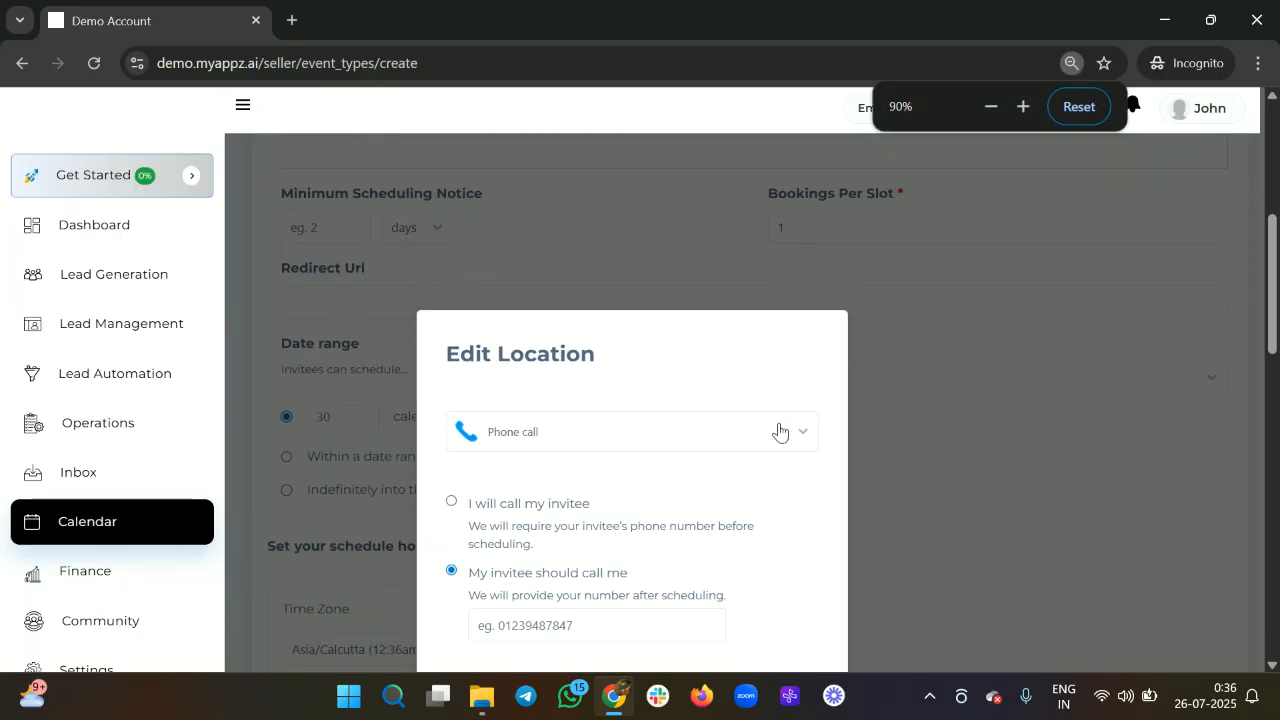
left_click(453, 503)
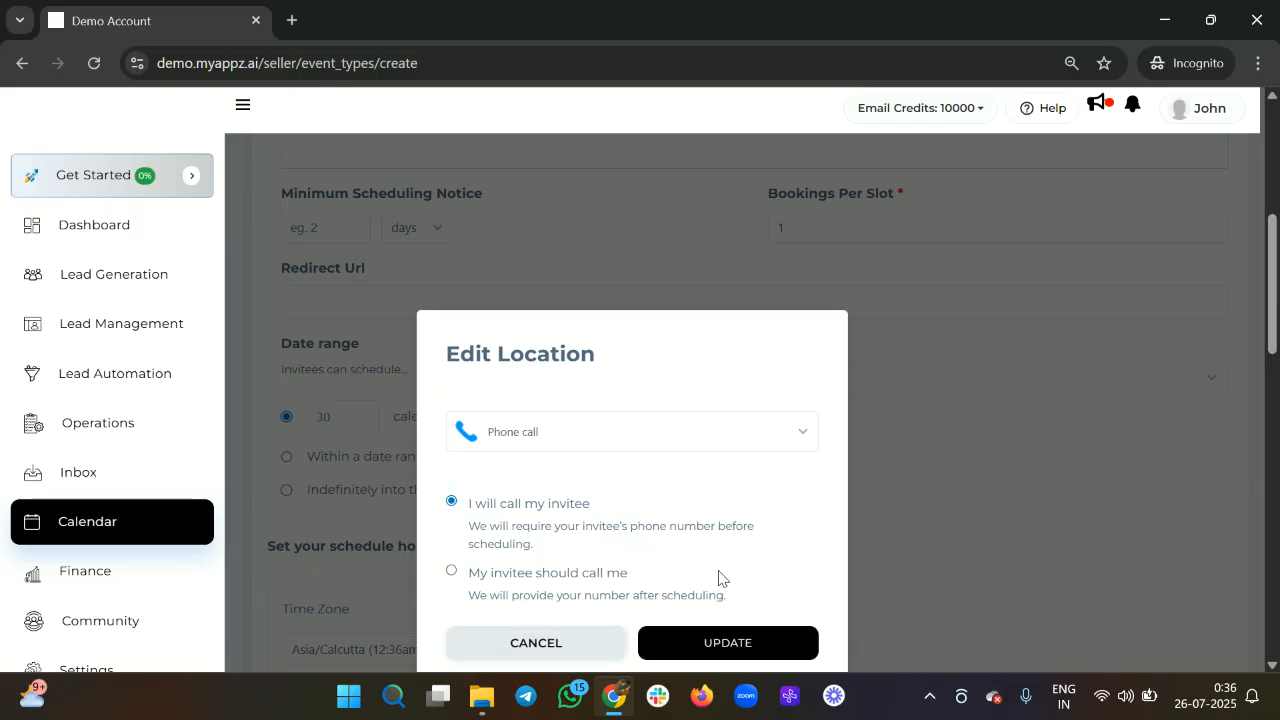
left_click(451, 574)
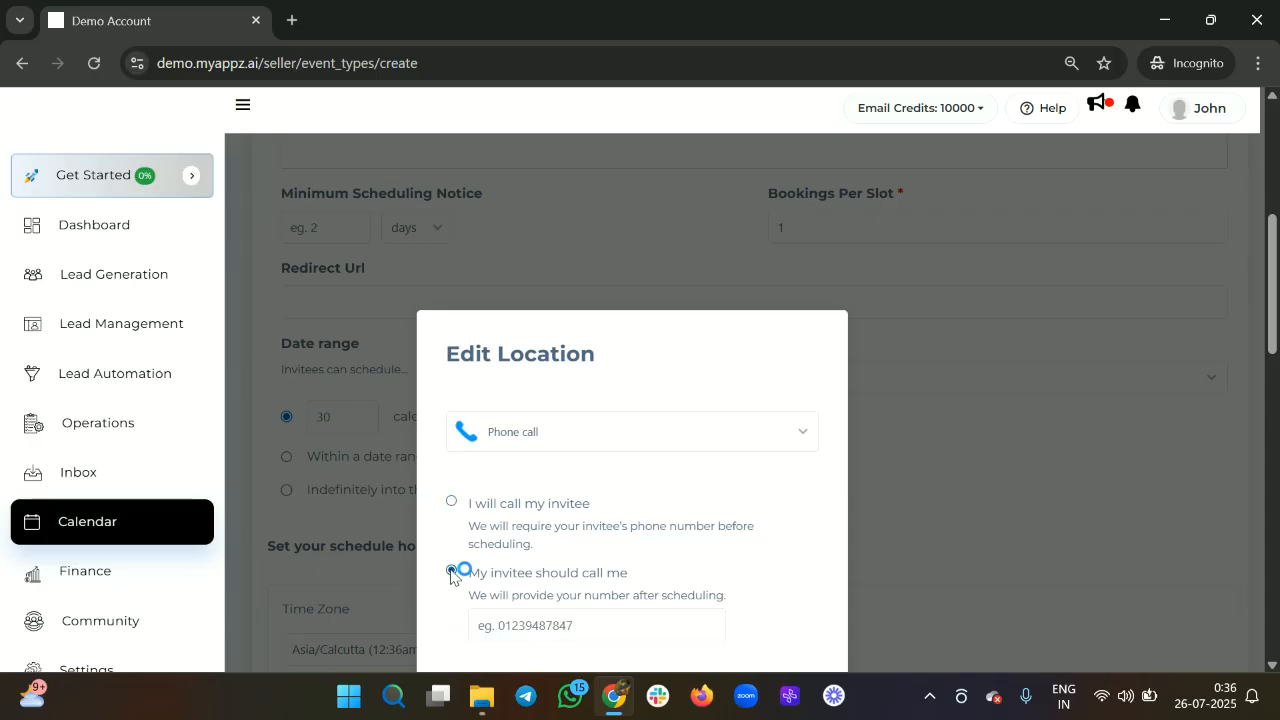
left_click(537, 622)
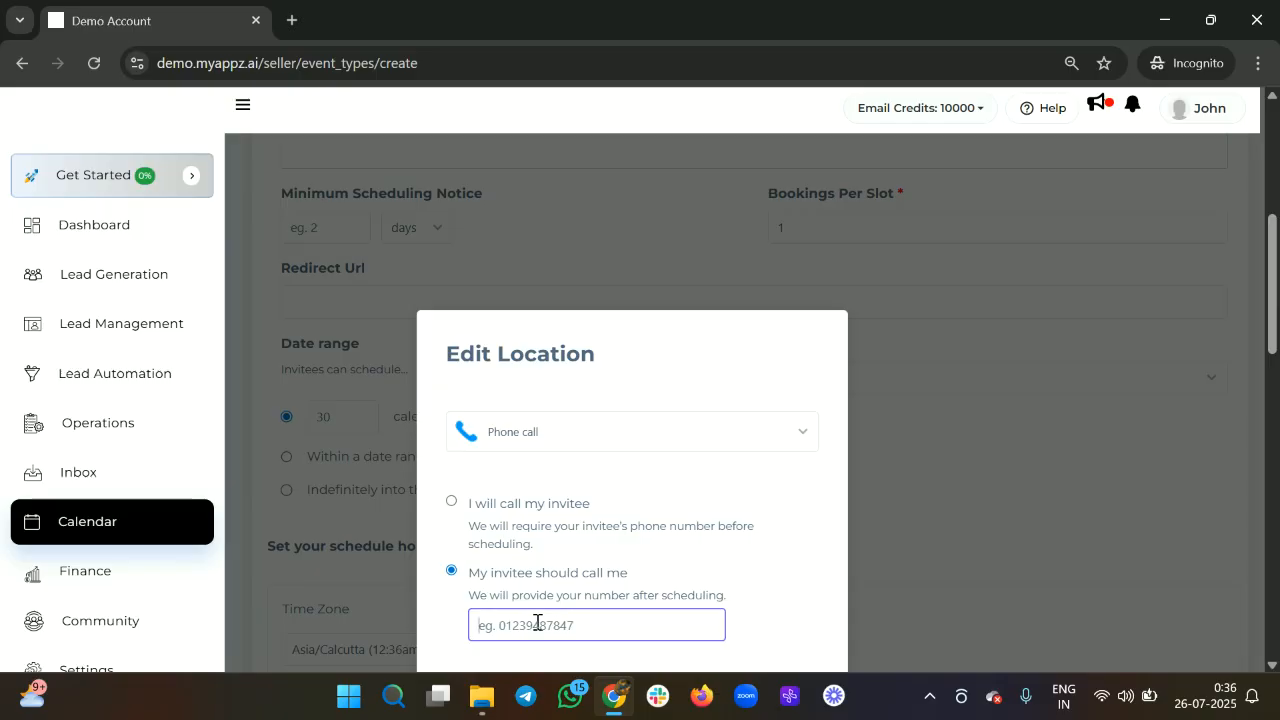
left_click(452, 501)
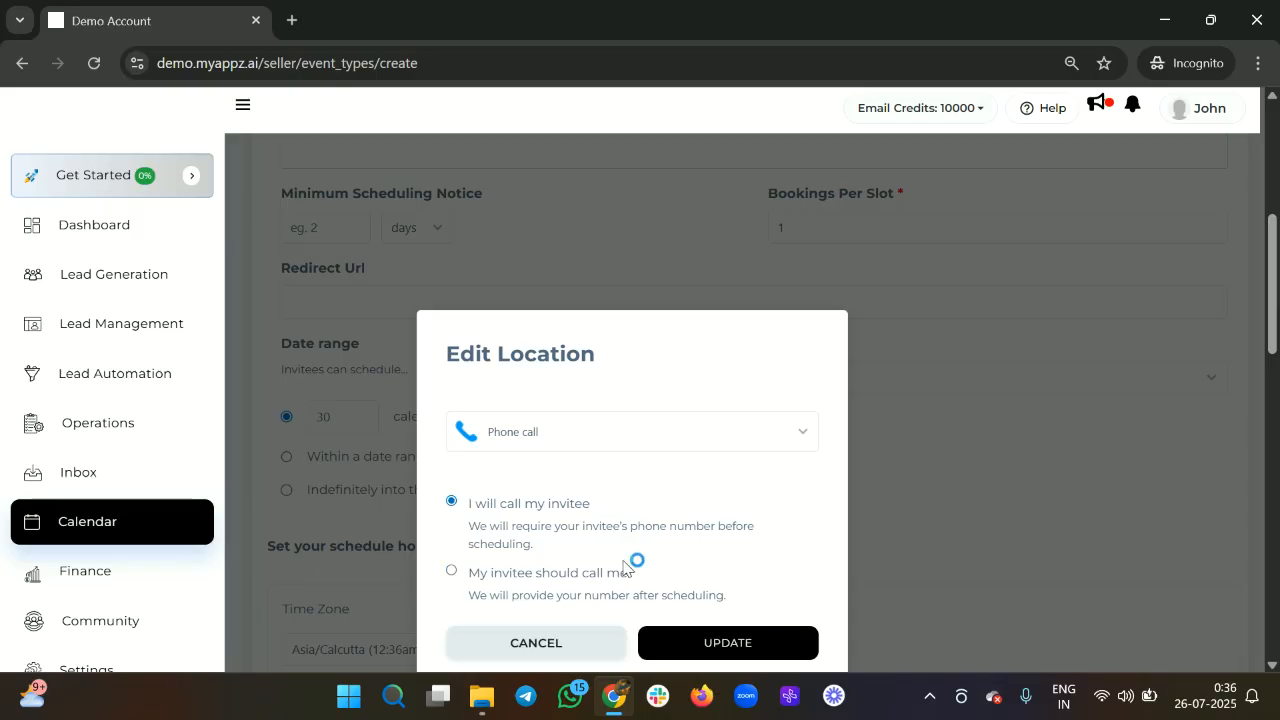
left_click(563, 643)
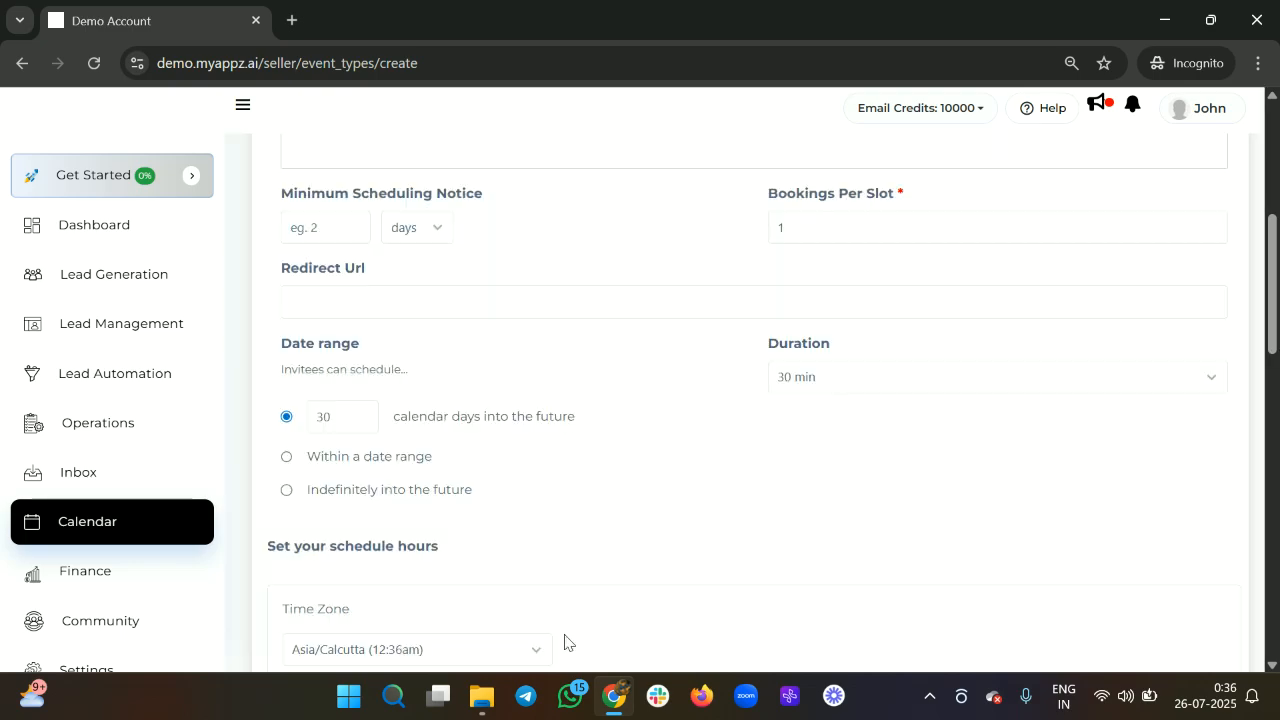
scroll(850, 290, "up", 5)
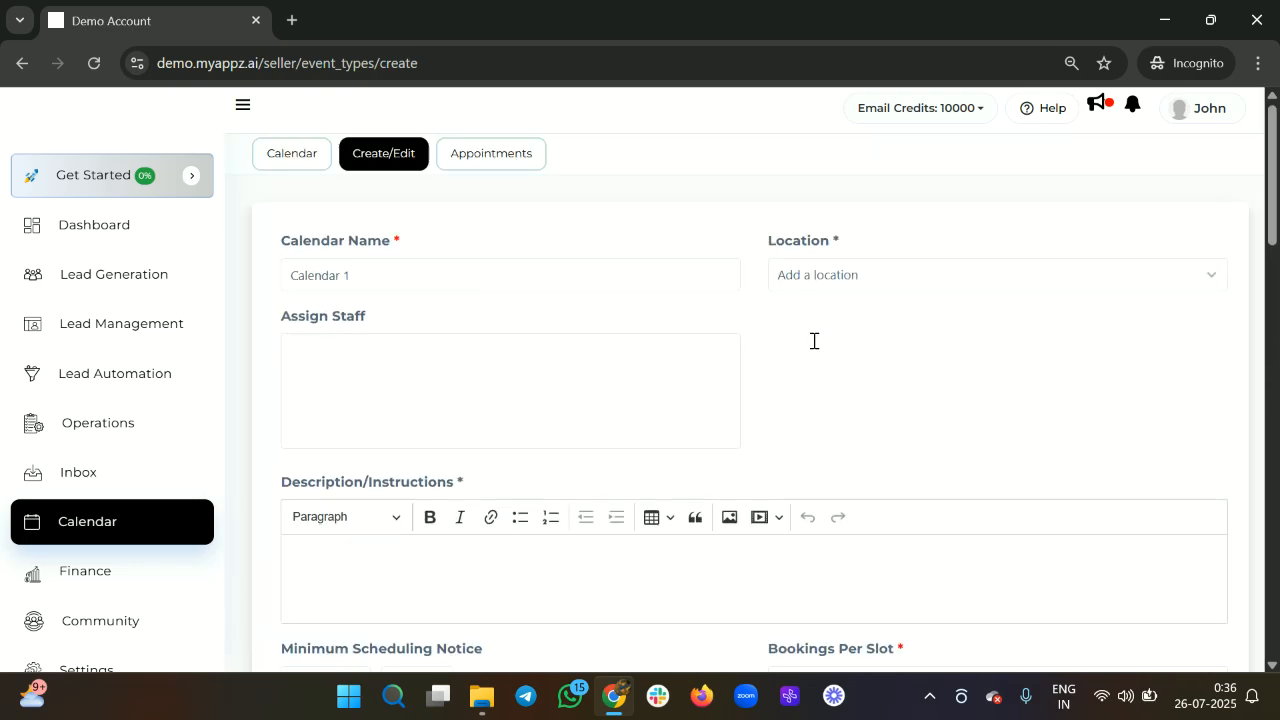
Try In-person meeting as the location, then discard that setup.
left_click(846, 278)
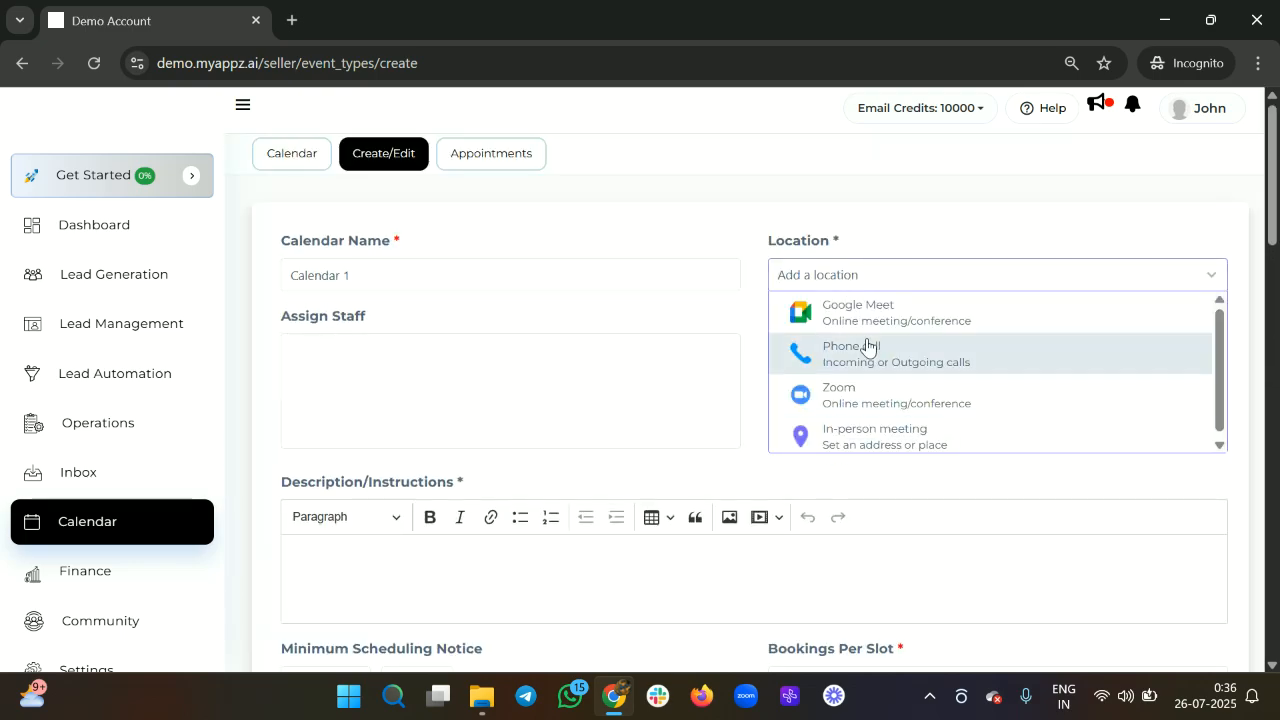
left_click(838, 443)
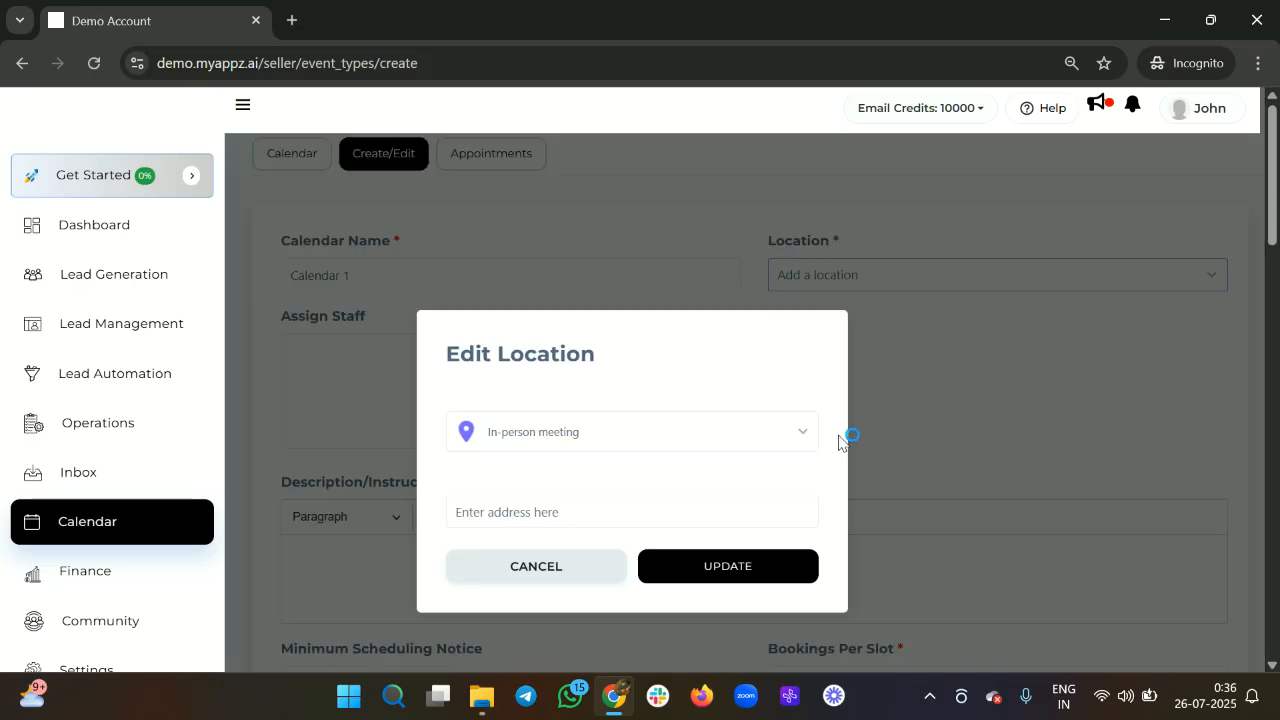
left_click(599, 449)
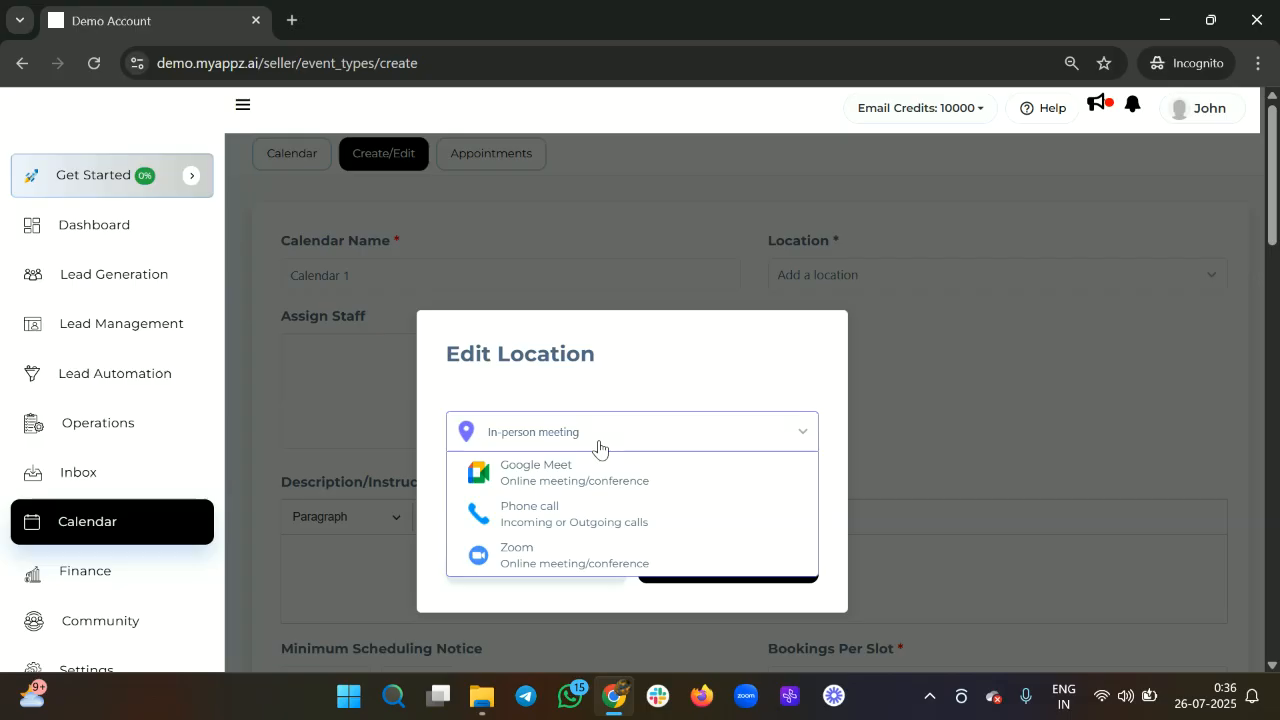
left_click(599, 449)
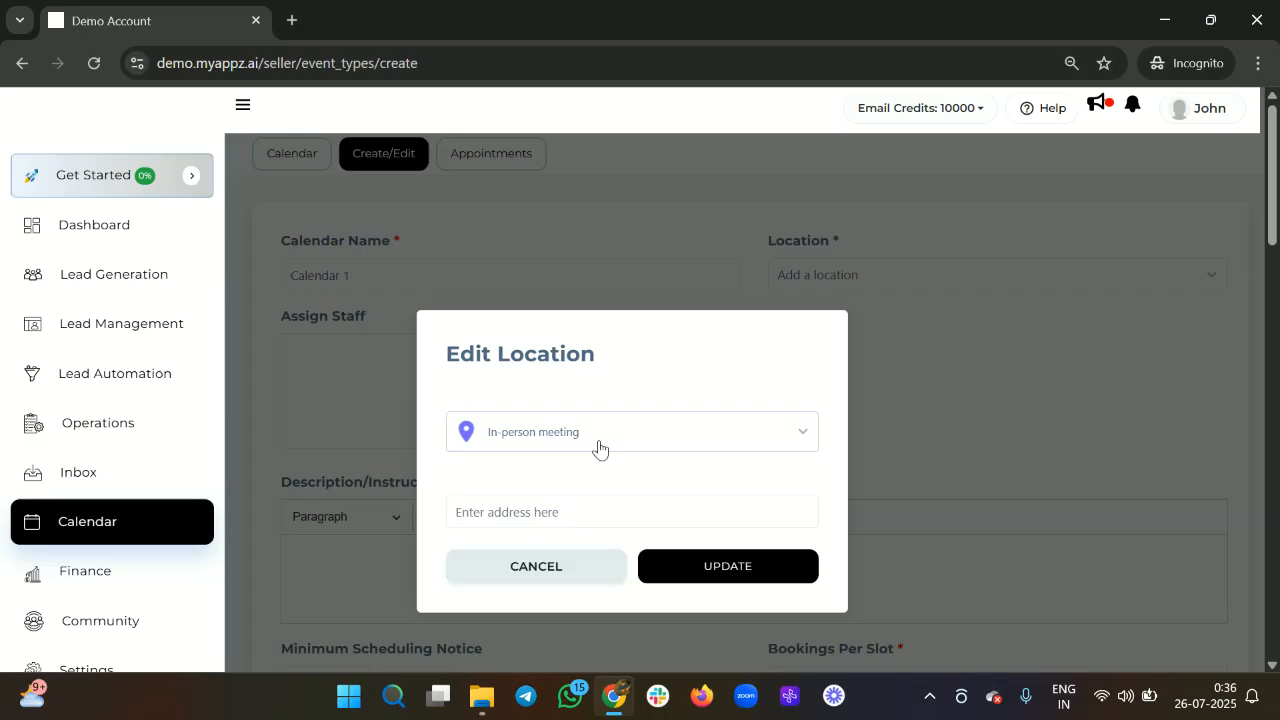
left_click(568, 516)
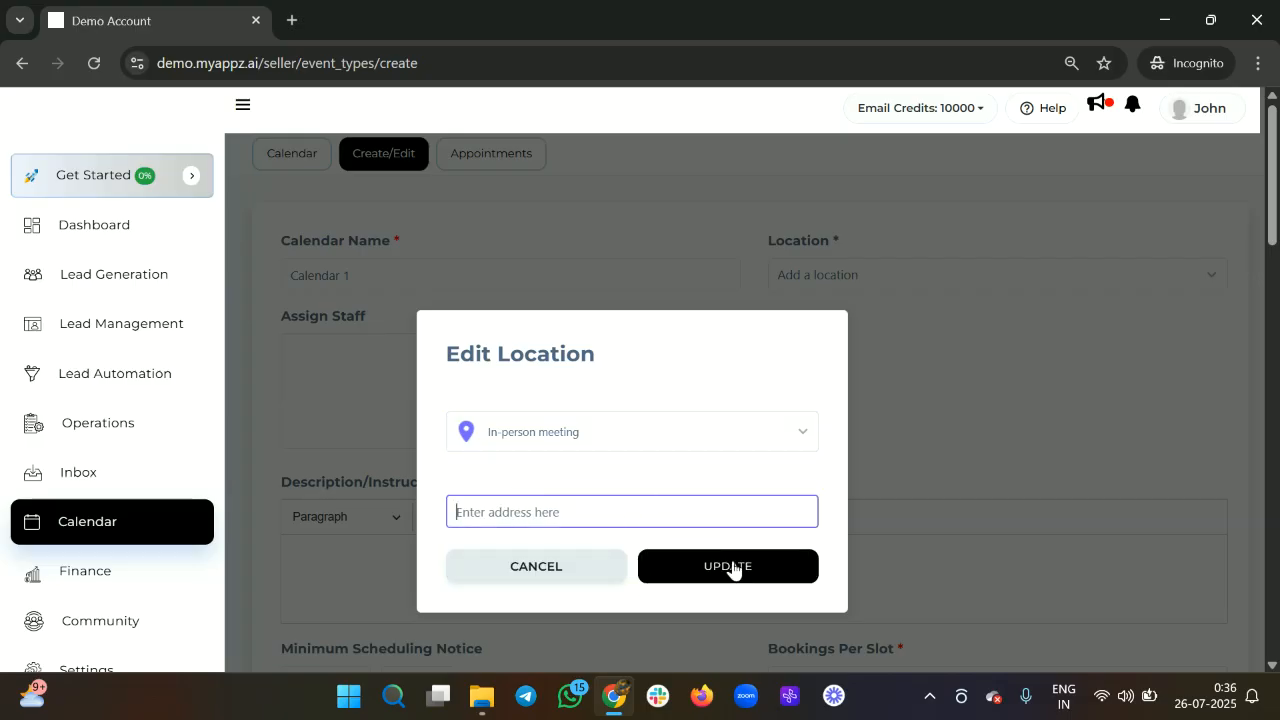
left_click(545, 563)
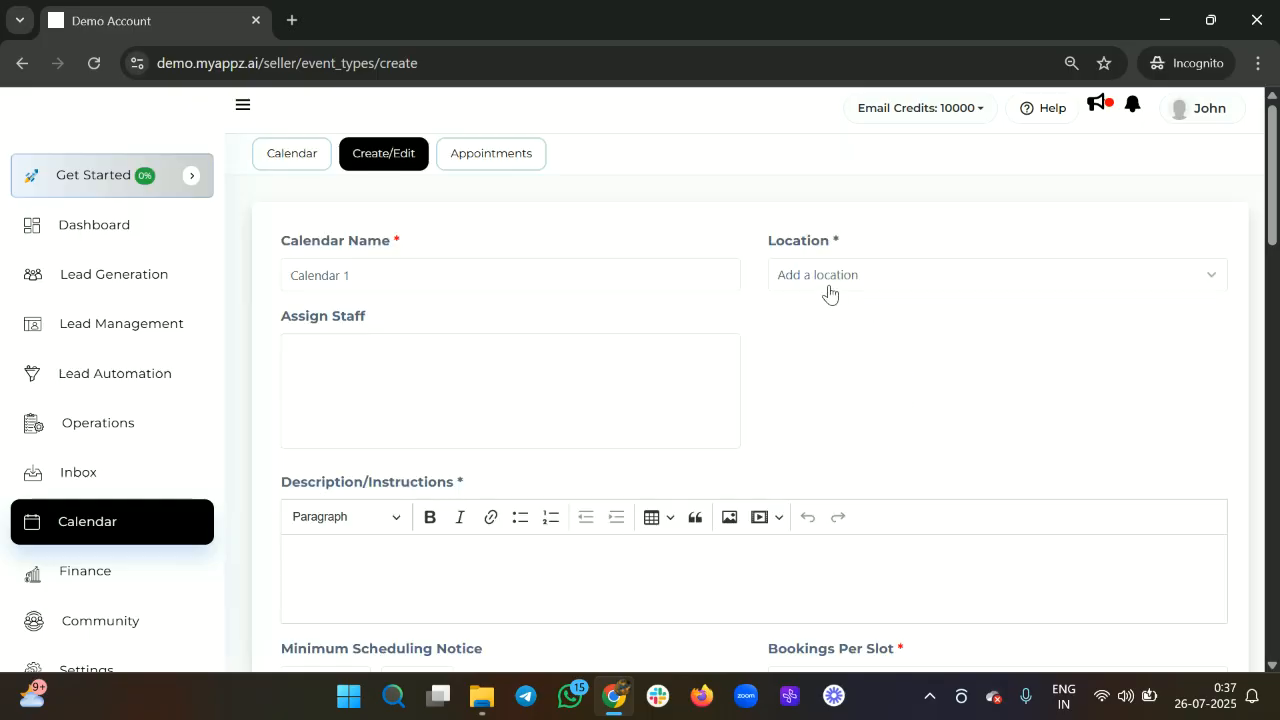
Set the location to Zoom with the pasted meeting link and save it.
left_click(827, 280)
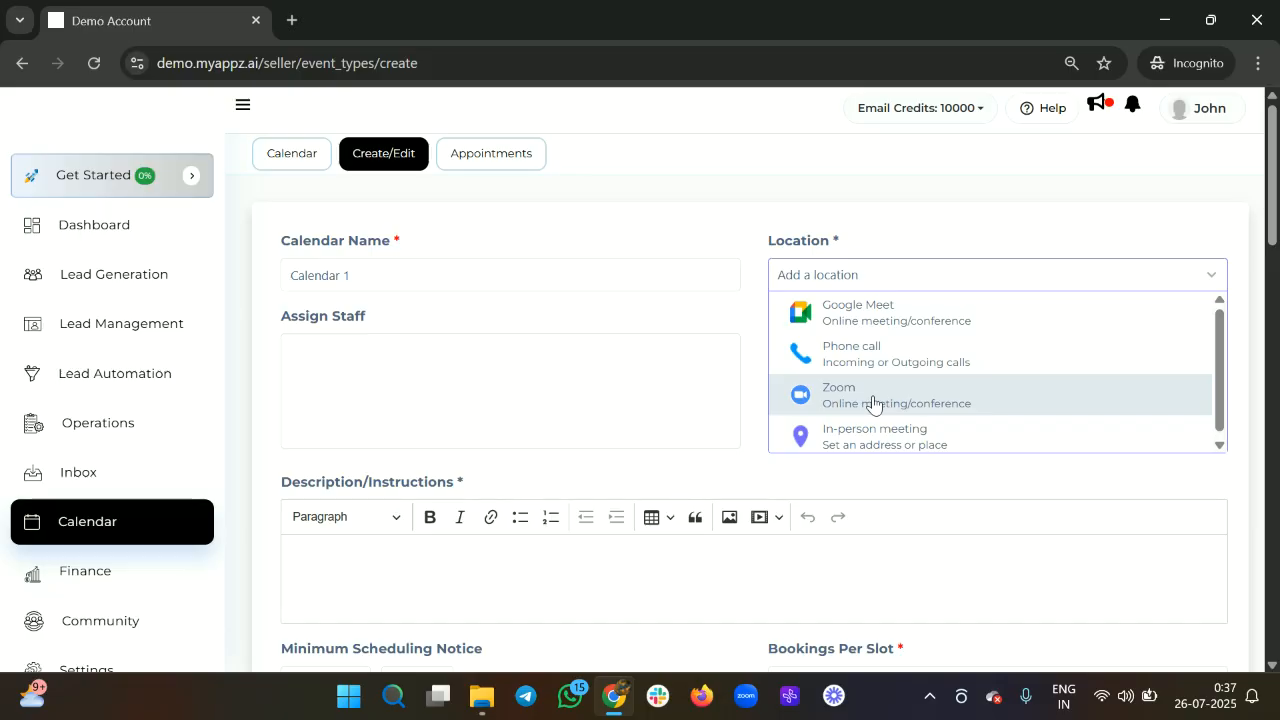
left_click(872, 403)
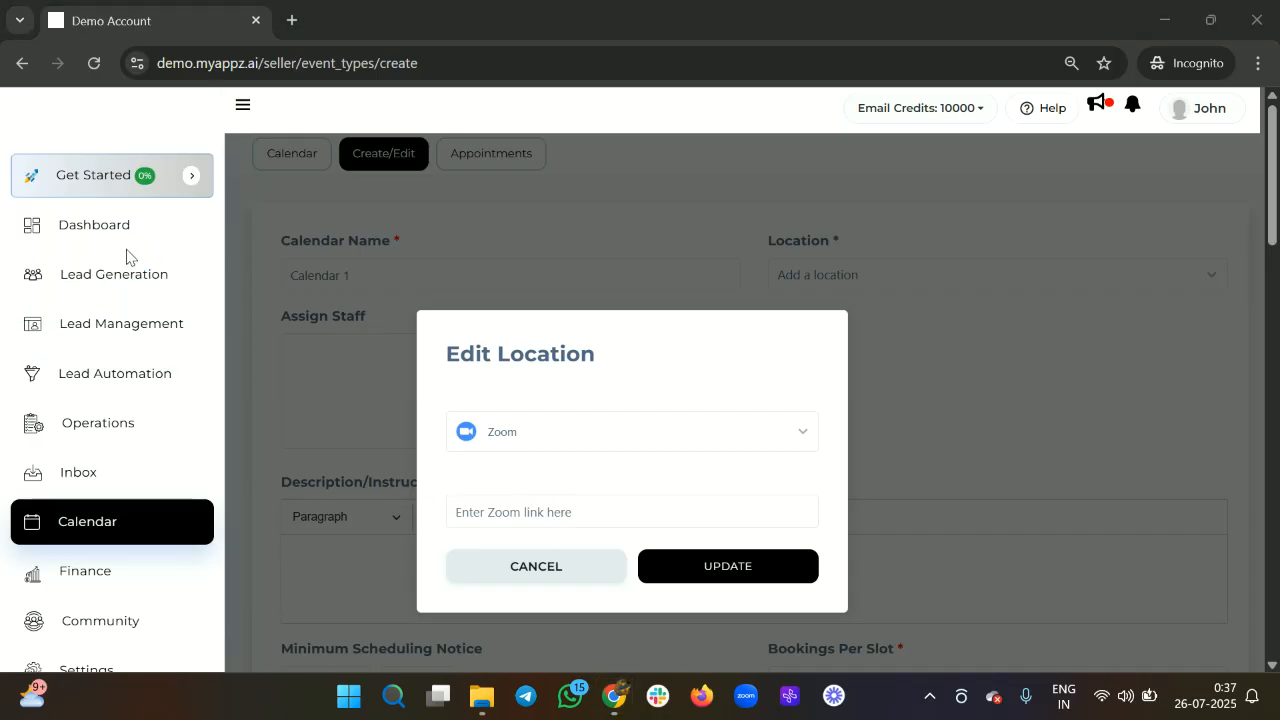
scroll(614, 420, "down", 1)
left_click(566, 509)
key("ctrl+v")
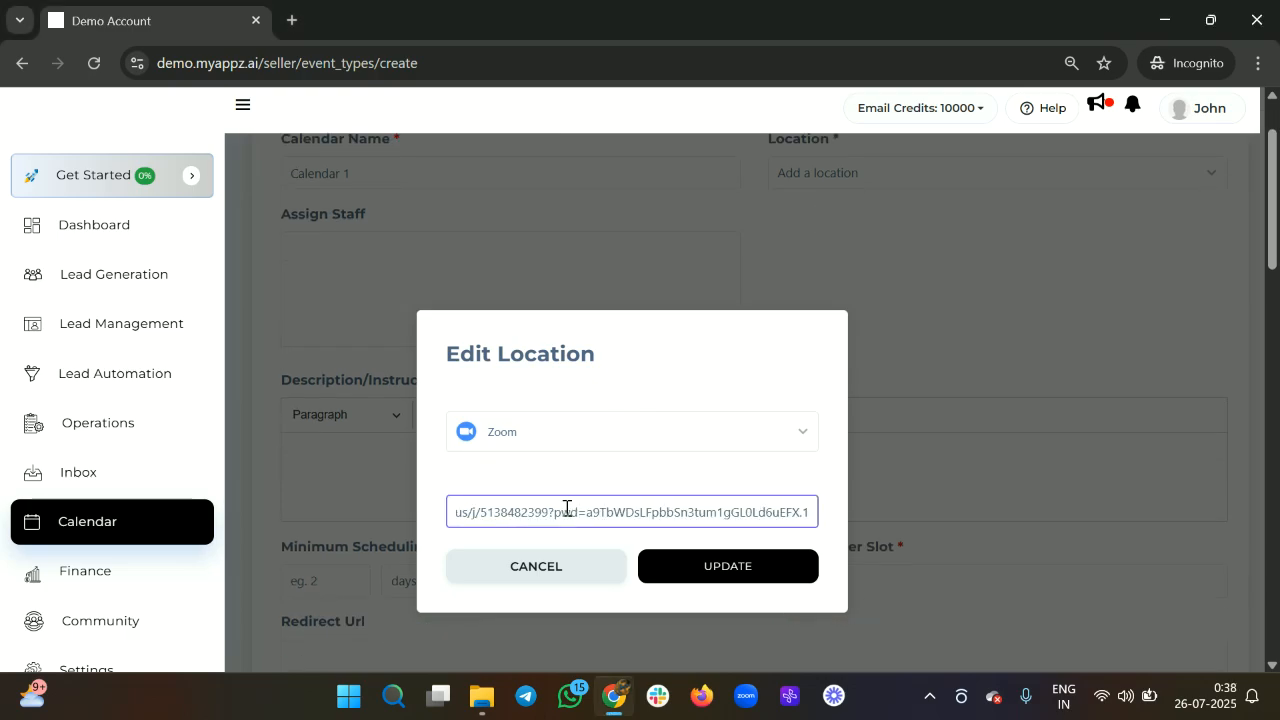
scroll(584, 511, "left", 2)
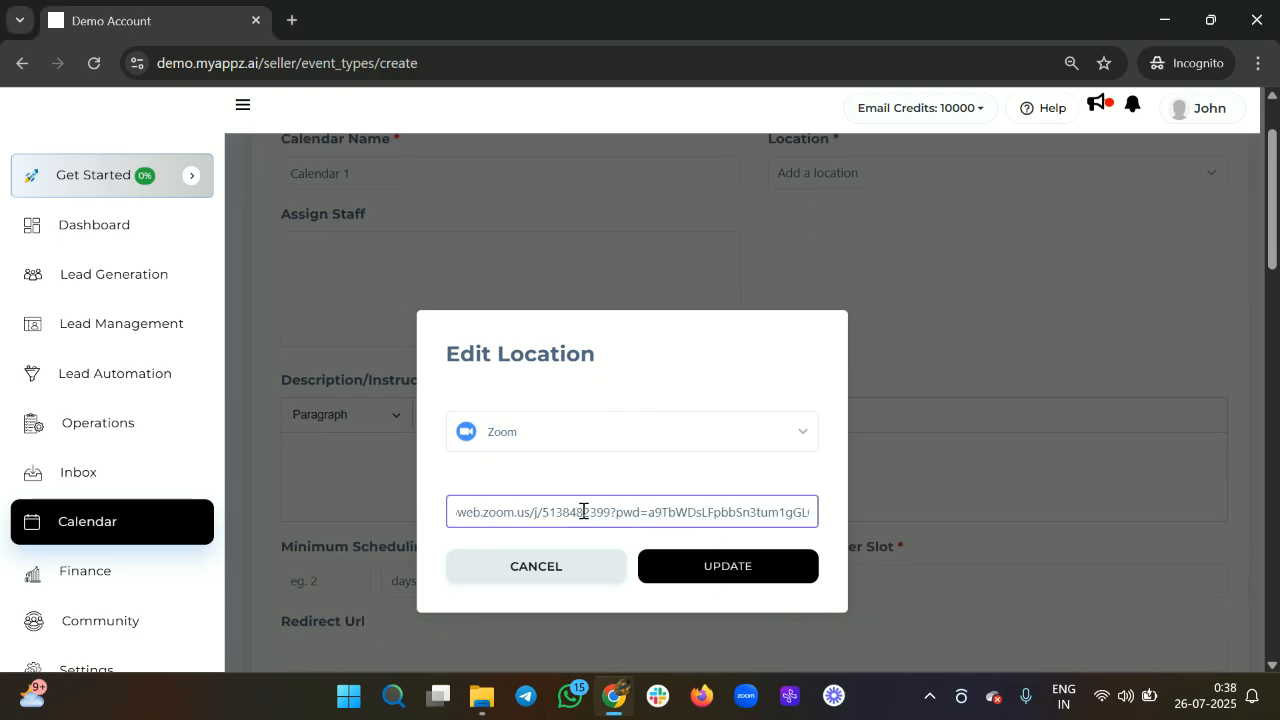
left_click(666, 569)
scroll(753, 373, "up", 1)
scroll(754, 374, "up", 1)
scroll(754, 374, "down", 1)
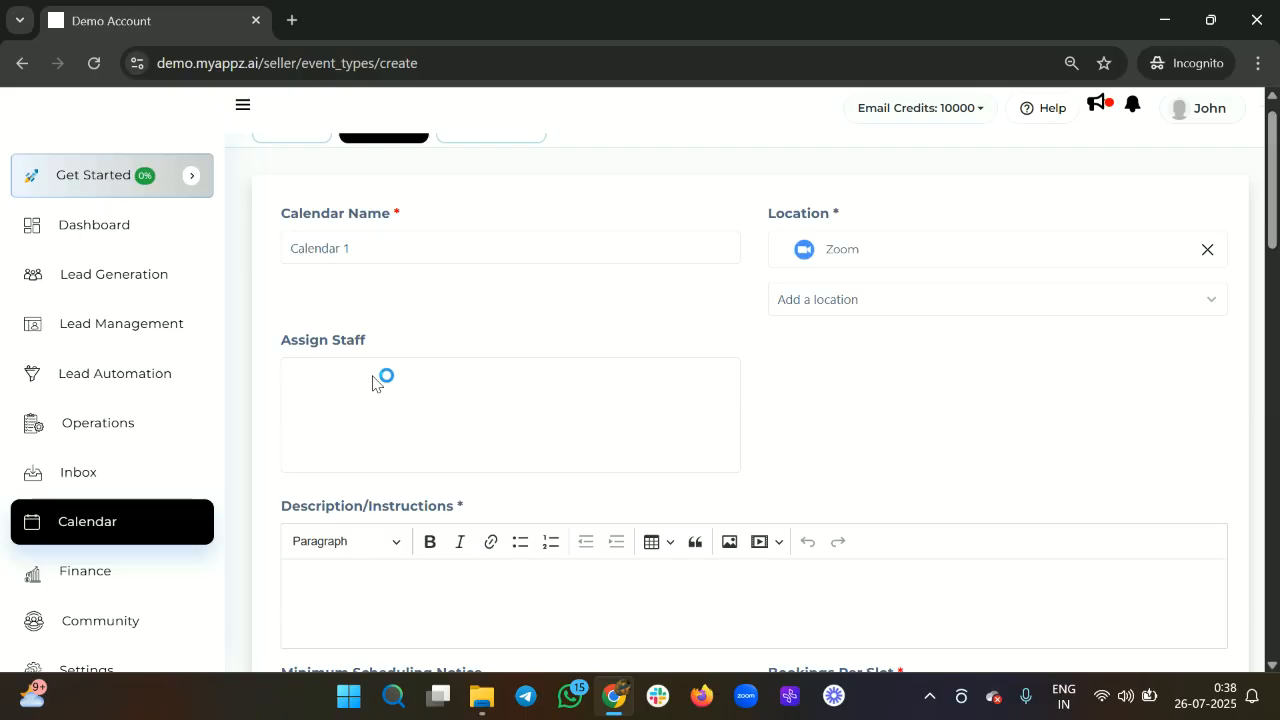
Scroll past Bookings Per Slot and Duration and place the cursor in the Description/Instructions editor.
scroll(548, 432, "down", 1)
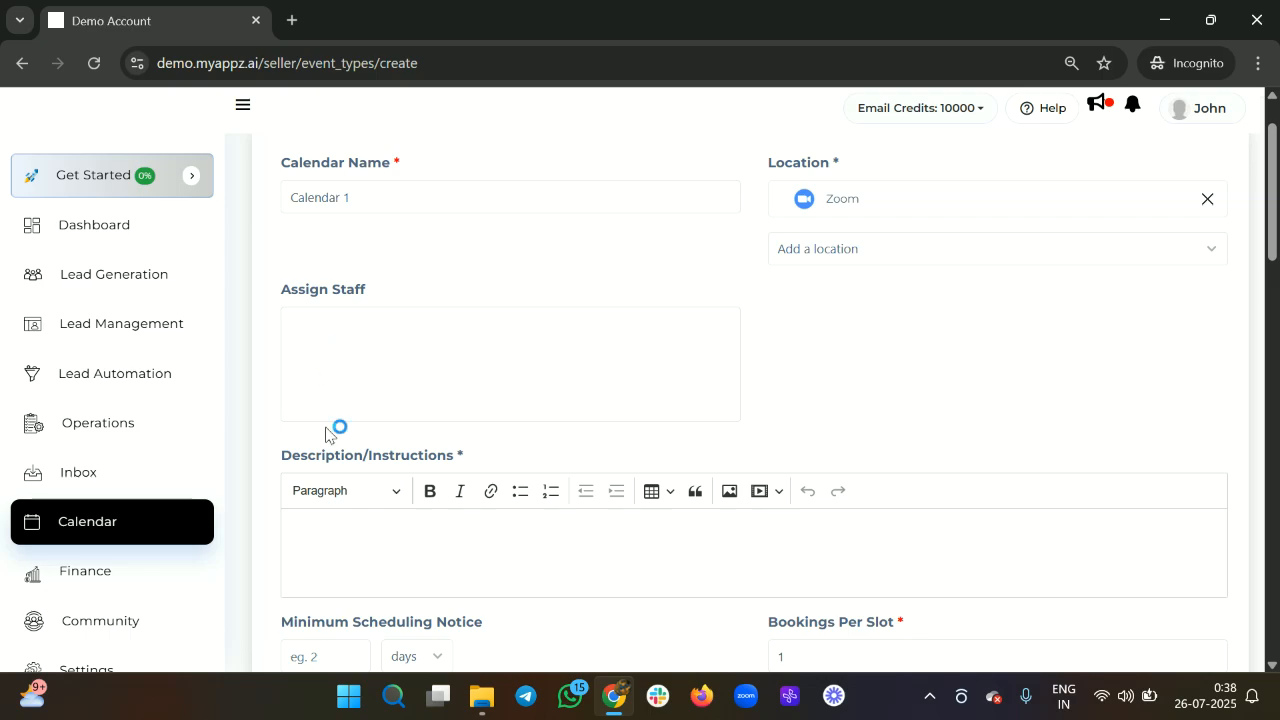
scroll(600, 390, "down", 1)
scroll(600, 390, "down", 1)
scroll(640, 340, "down", 1)
scroll(640, 339, "up", 2)
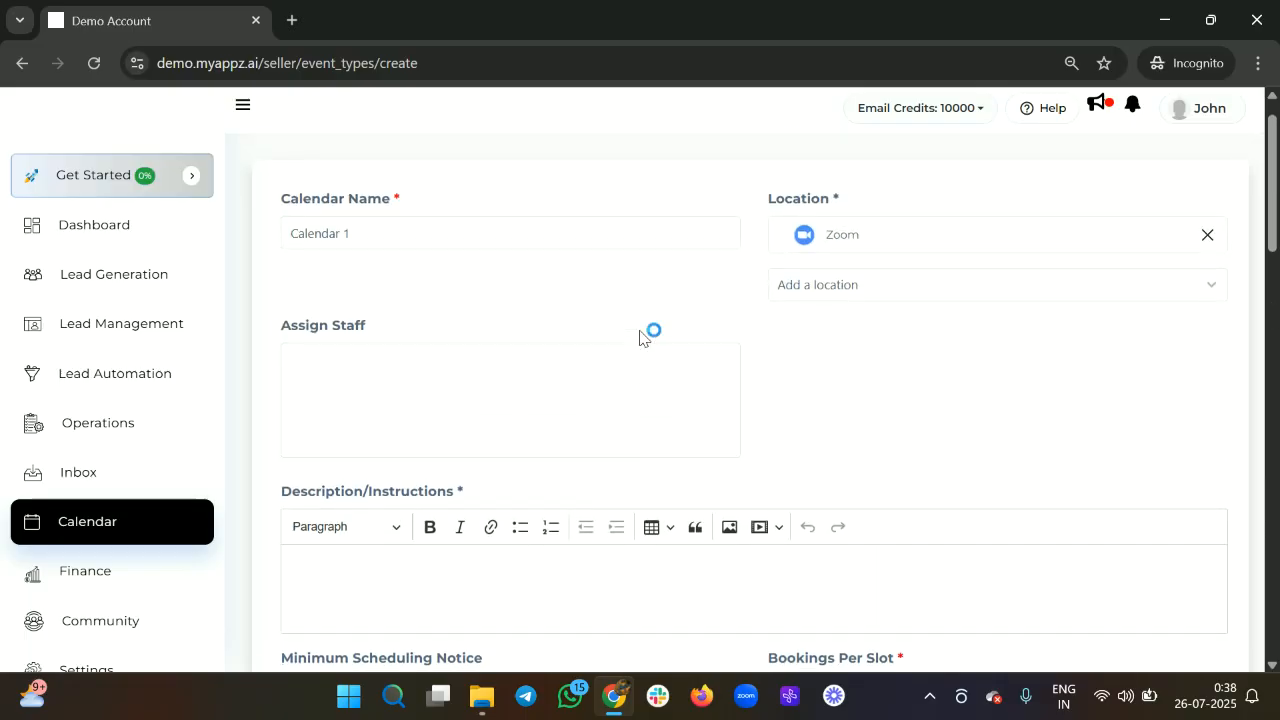
scroll(640, 339, "down", 2)
scroll(643, 334, "down", 1)
scroll(543, 303, "up", 2)
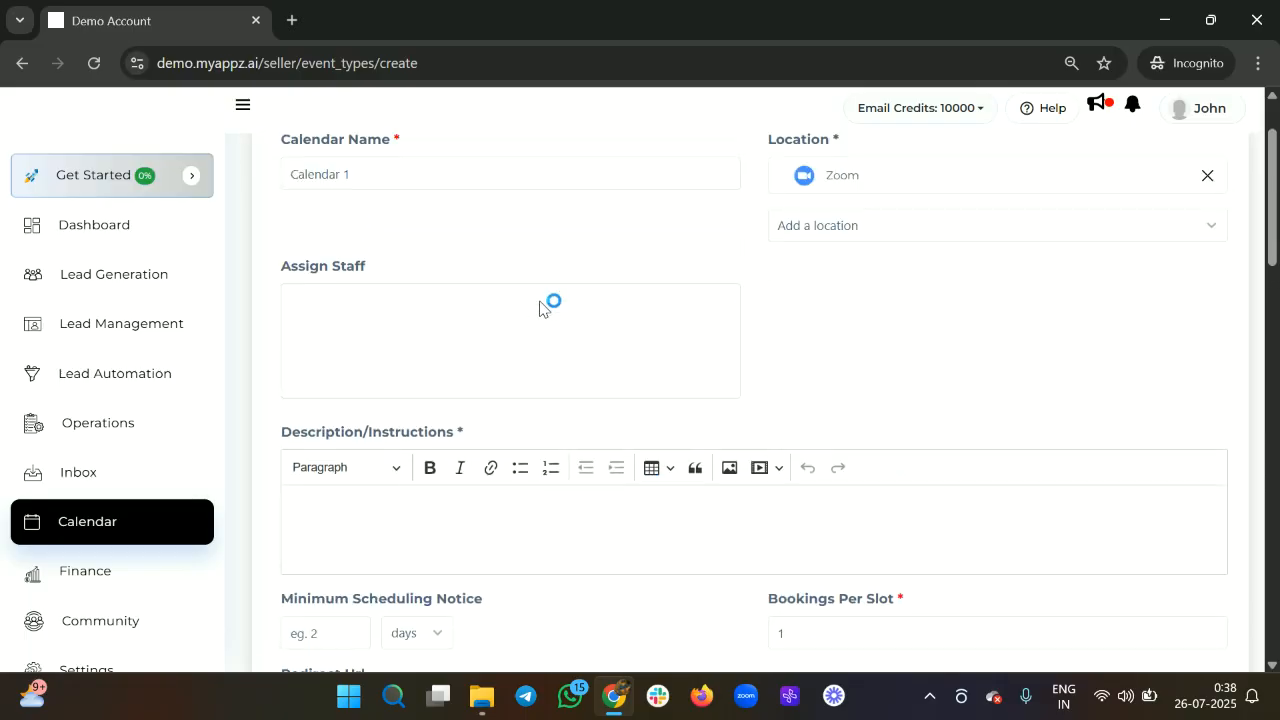
scroll(539, 307, "down", 2)
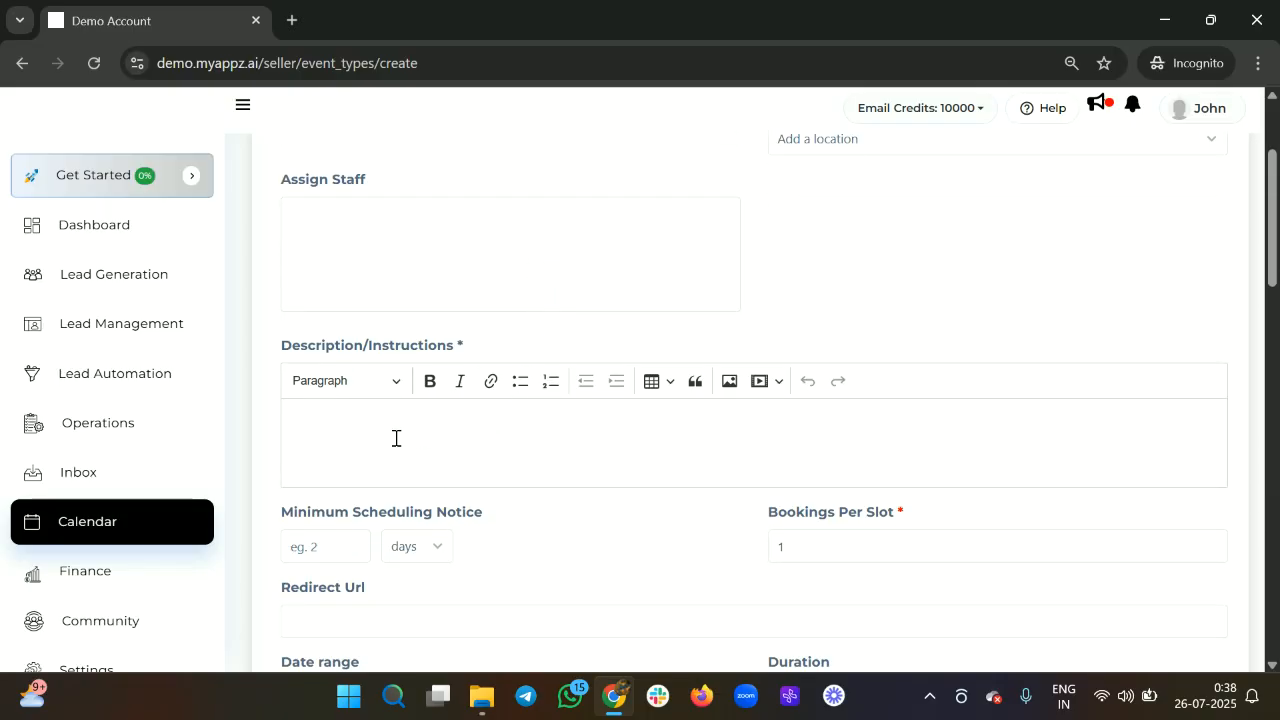
scroll(396, 438, "down", 1)
scroll(398, 425, "down", 1)
left_click(377, 385)
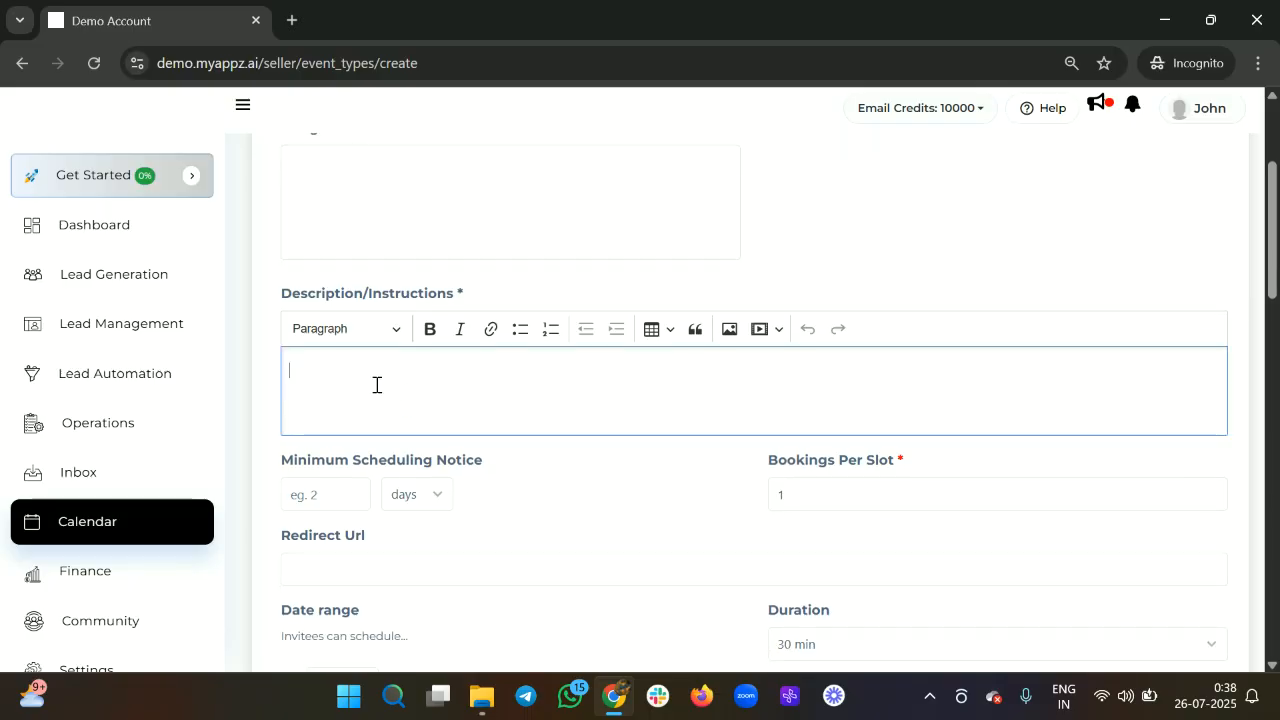
In a new ChatGPT tab, ask for a good description of the calendar booking.
key("ctrl+t")
type("chat")
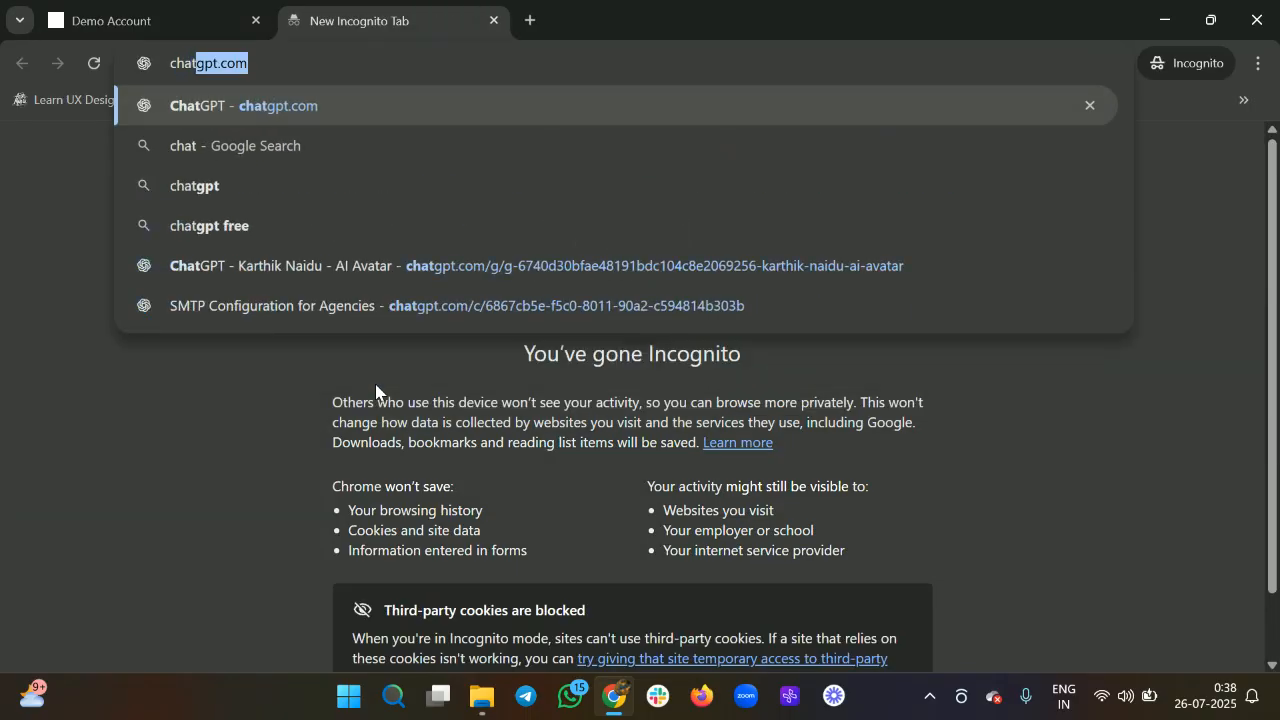
key("Return")
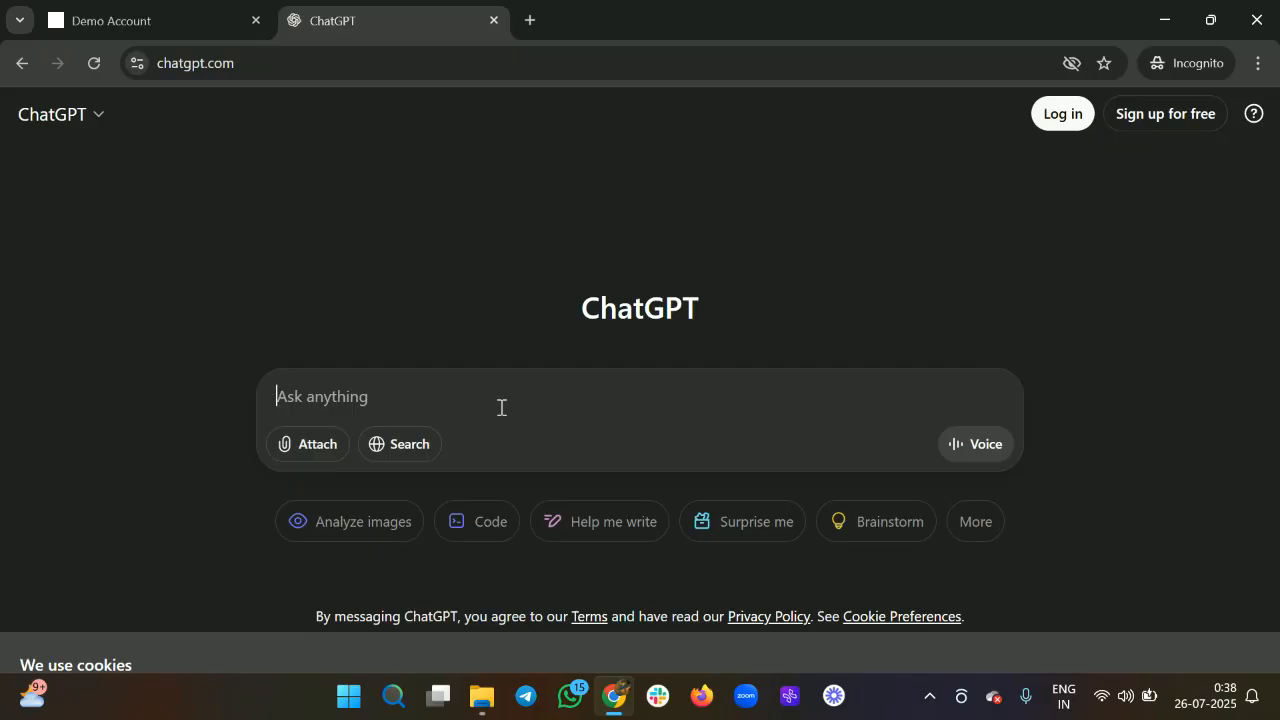
type("Give me ")
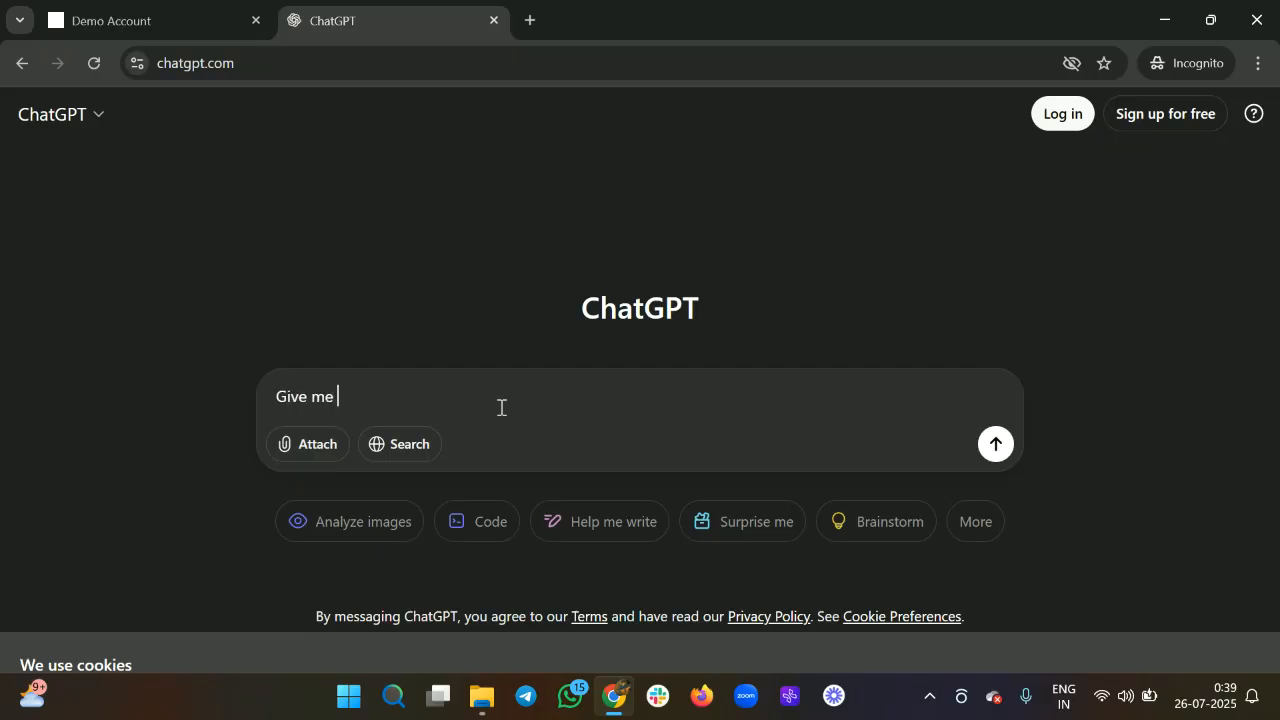
type("a good description about my calendar booking")
key("Return")
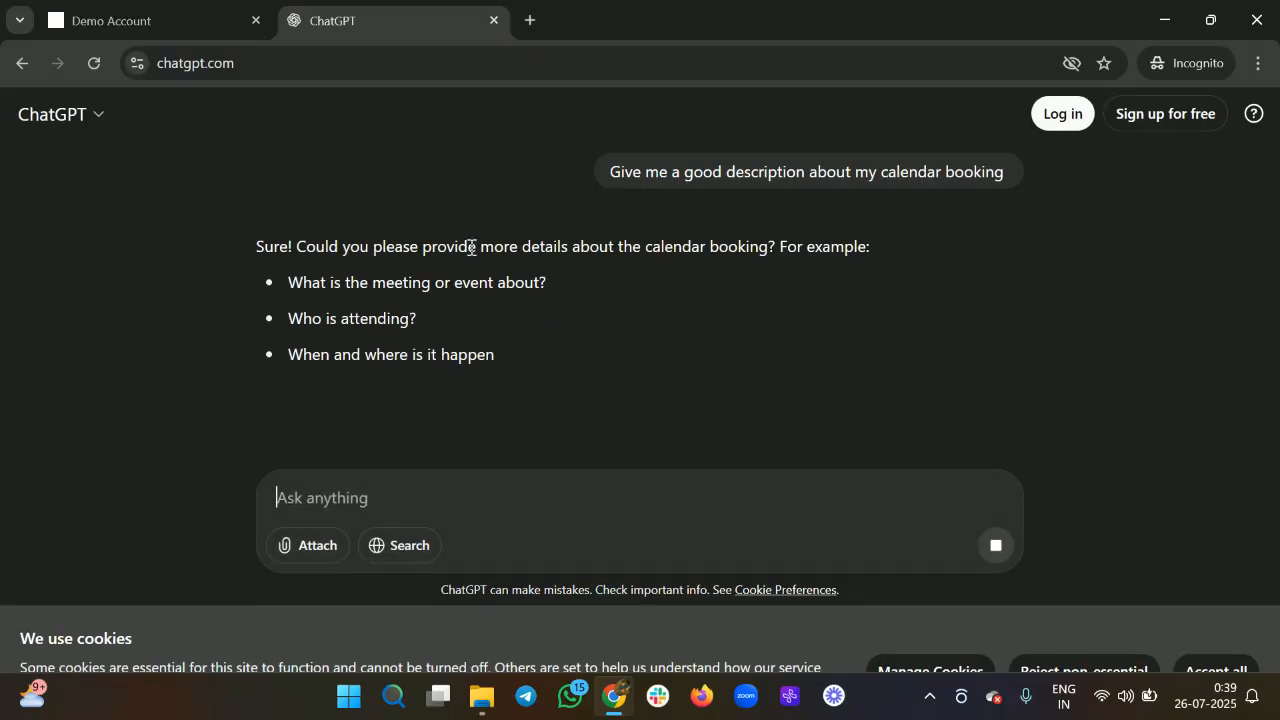
Reply 'It's about online services' and select the generated description paragraph.
left_click_drag(289, 276, 573, 276)
left_click(338, 306)
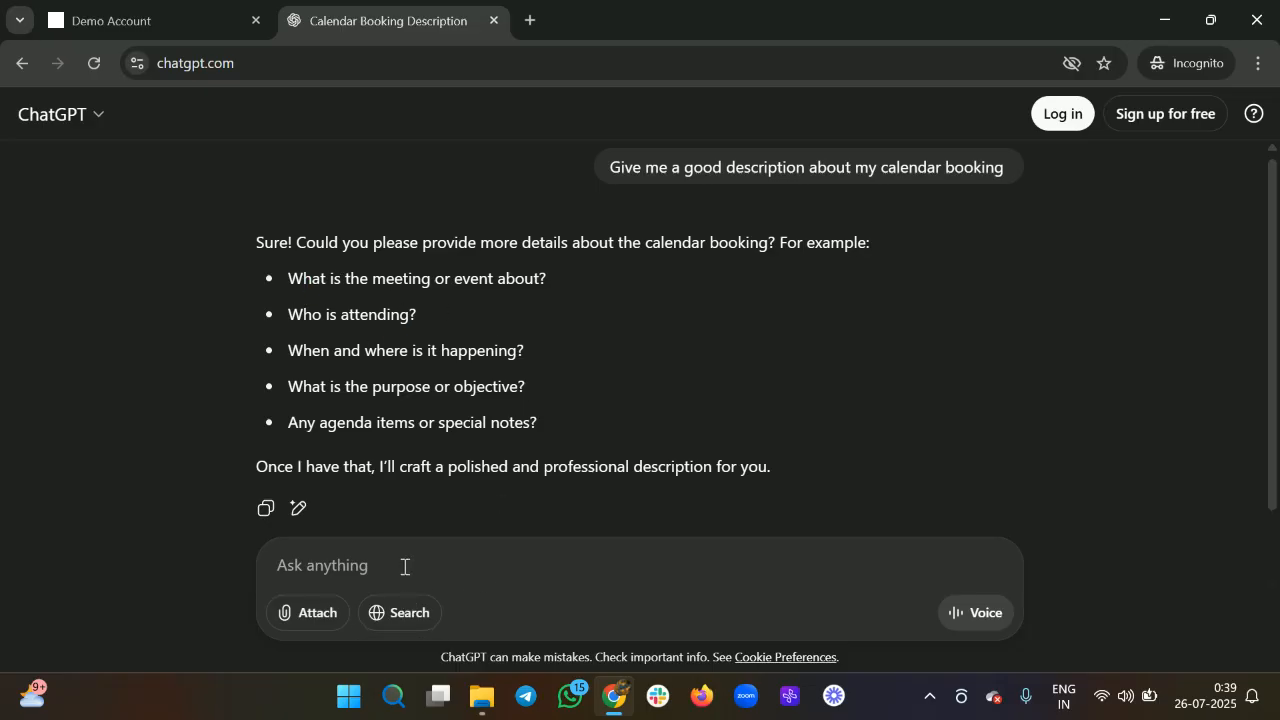
type("It's ")
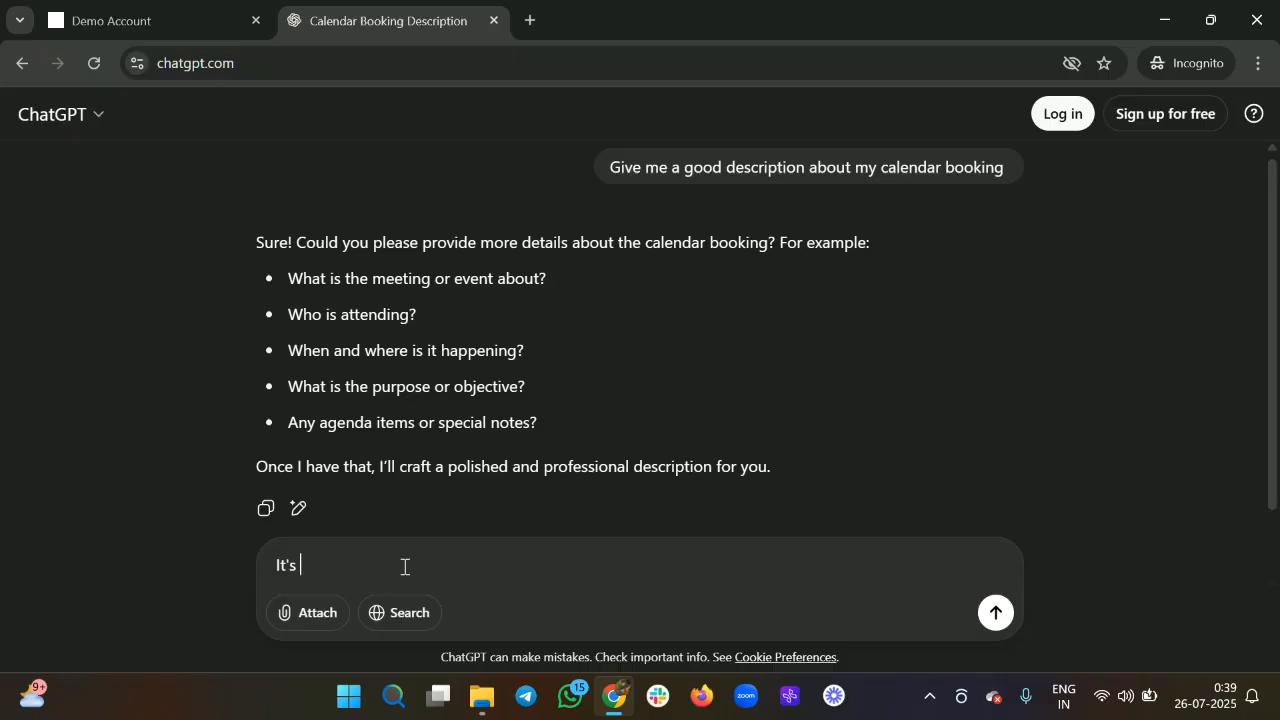
type("about online sevices")
key("Left")
key("Left")
key("Left")
type("4")
key("Left")
key("Left")
type("4")
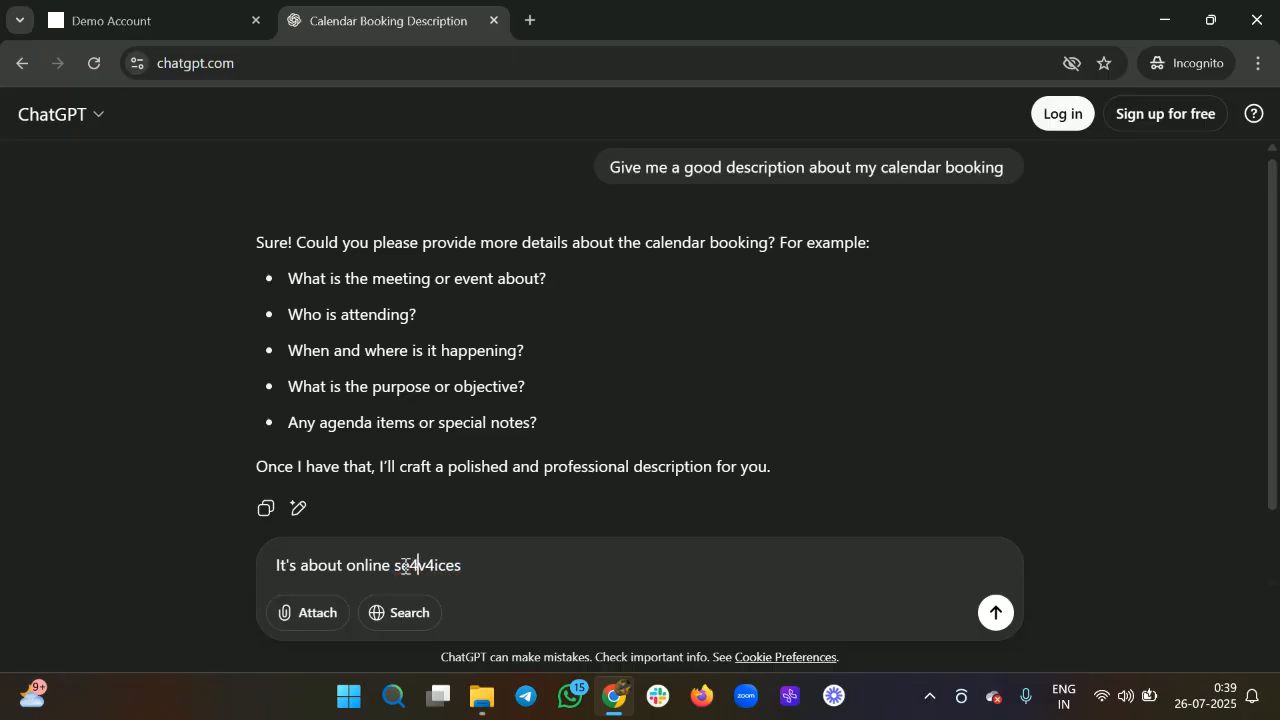
key("BackSpace")
type("r")
key("Right")
key("Right")
key("BackSpace")
key("Return")
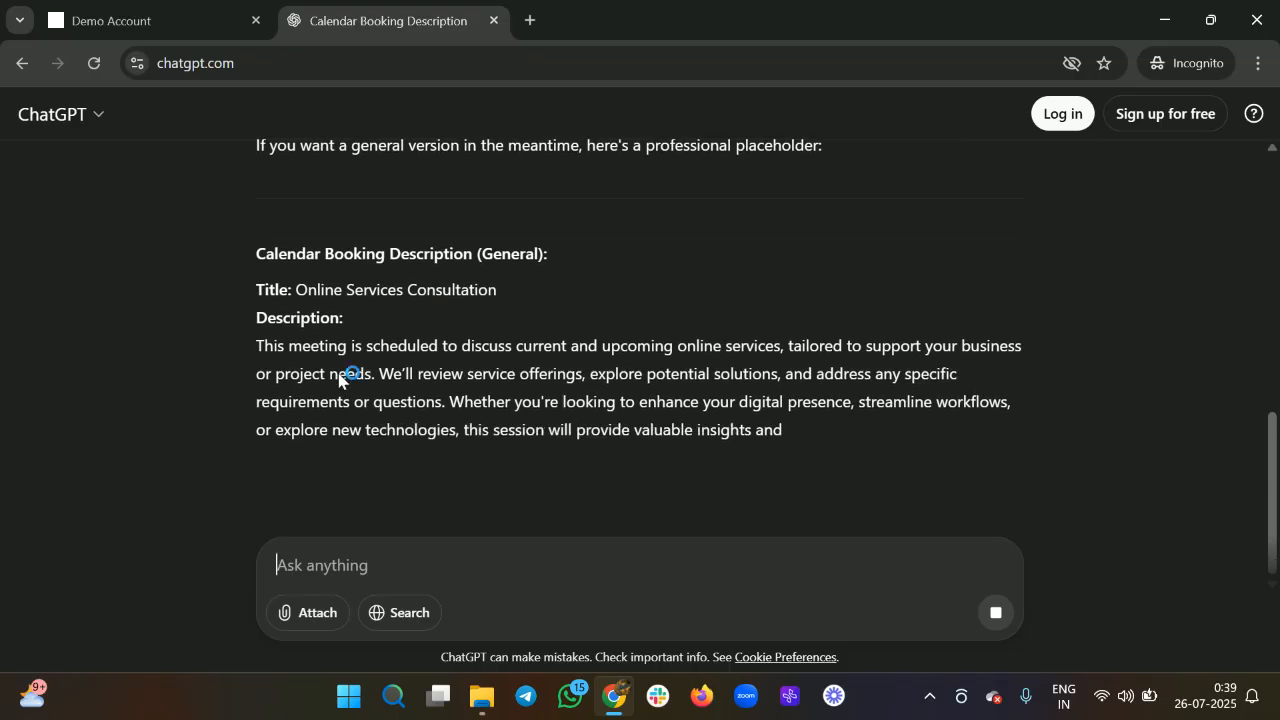
left_click_drag(258, 348, 855, 428)
key("ctrl+c")
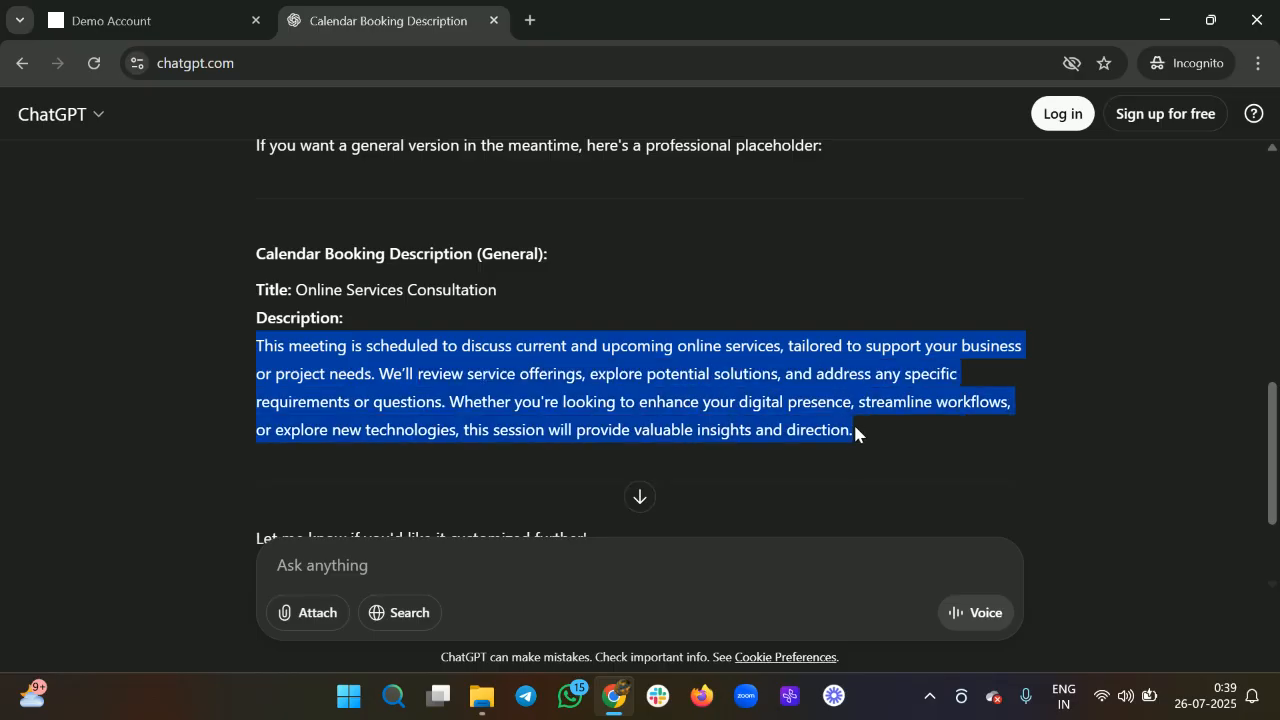
Paste the ChatGPT description into Description/Instructions and bold part of its first sentence.
left_click(110, 20)
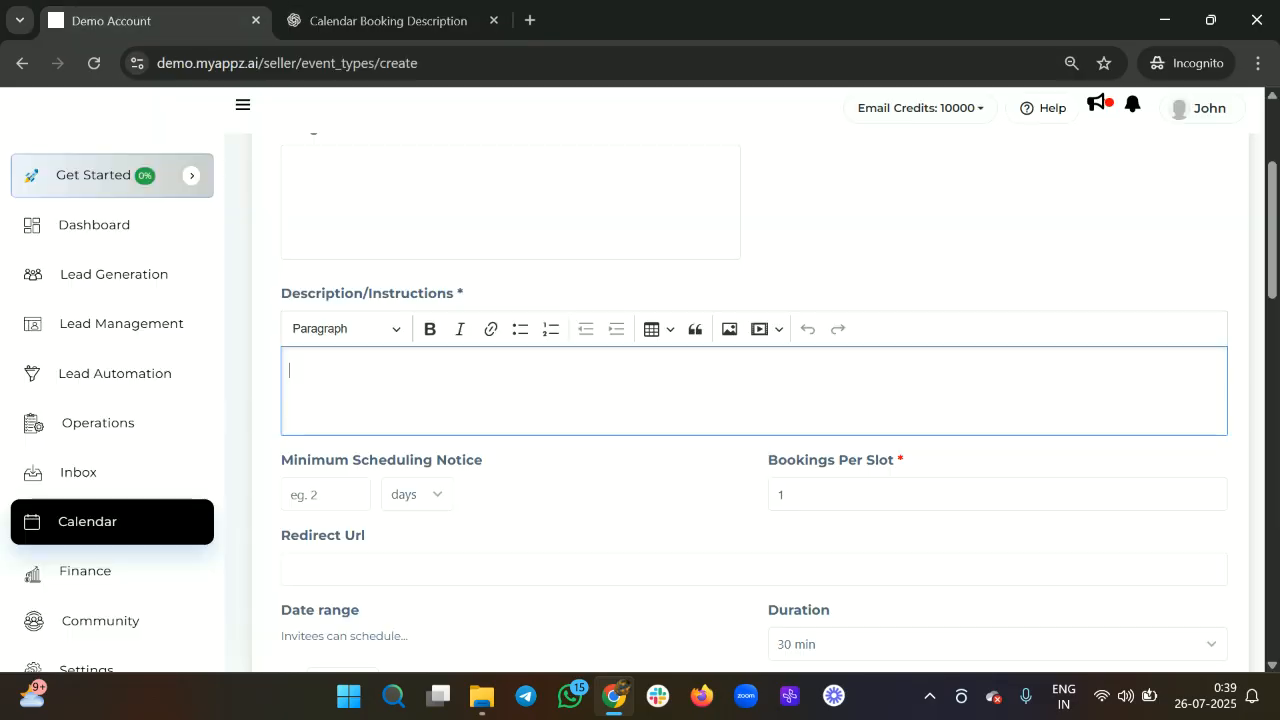
key("ctrl+v")
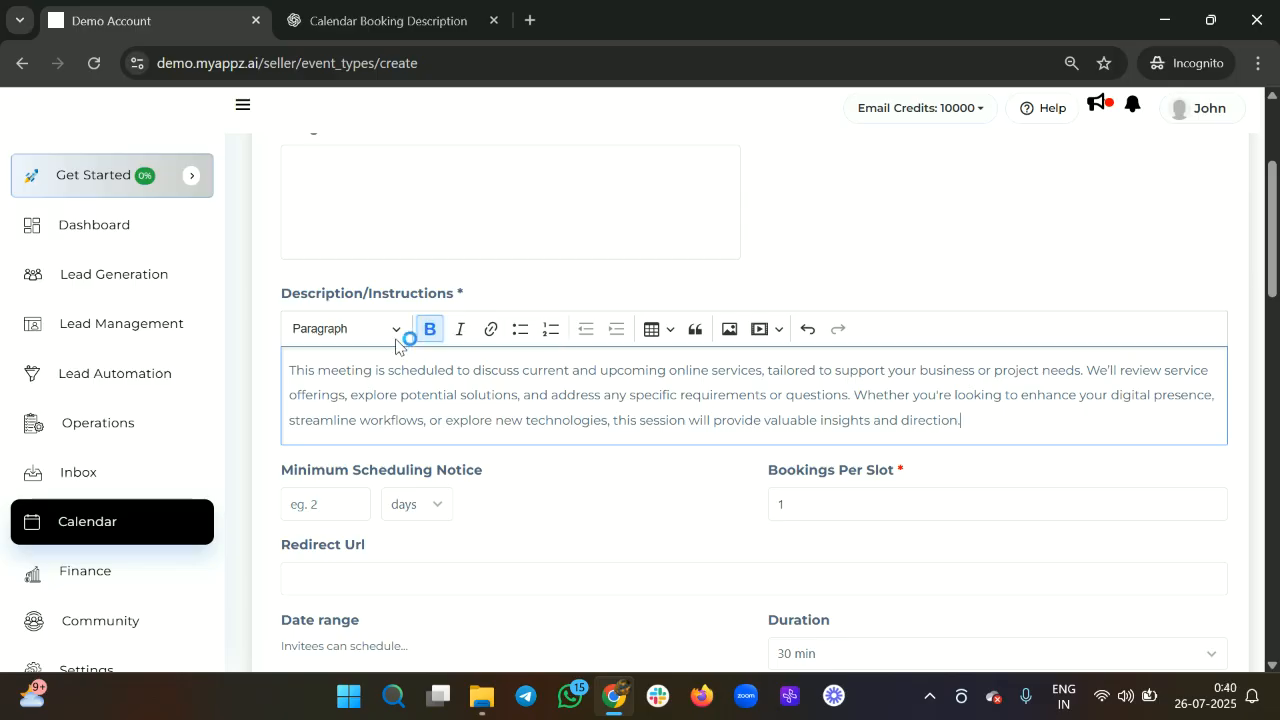
left_click_drag(304, 370, 427, 370)
left_click(431, 329)
left_click(513, 390)
scroll(513, 390, "down", 1)
scroll(514, 389, "up", 1)
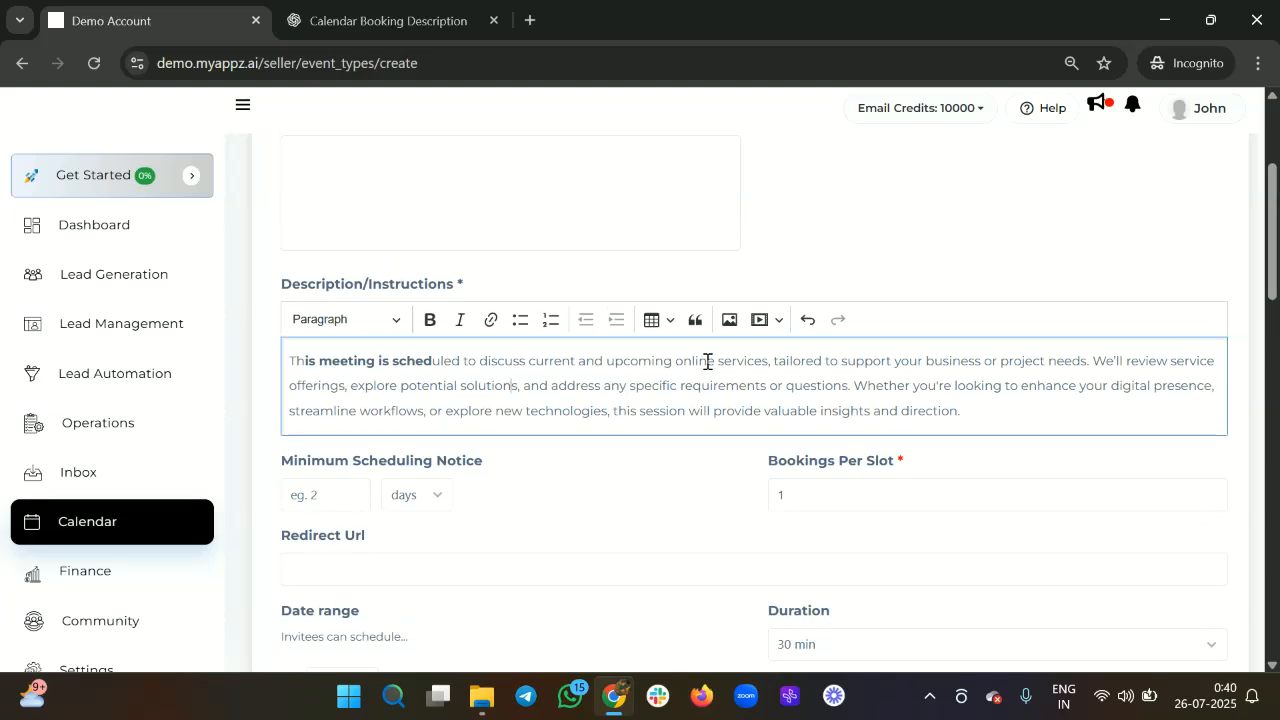
scroll(727, 404, "down", 1)
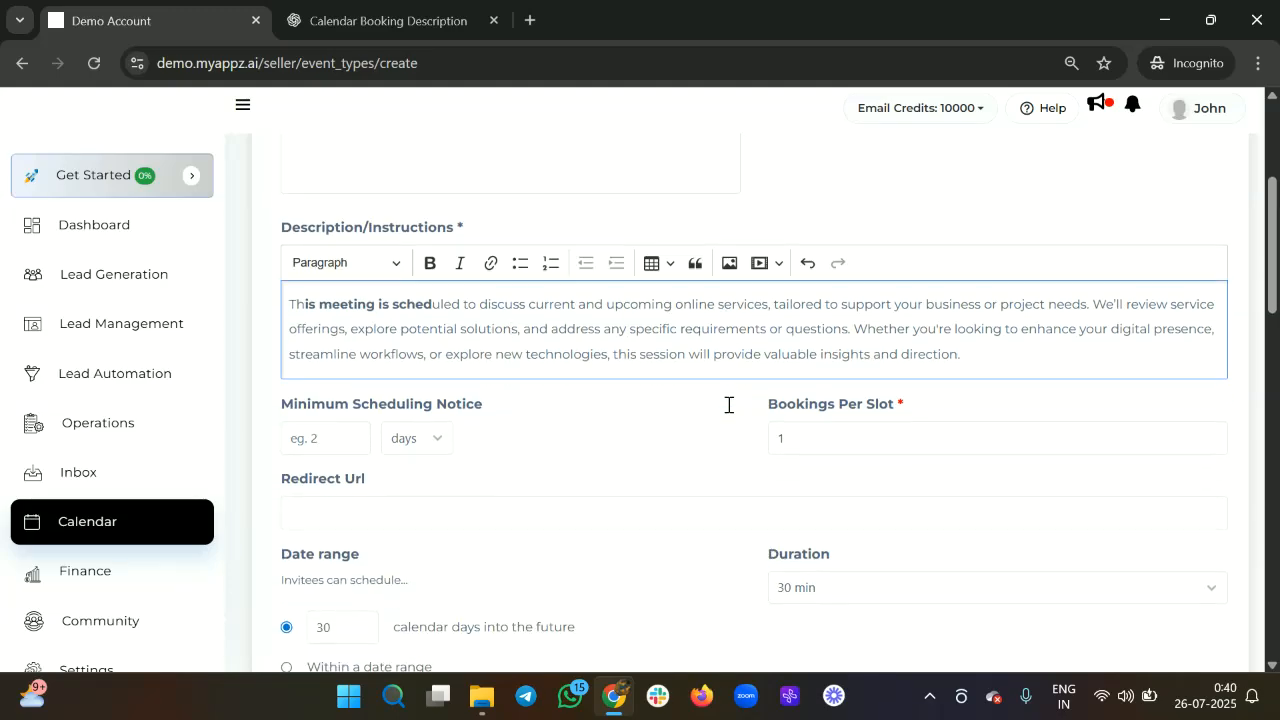
scroll(487, 335, "down", 1)
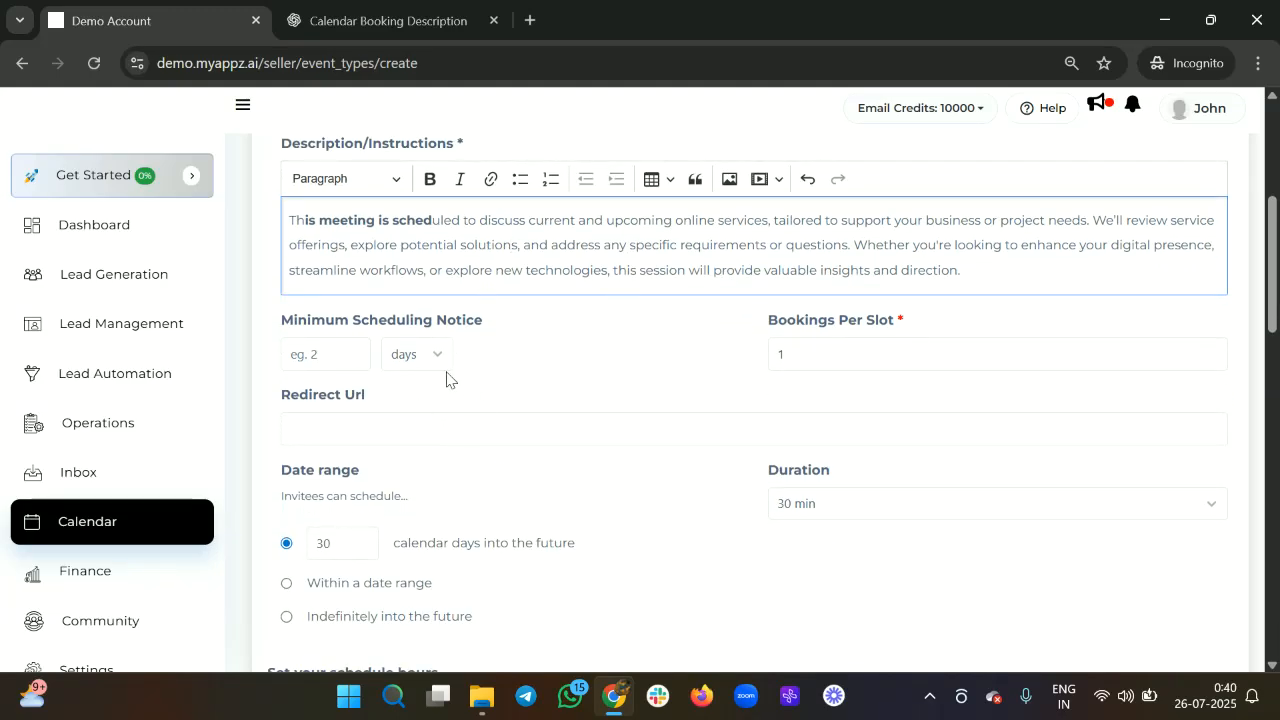
left_click(320, 350)
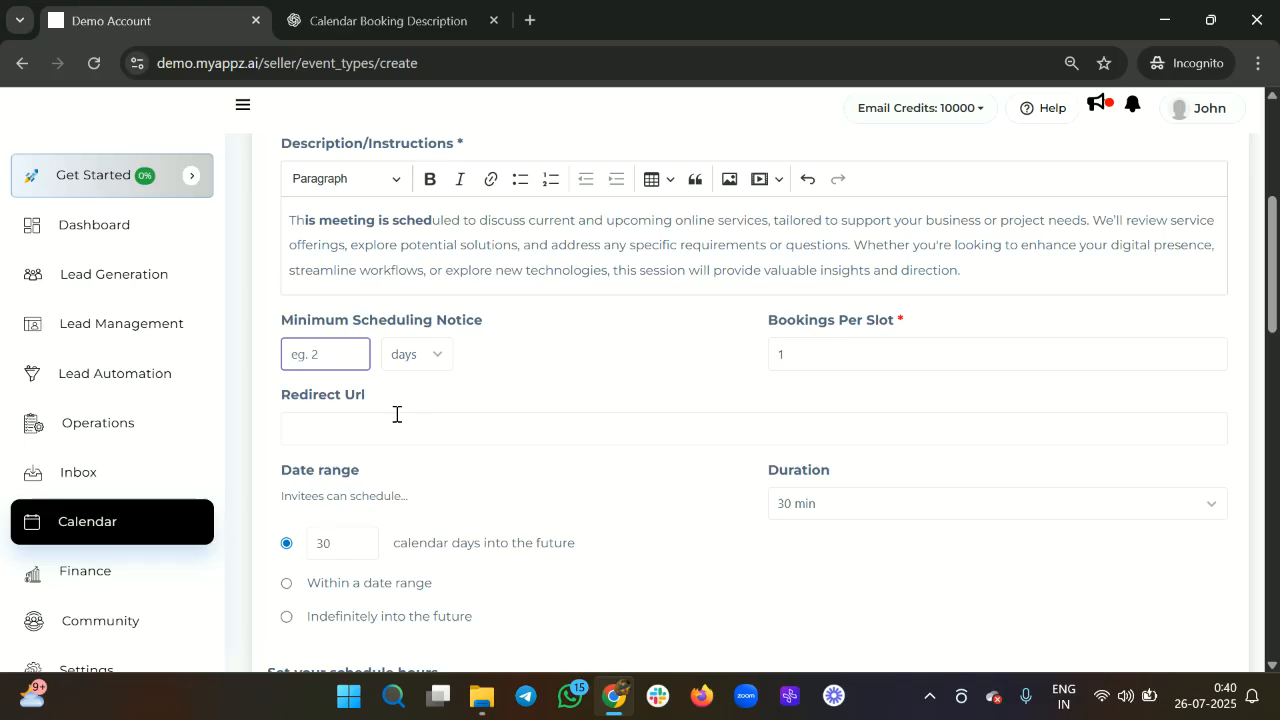
Enter 30 as the Minimum Scheduling Notice with Minutes as the unit.
type("30")
left_click(417, 356)
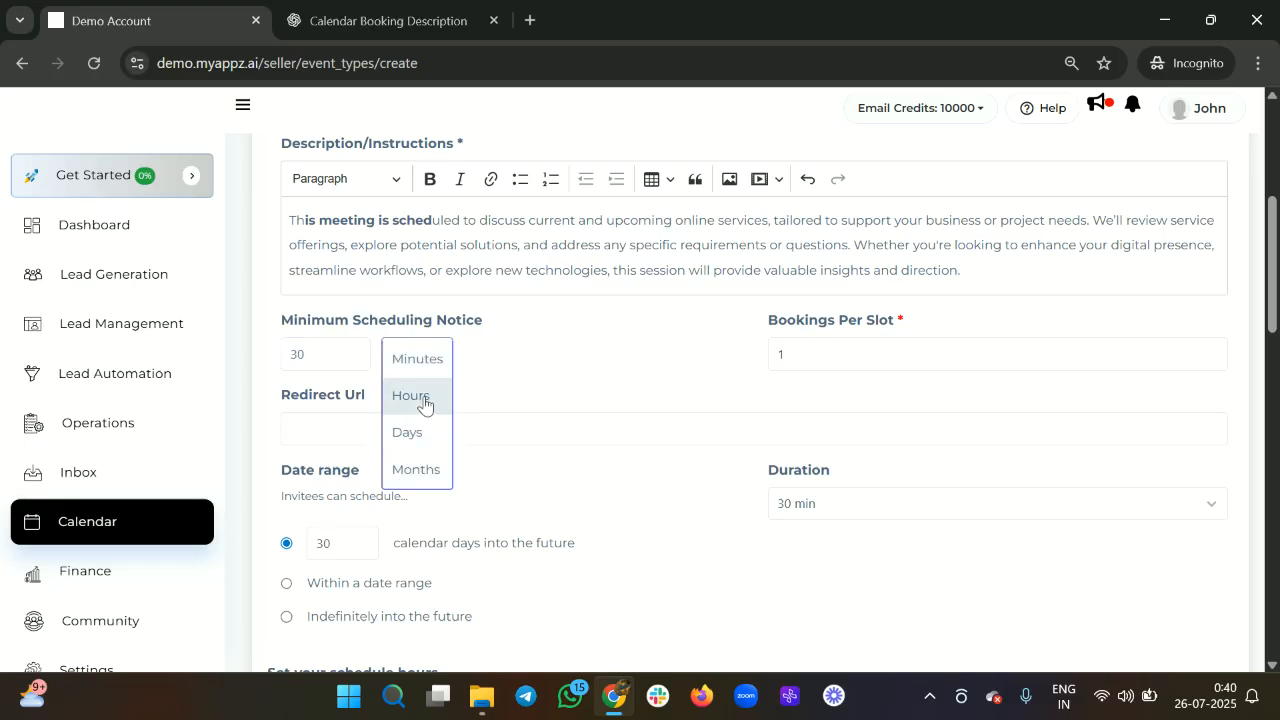
left_click(423, 366)
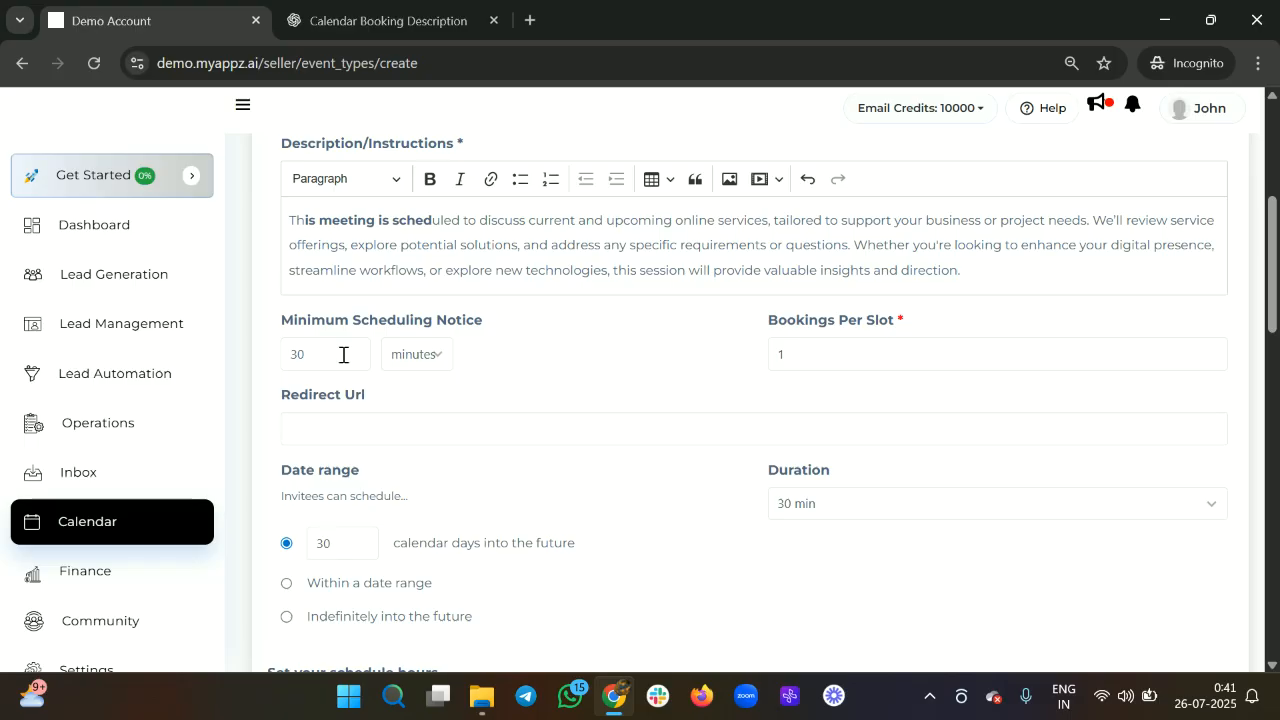
left_click(343, 355)
key("BackSpace")
key("BackSpace")
type("10")
key("BackSpace")
key("BackSpace")
type("20")
key("BackSpace")
key("BackSpace")
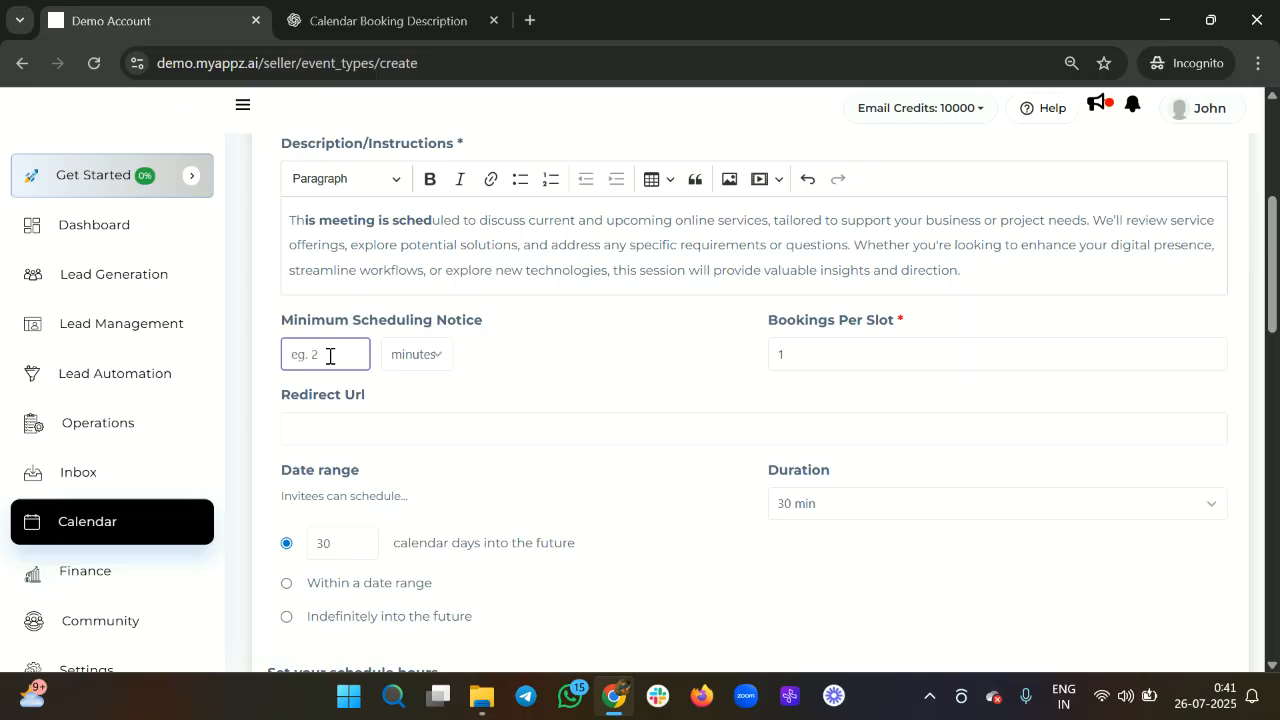
type("30")
left_click(828, 360)
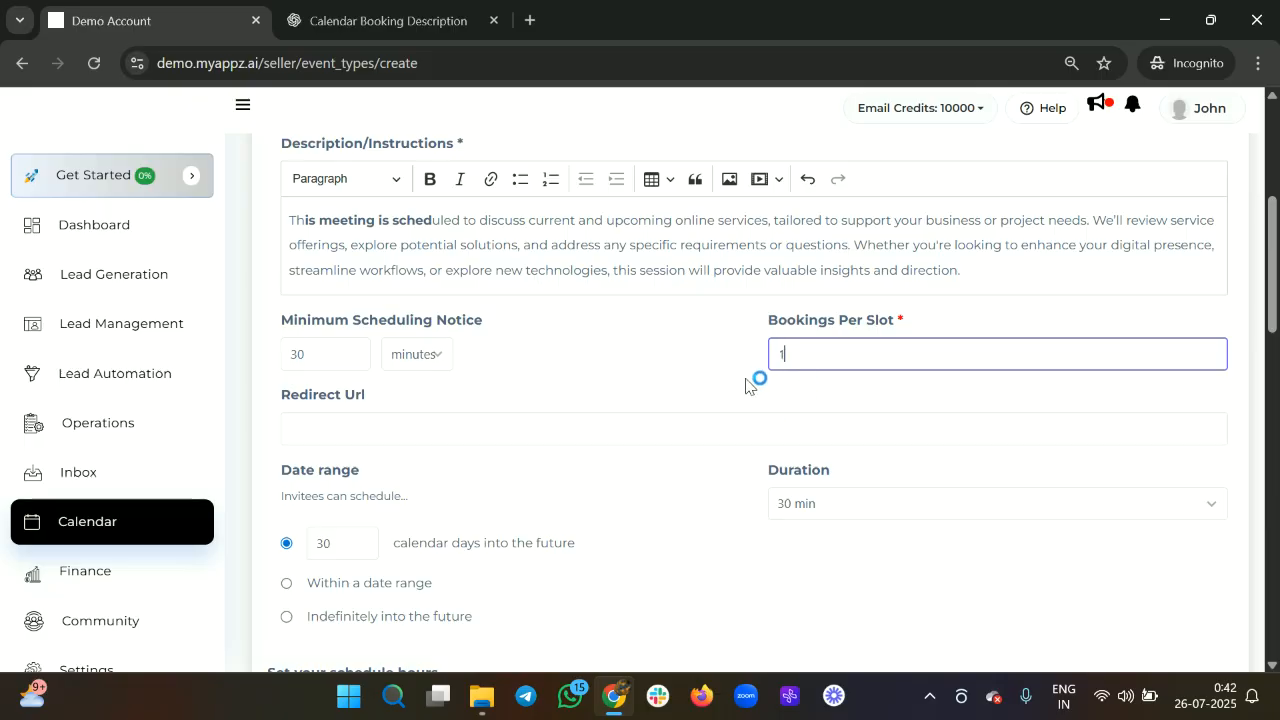
scroll(751, 380, "down", 1)
left_click(481, 328)
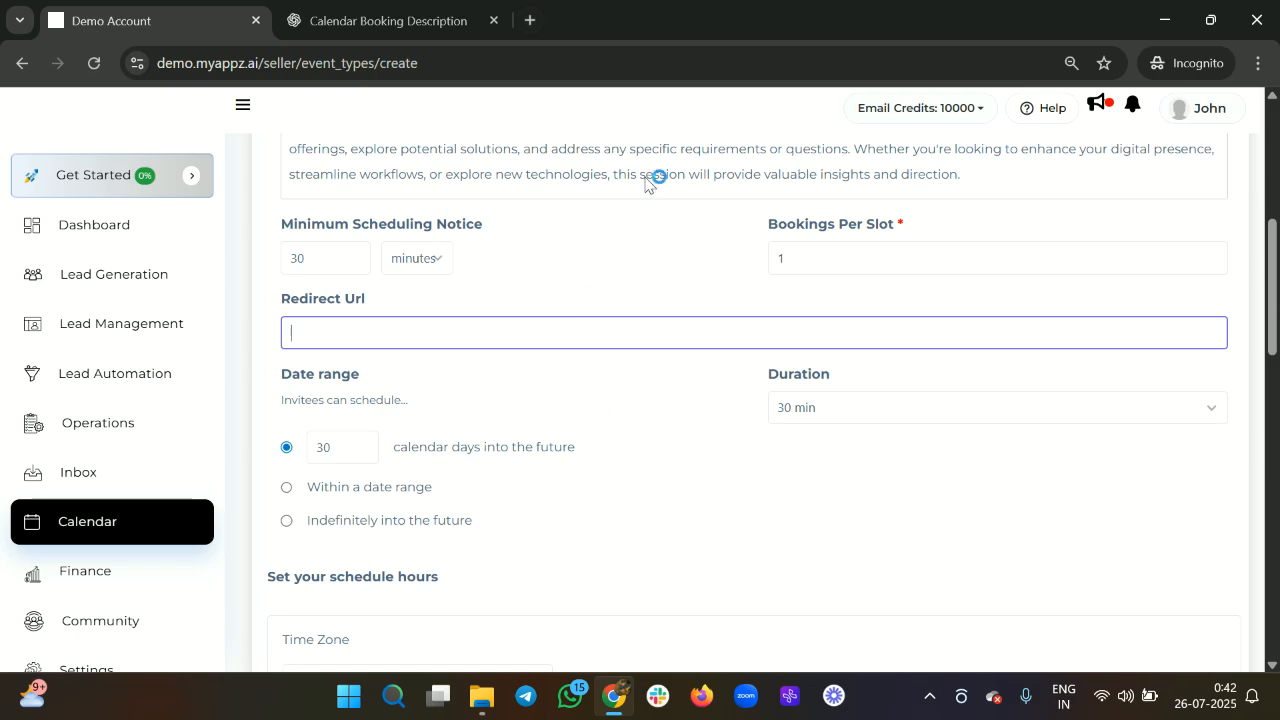
left_click(531, 22)
scroll(471, 357, "down", 2)
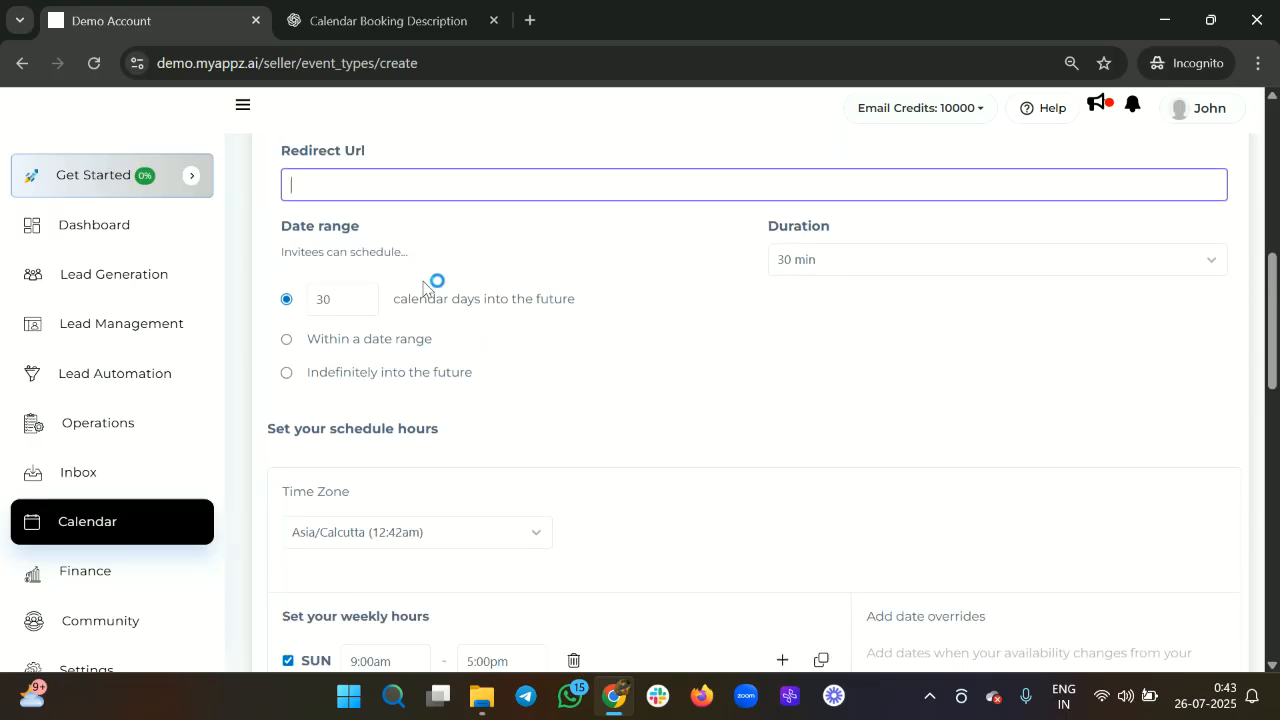
Clear the days-into-the-future value and switch Date range to 'Within a date range'.
left_click(354, 303)
key("BackSpace")
key("BackSpace")
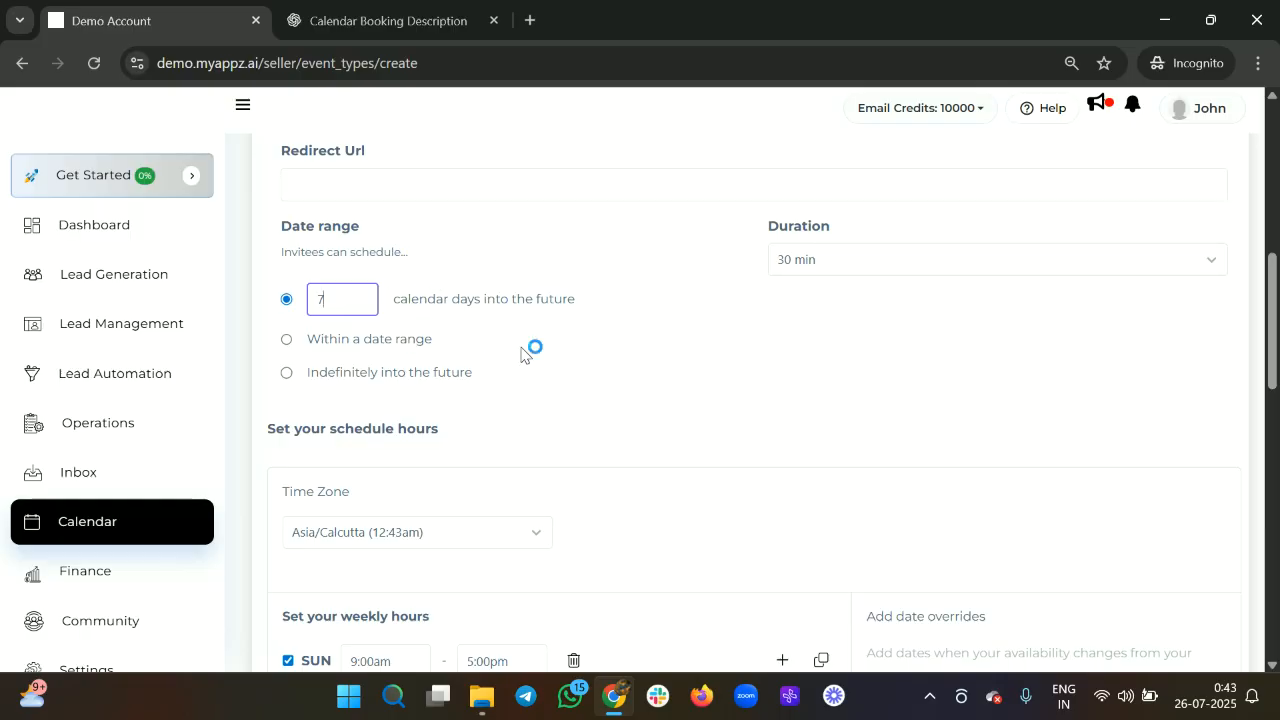
key("BackSpace")
left_click(288, 344)
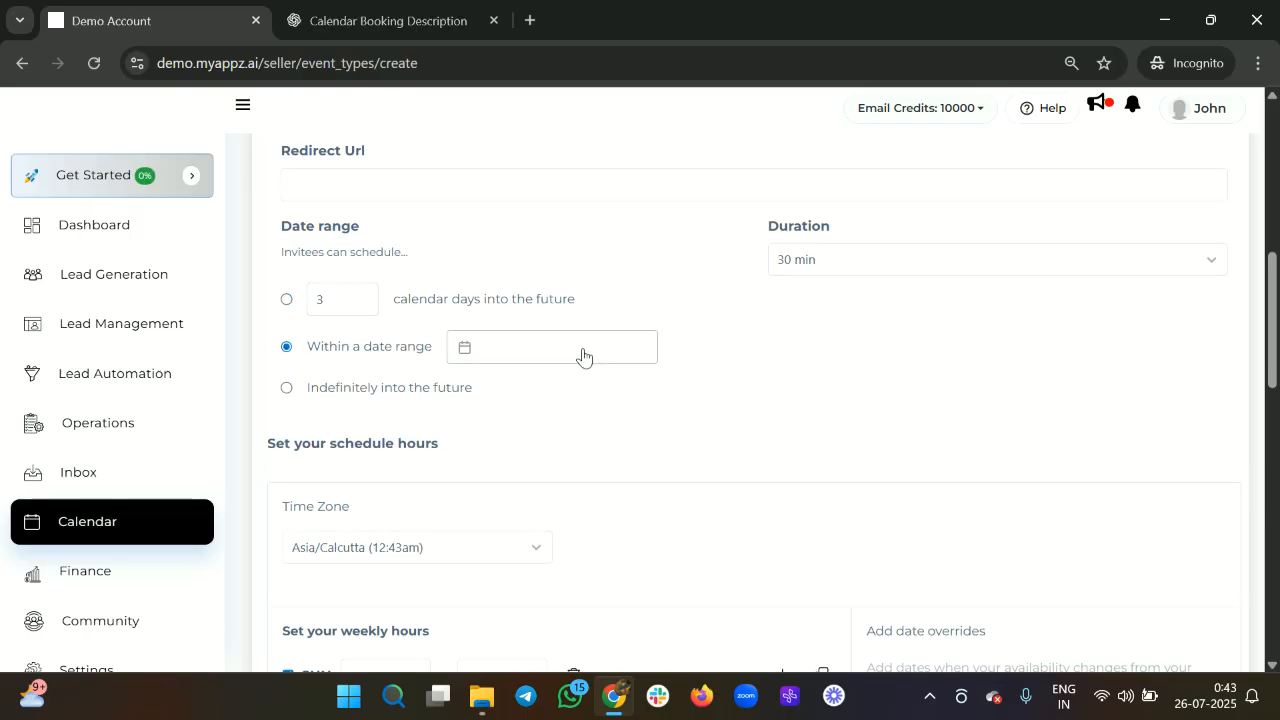
Open the date picker and move the second calendar to 2025.
left_click(505, 353)
left_click(497, 567)
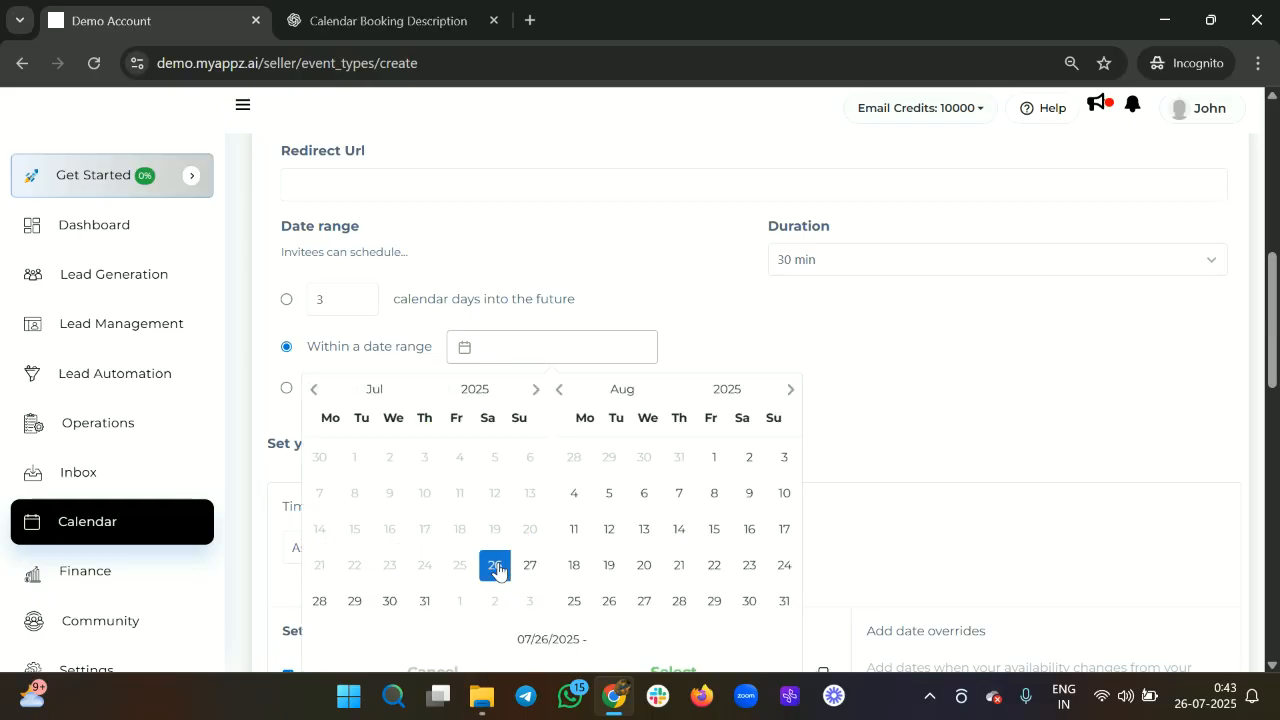
scroll(597, 490, "down", 6)
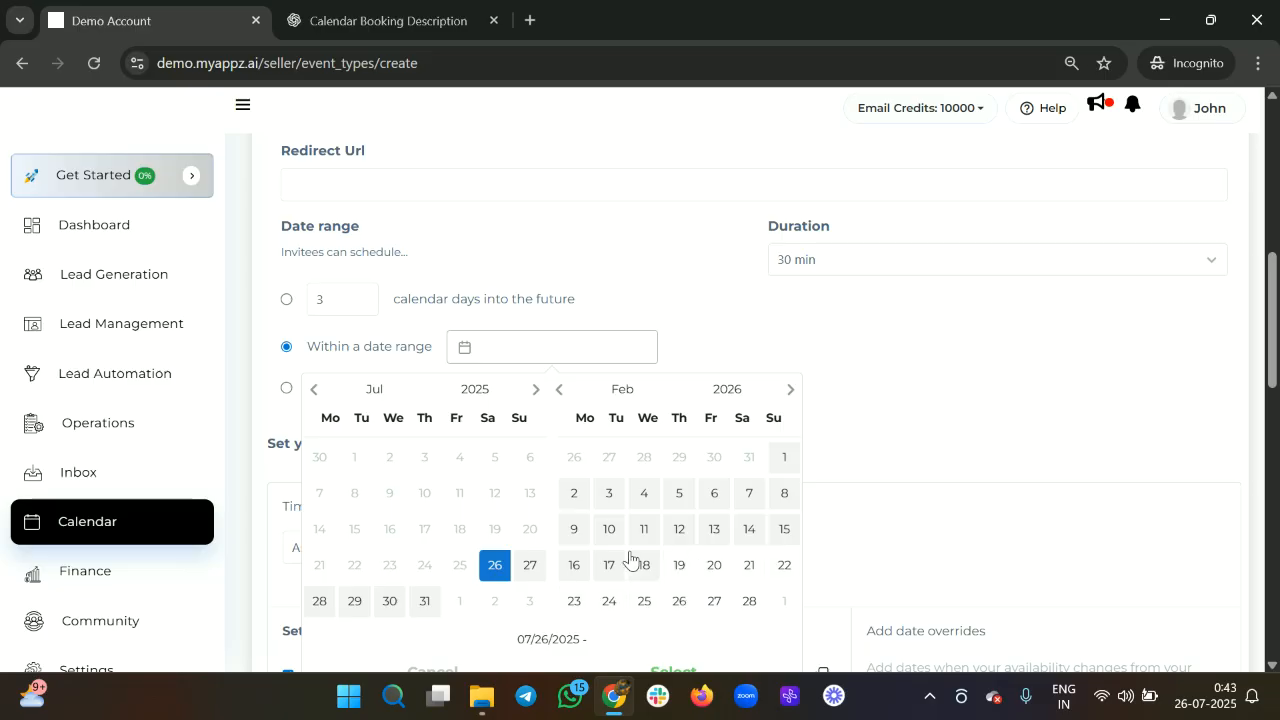
scroll(630, 558, "up", 20)
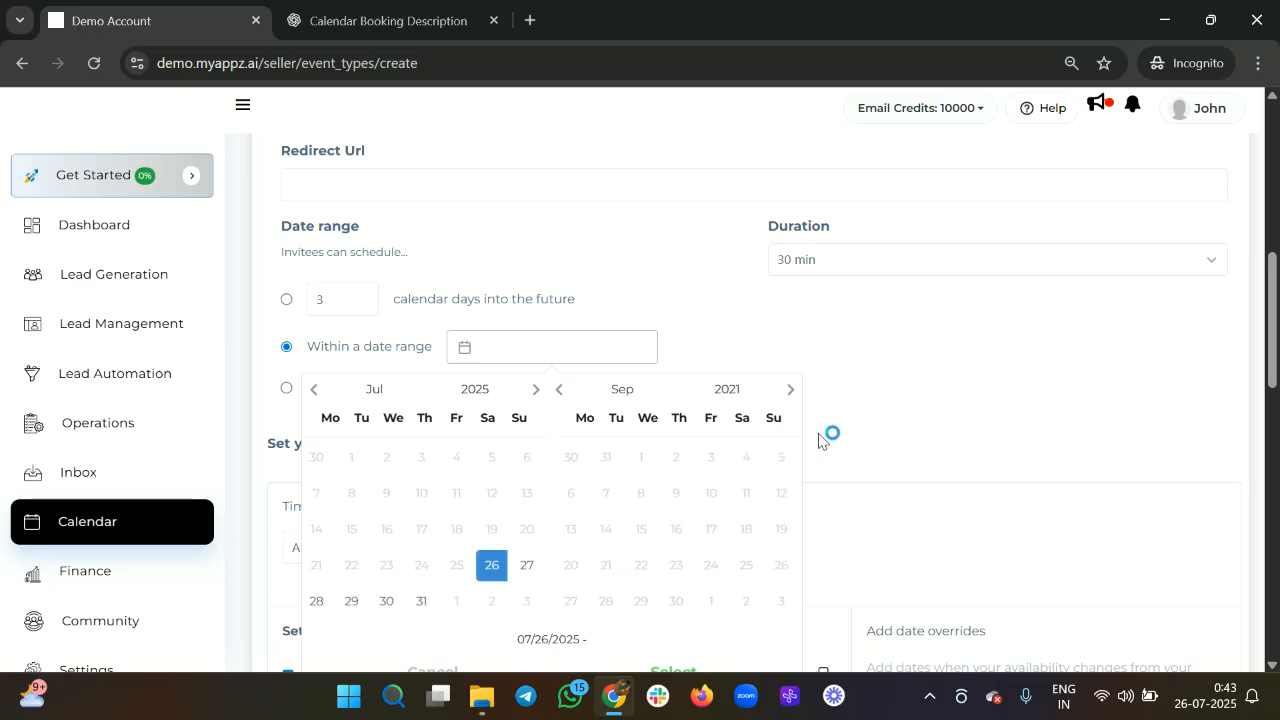
left_click(787, 400)
left_click(787, 400)
left_click(787, 400)
left_click(787, 400)
left_click(787, 400)
left_click(787, 400)
left_click(787, 400)
scroll(577, 561, "up", 10)
scroll(577, 561, "up", 20)
scroll(577, 561, "up", 20)
scroll(577, 561, "up", 20)
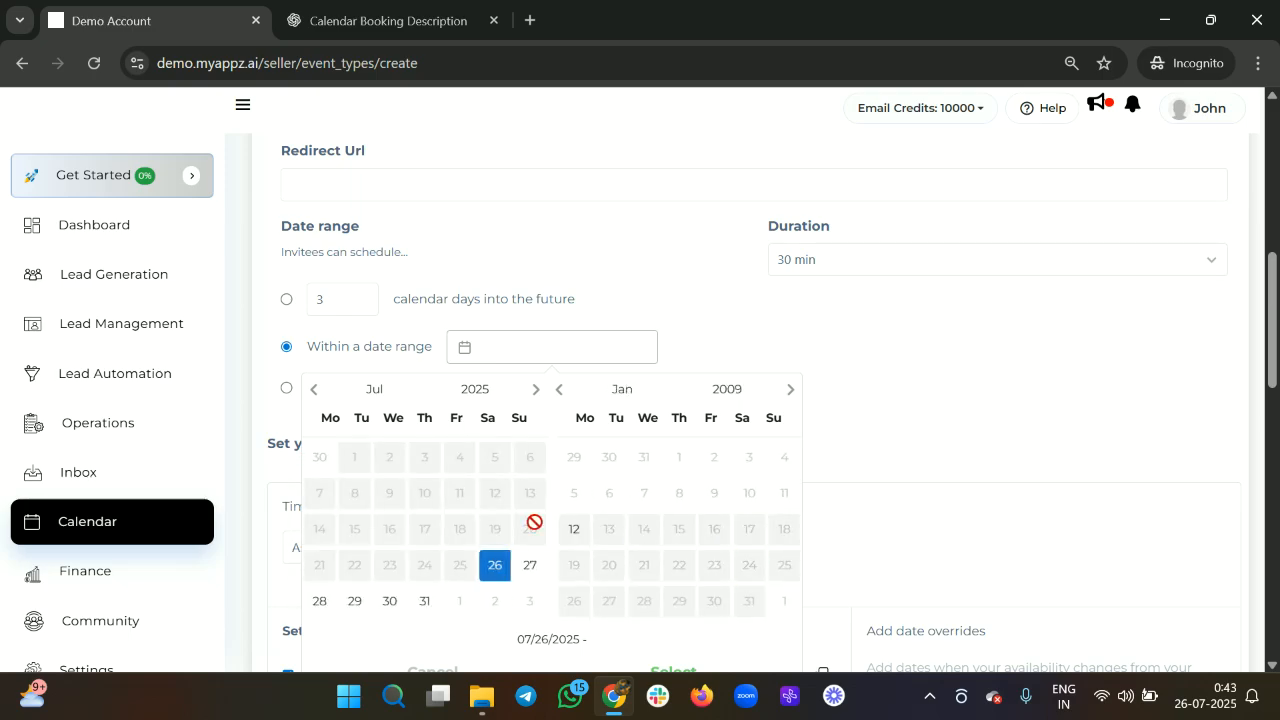
scroll(509, 571, "down", 6)
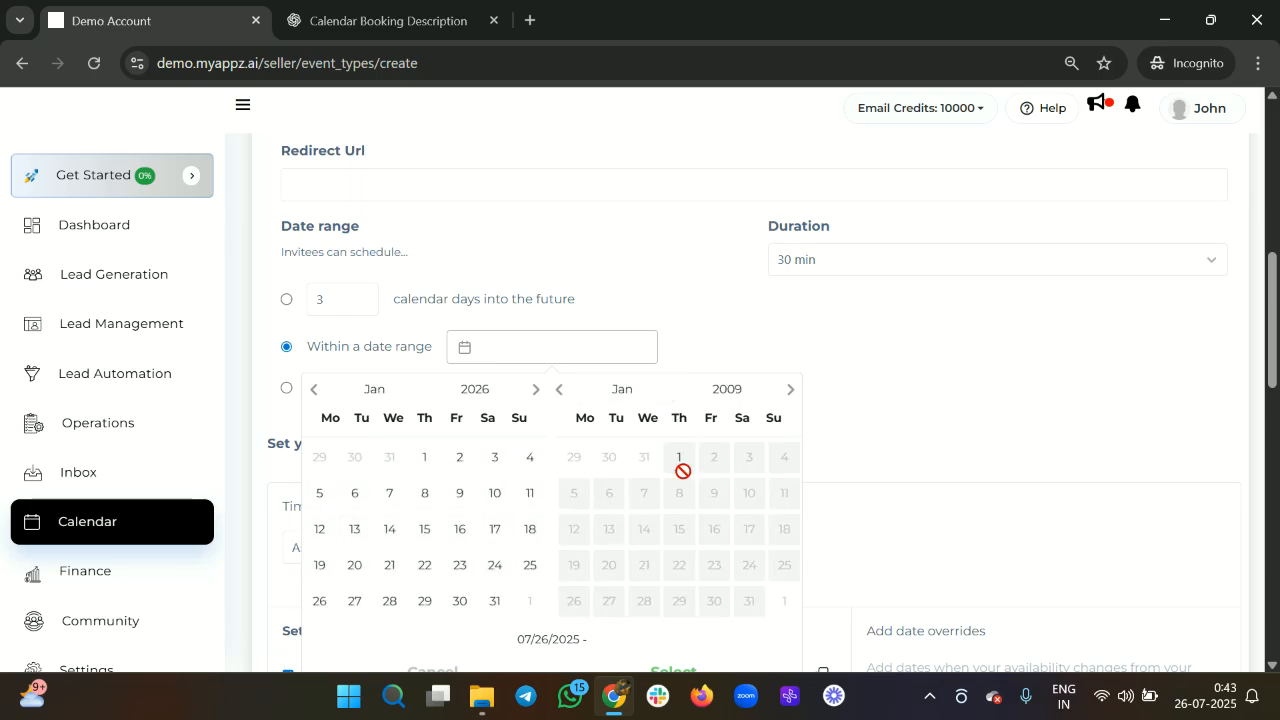
scroll(660, 515, "up", 20)
scroll(655, 518, "up", 20)
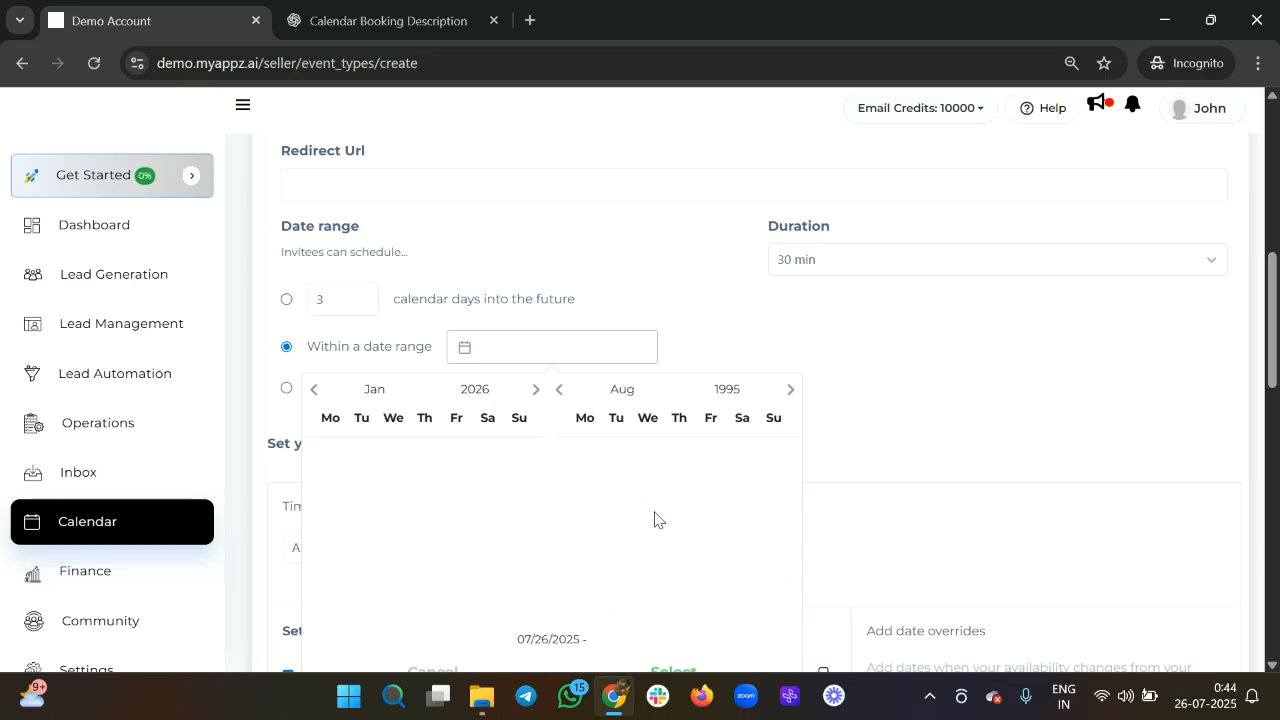
scroll(655, 518, "up", 11)
left_click(731, 392)
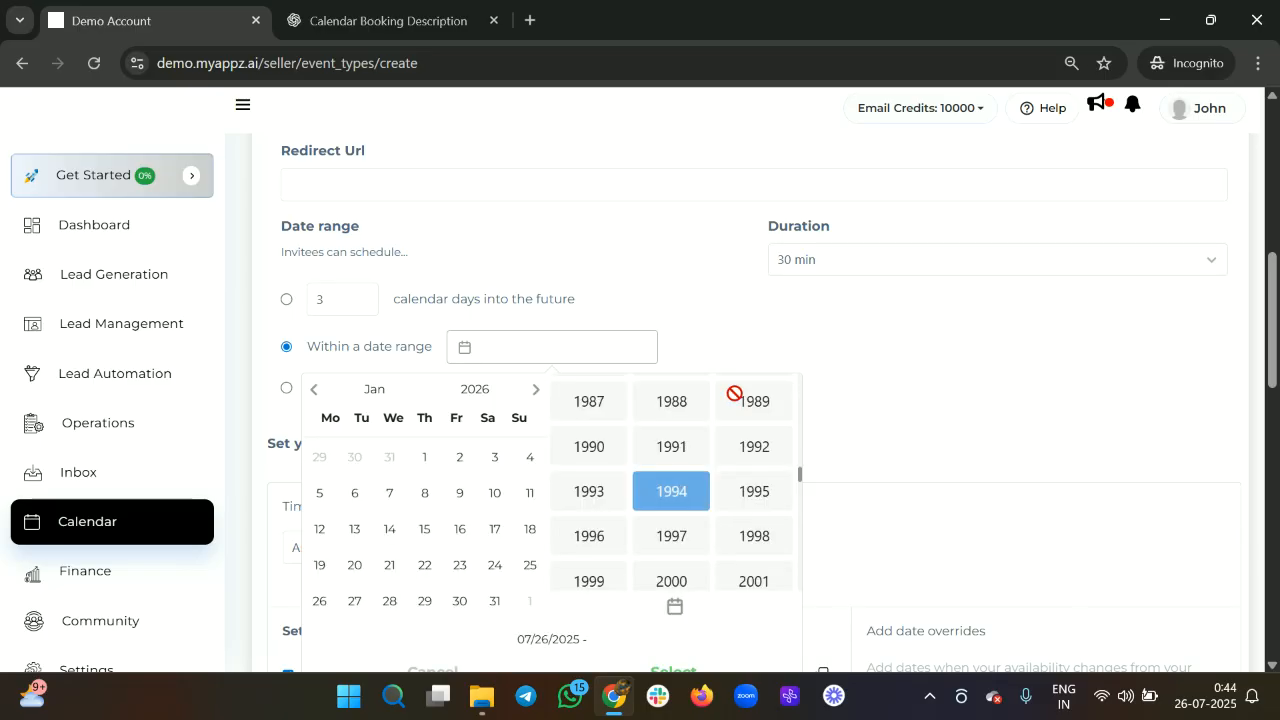
scroll(700, 520, "down", 7)
scroll(703, 527, "up", 5)
scroll(701, 517, "down", 1)
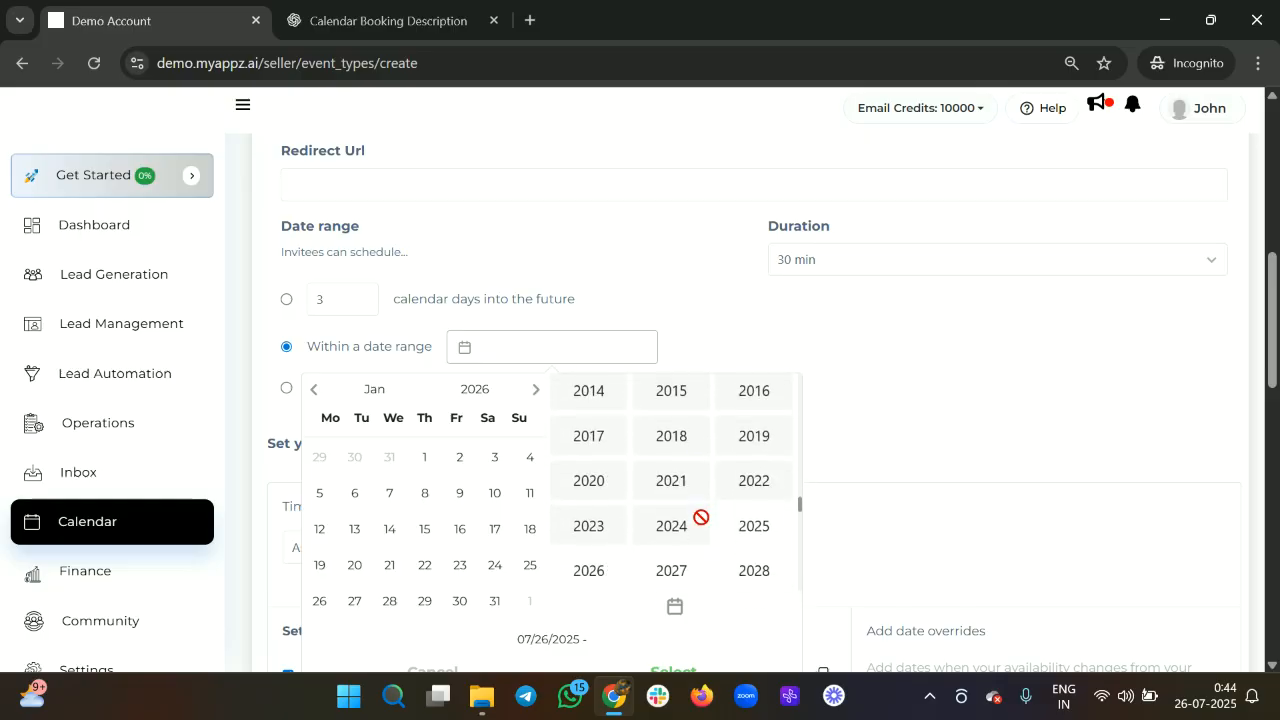
left_click(753, 524)
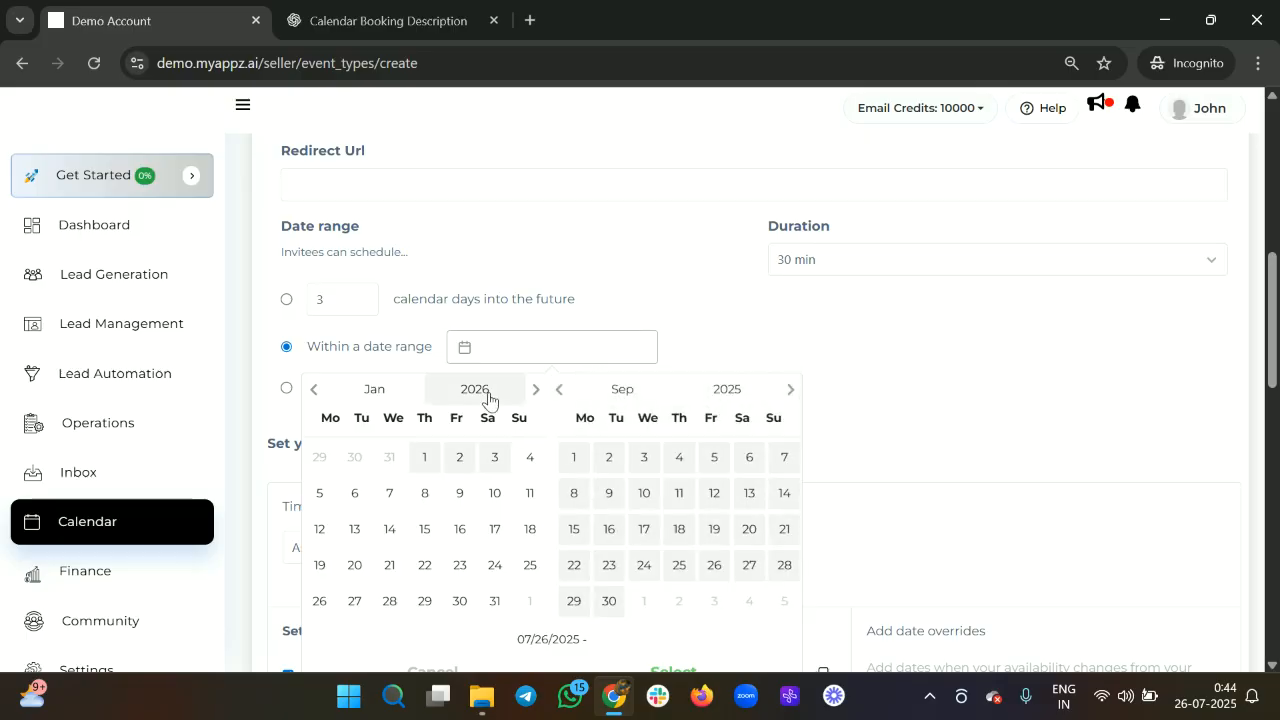
Move the start calendar to July 2025 and select 09/26/2025 as the range start.
left_click(474, 390)
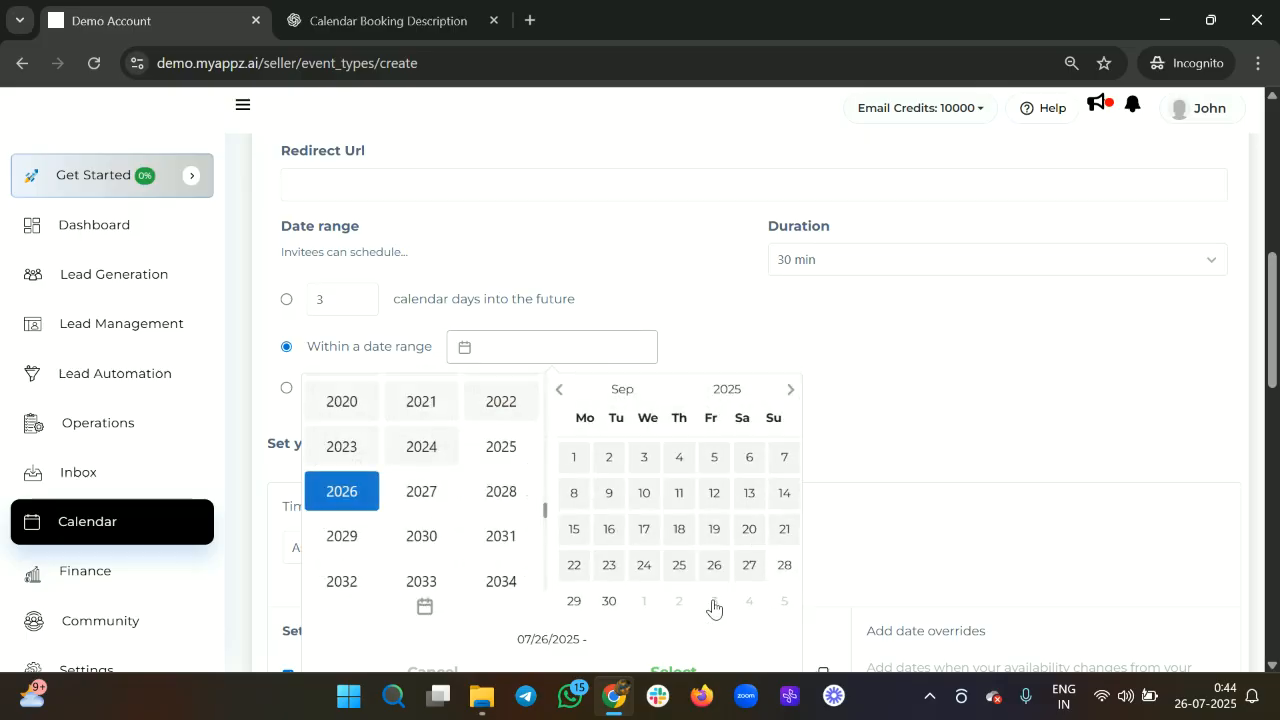
left_click(482, 456)
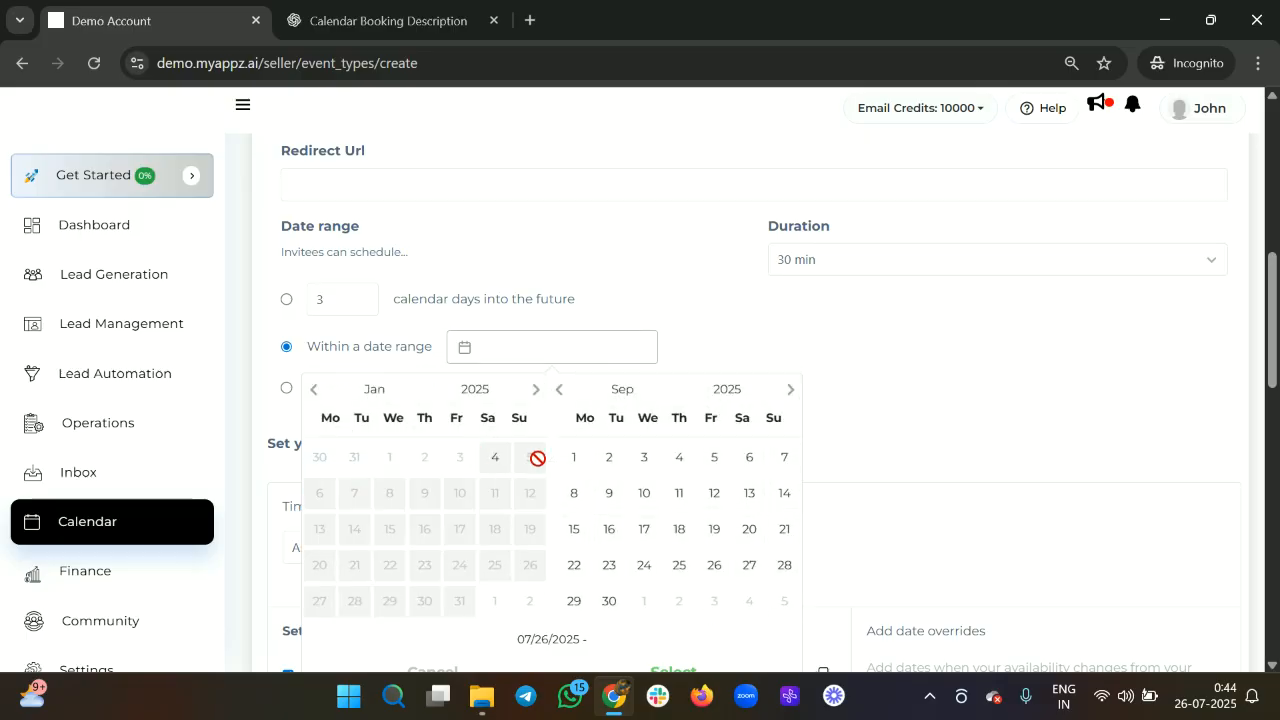
left_click(530, 399)
left_click(530, 399)
left_click(530, 399)
left_click(530, 399)
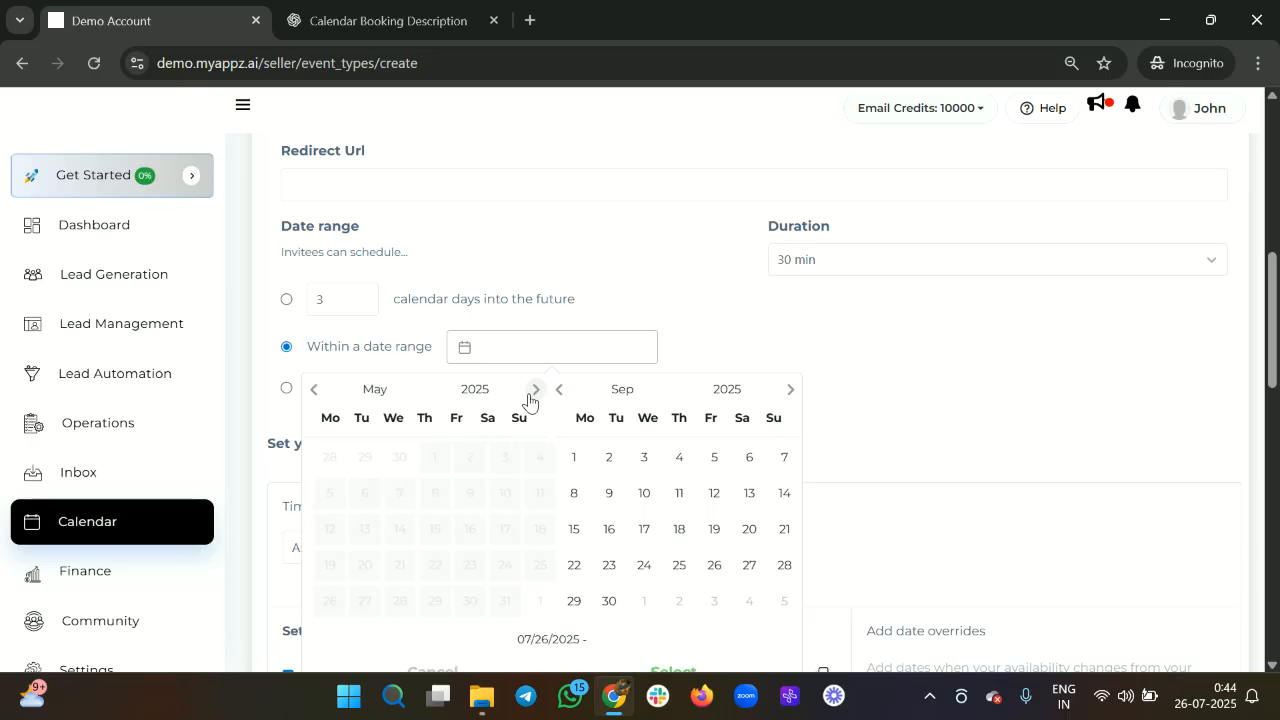
left_click(530, 399)
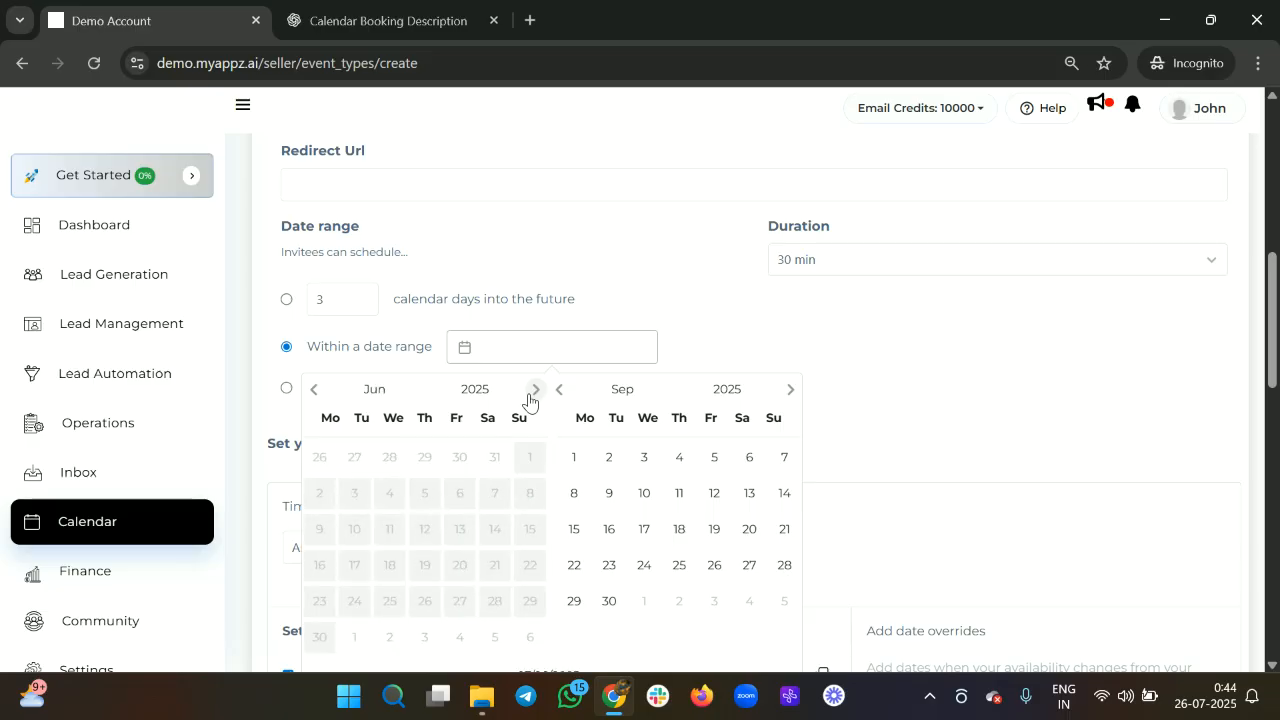
left_click(530, 399)
left_click(497, 566)
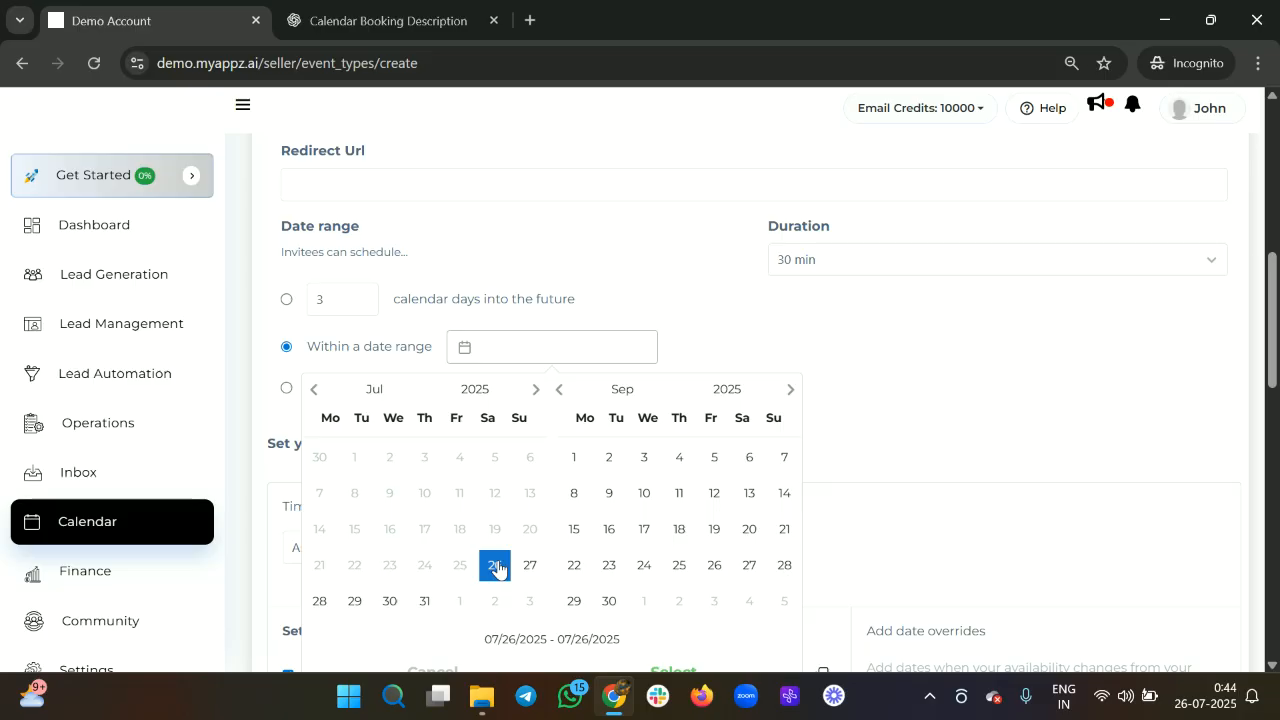
left_click(713, 566)
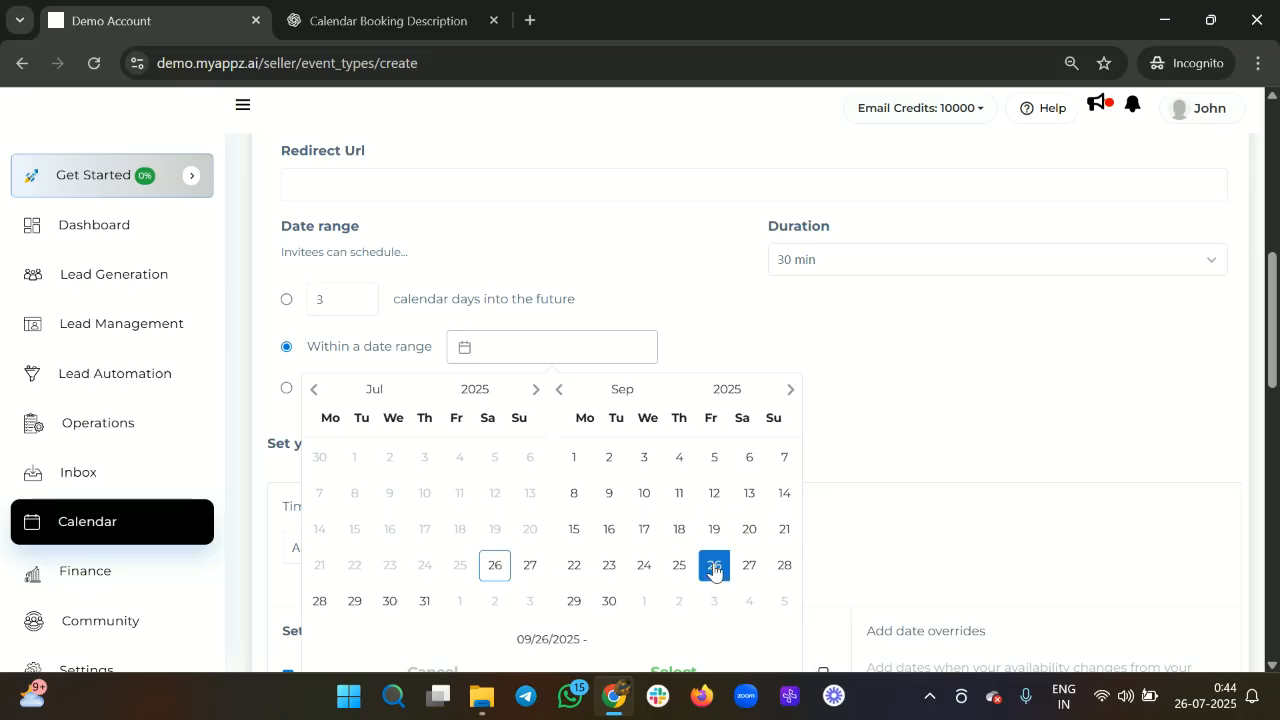
scroll(894, 477, "down", 2)
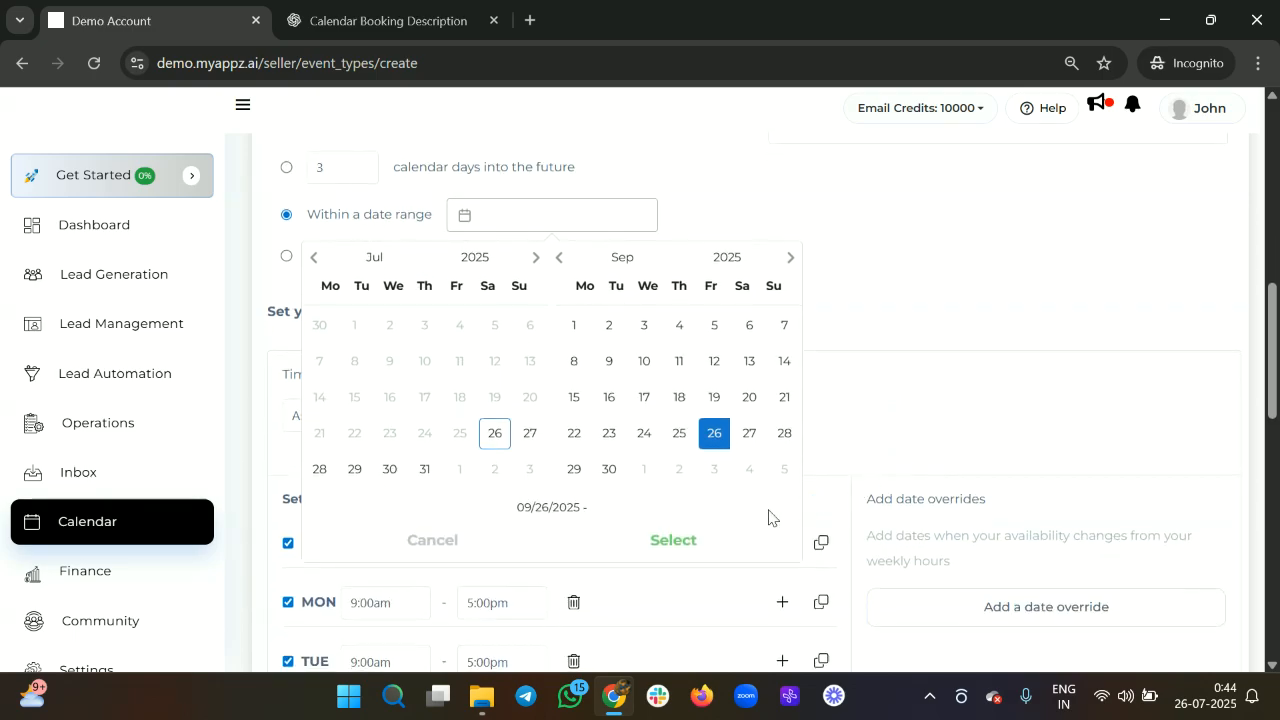
left_click(675, 538)
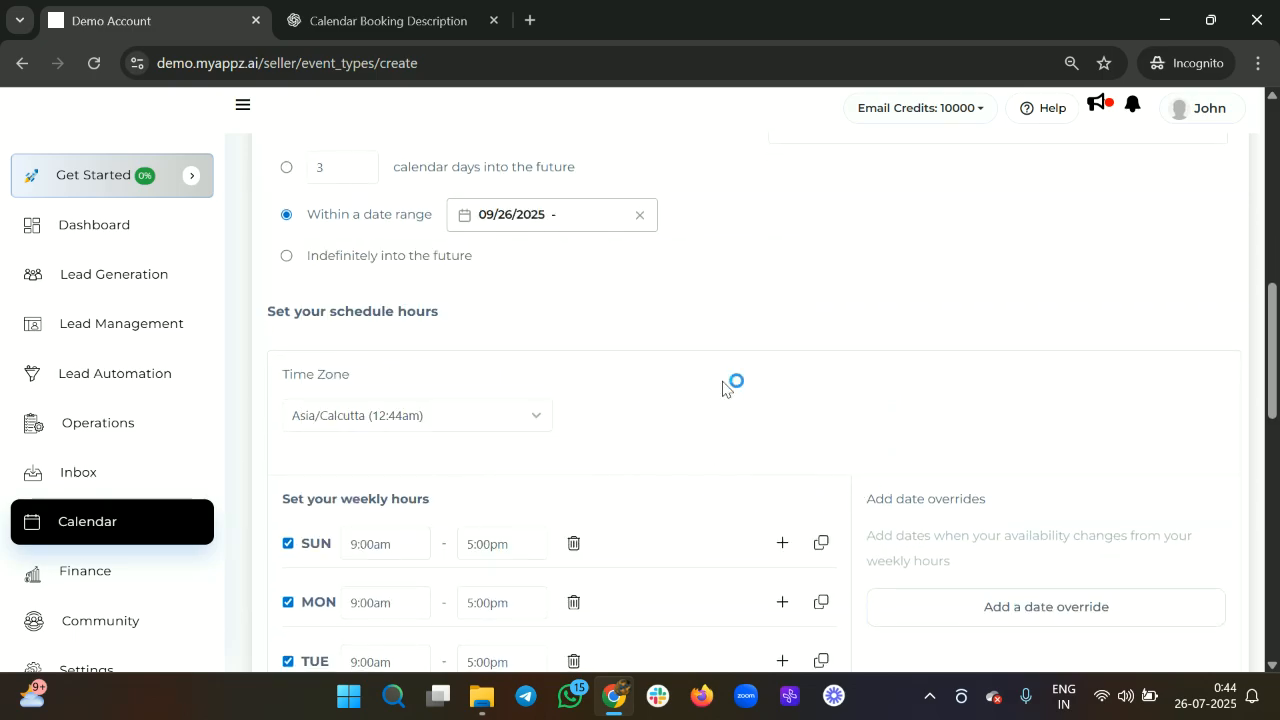
Reopen the date range picker and choose July 26, 2025 as the start.
left_click(583, 222)
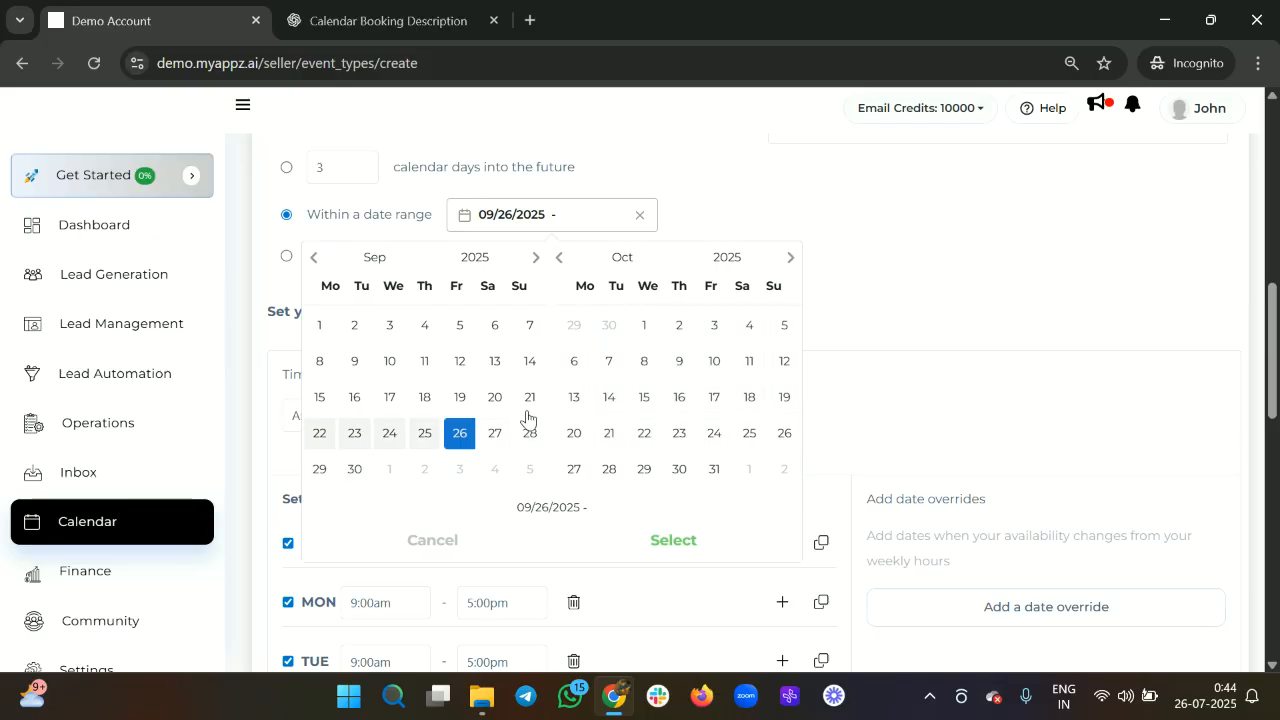
left_click(313, 258)
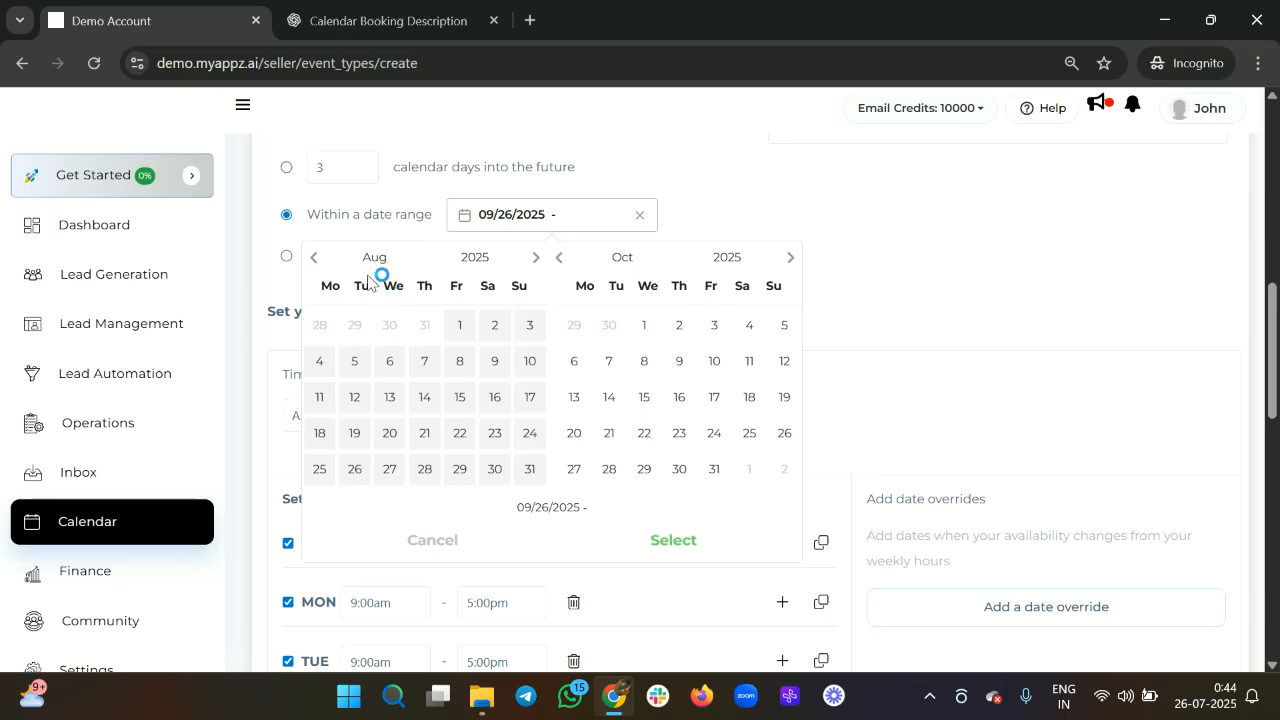
left_click(306, 260)
left_click(494, 433)
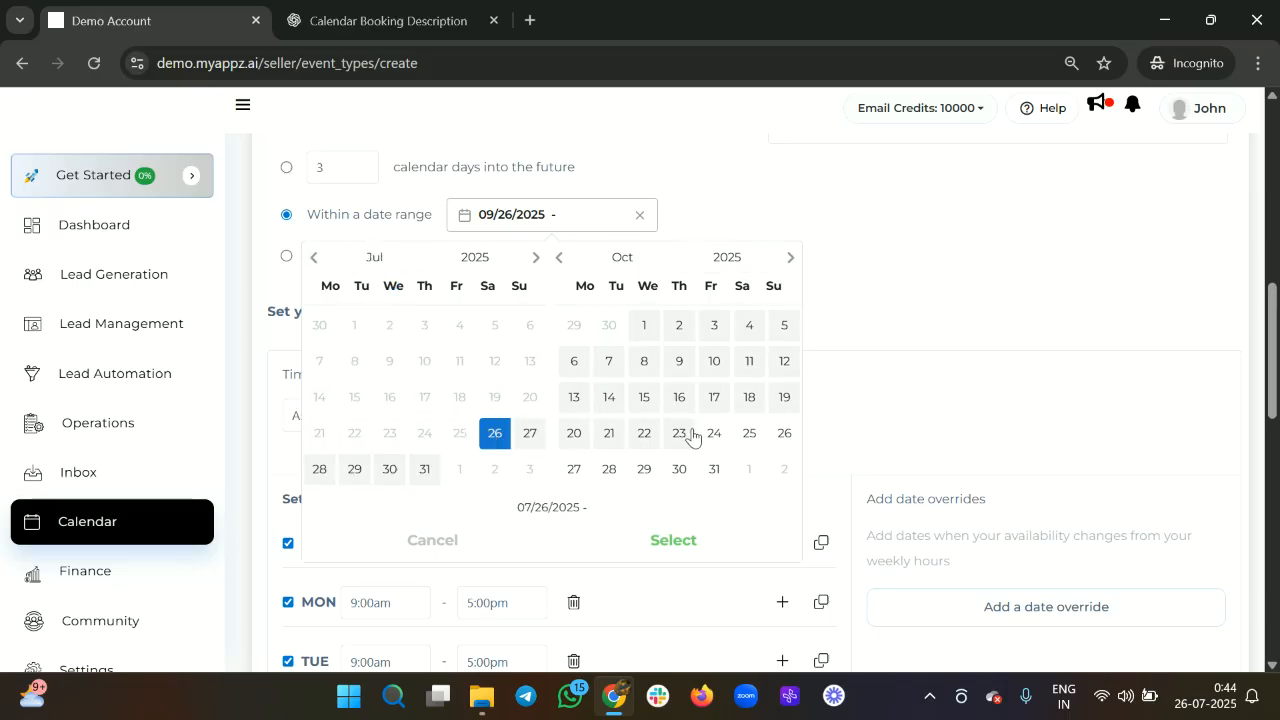
Set August 26, 2025 as the end and confirm the 07/26/2025–08/26/2025 range.
left_click(560, 260)
left_click(560, 261)
left_click(560, 261)
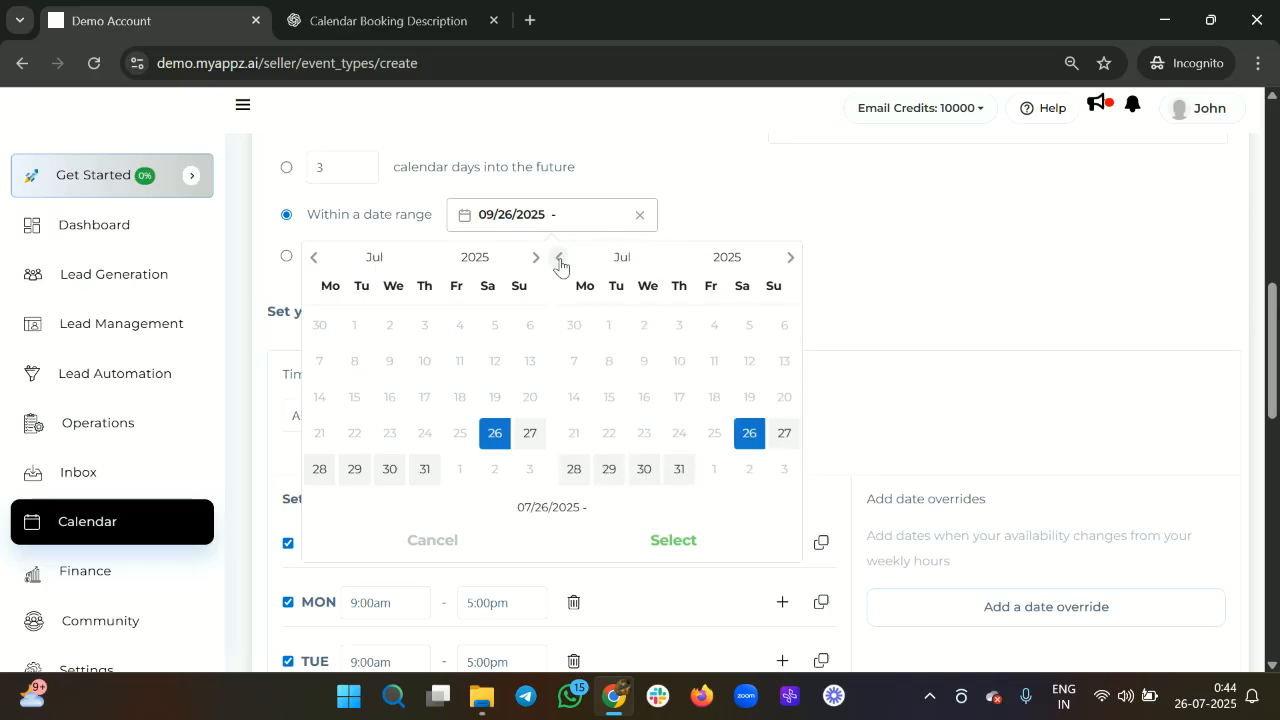
left_click(560, 261)
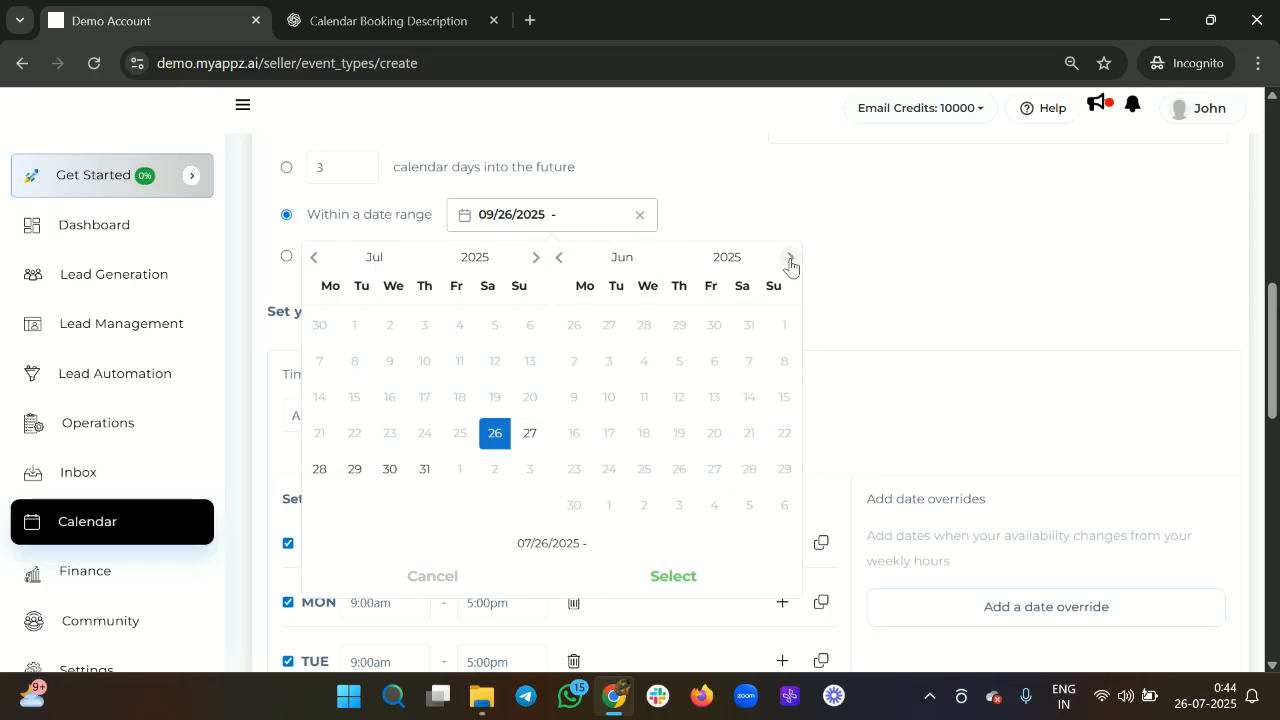
left_click(790, 260)
left_click(790, 260)
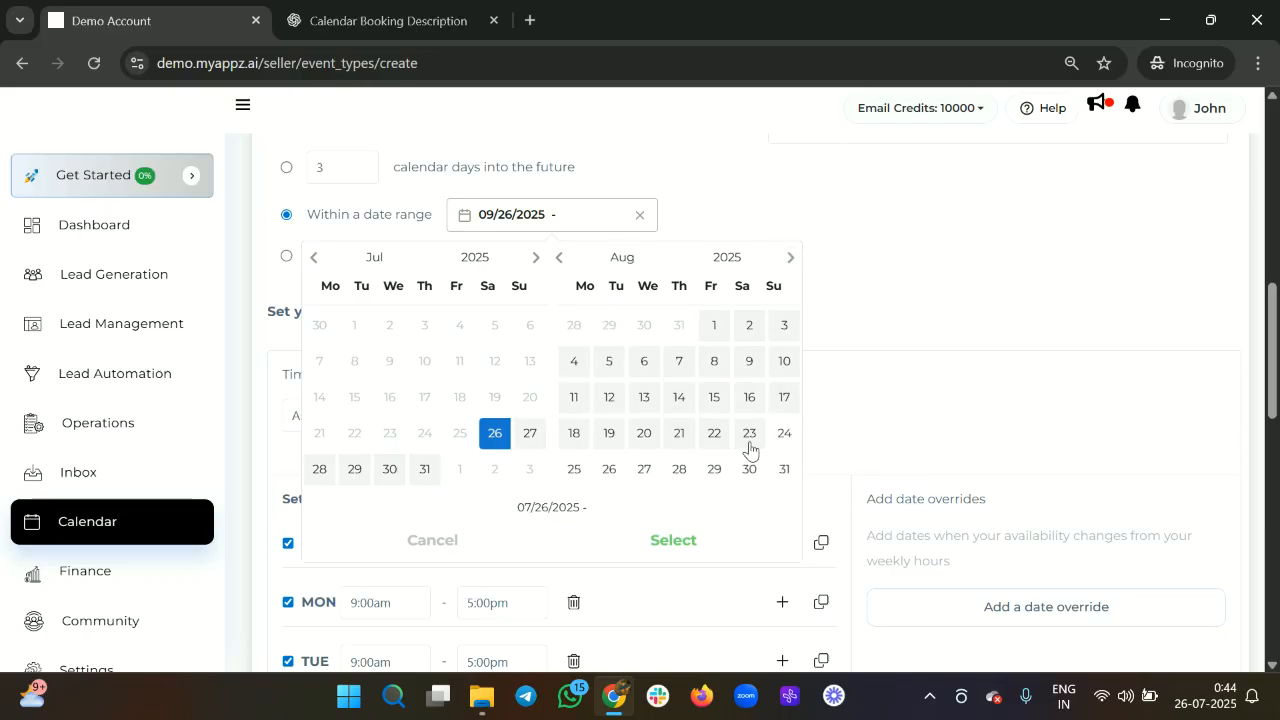
left_click(609, 469)
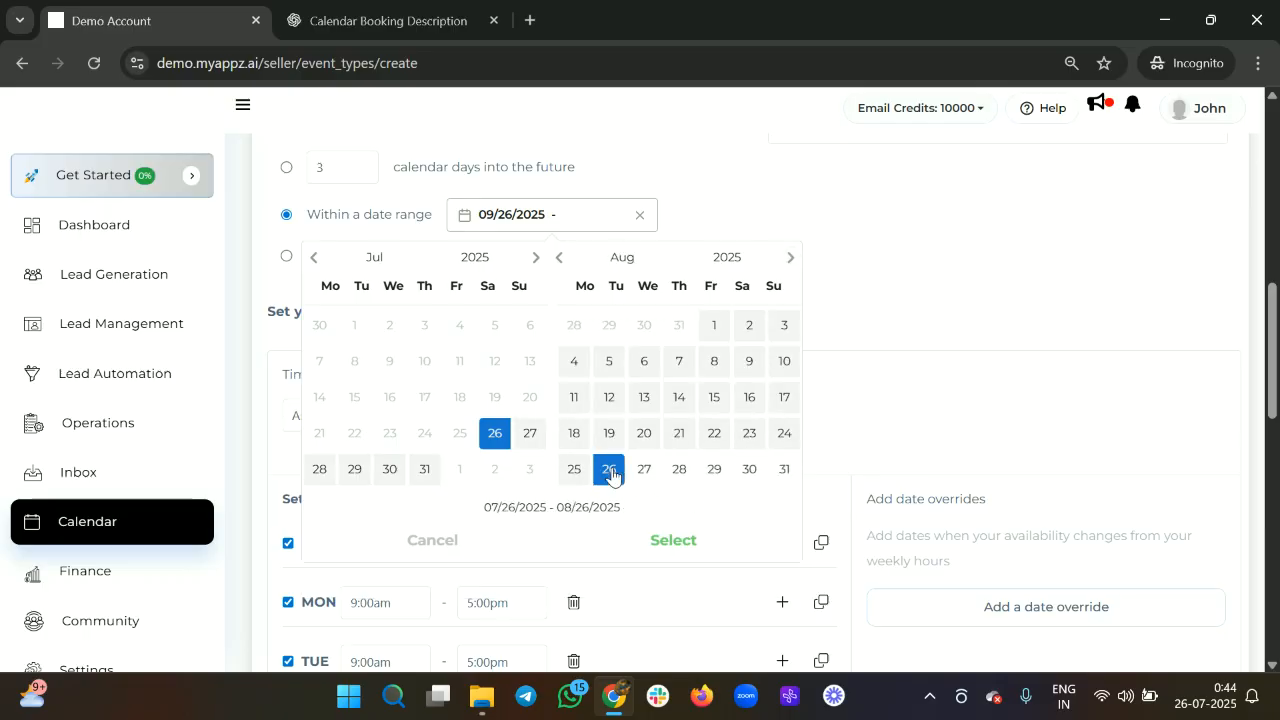
left_click(674, 541)
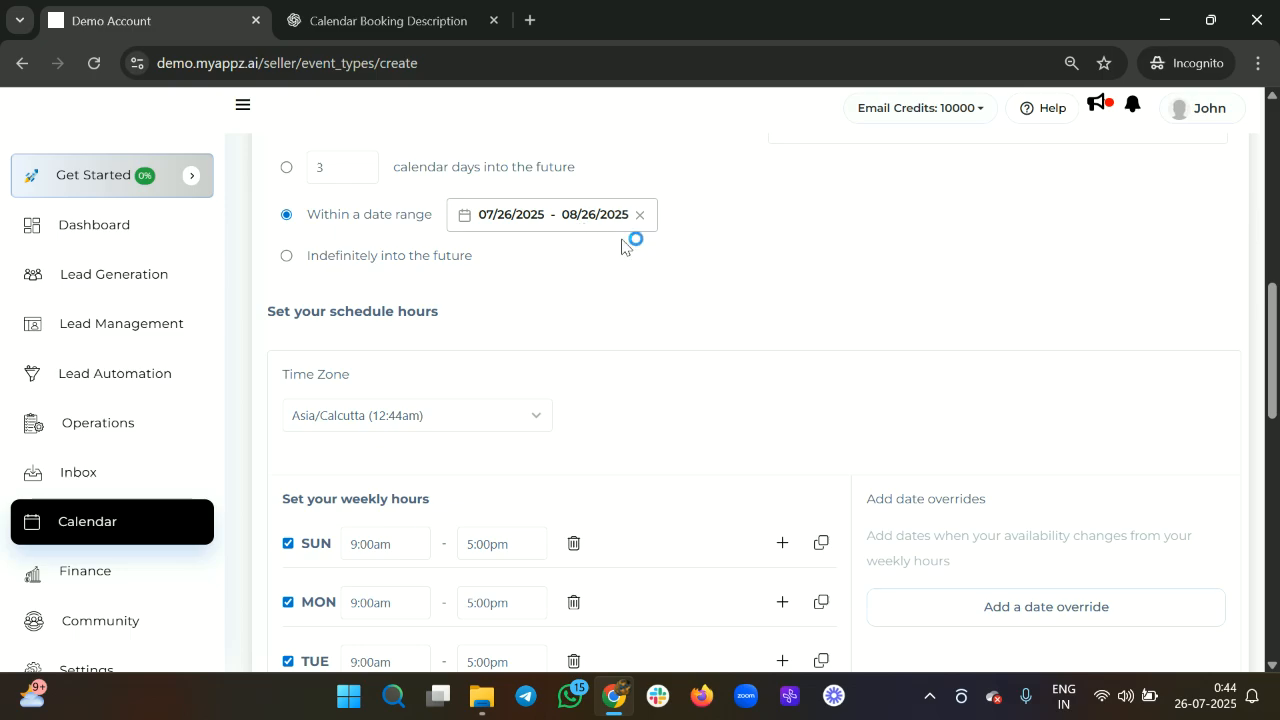
scroll(540, 305, "down", 1)
scroll(540, 305, "up", 2)
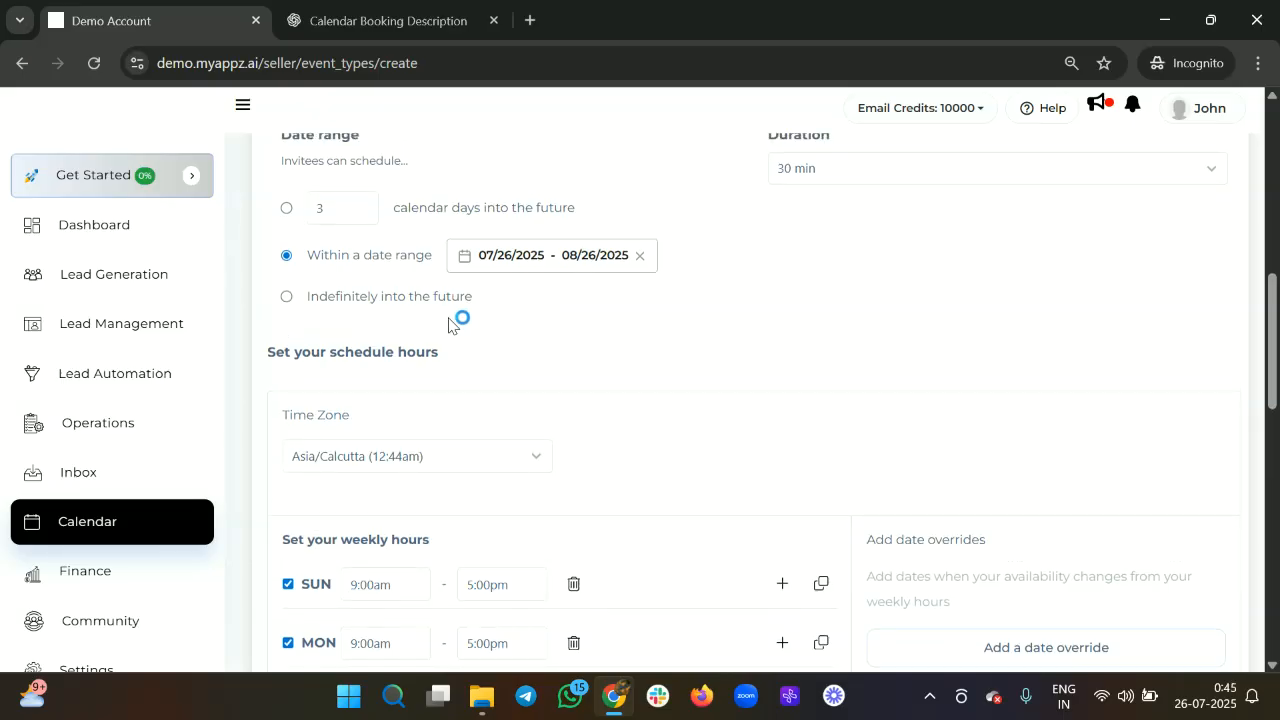
Change the Date range option to 3 calendar days into the future.
left_click(287, 297)
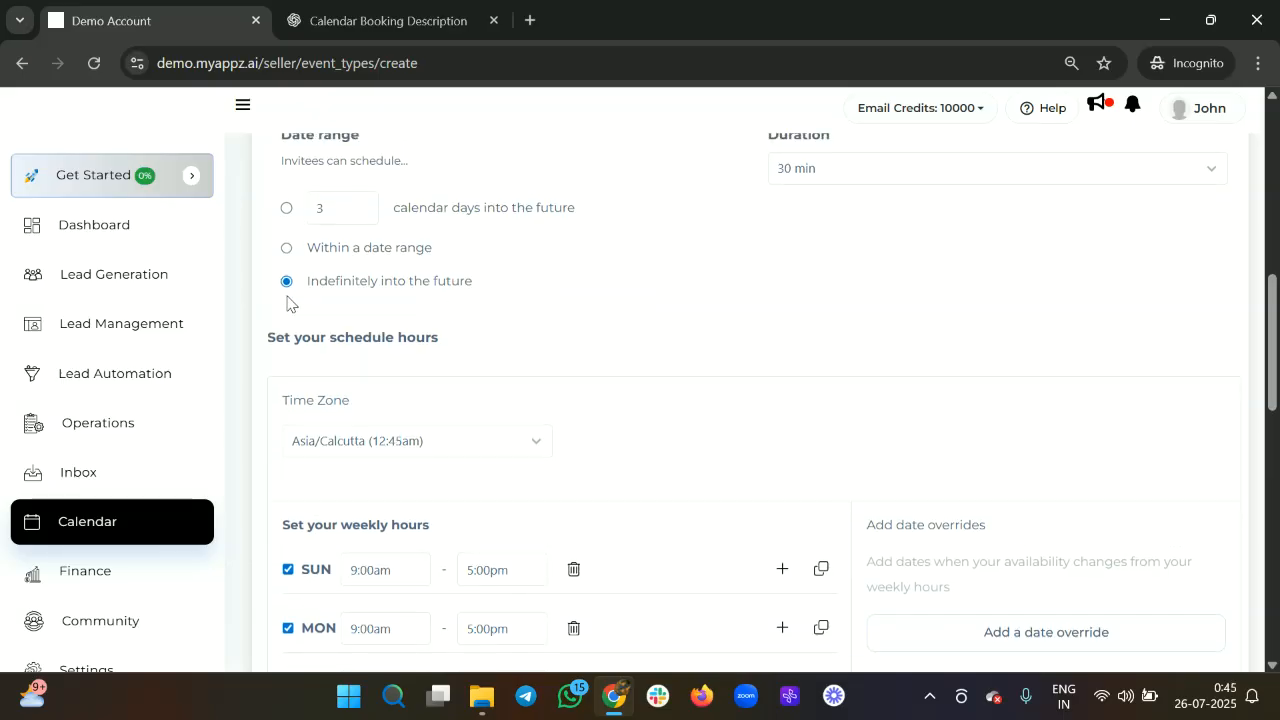
scroll(455, 298, "up", 3)
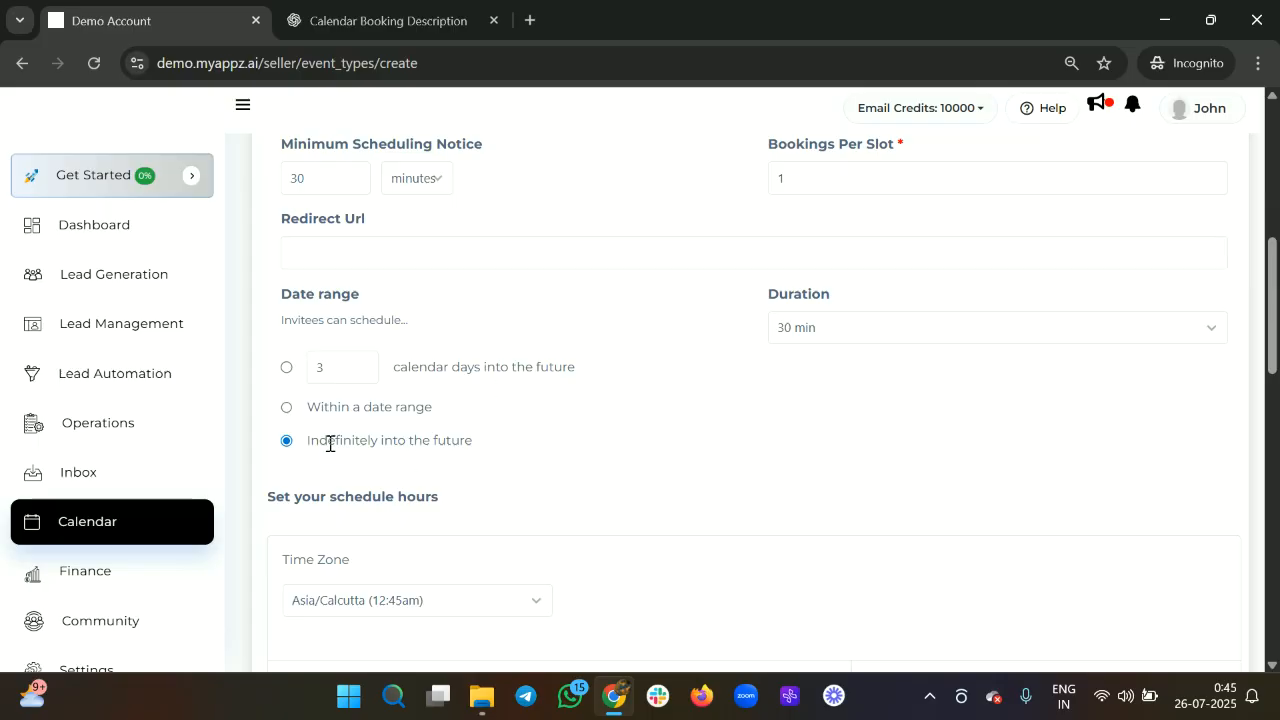
scroll(310, 452, "down", 1)
left_click(285, 350)
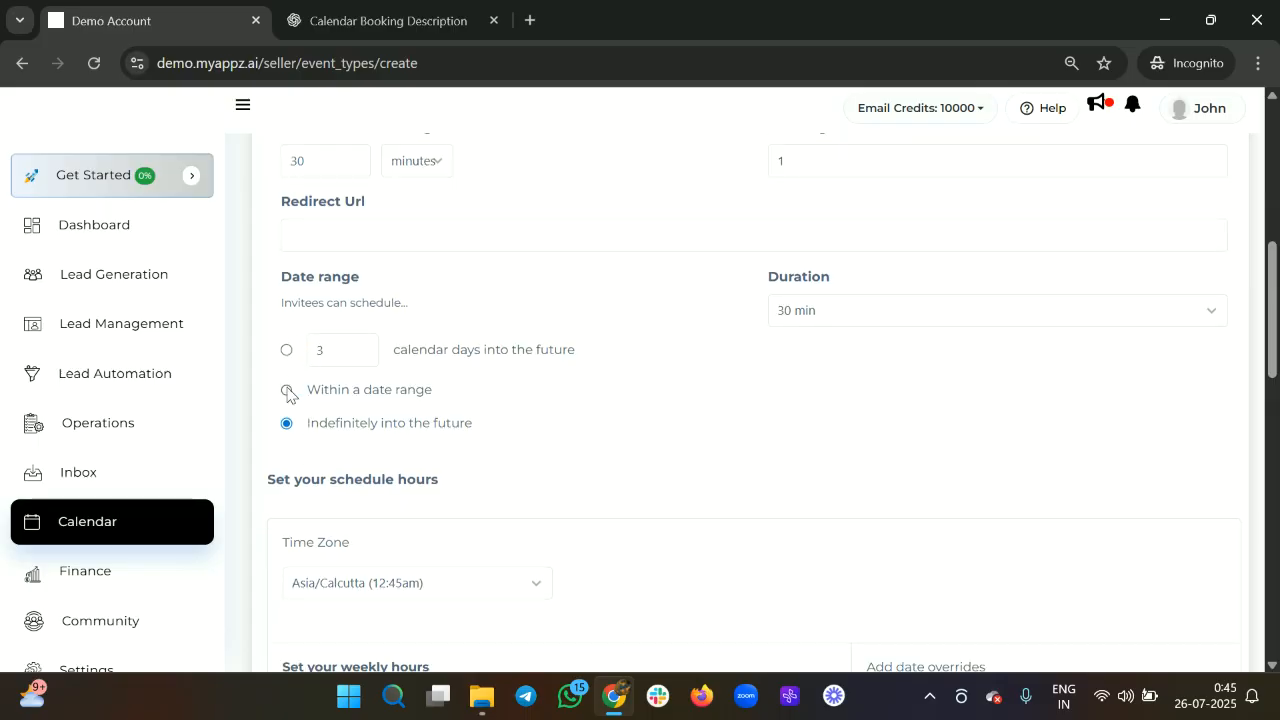
left_click(287, 391)
left_click(289, 392)
left_click(299, 352)
scroll(487, 401, "down", 2)
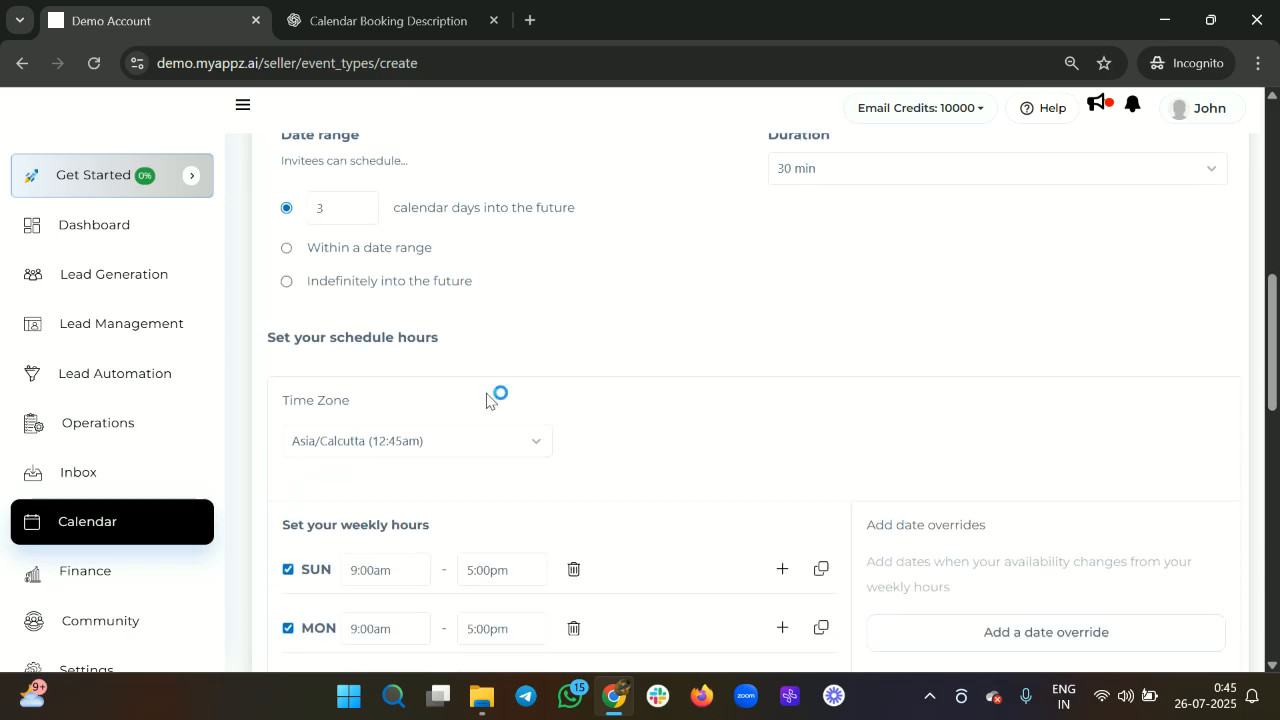
Mark Sunday as unavailable in the weekly hours.
scroll(487, 401, "down", 1)
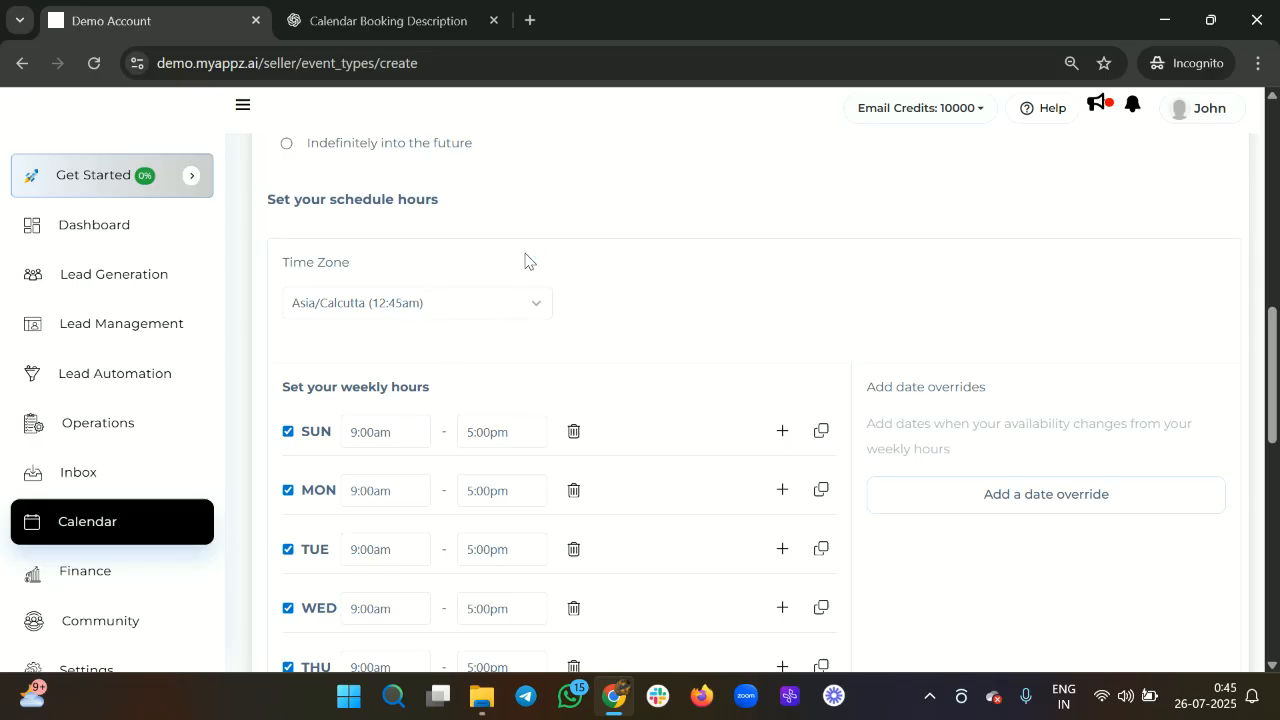
scroll(525, 261, "down", 1)
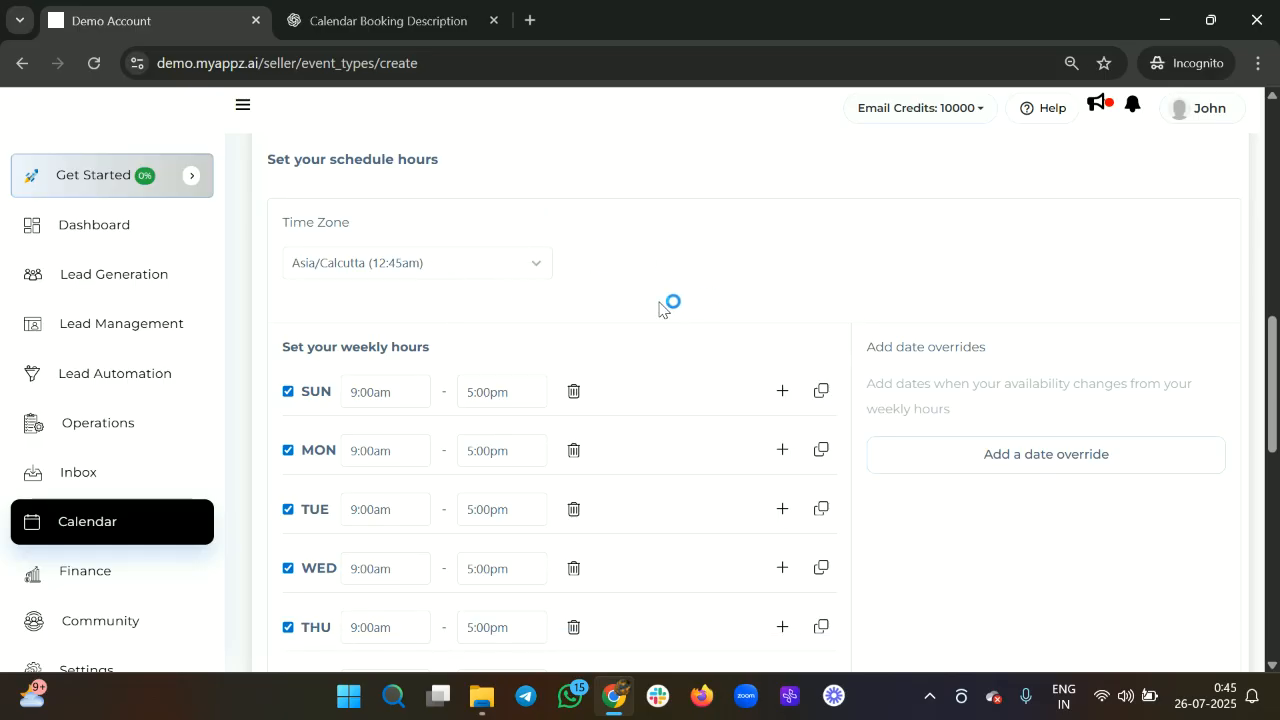
left_click(411, 276)
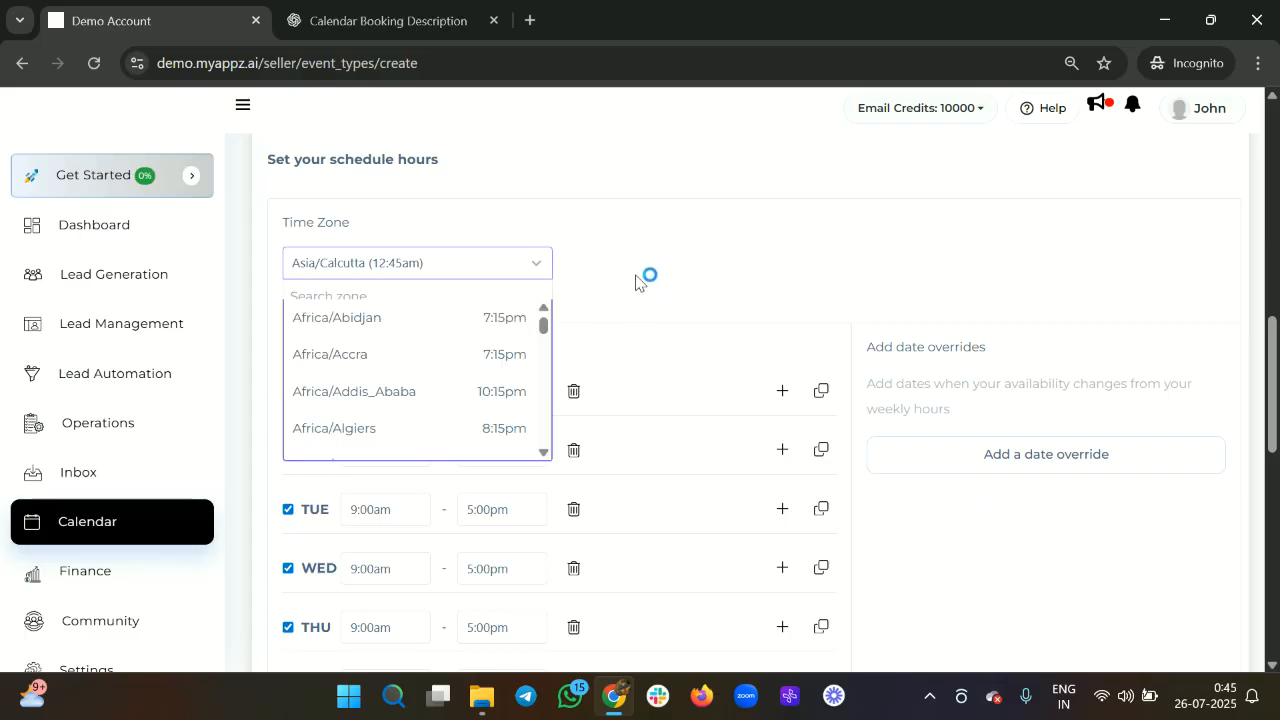
left_click(530, 267)
scroll(700, 330, "down", 1)
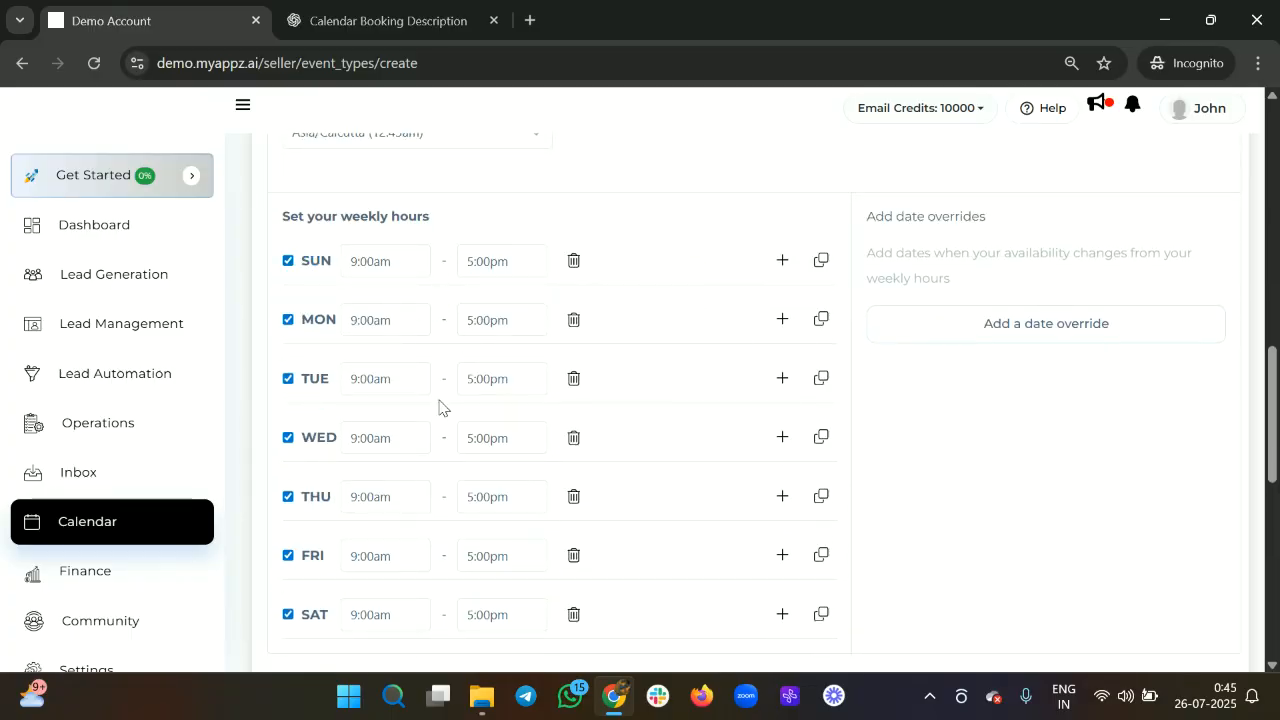
left_click(288, 261)
Split Monday into two slots, 9:00am–1:00pm and 3:00pm–9:00pm.
scroll(655, 280, "down", 1)
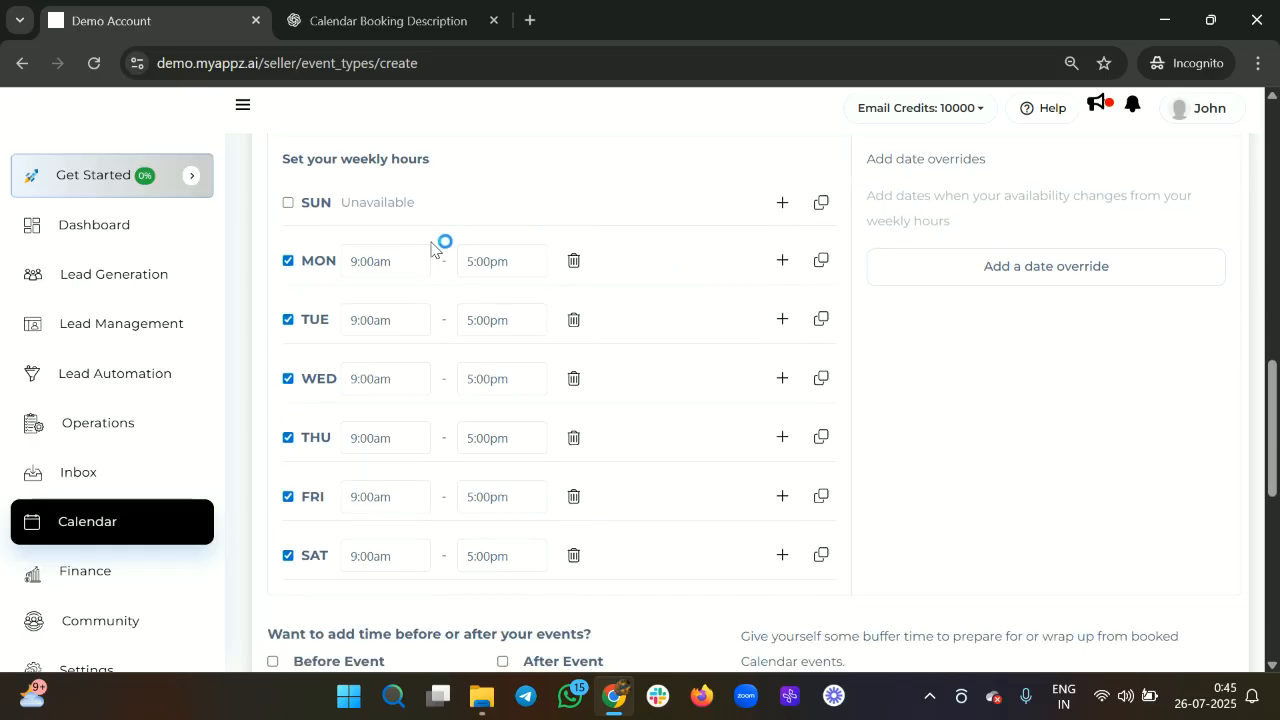
left_click(782, 261)
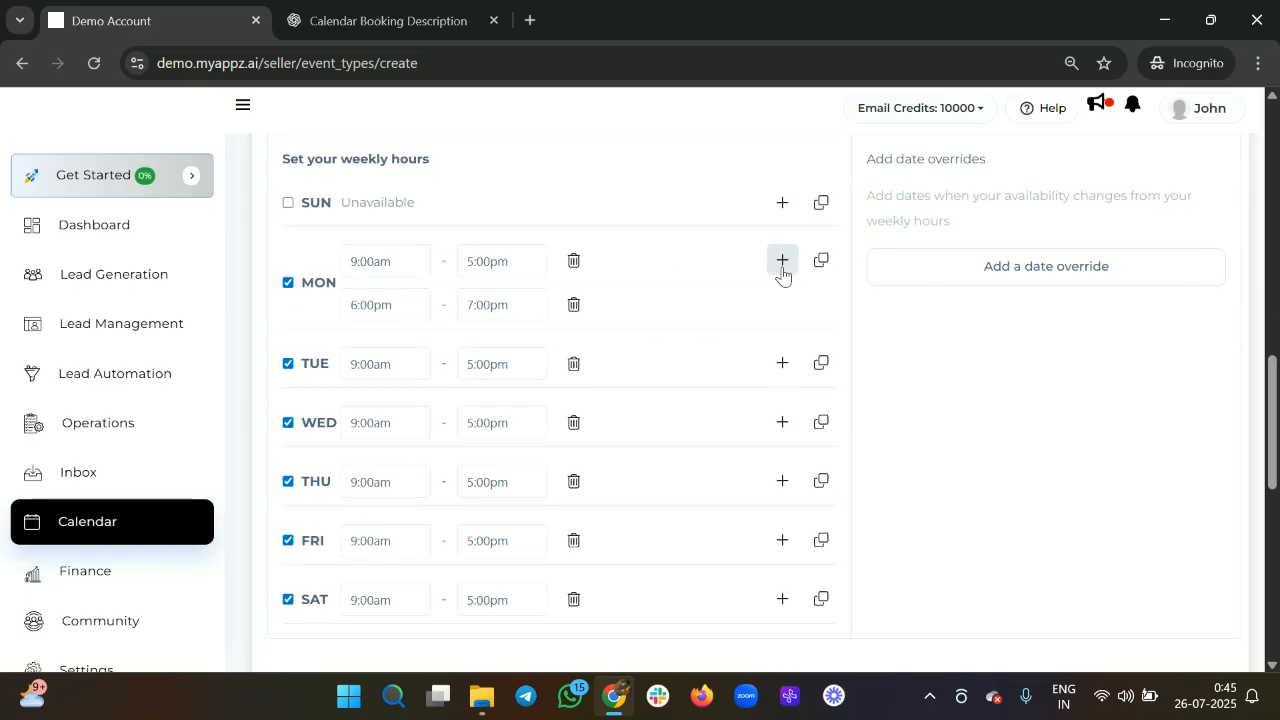
left_click(514, 261)
key("BackSpace")
key("BackSpace")
key("BackSpace")
key("BackSpace")
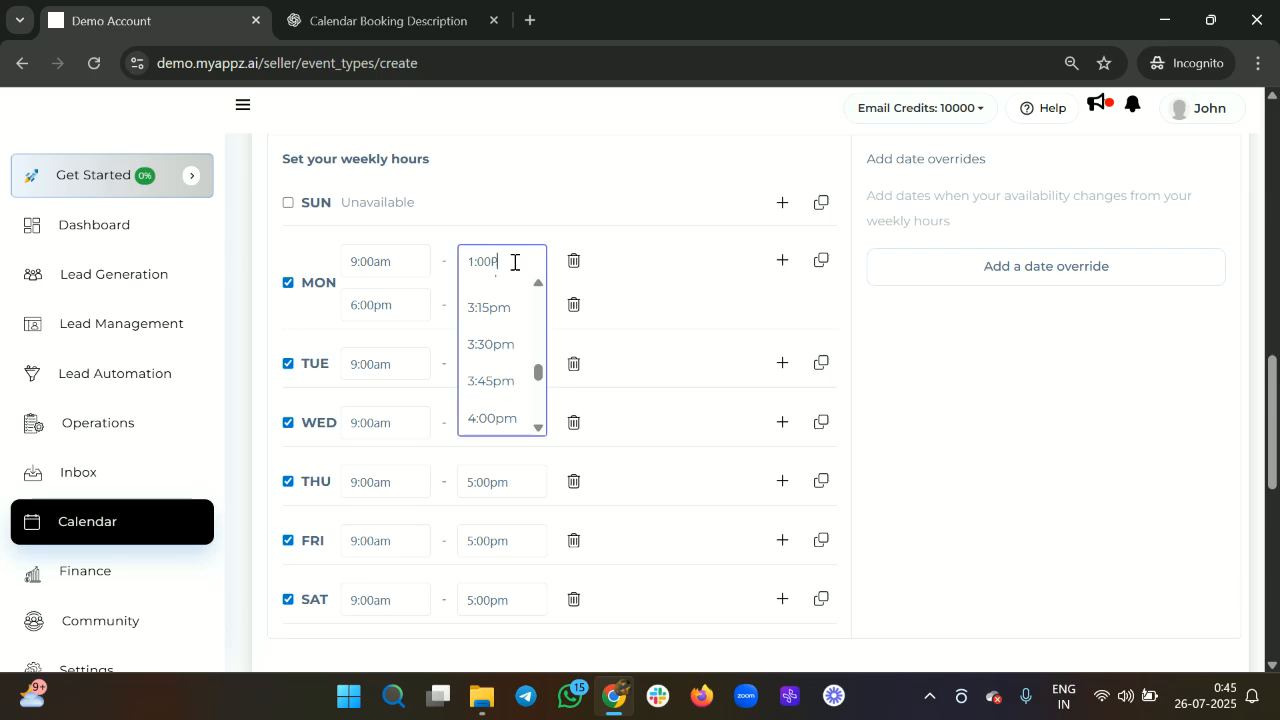
left_click(670, 249)
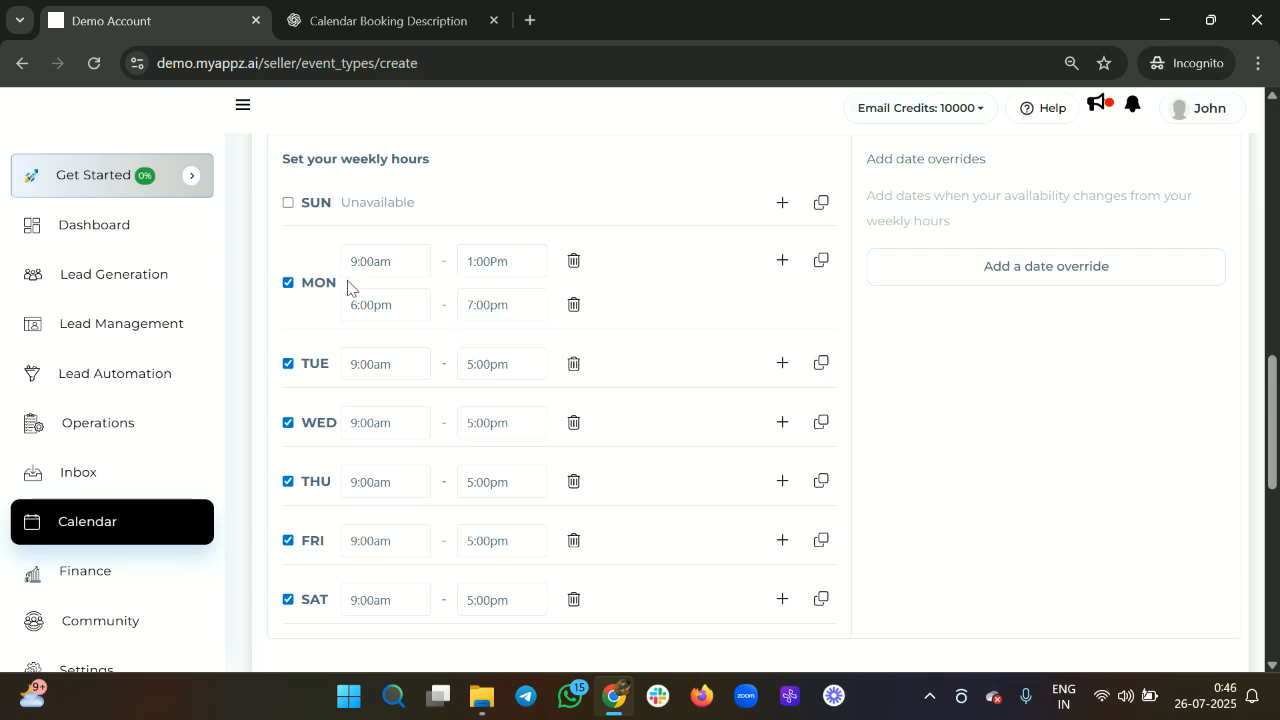
left_click(396, 304)
key("BackSpace")
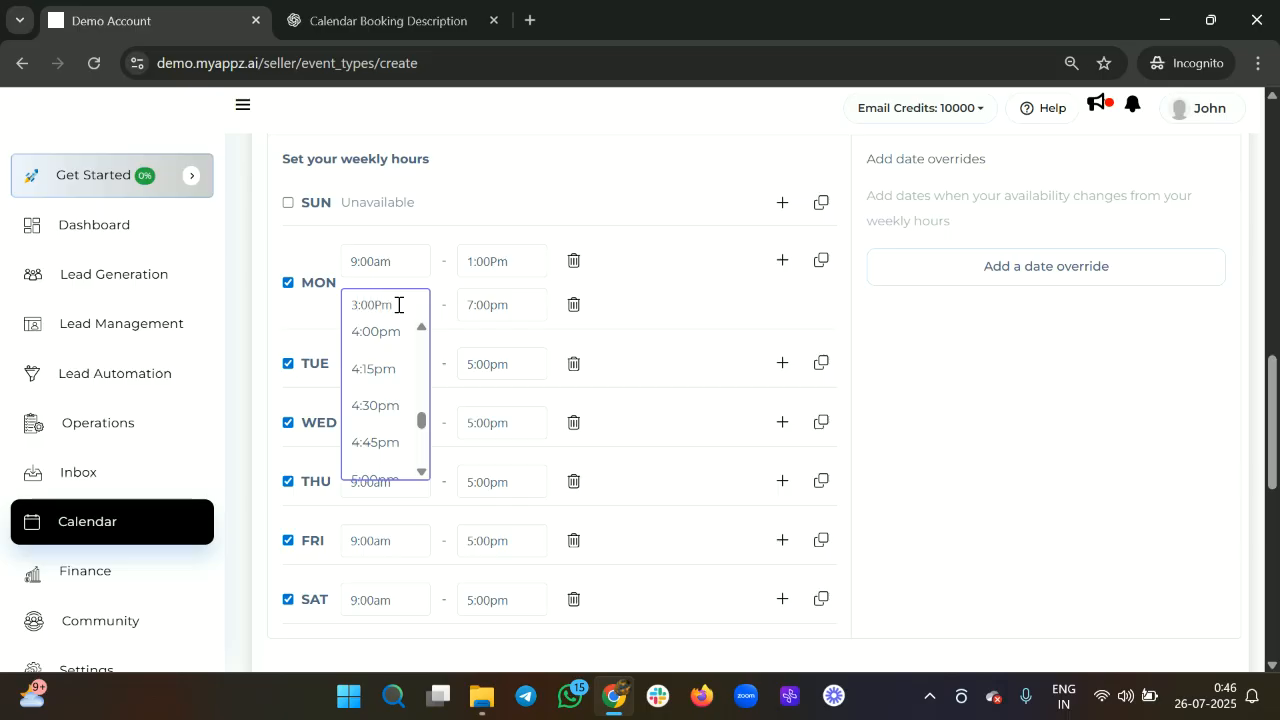
left_click(509, 311)
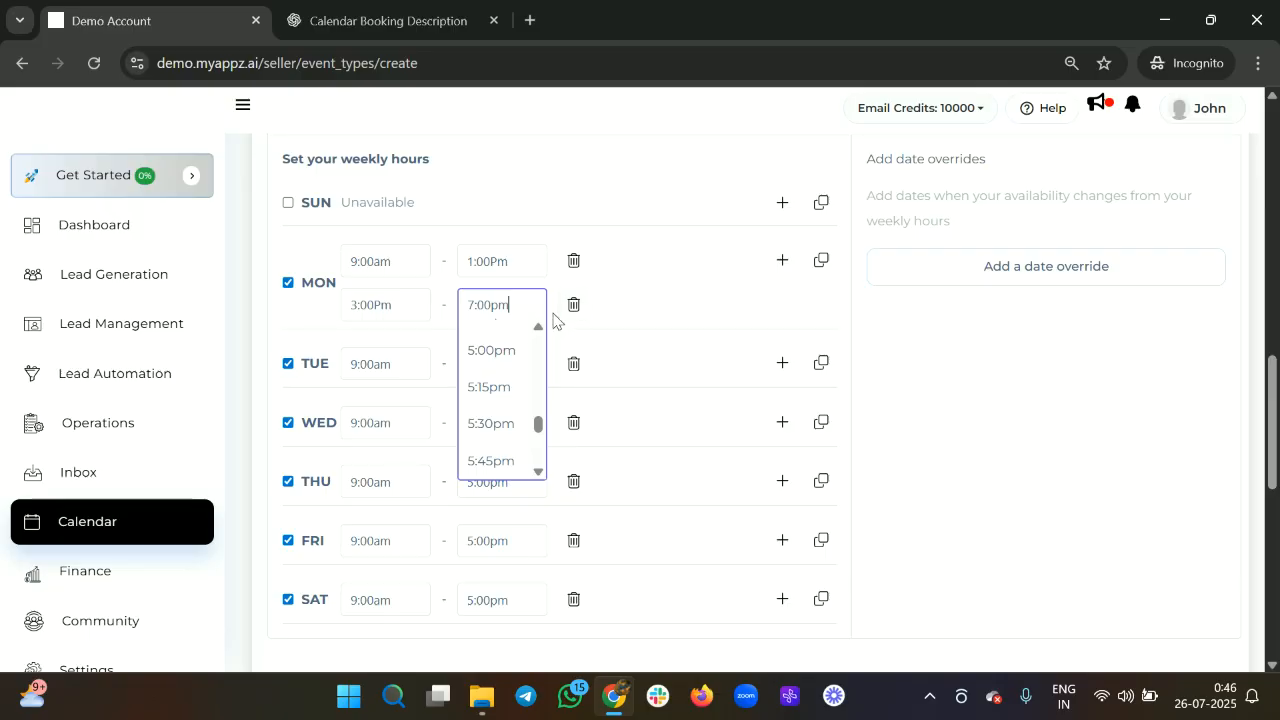
key("BackSpace")
key("BackSpace")
type("9")
left_click(648, 296)
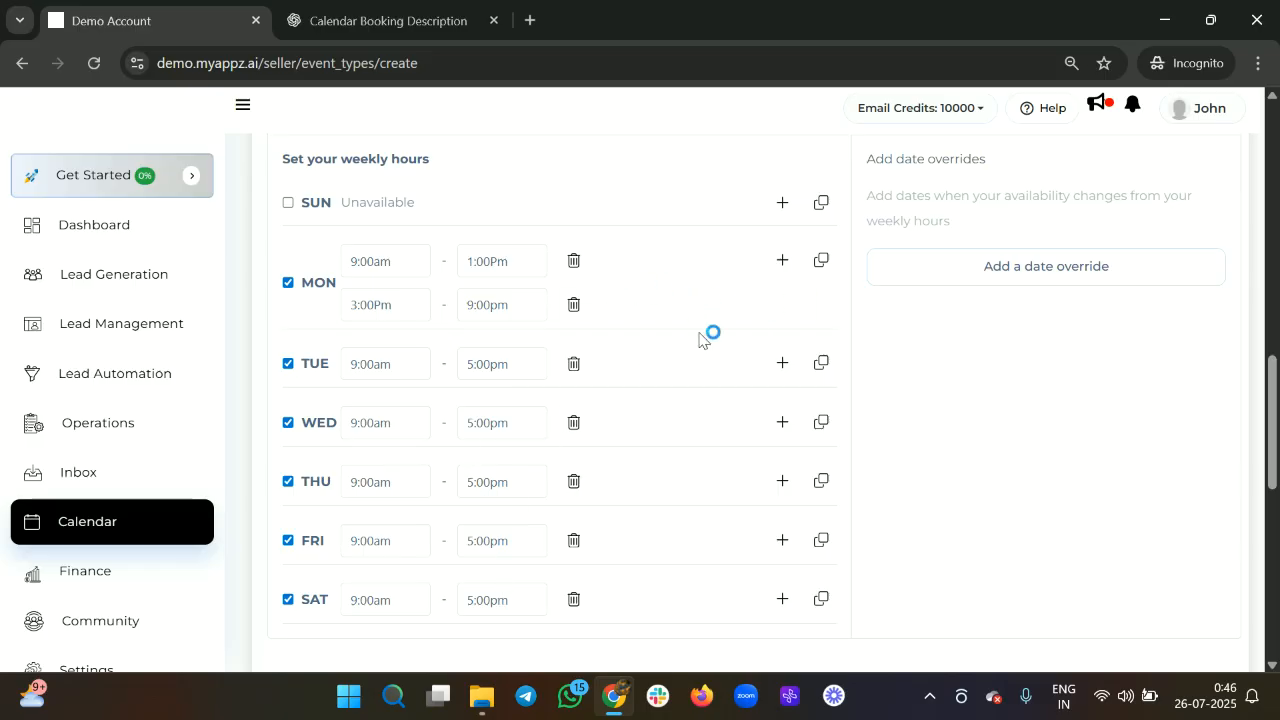
Copy Monday's two time slots to Tuesday through Friday.
left_click(822, 262)
left_click(816, 388)
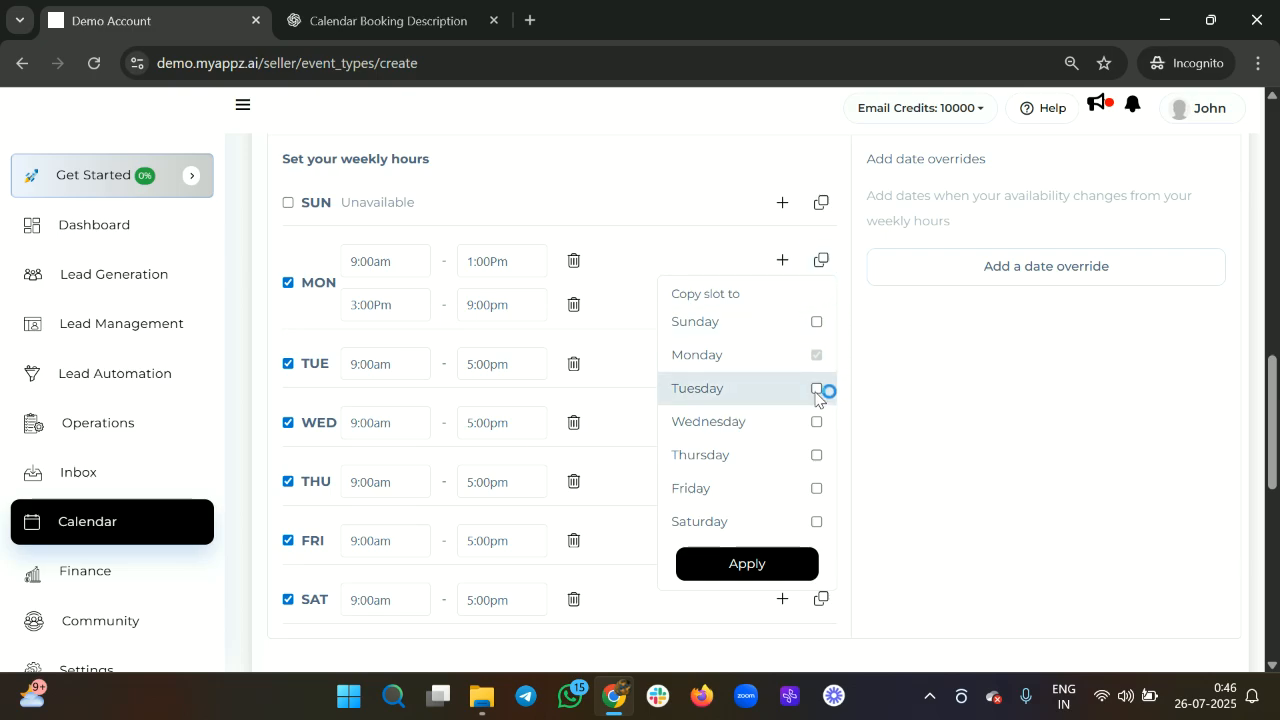
left_click(812, 424)
left_click(810, 458)
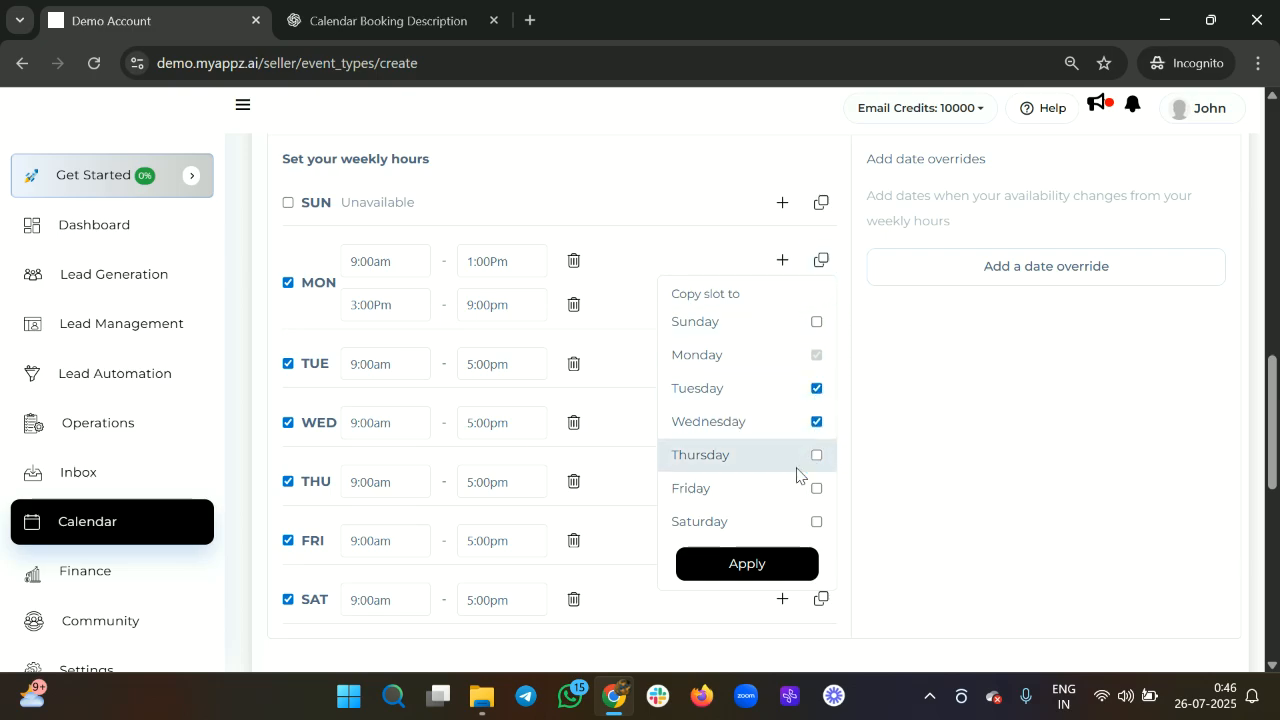
left_click(765, 575)
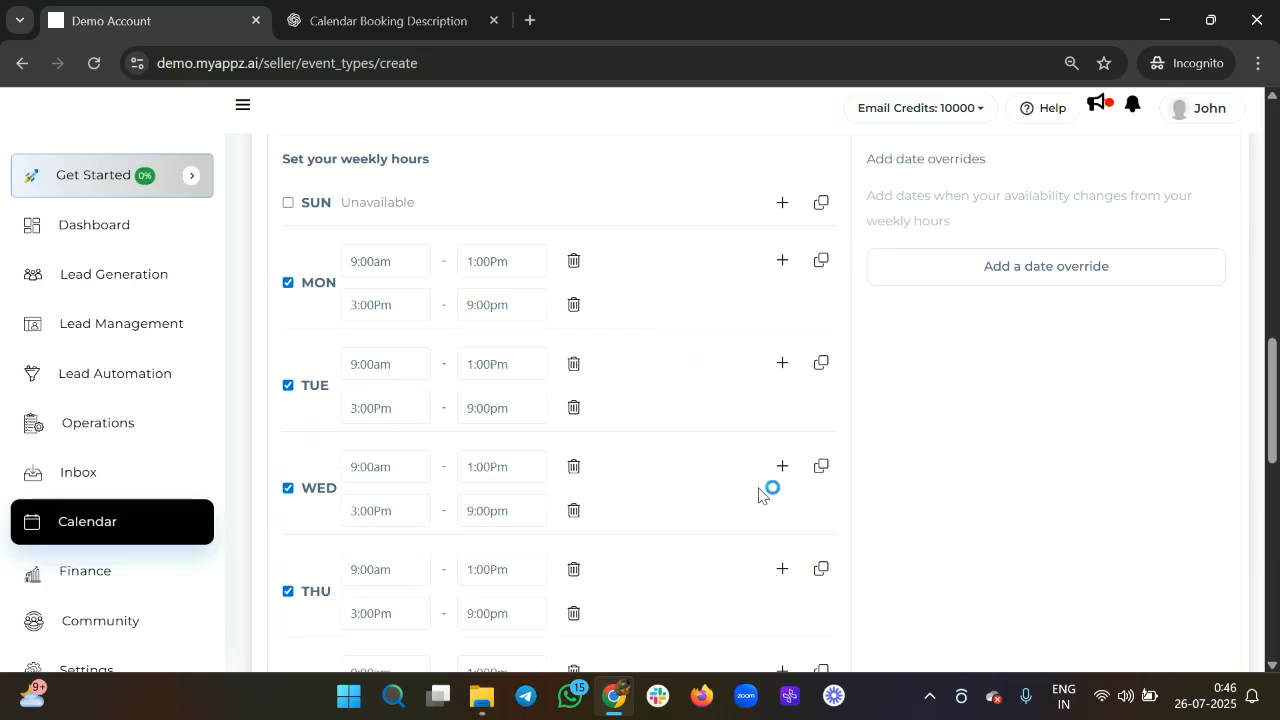
Remove Saturday's old time slot and add a fresh one.
scroll(703, 469, "down", 3)
left_click(396, 435)
key("BackSpace")
key("BackSpace")
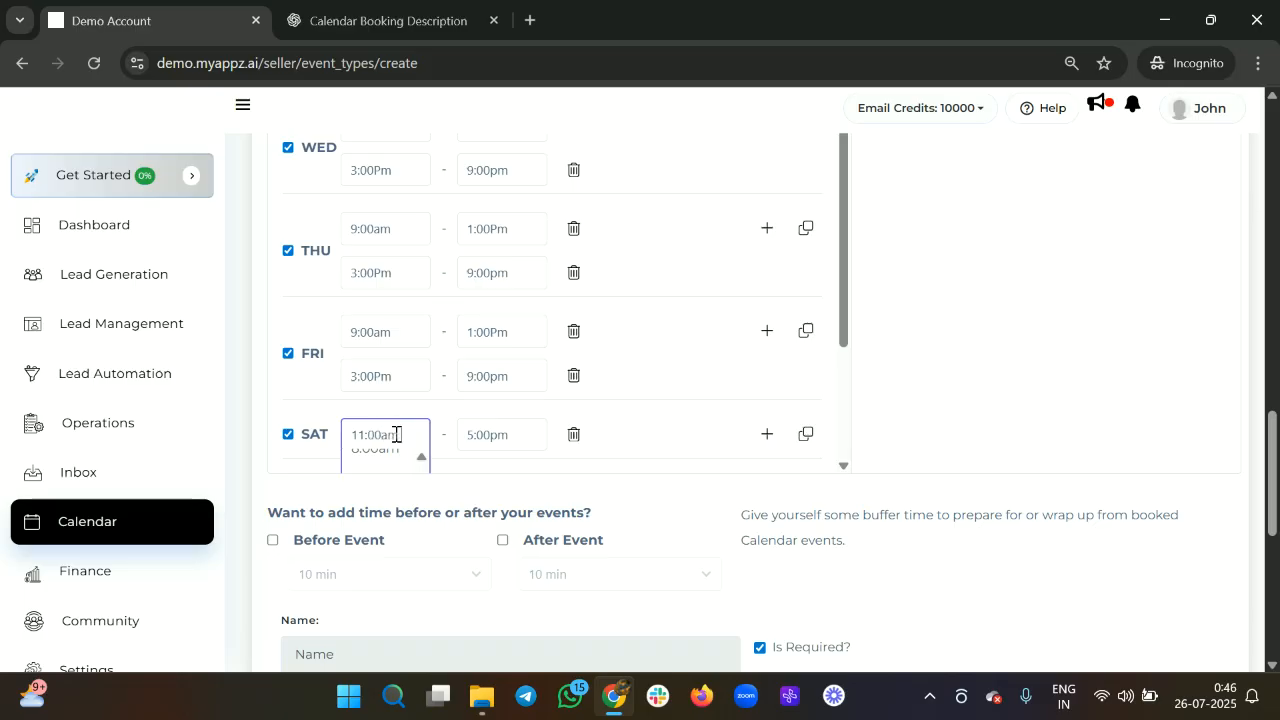
left_click(574, 434)
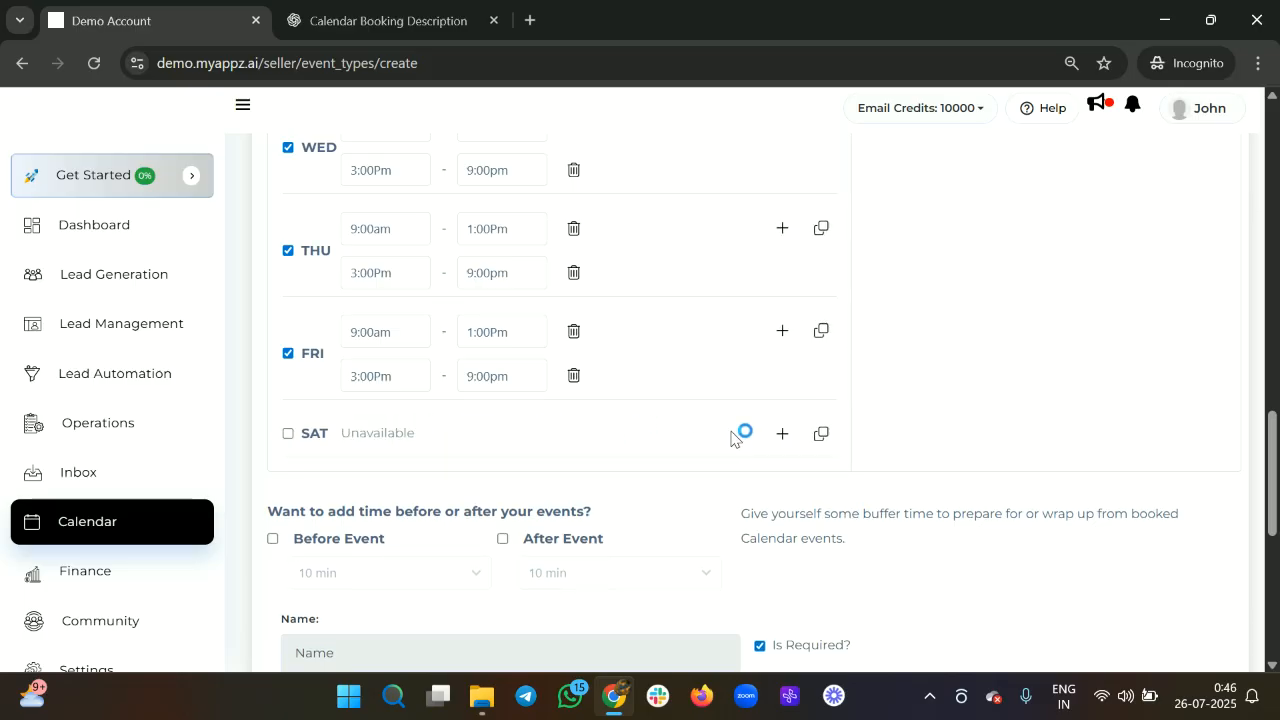
left_click(783, 435)
Set Saturday's new slot to 11:00am–6:00pm.
scroll(393, 327, "down", 1)
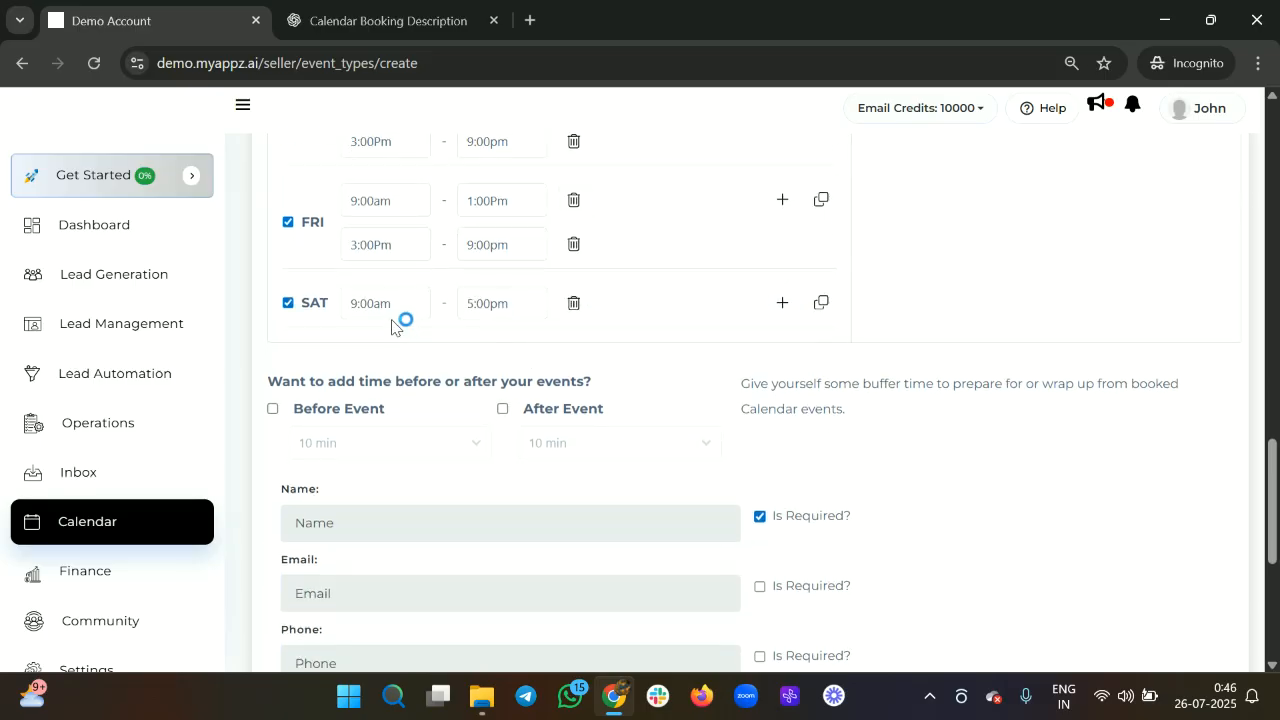
left_click(355, 304)
type("1")
left_click(476, 304)
key("BackSpace")
type("6")
left_click(657, 291)
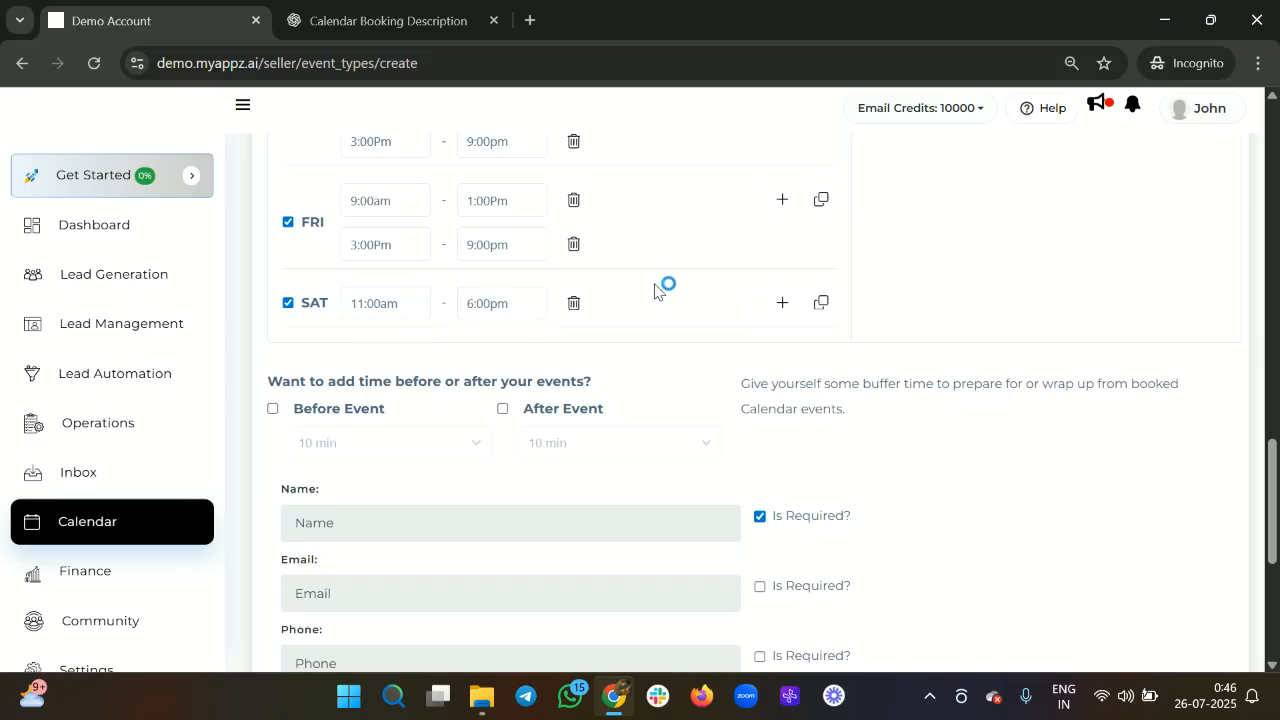
scroll(655, 290, "up", 1)
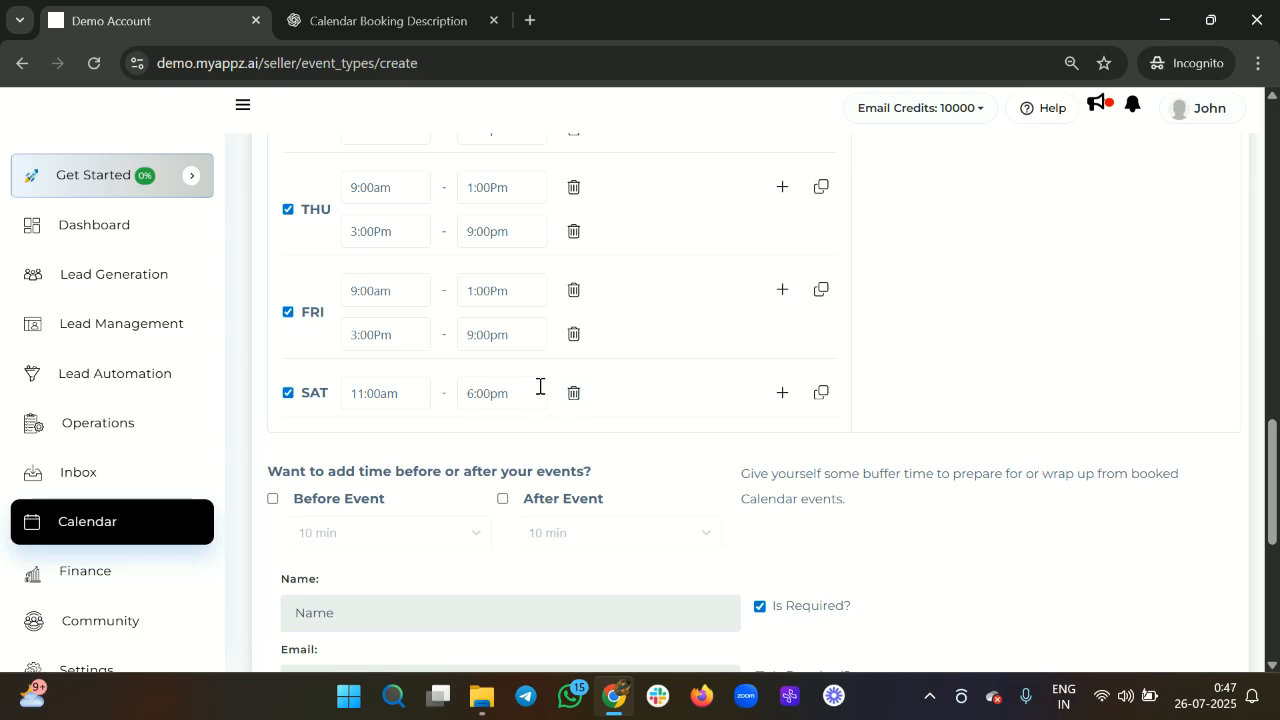
scroll(641, 346, "up", 2)
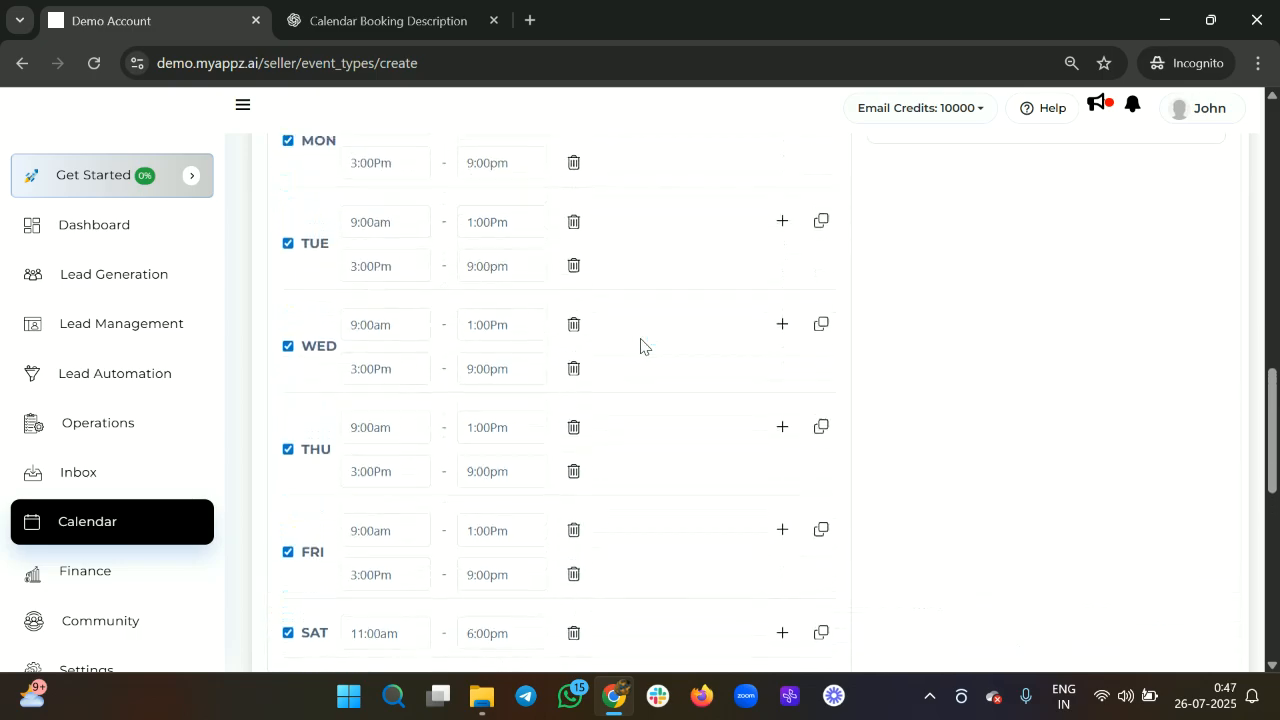
scroll(641, 346, "up", 3)
scroll(641, 346, "down", 1)
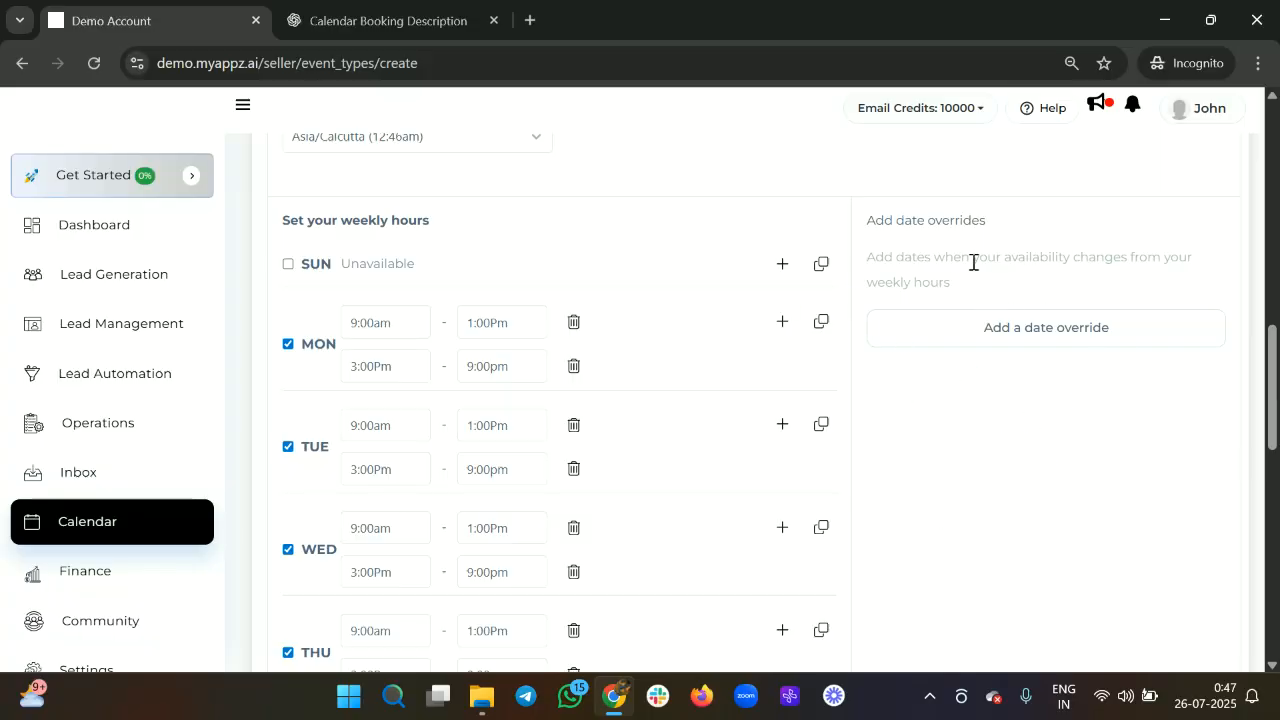
Add a date override for 28 Jul 2025 keeping hours 9:00am–5:00pm.
left_click_drag(874, 216, 987, 216)
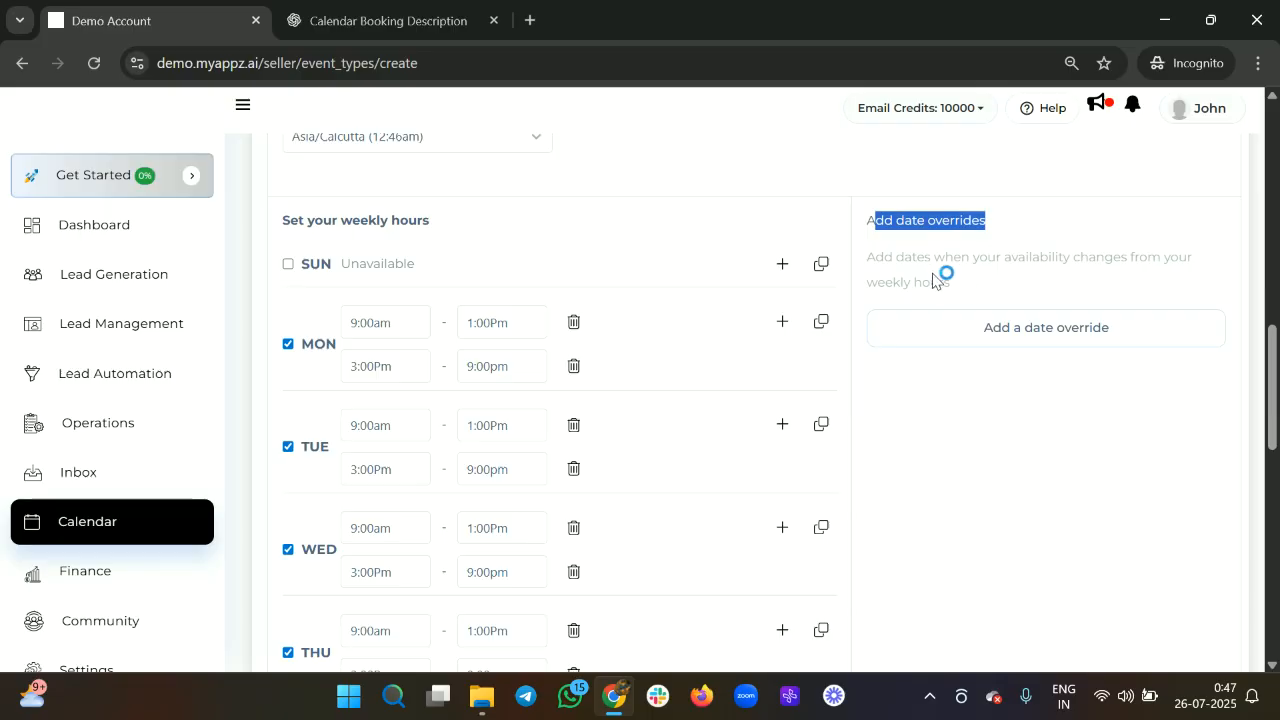
left_click_drag(912, 258, 1189, 303)
scroll(1023, 408, "down", 1)
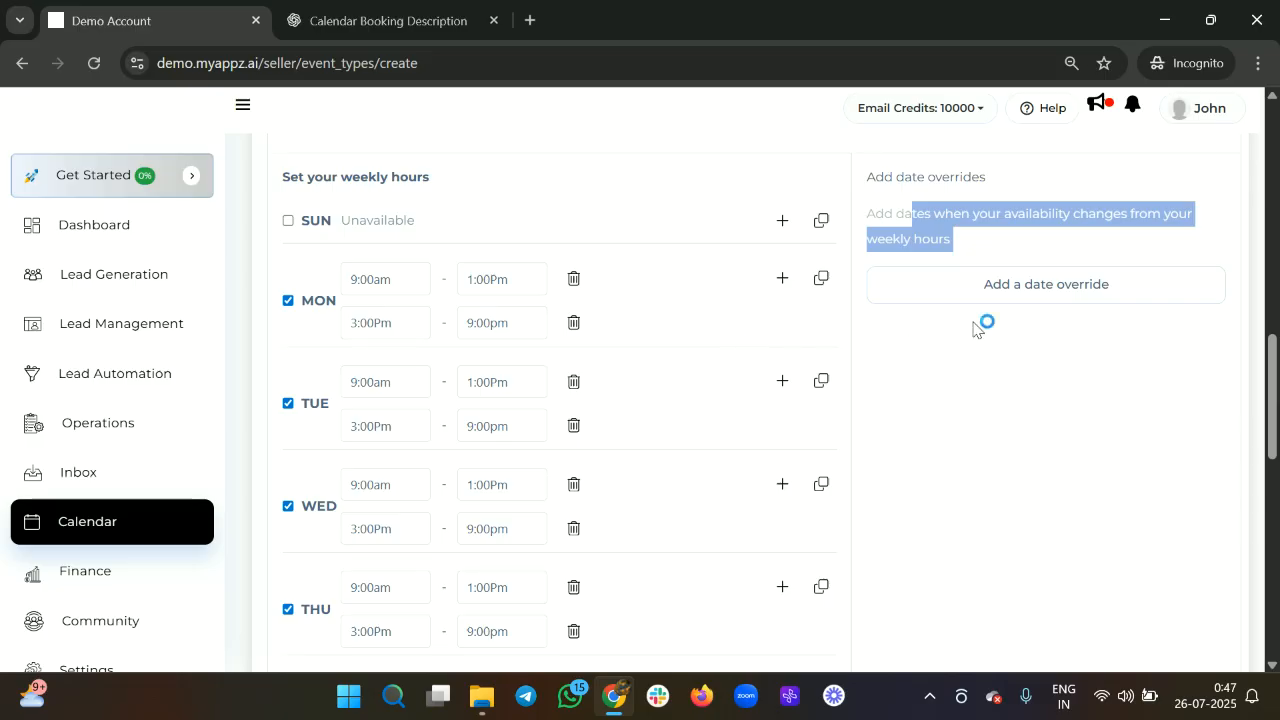
left_click(1033, 287)
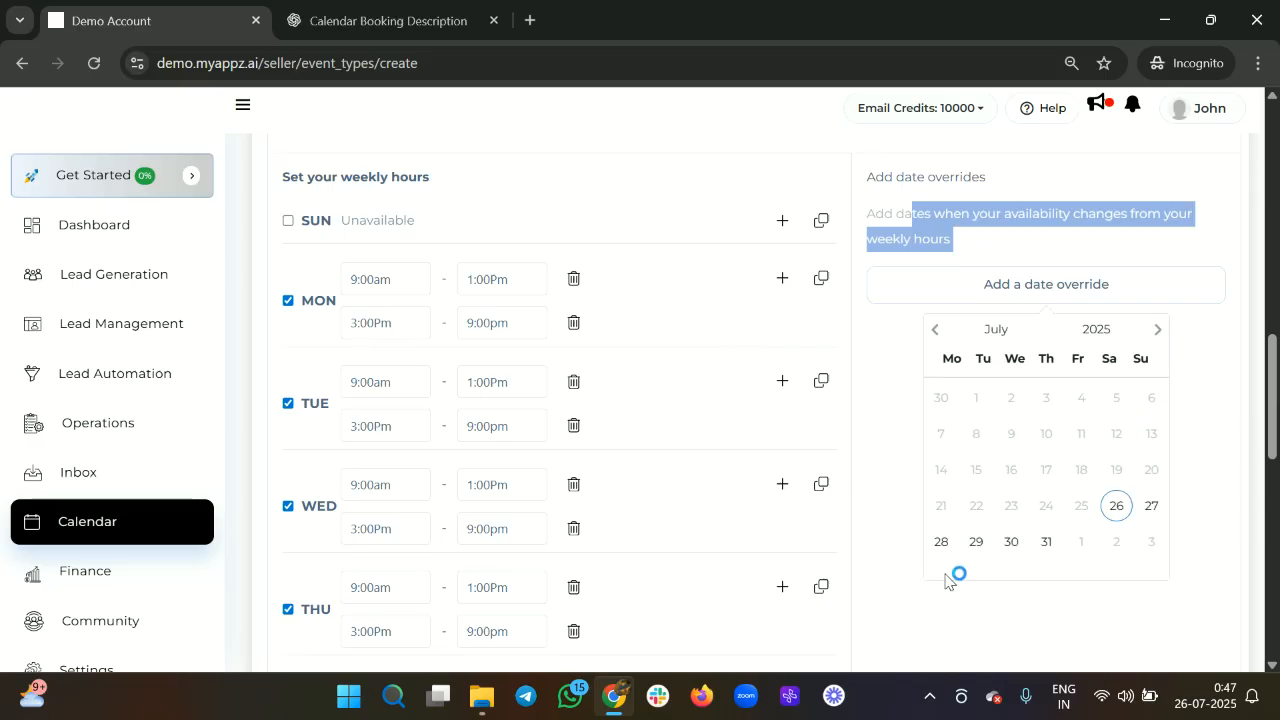
left_click(941, 541)
scroll(1029, 560, "down", 1)
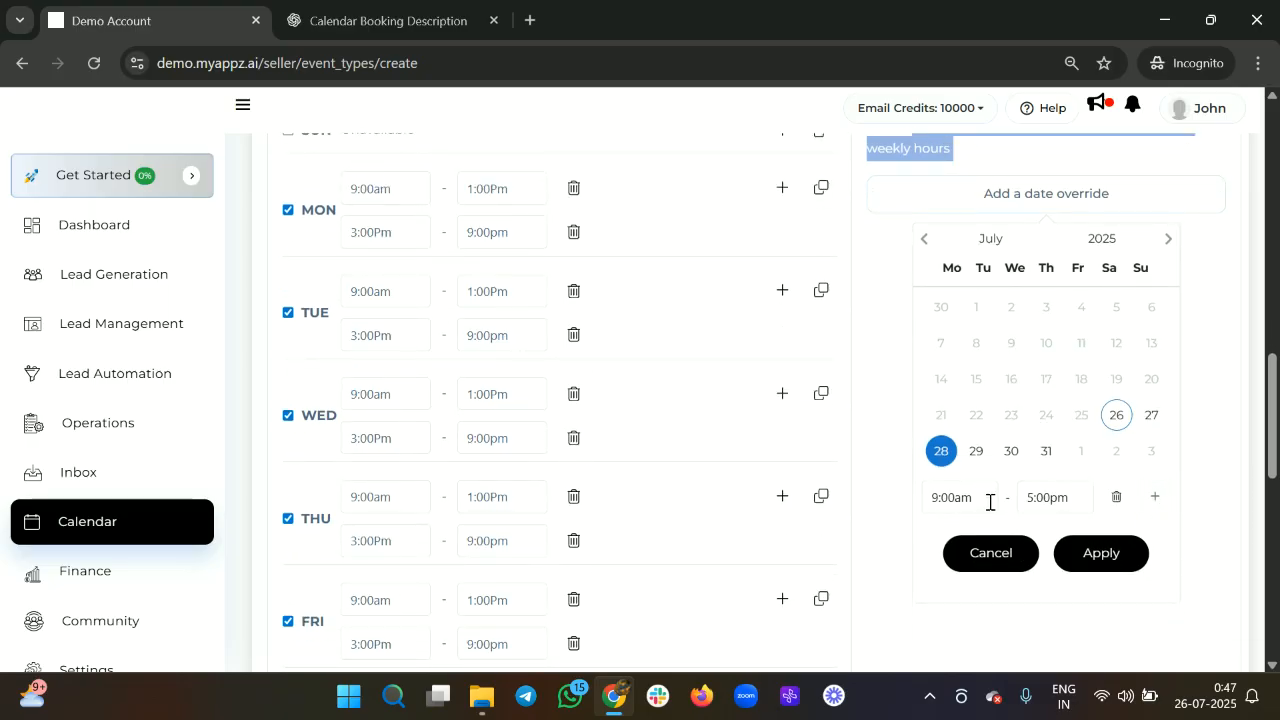
left_click(1110, 560)
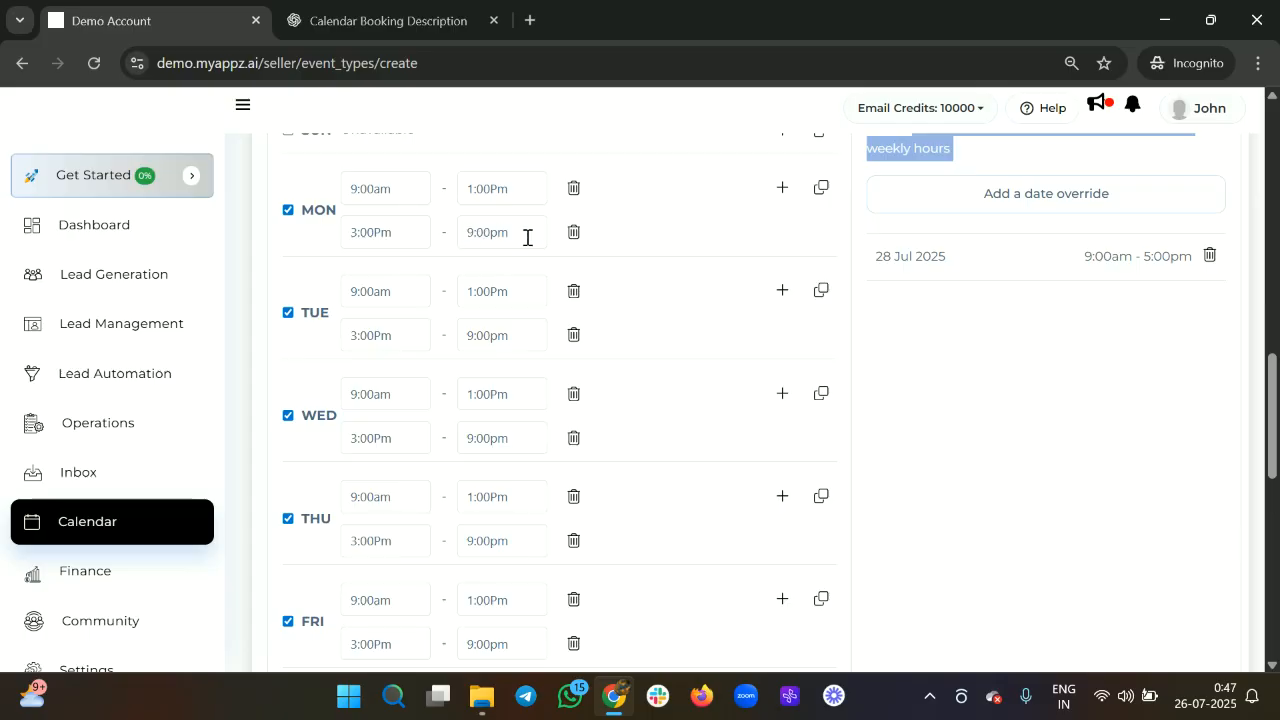
scroll(700, 300, "up", 7)
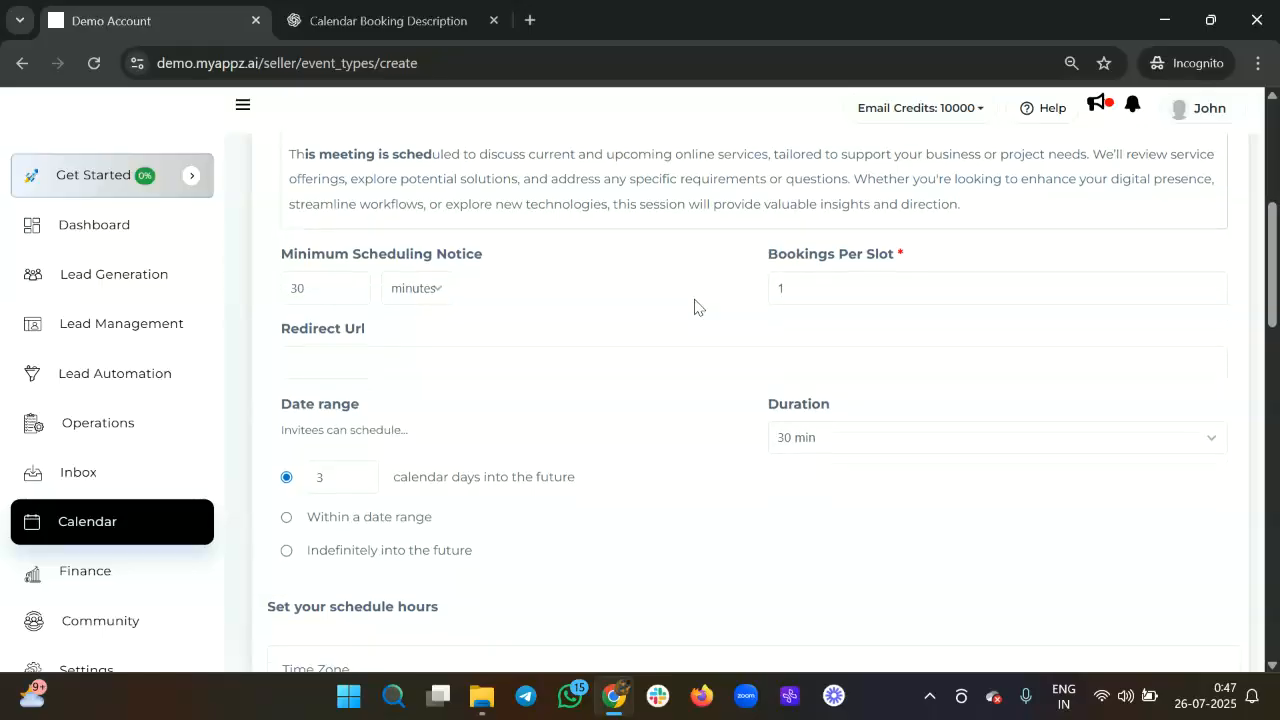
left_click(853, 440)
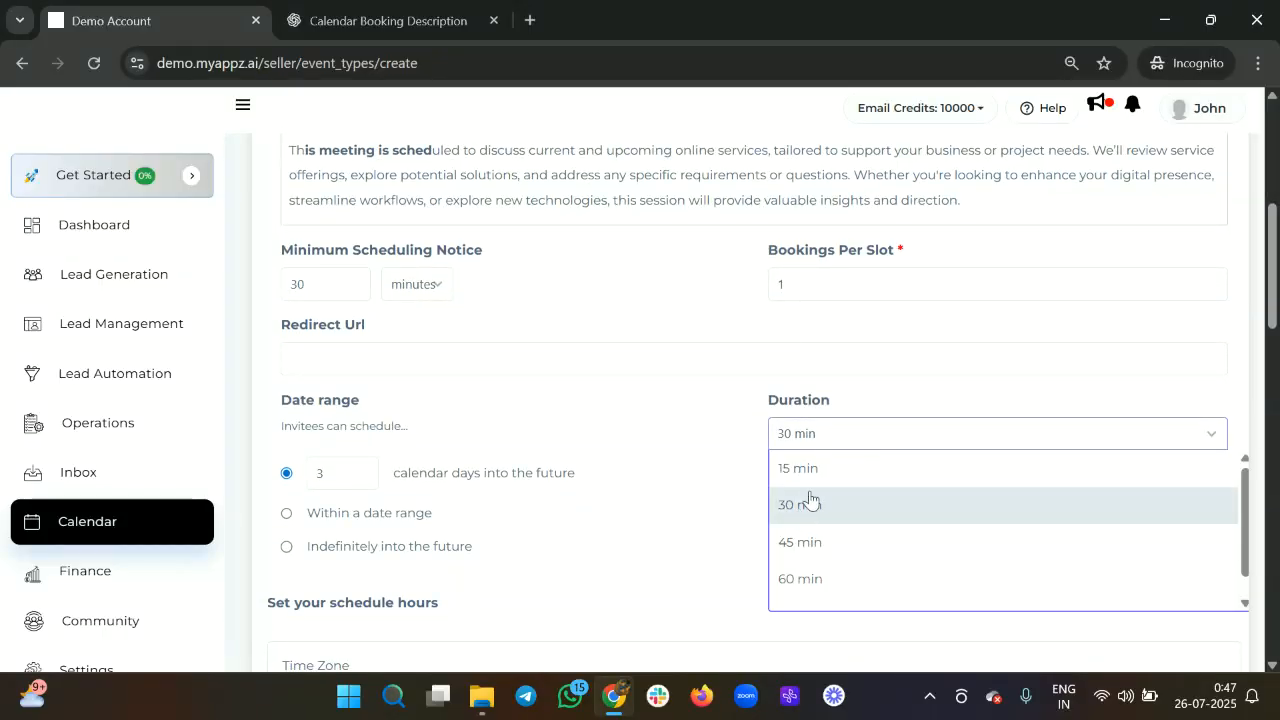
left_click(853, 587)
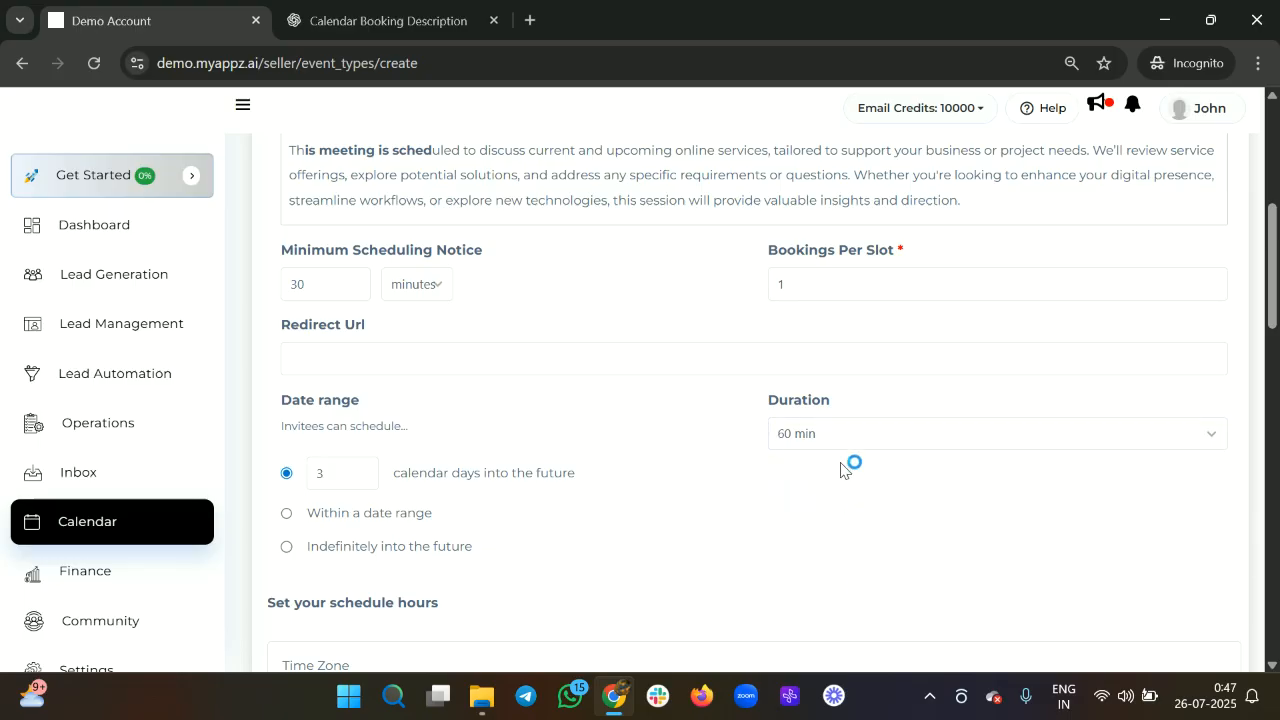
left_click(845, 437)
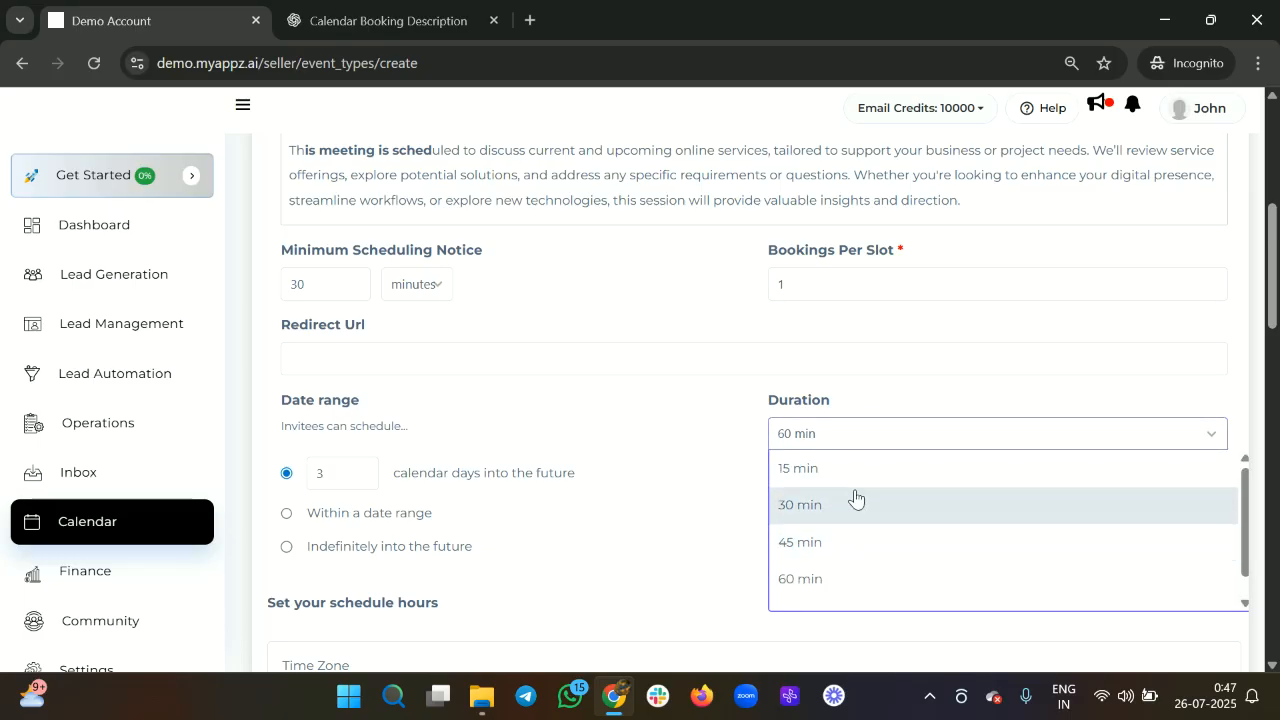
left_click(875, 516)
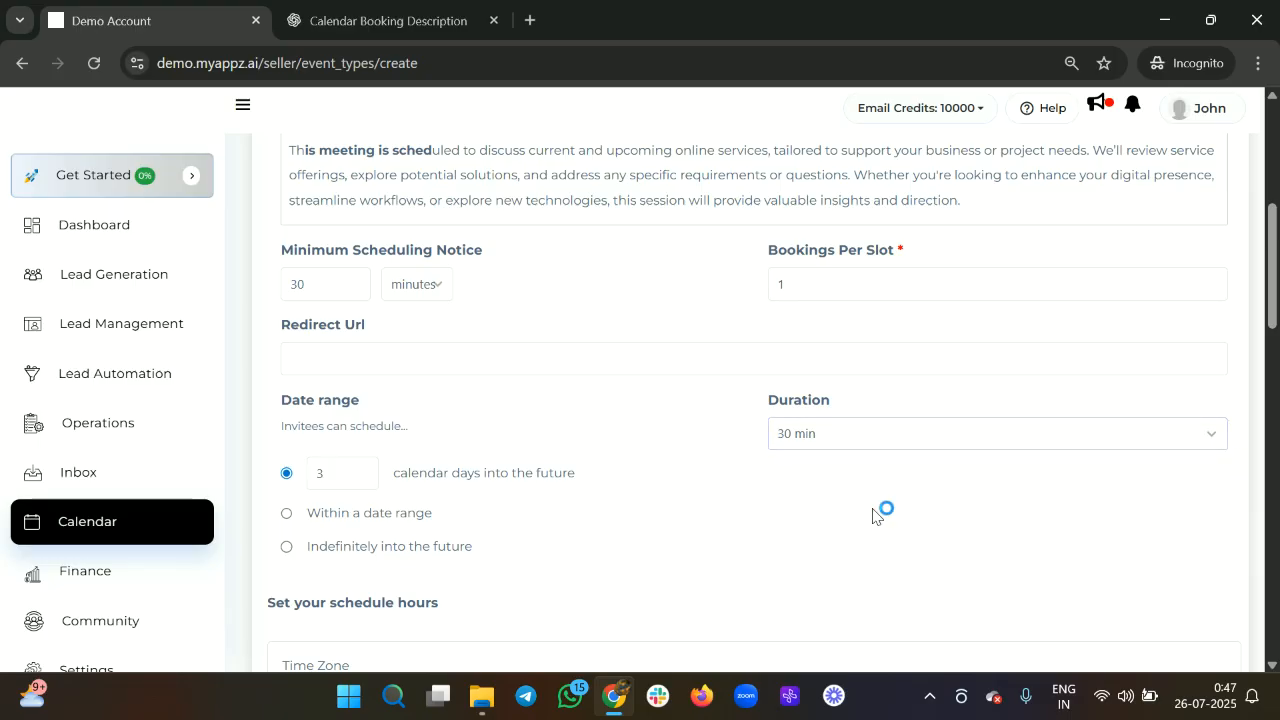
scroll(795, 459, "down", 5)
scroll(792, 459, "down", 2)
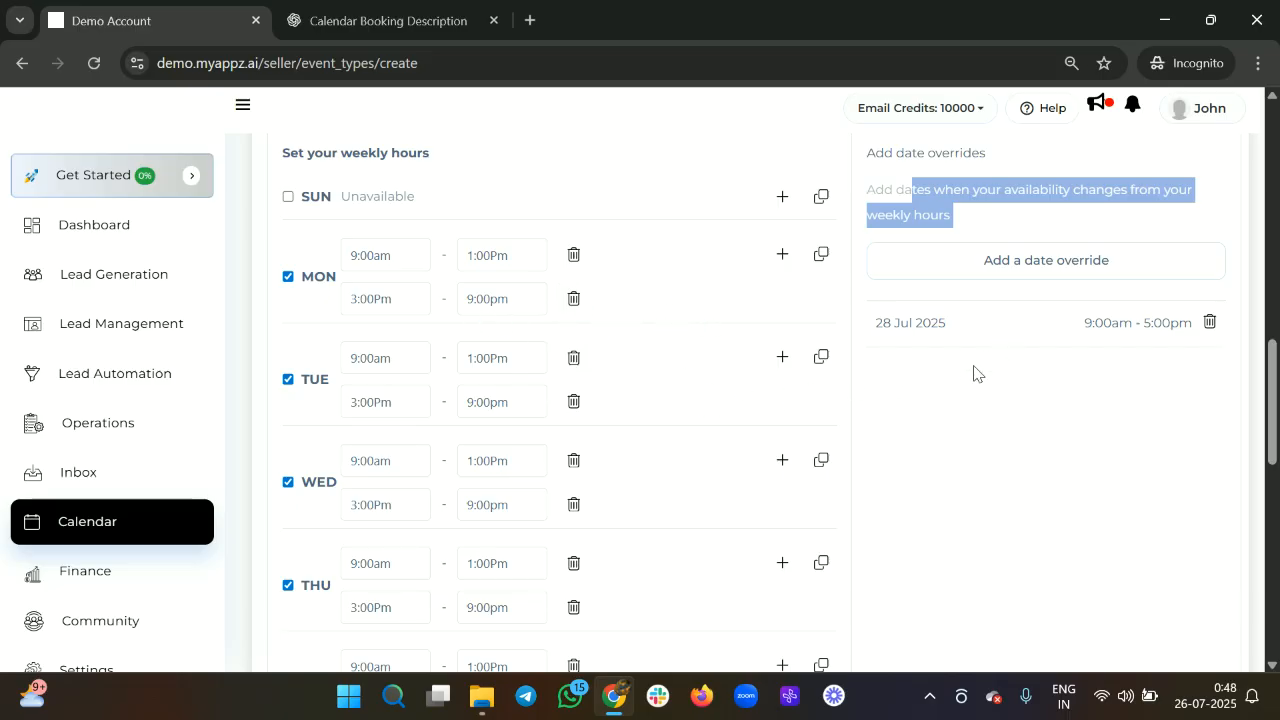
Delete the 28 Jul 2025 date override, leaving only the weekly hours.
scroll(975, 372, "down", 1)
scroll(978, 372, "up", 2)
scroll(980, 369, "down", 2)
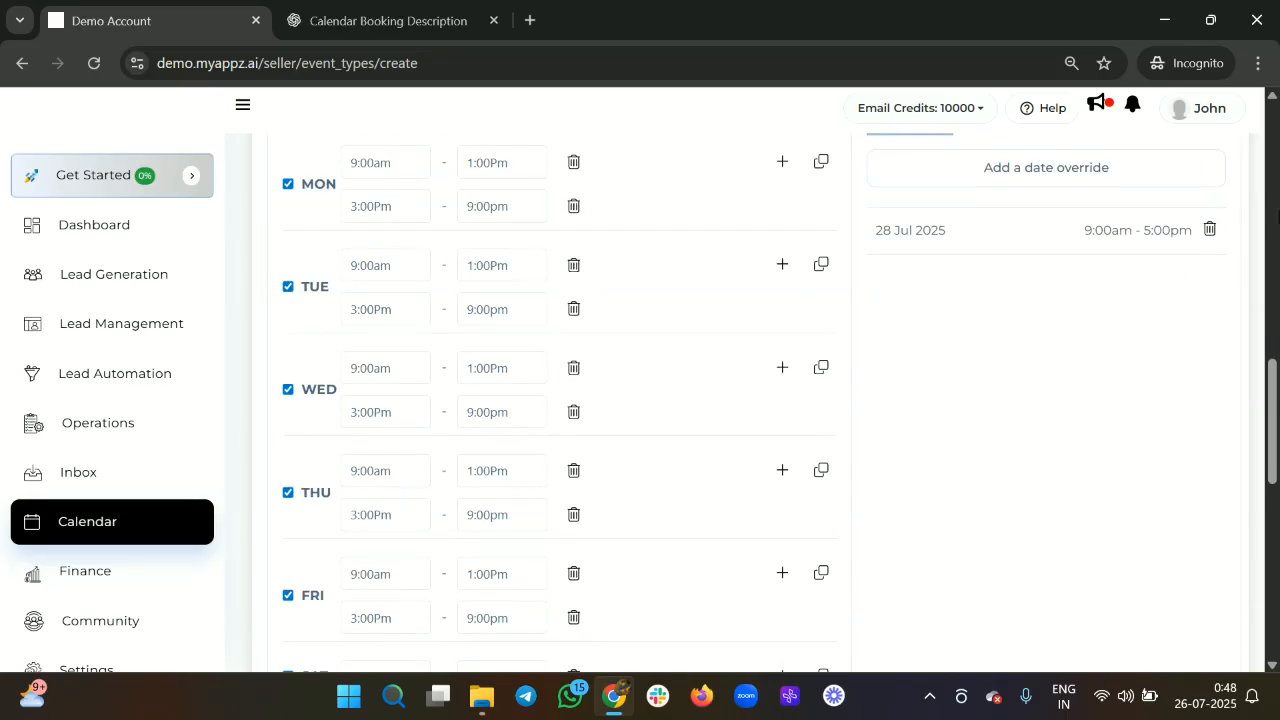
scroll(1096, 262, "up", 1)
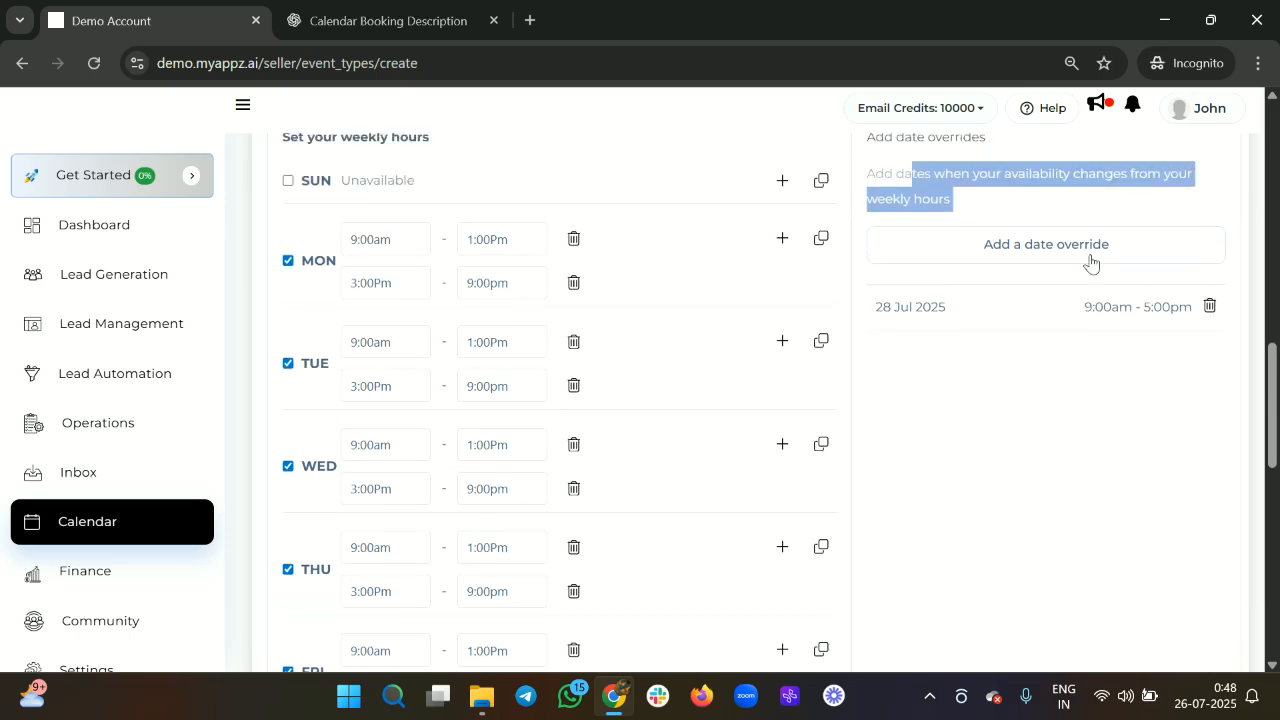
left_click(1012, 255)
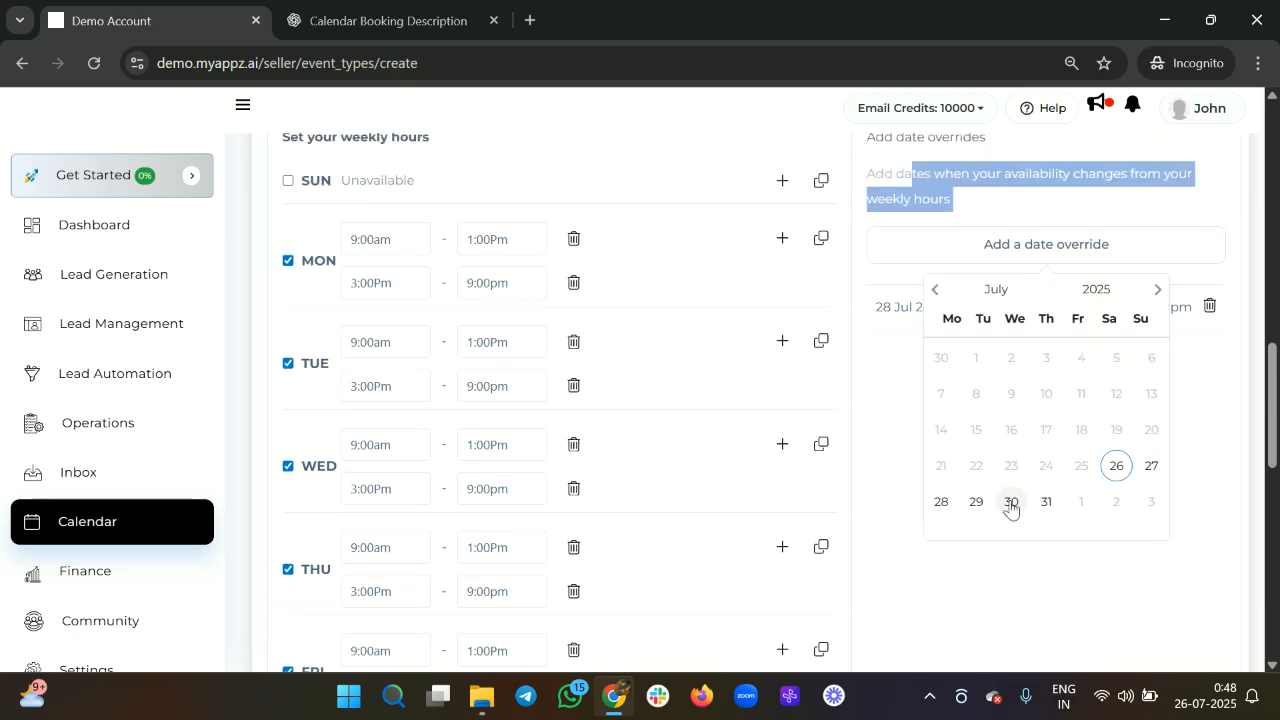
left_click(1220, 393)
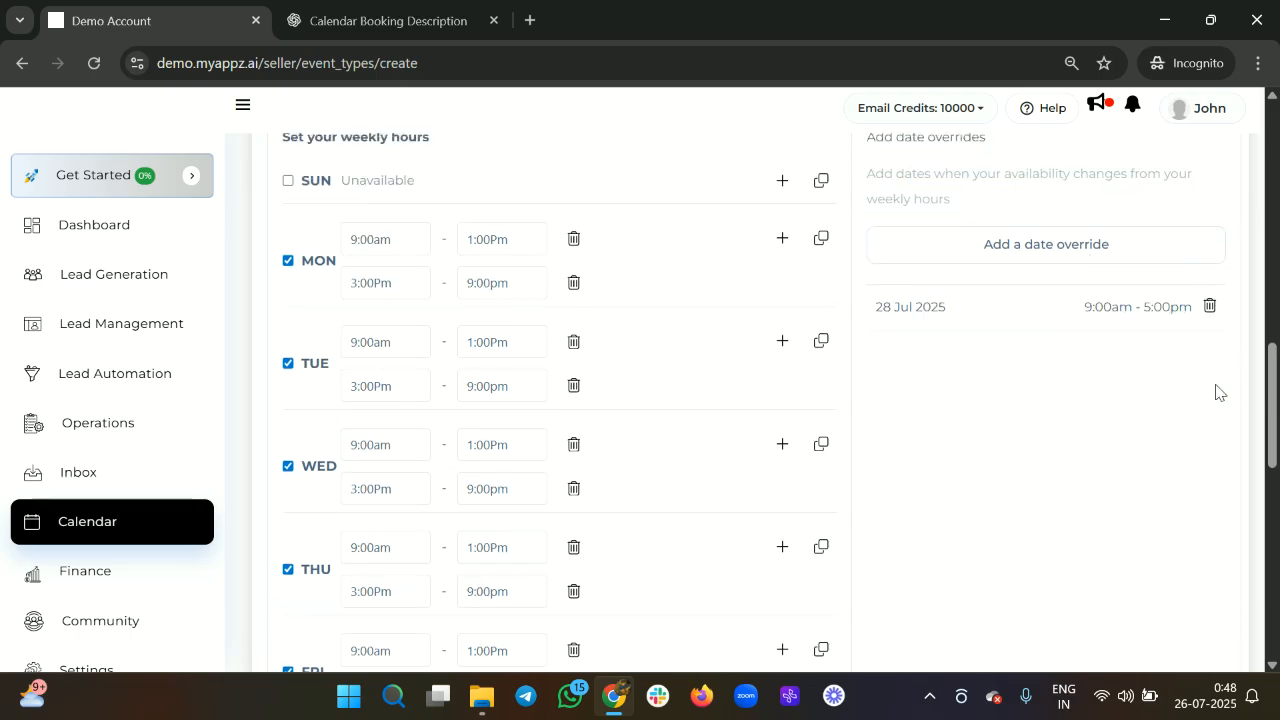
left_click(1210, 307)
scroll(1014, 371, "down", 2)
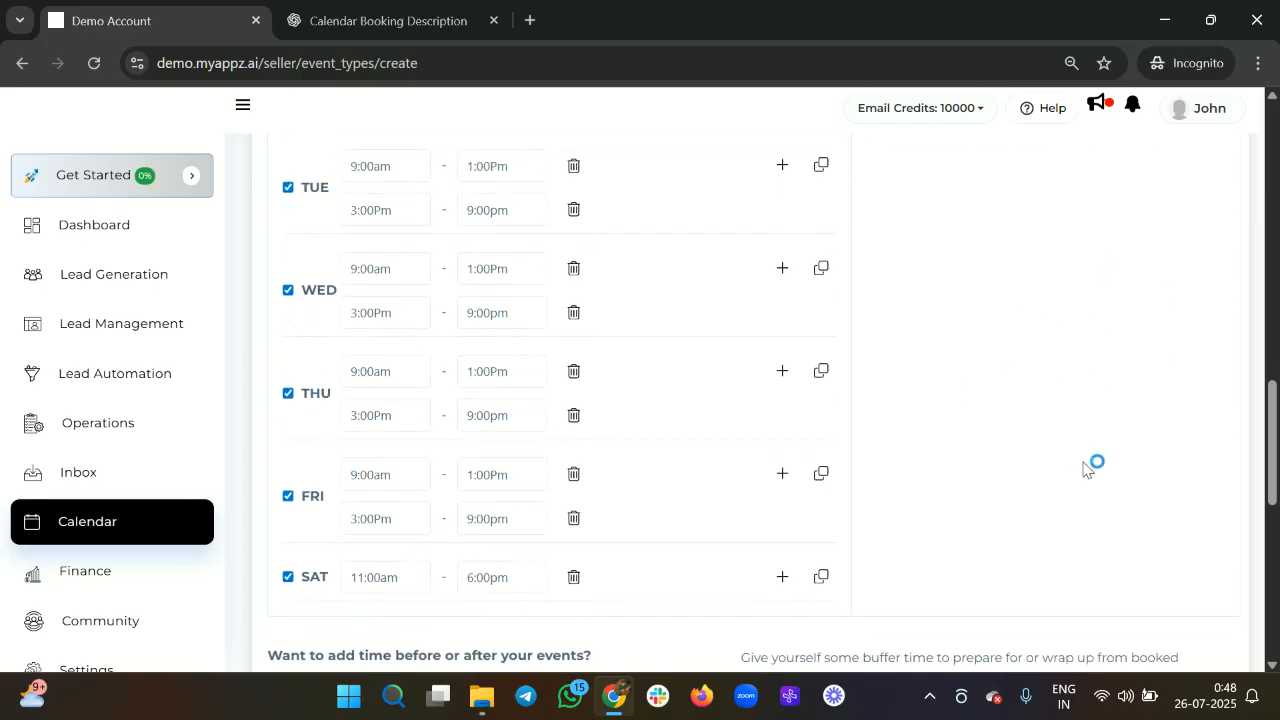
scroll(1089, 466, "down", 4)
scroll(437, 322, "down", 1)
scroll(437, 322, "up", 1)
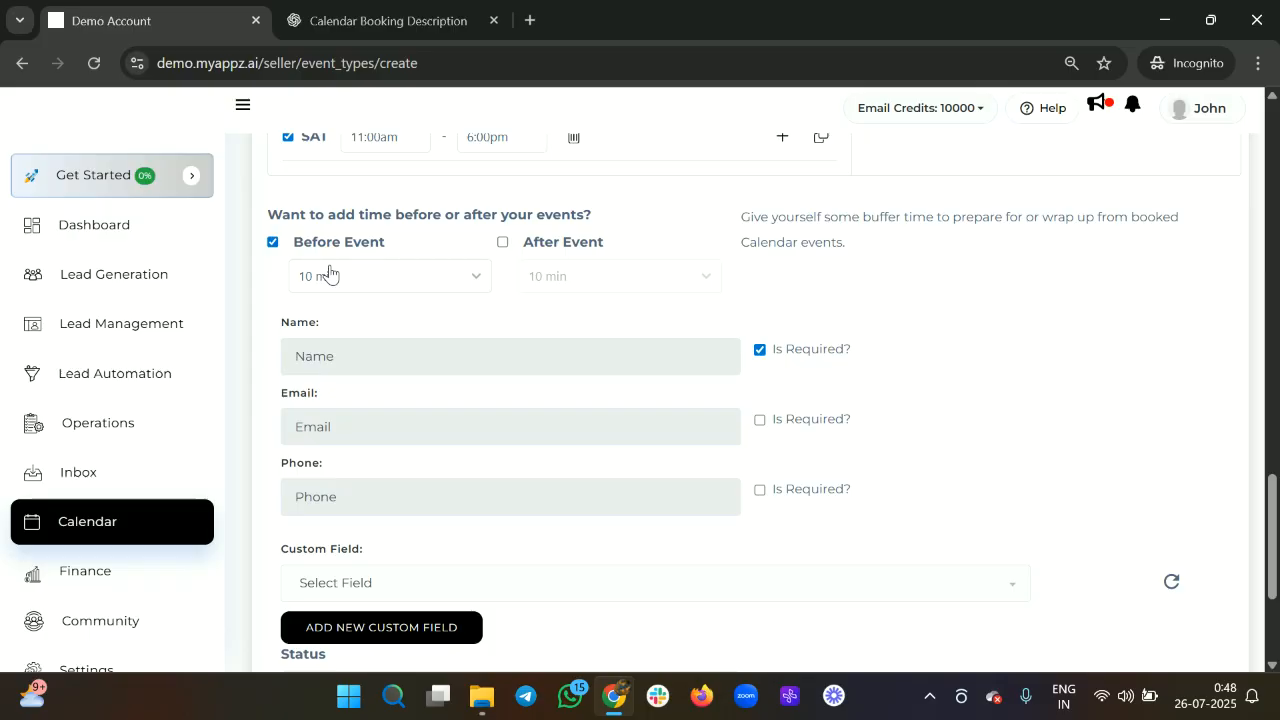
Leave both Before Event (15 min) and After Event (5 min) buffers unticked.
left_click(330, 274)
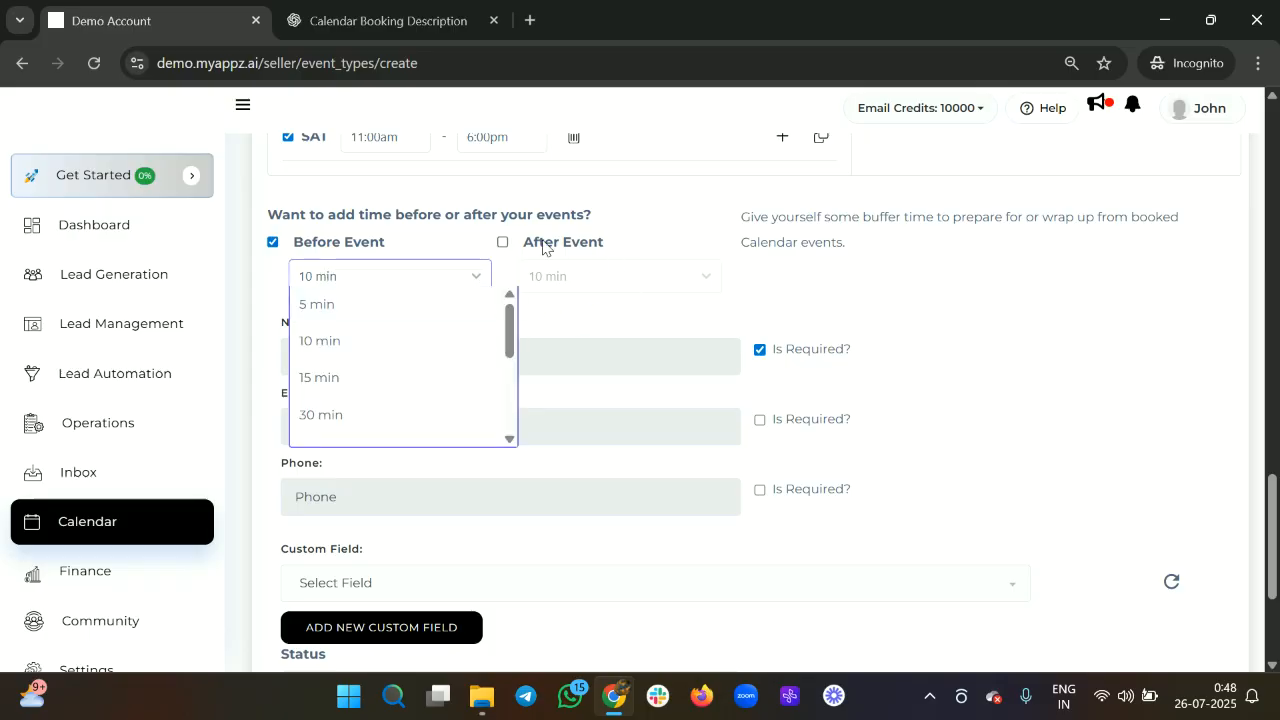
left_click(503, 243)
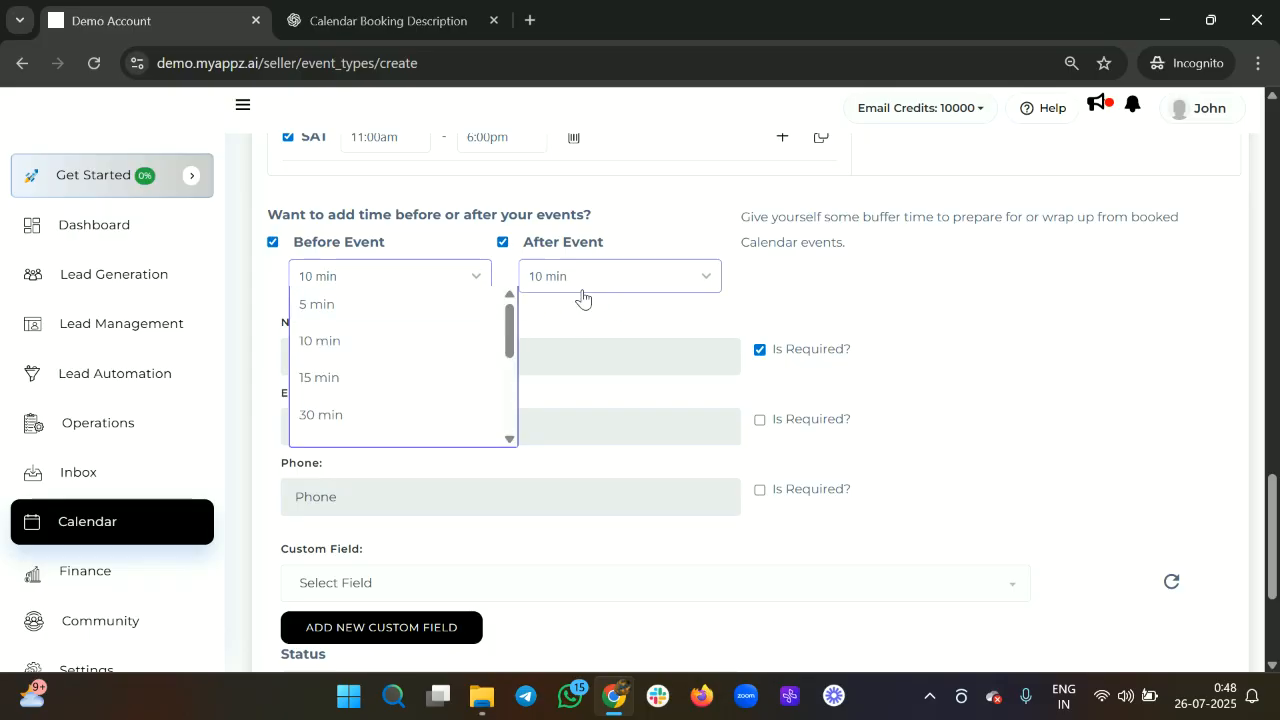
left_click(584, 286)
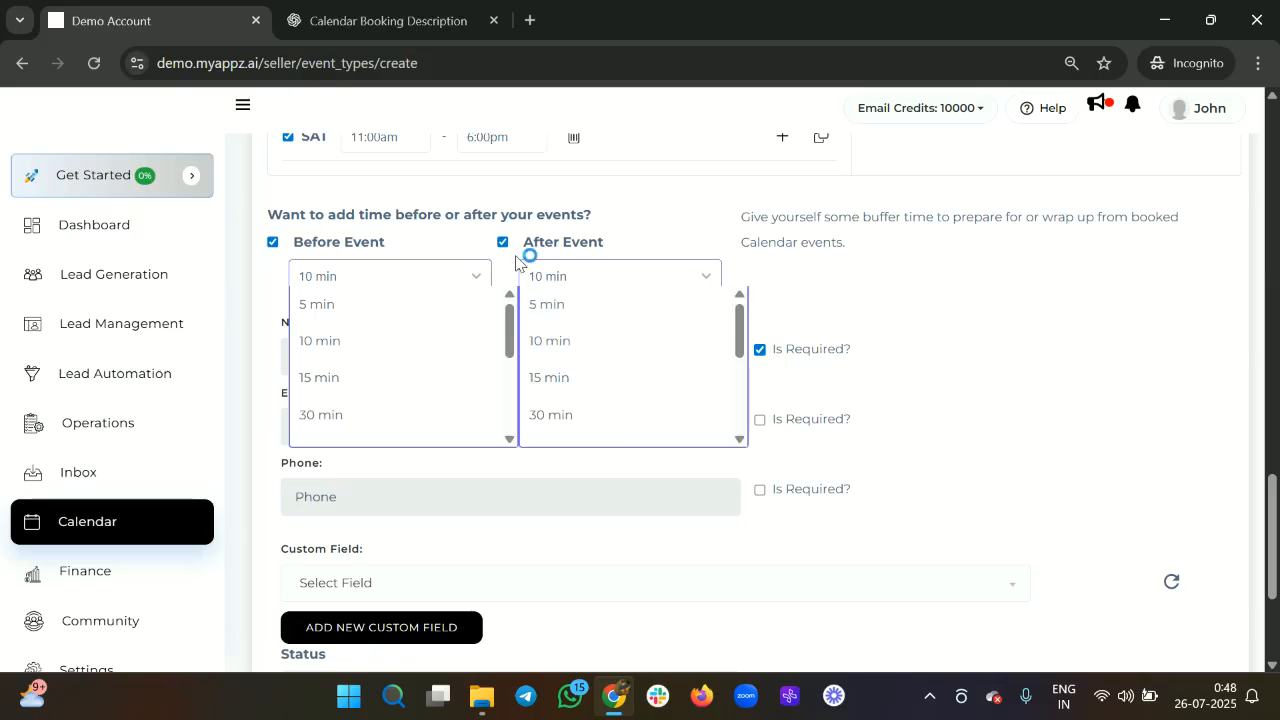
left_click(273, 243)
scroll(397, 206, "up", 7)
scroll(393, 206, "up", 3)
scroll(393, 206, "down", 12)
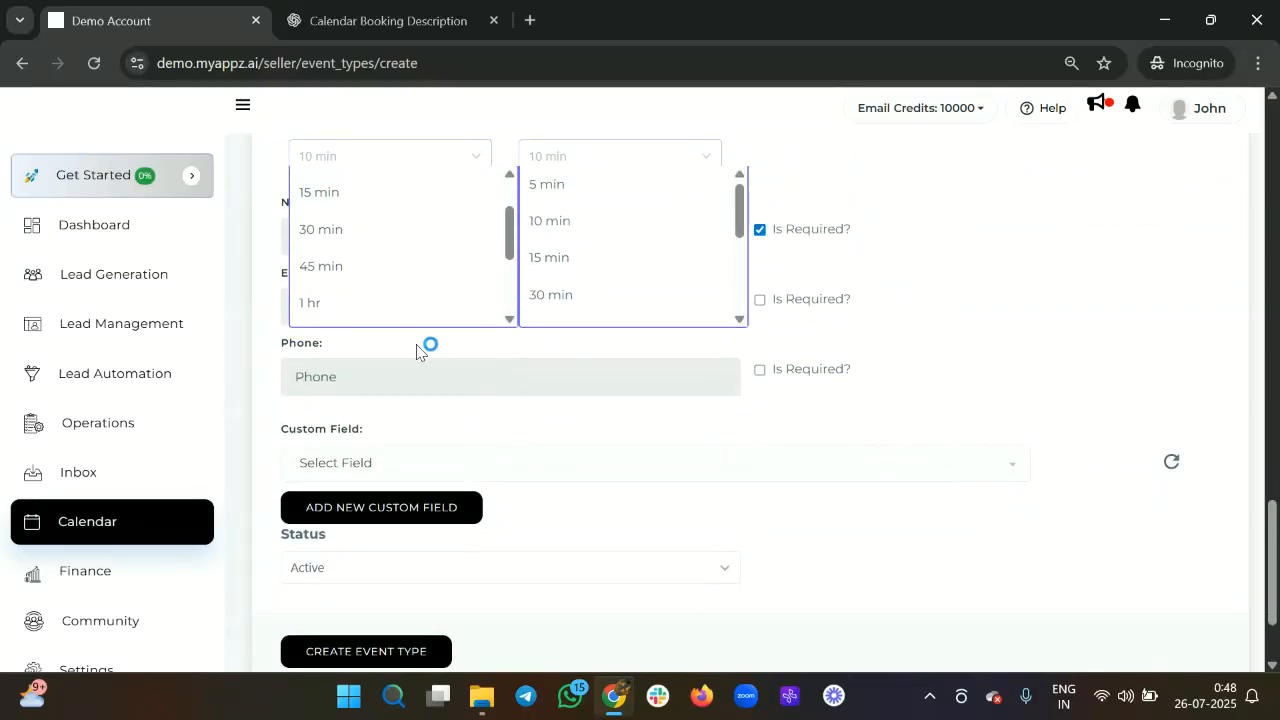
left_click(421, 361)
left_click(875, 372)
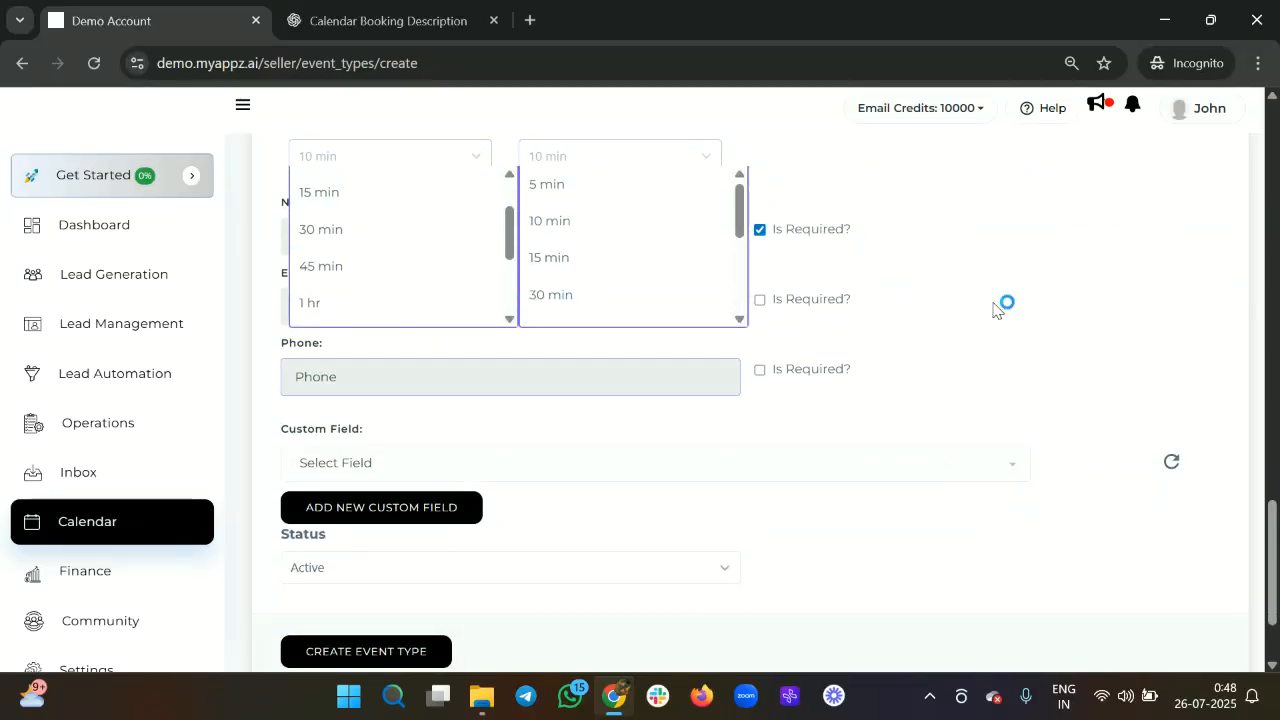
scroll(943, 309, "up", 2)
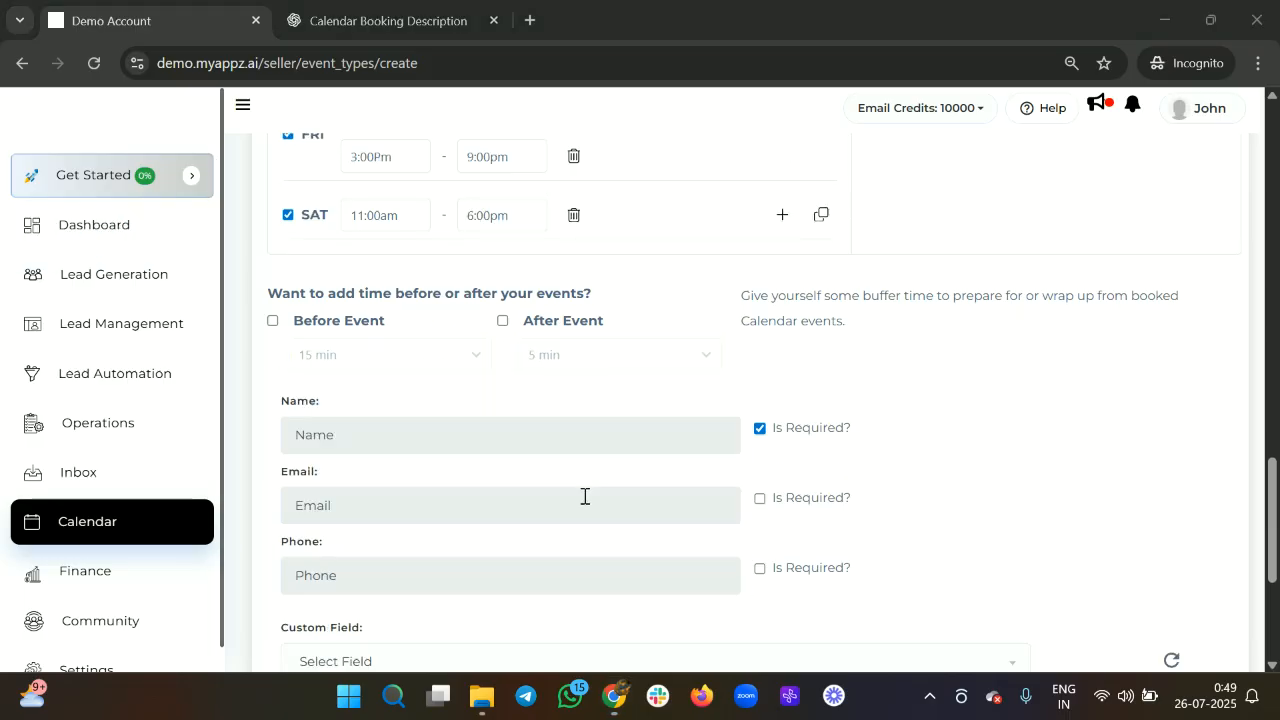
scroll(585, 496, "down", 2)
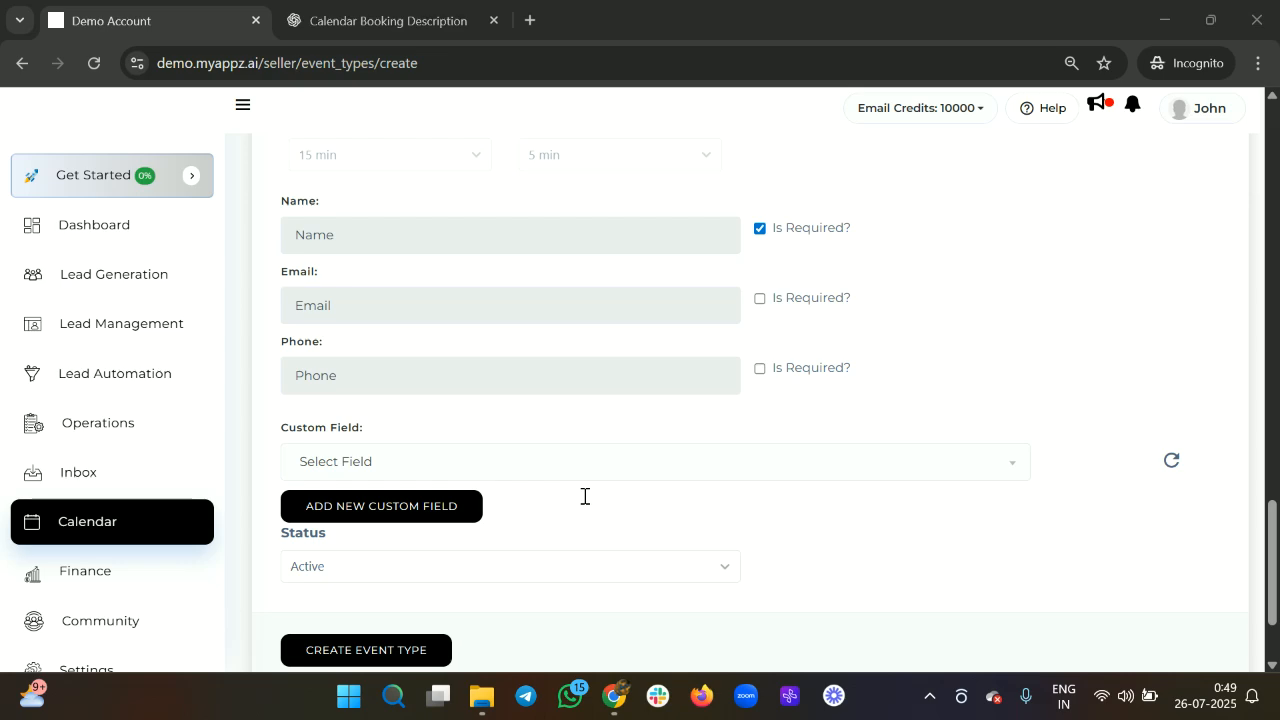
scroll(509, 317, "down", 2)
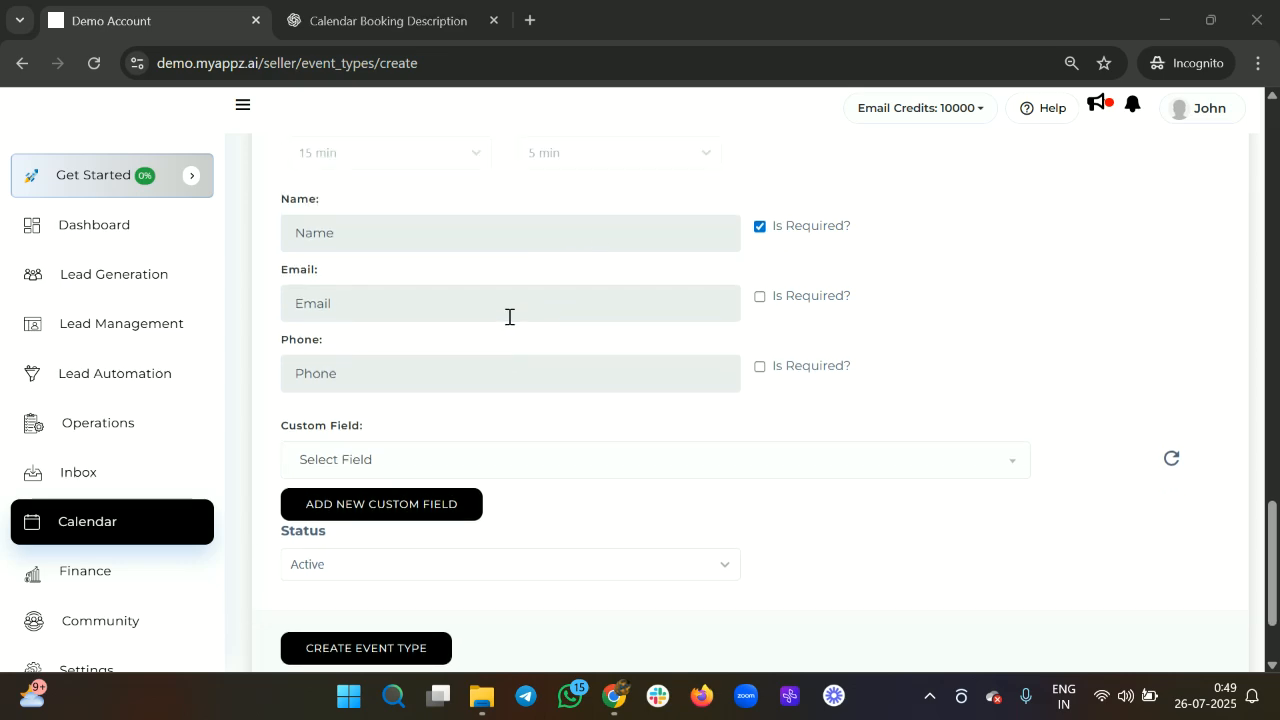
scroll(509, 317, "up", 1)
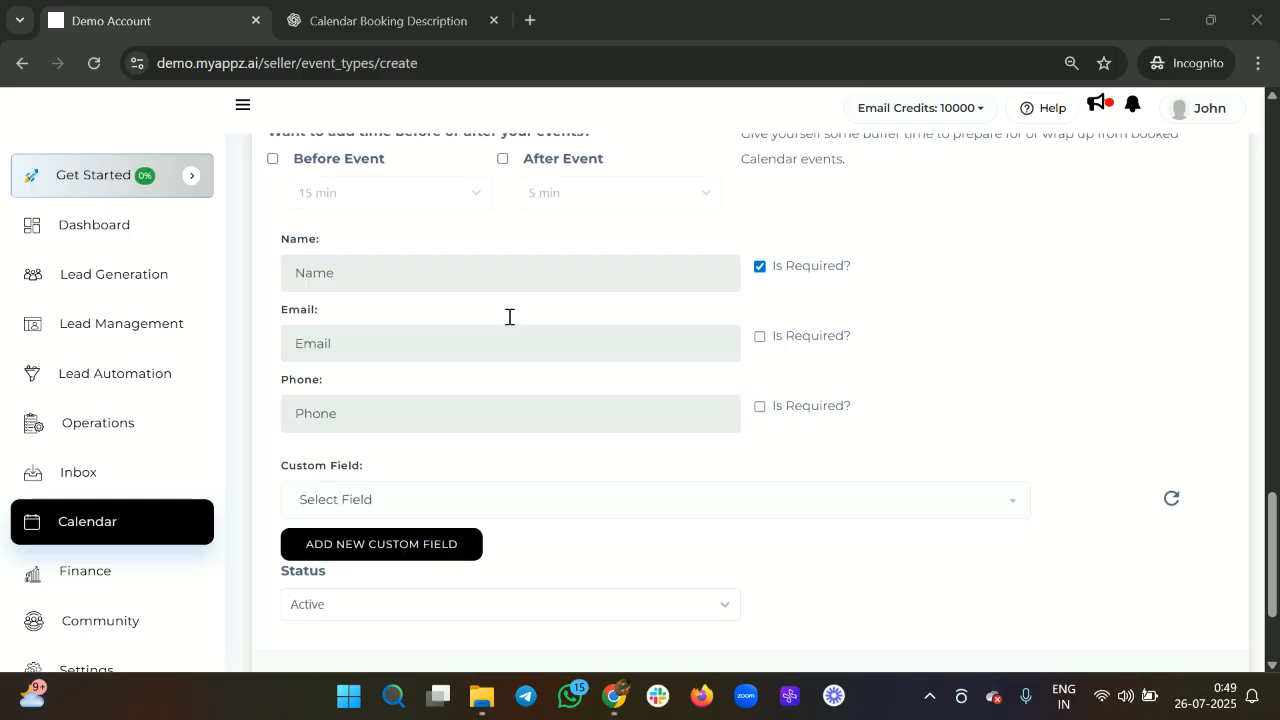
Make Email a required booking field, then close the Calendar Booking Description tab.
left_click(761, 339)
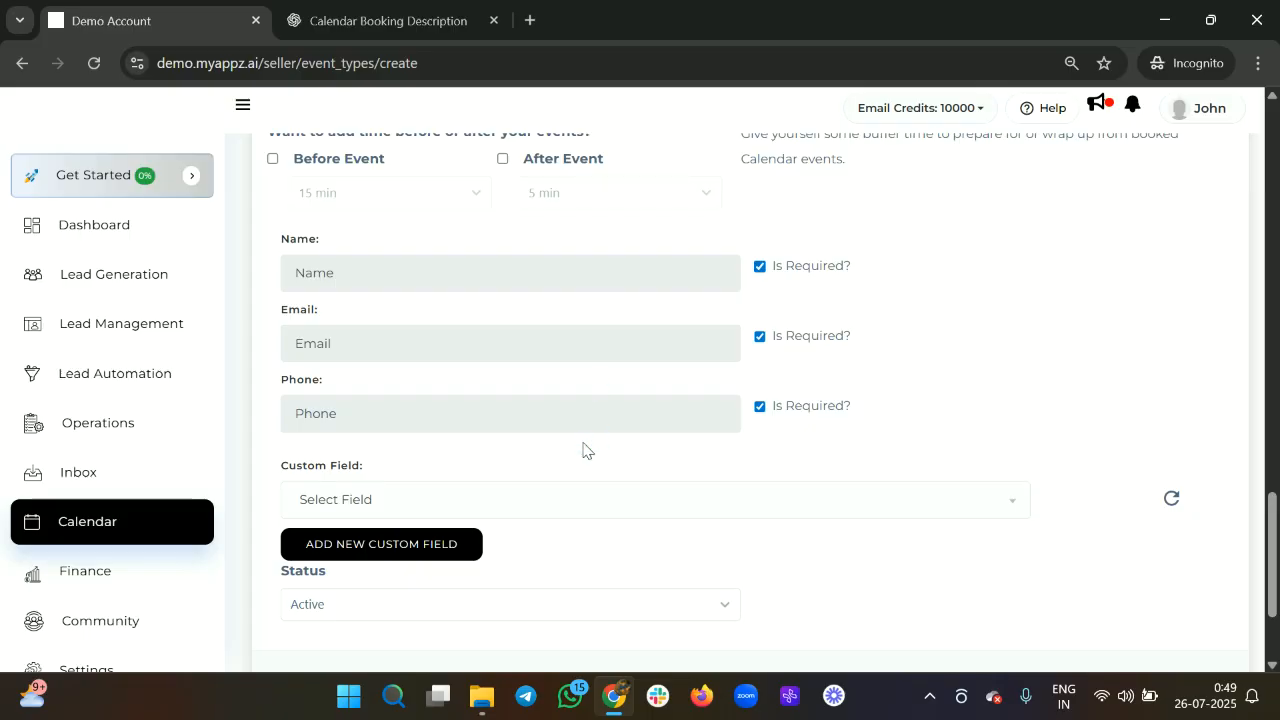
scroll(591, 443, "down", 1)
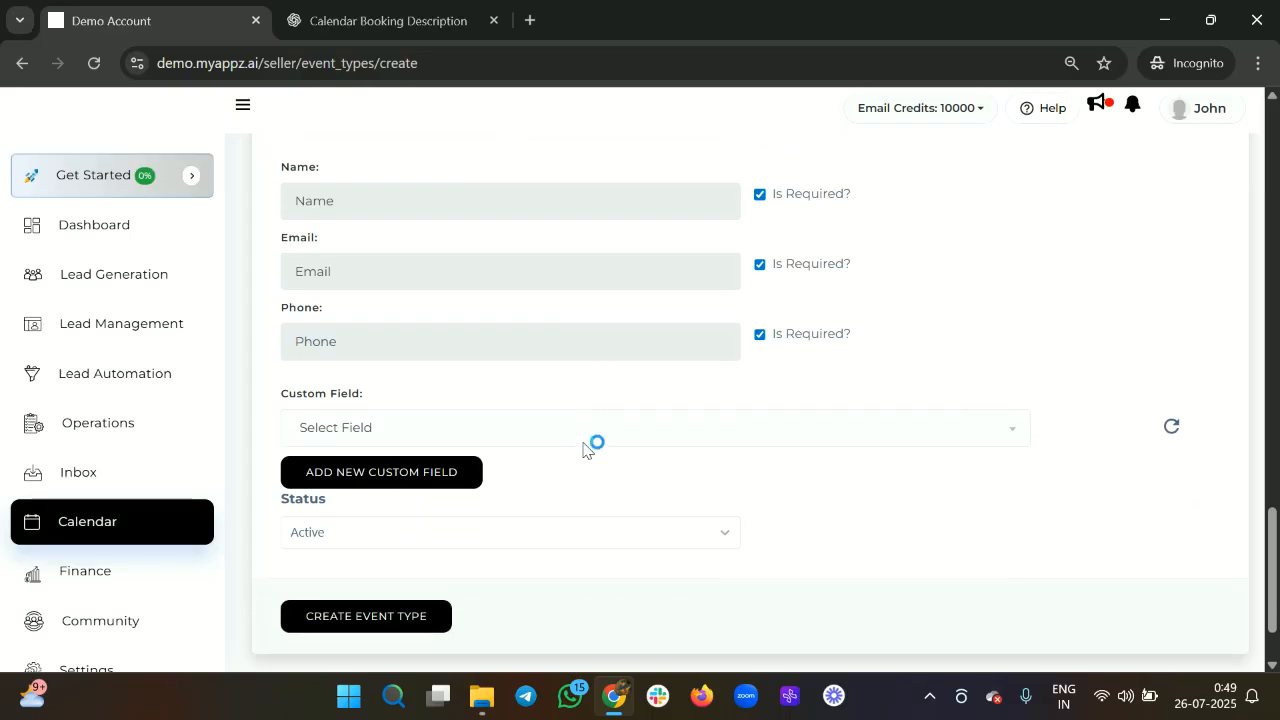
left_click(575, 433)
scroll(551, 531, "down", 6)
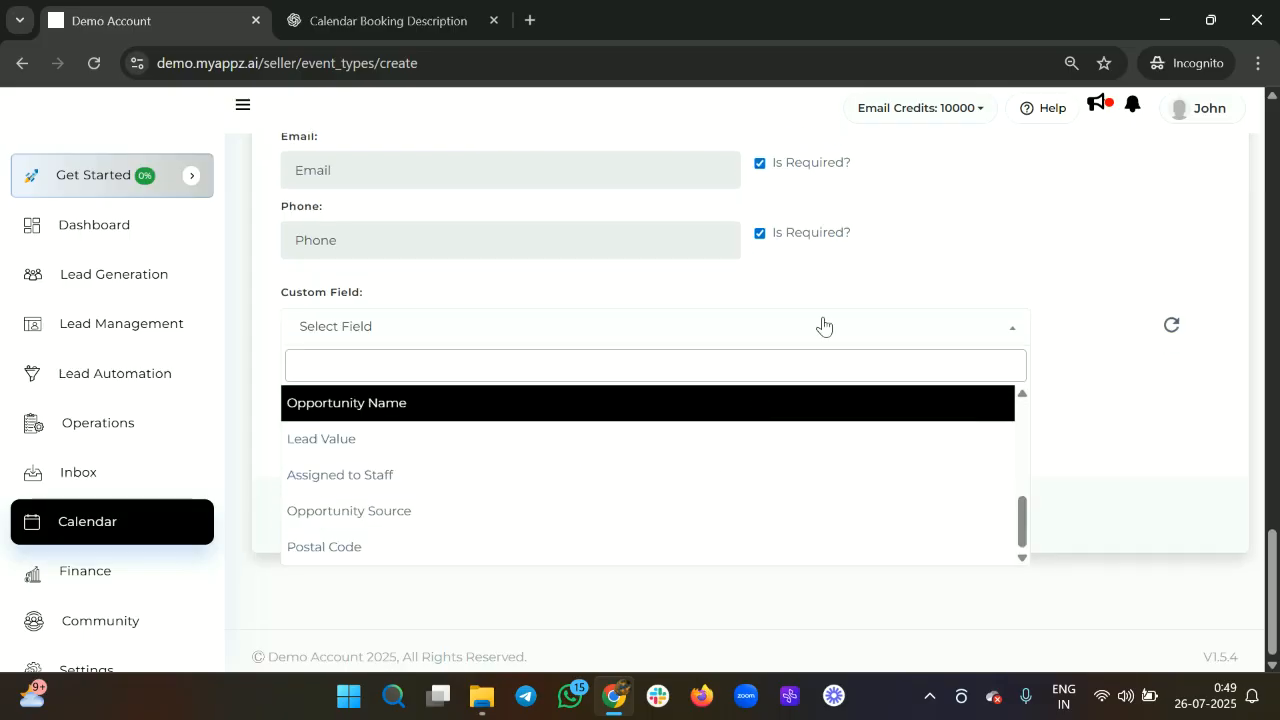
left_click(870, 257)
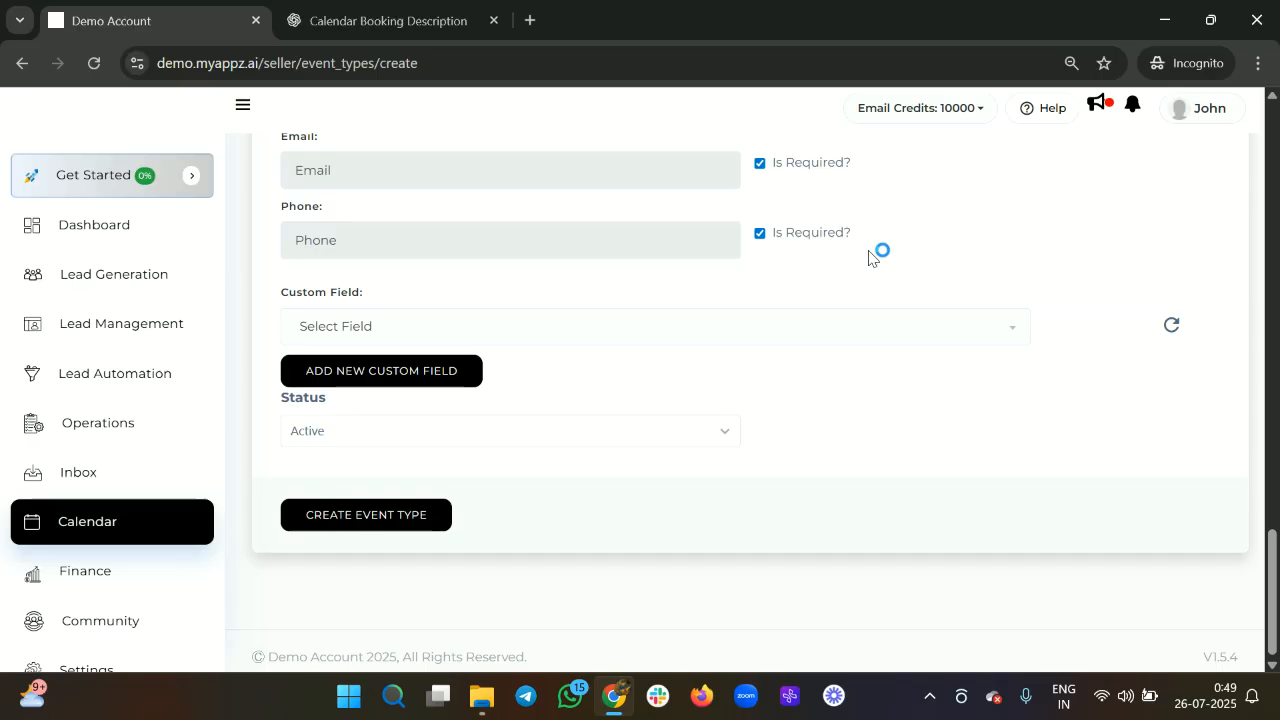
left_click(491, 22)
Begin a new custom field on the Fields page with Radio Select as its type.
left_click(428, 362)
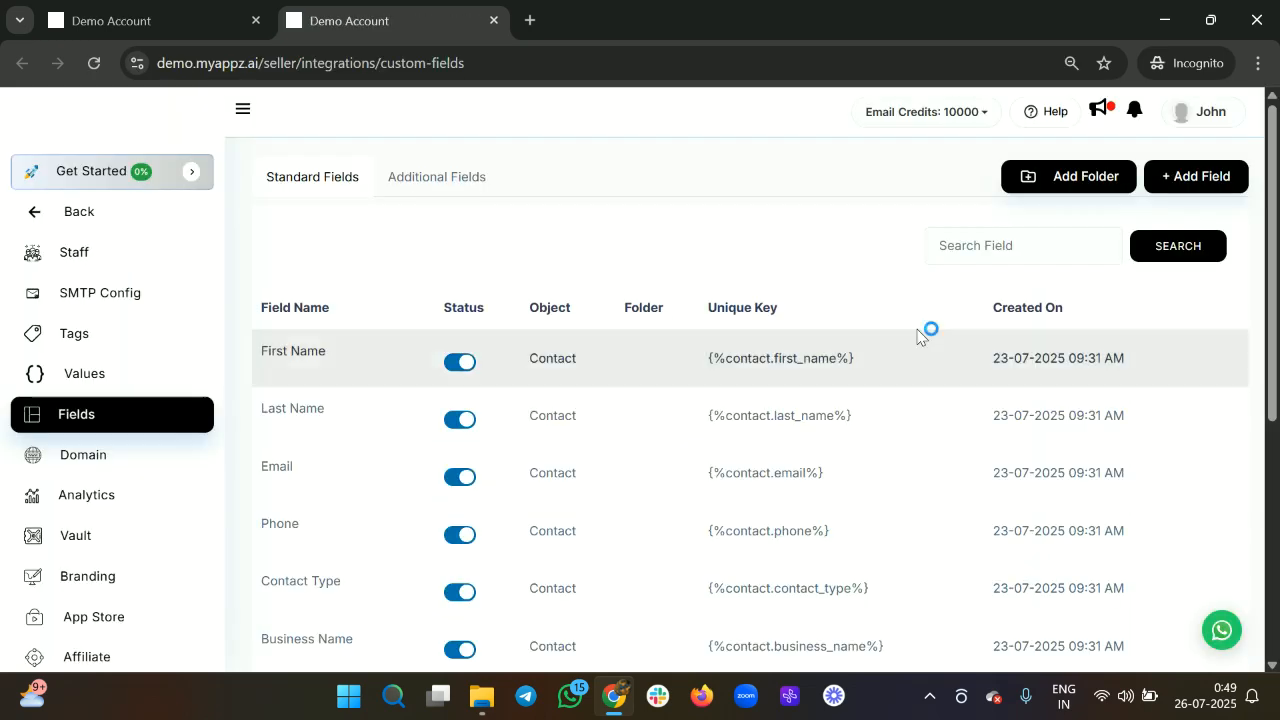
left_click(1180, 182)
scroll(671, 503, "down", 2)
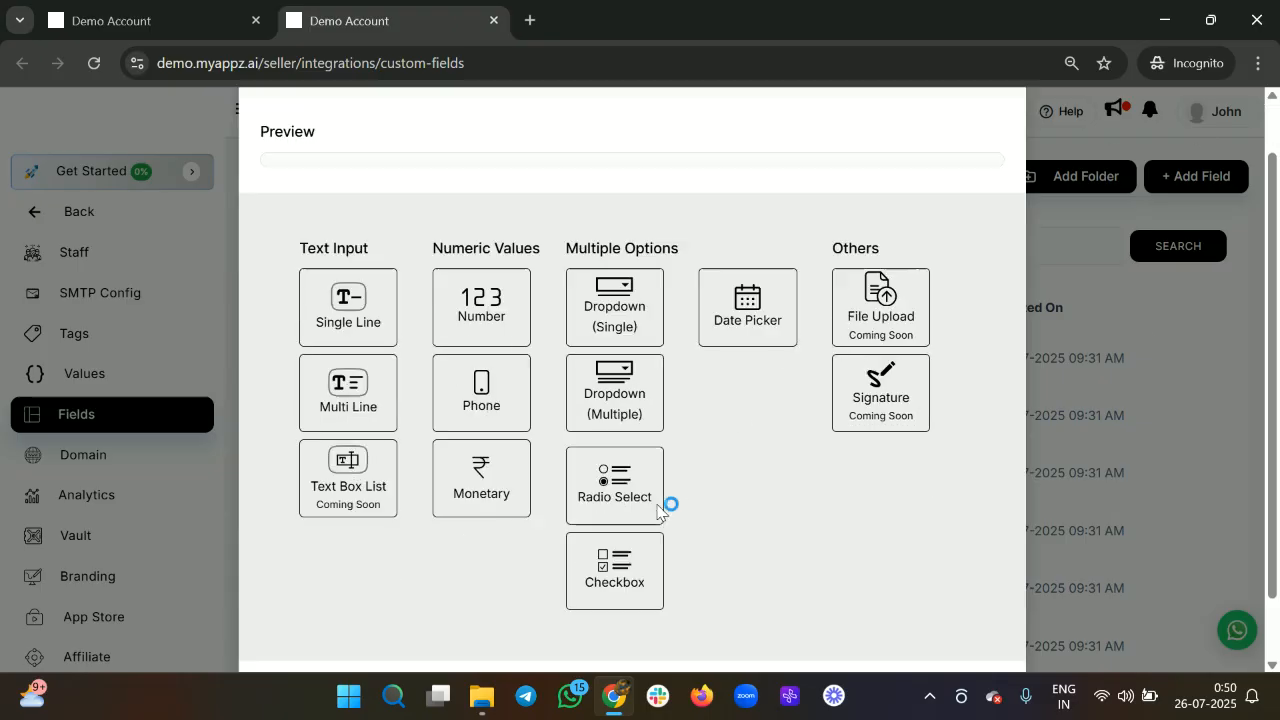
left_click(613, 417)
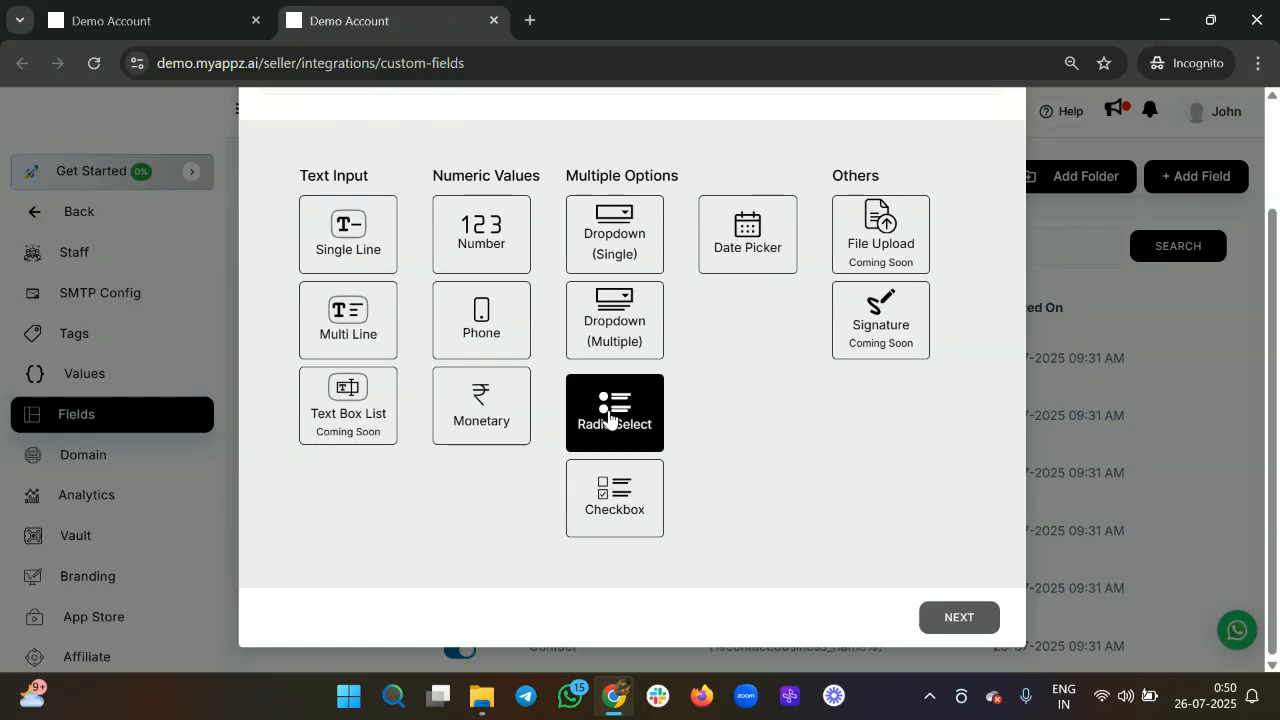
scroll(875, 560, "down", 3)
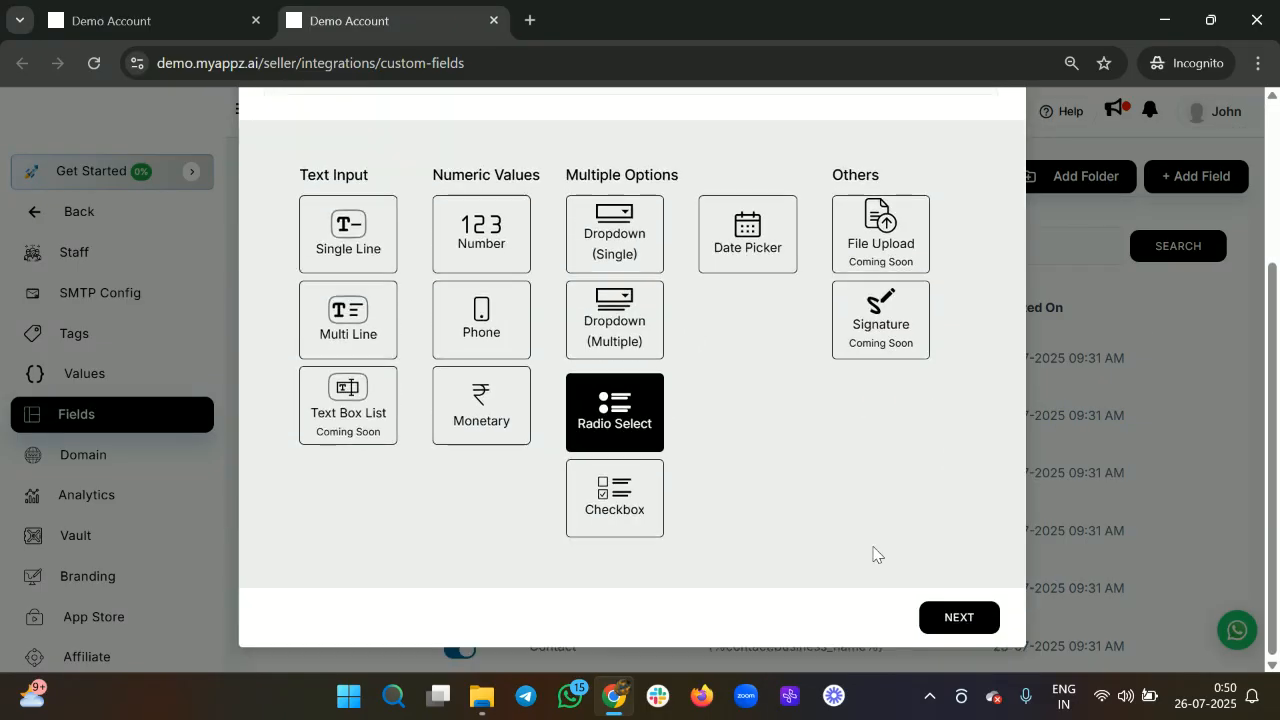
Enter the first option 'How many years of experience you have in the field ?', correcting 'feild'.
left_click(971, 622)
scroll(420, 335, "up", 1)
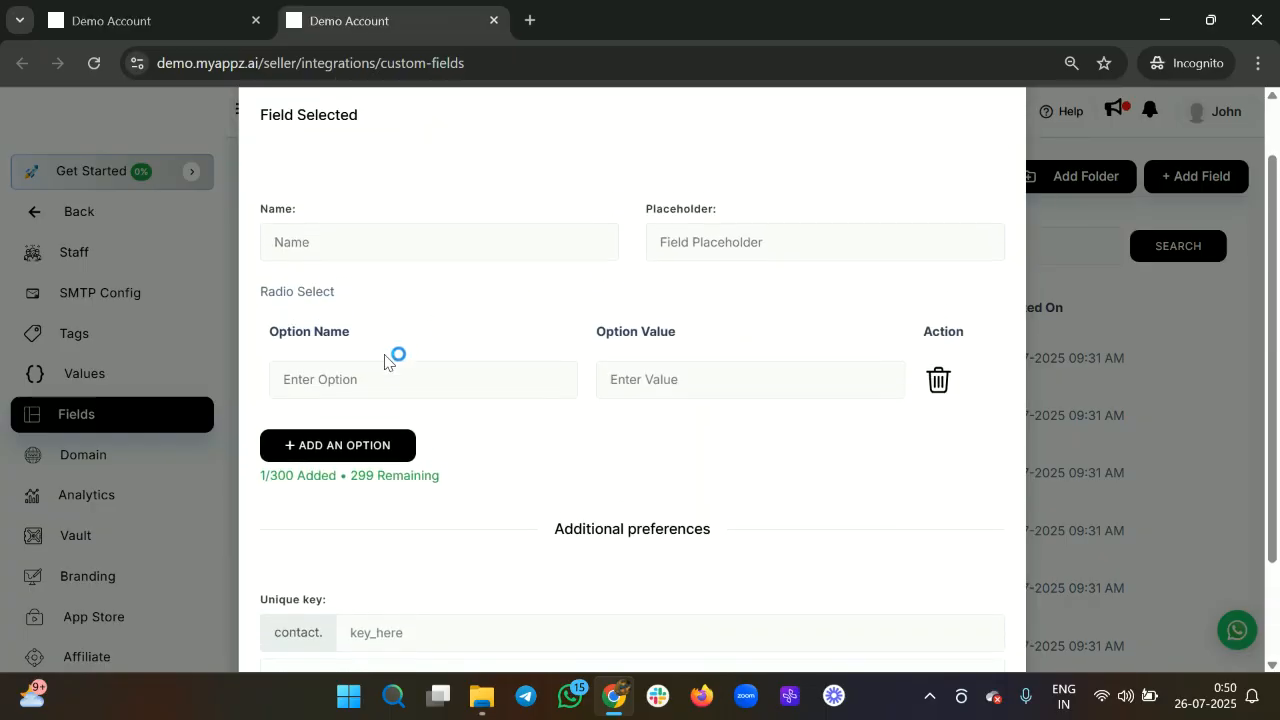
left_click(366, 380)
type("How ")
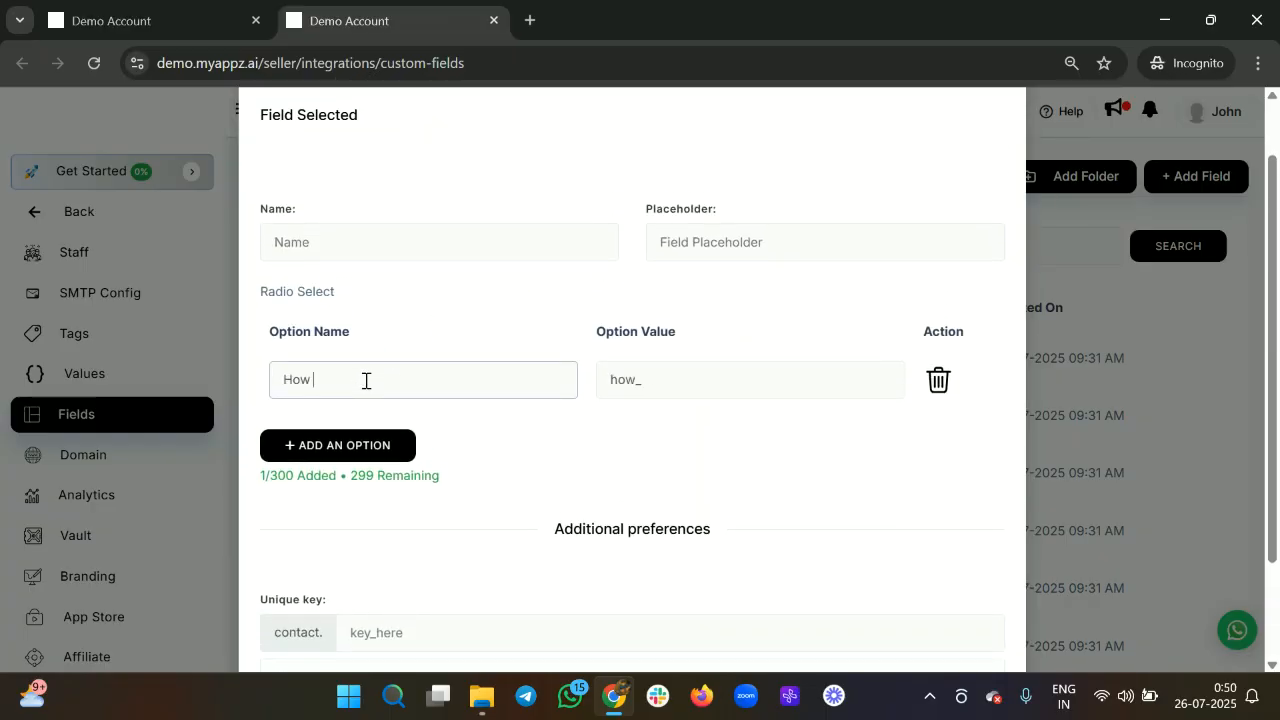
type("many years")
key("BackSpace")
key("BackSpace")
key("BackSpace")
type("rs of ec")
key("BackSpace")
type("xperience yo")
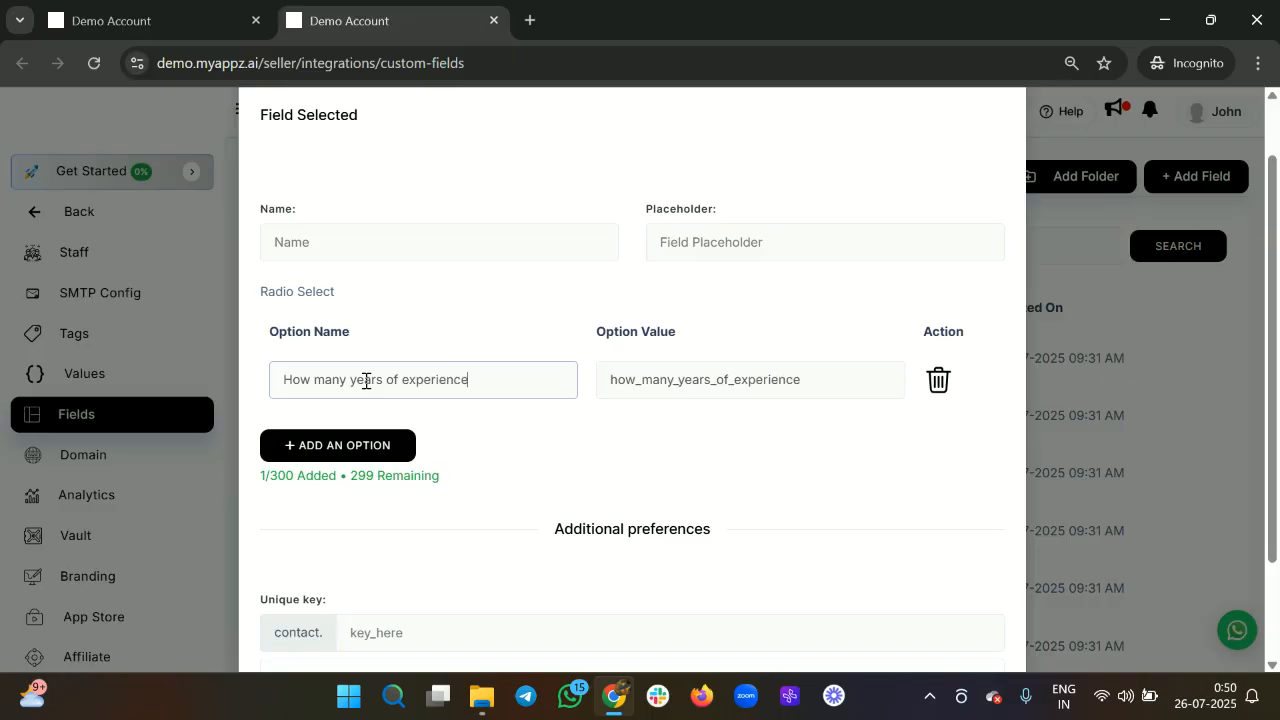
key("BackSpace")
type("ou b")
type("have in y")
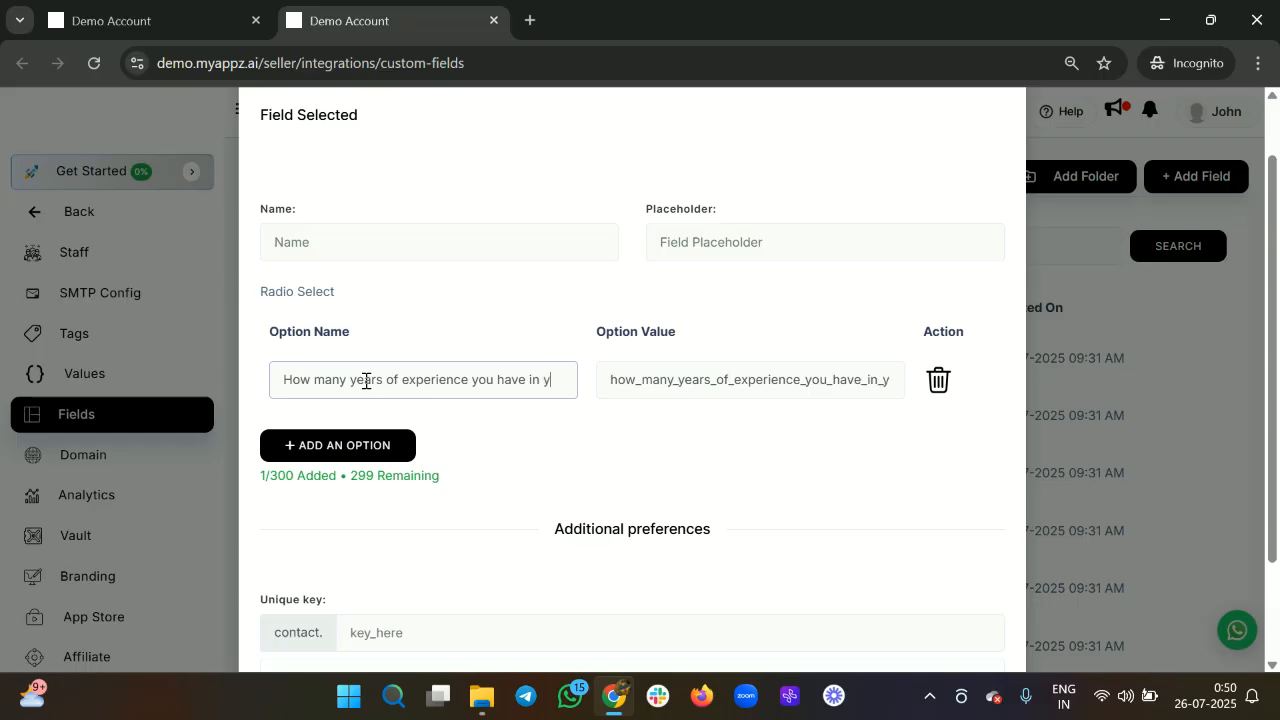
key("BackSpace")
type("the feild")
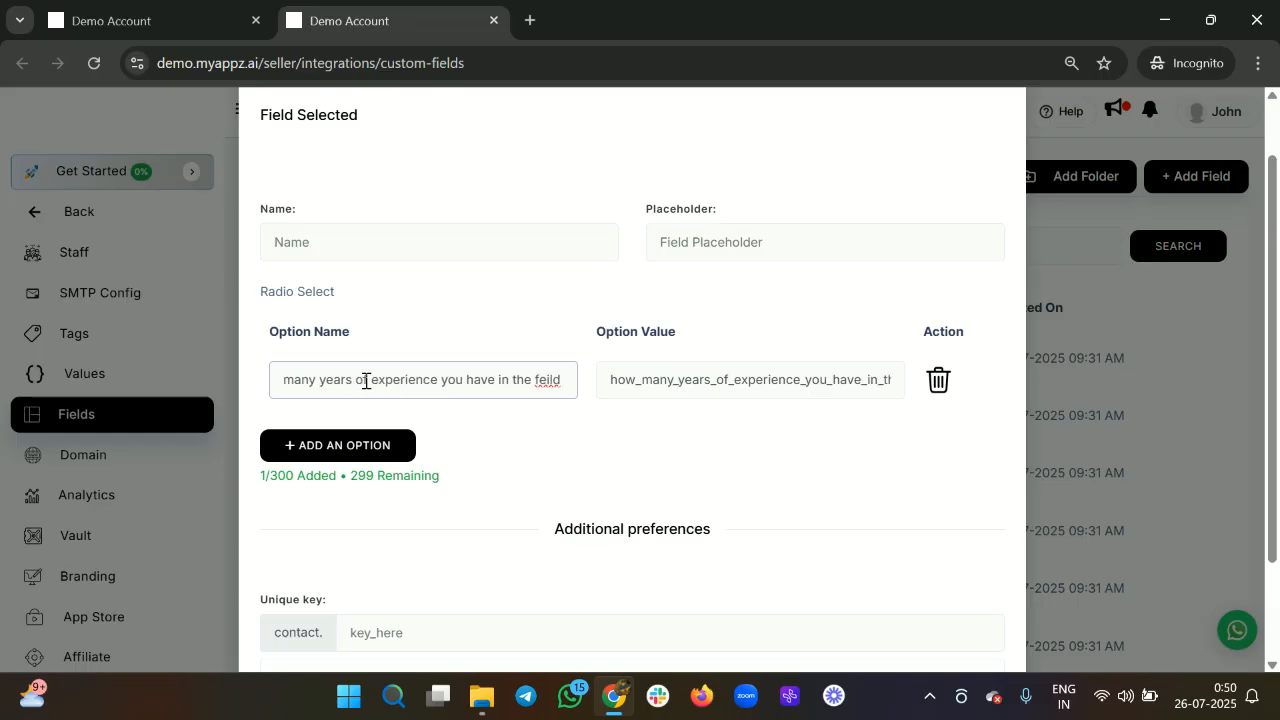
right_click(550, 386)
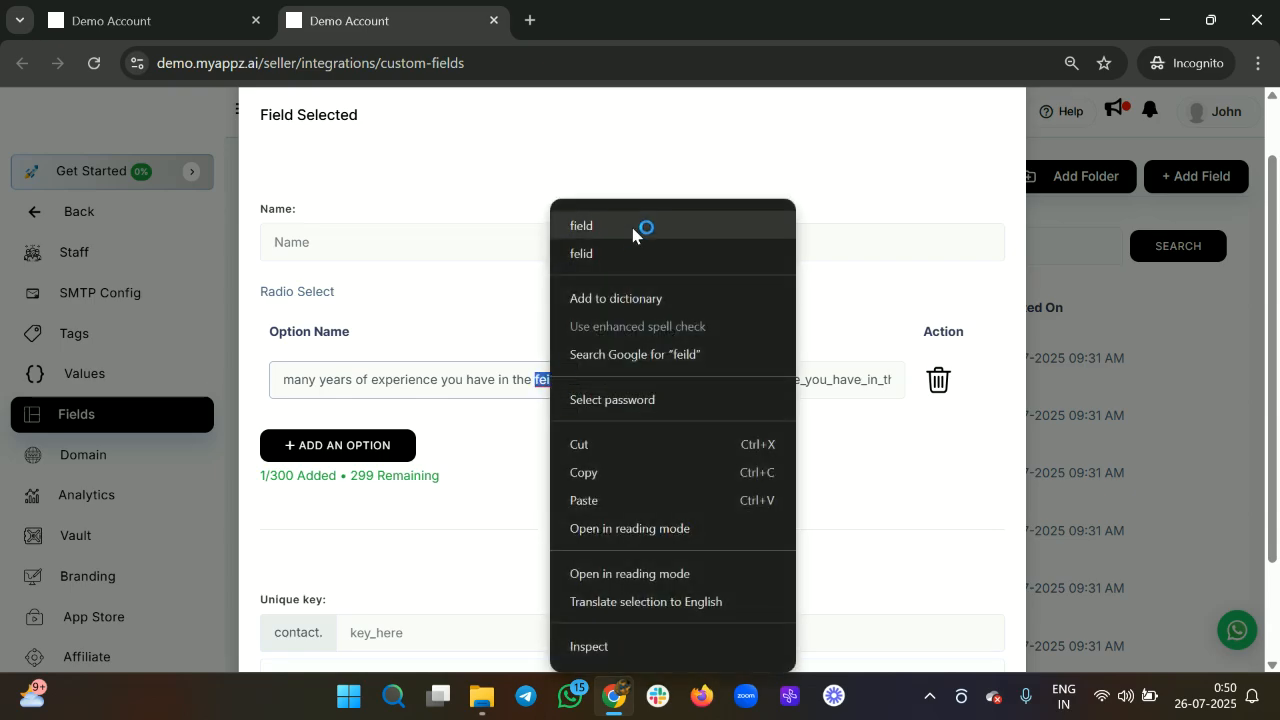
left_click(632, 225)
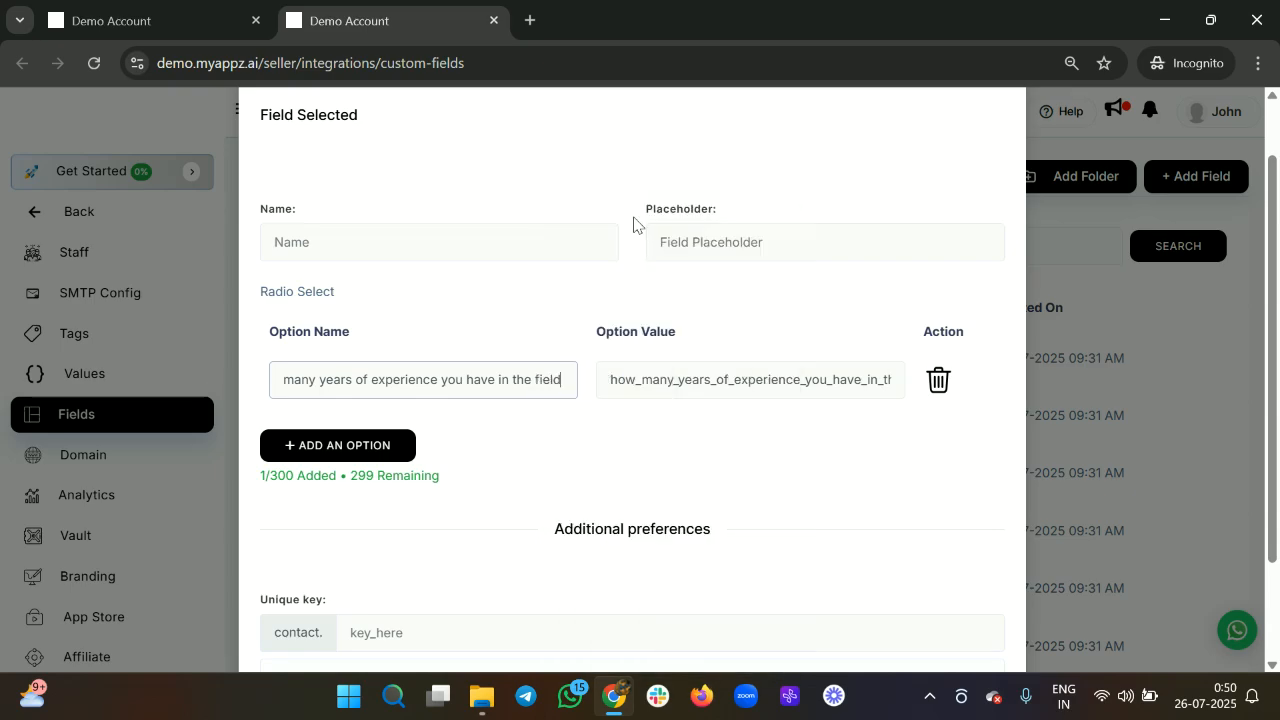
left_click(384, 445)
Rename the second option to 'Less than 1 year'.
left_click(379, 396)
type("1+ year")
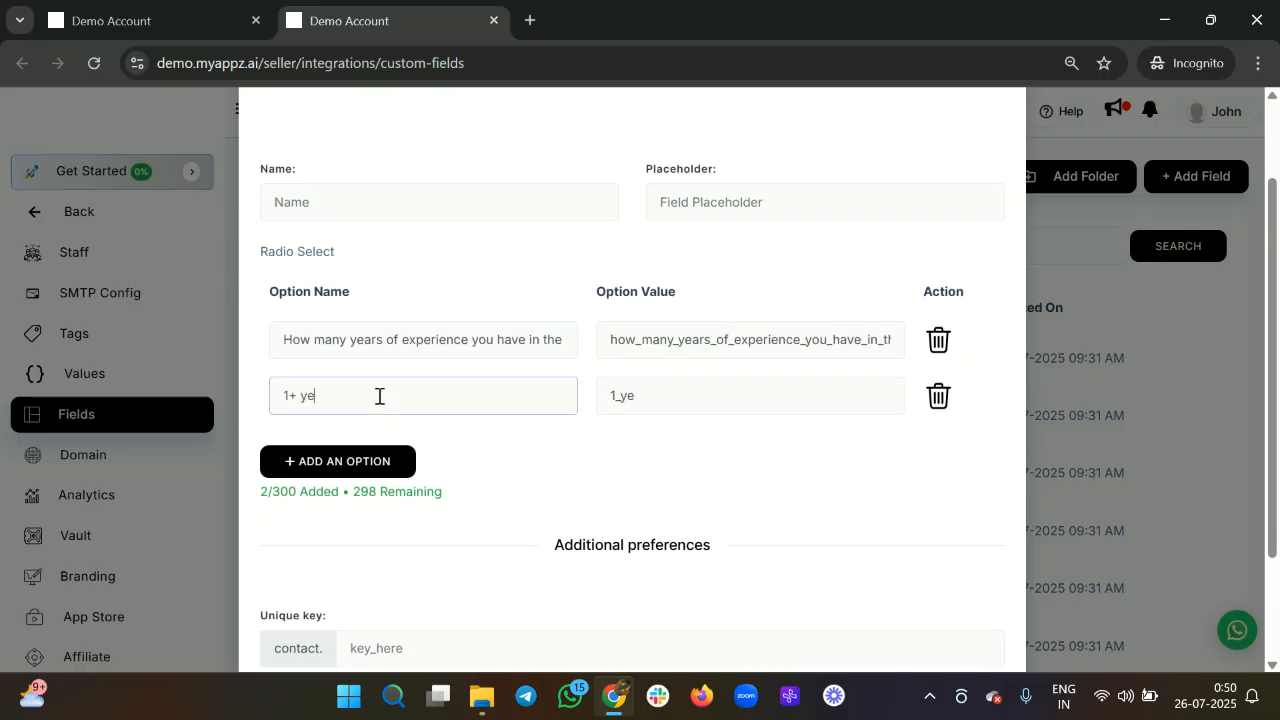
key("BackSpace")
key("BackSpace")
key("BackSpace")
key("BackSpace")
key("BackSpace")
key("BackSpace")
key("BackSpace")
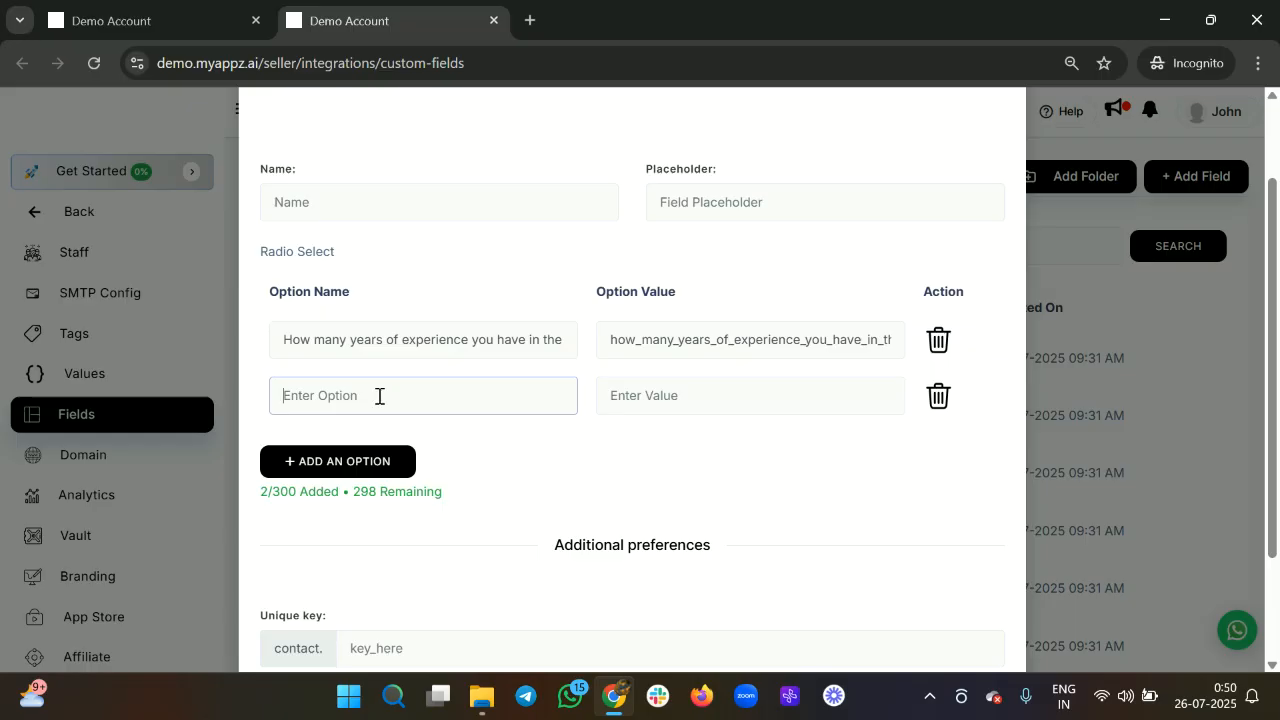
type(">1")
key("BackSpace")
type("1 years")
key("BackSpace")
key("BackSpace")
key("BackSpace")
key("BackSpace")
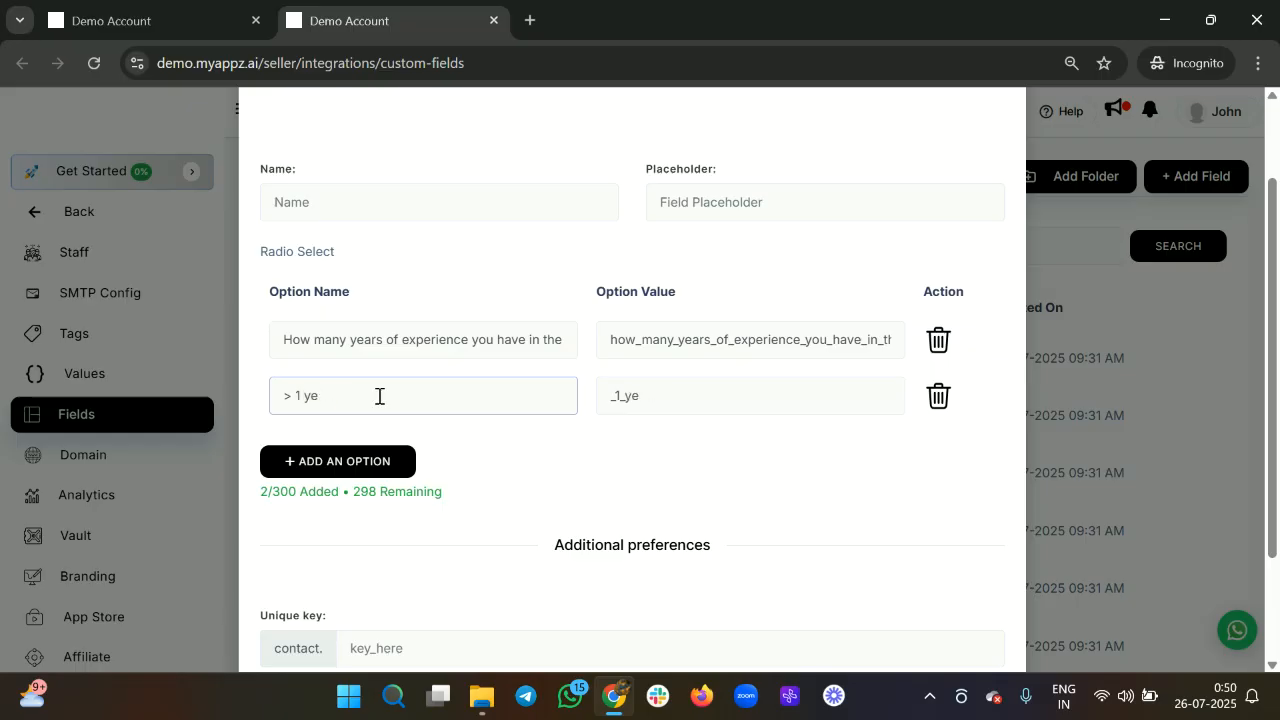
type("ar")
key("BackSpace")
key("BackSpace")
type("<")
key("BackSpace")
type("Less than")
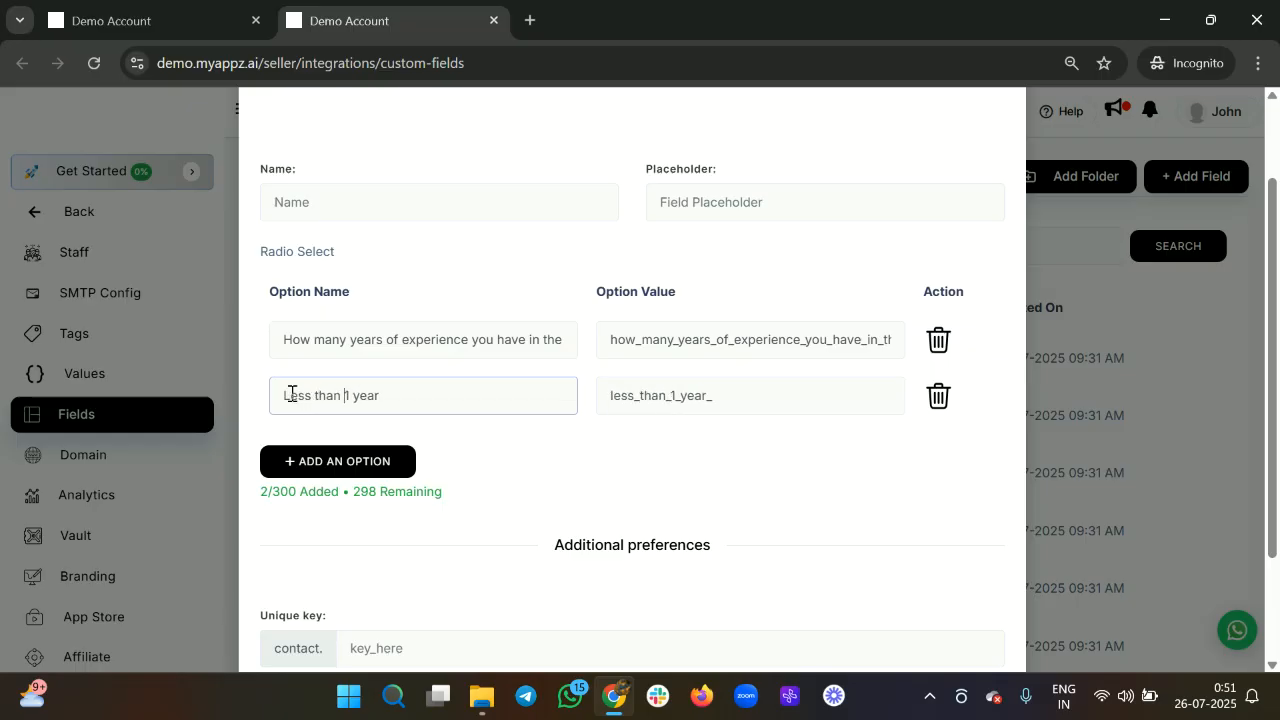
Add a third option reading '1-5 years'.
left_click(356, 470)
left_click(335, 455)
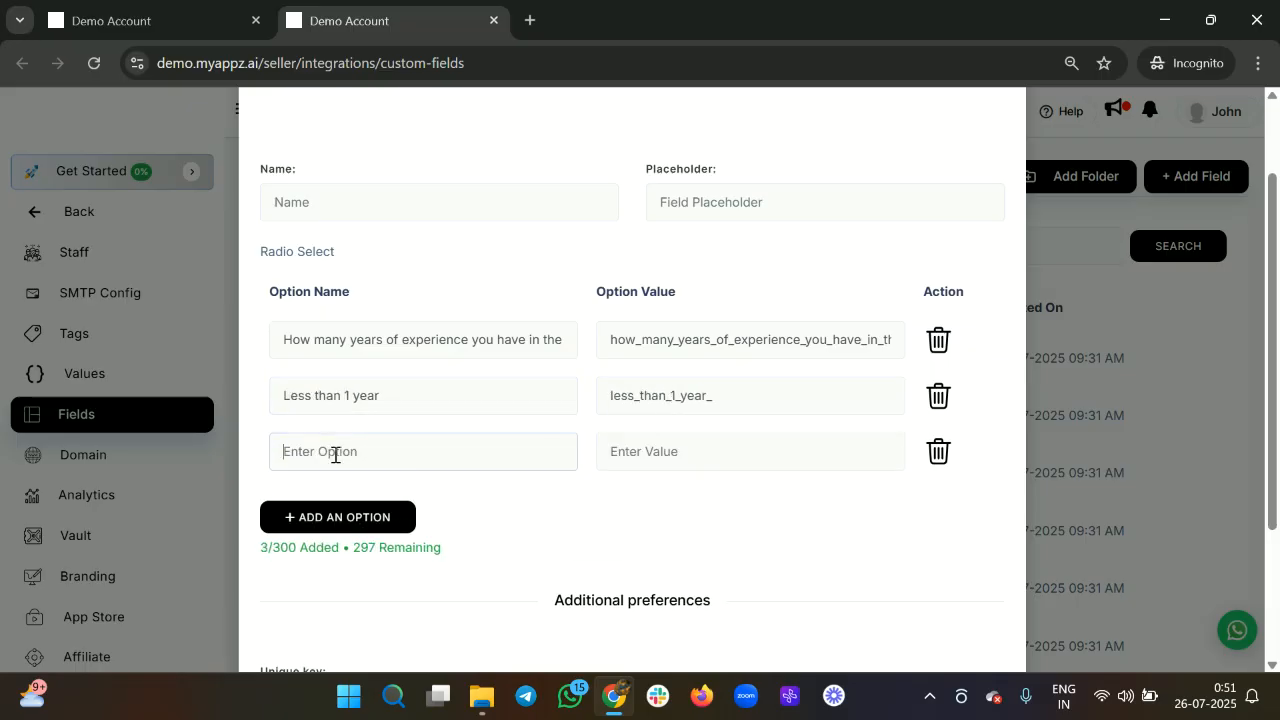
type("1-5 ")
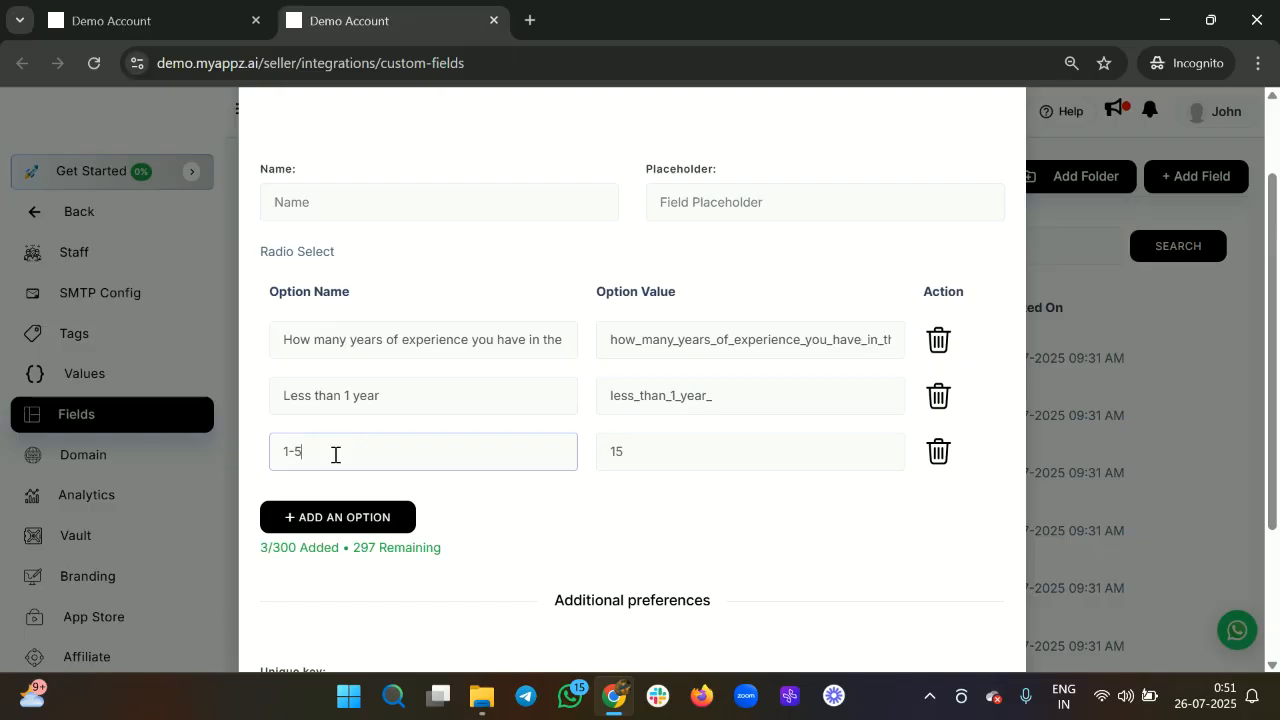
type("ye")
key("BackSpace")
type("atrs")
key("BackSpace")
key("BackSpace")
key("BackSpace")
type("rs")
Add options '5-10 years' and '10+ years', then try to save the field.
left_click(305, 518)
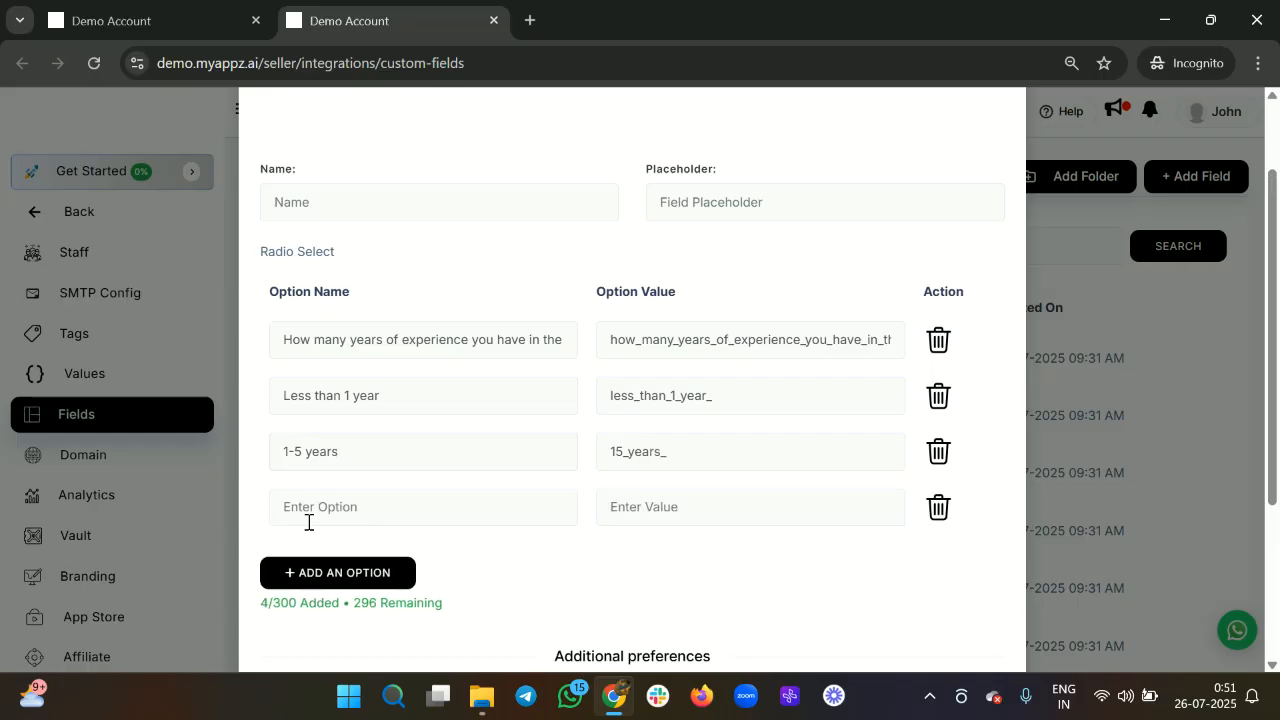
left_click(320, 508)
type("5-10 years")
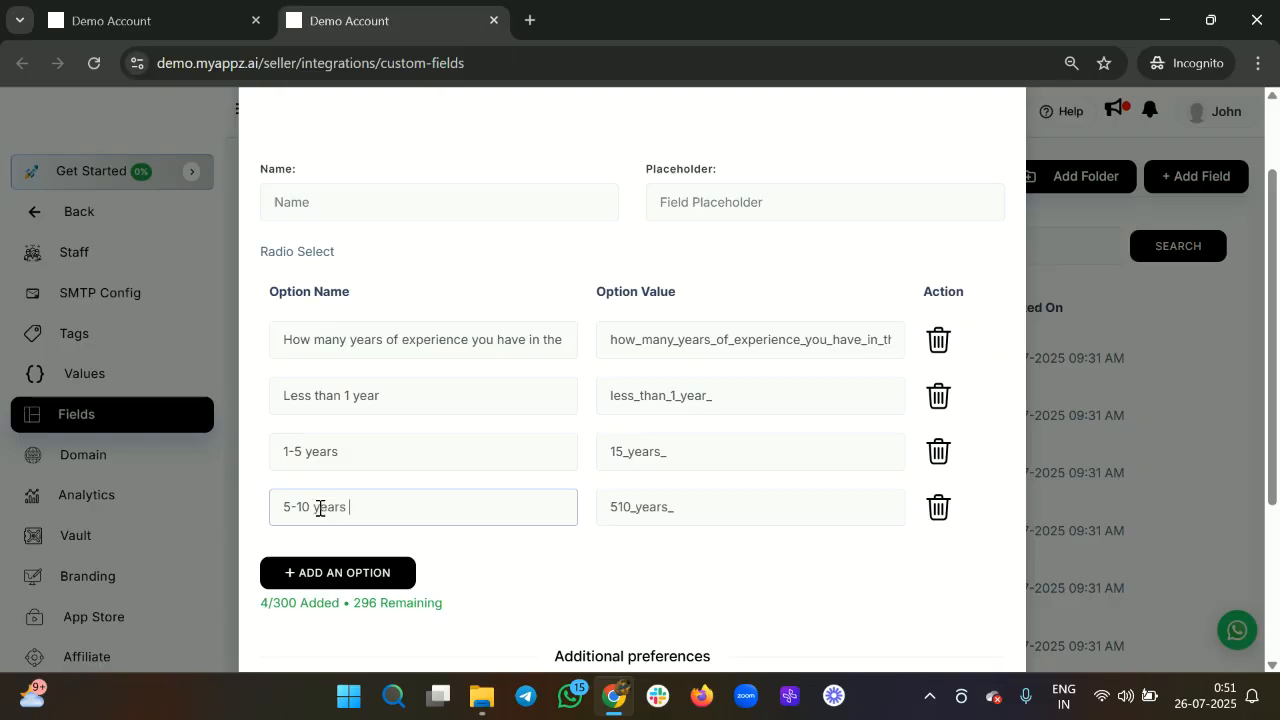
scroll(320, 508, "down", 1)
left_click(320, 511)
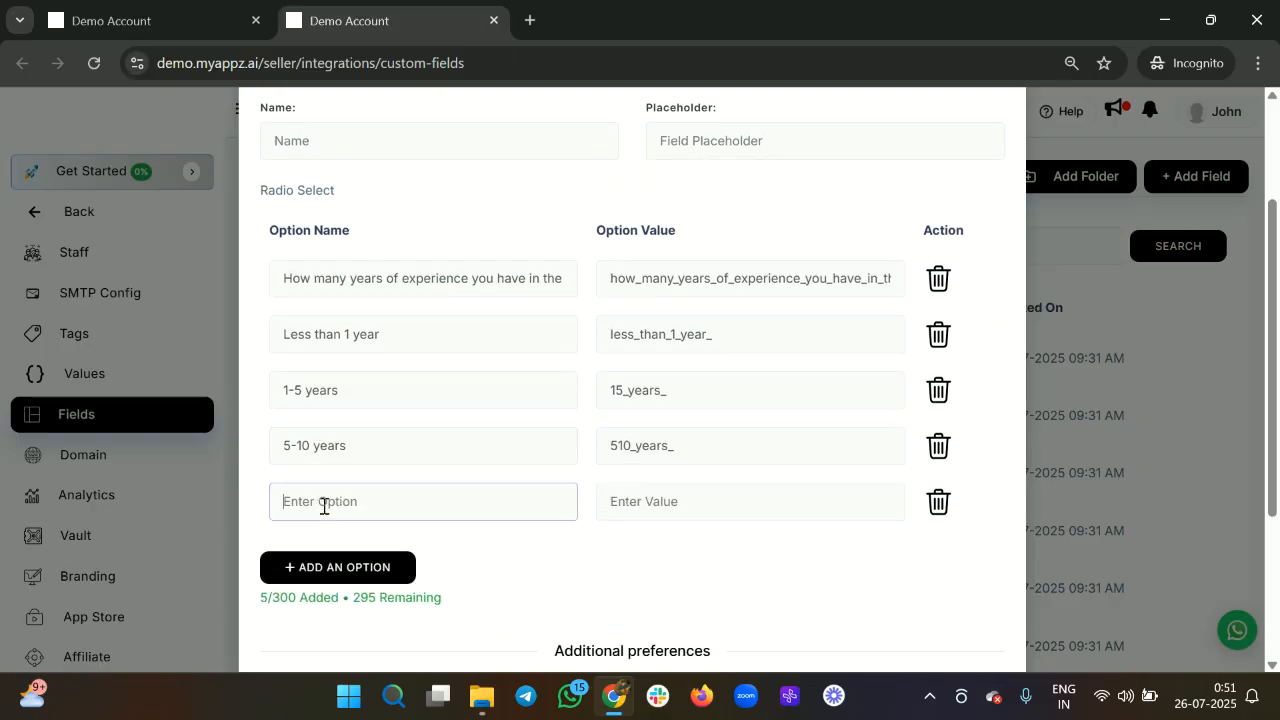
type("10+ years")
key("BackSpace")
key("BackSpace")
key("BackSpace")
key("BackSpace")
type("ears")
scroll(324, 507, "down", 3)
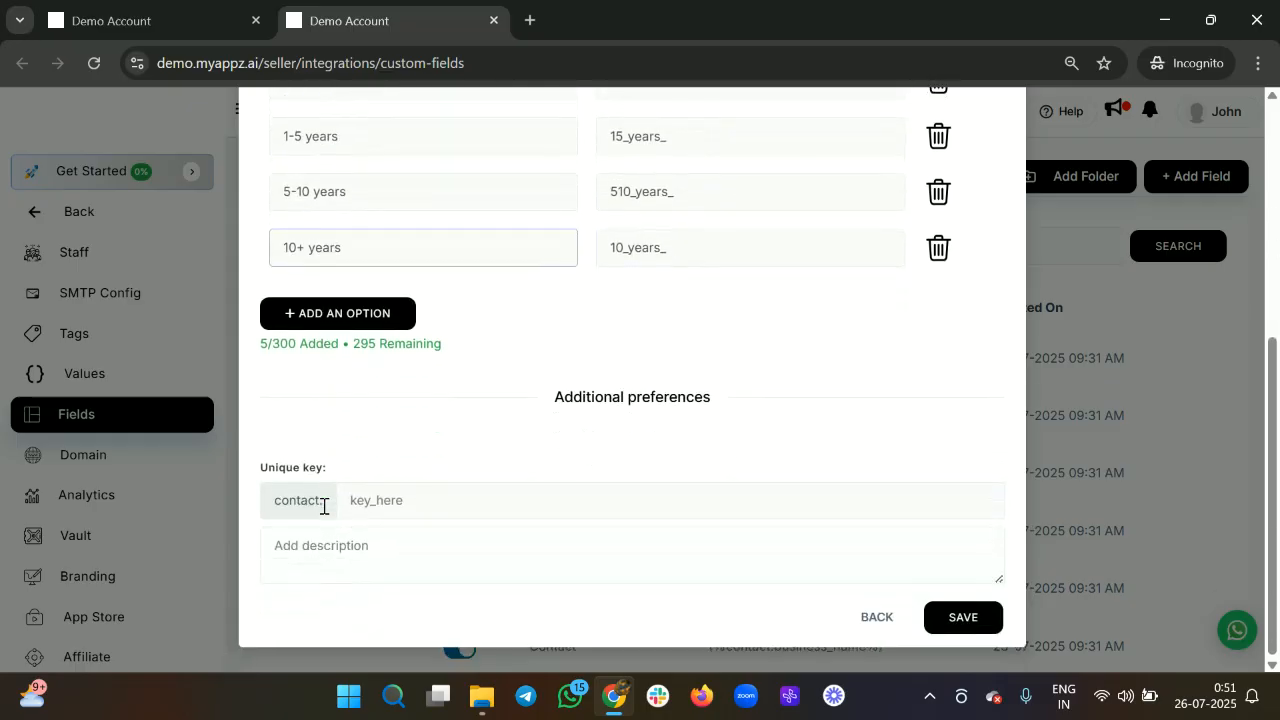
left_click(962, 628)
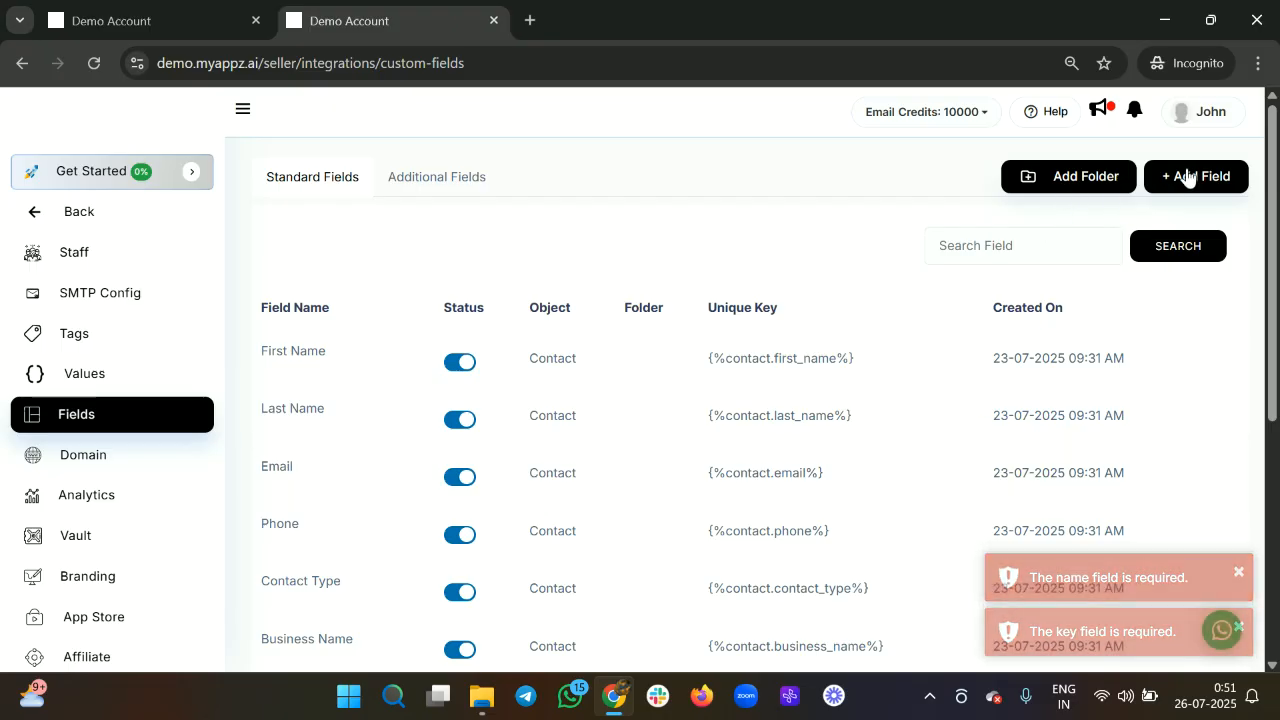
Begin a new Radio Select field named 'How many years of experience do you have ?'.
left_click(1176, 182)
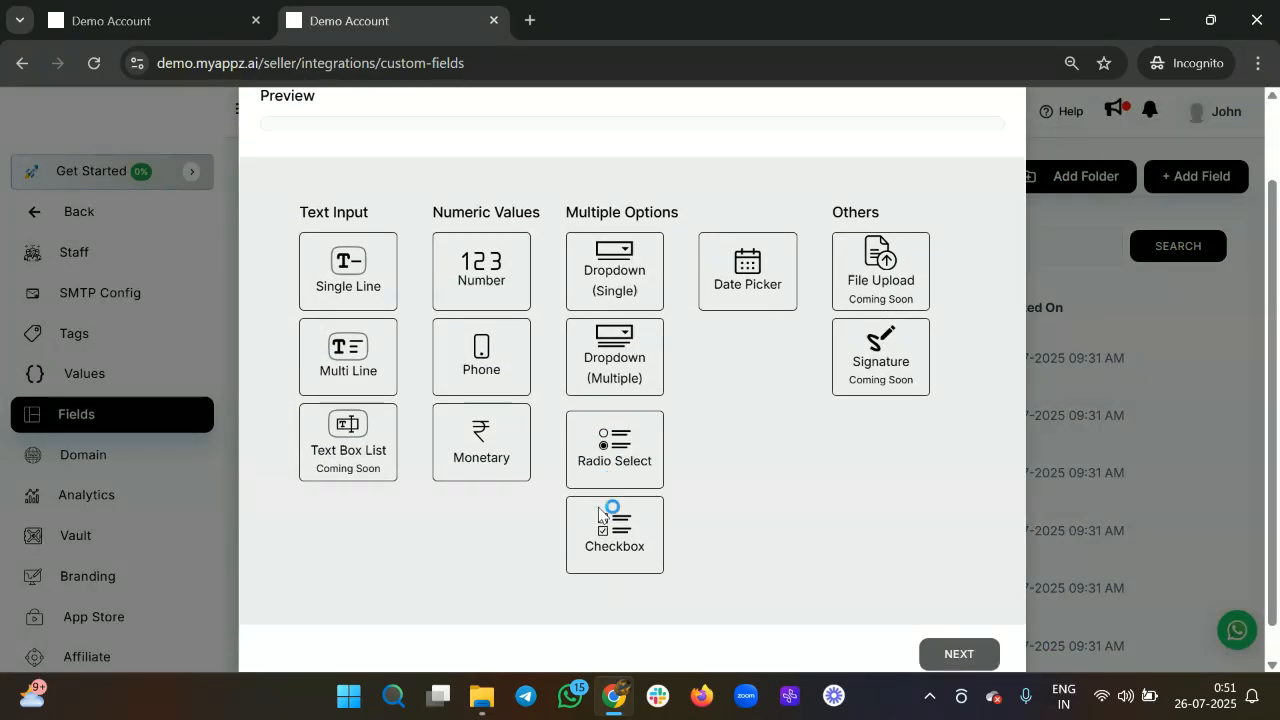
left_click(620, 455)
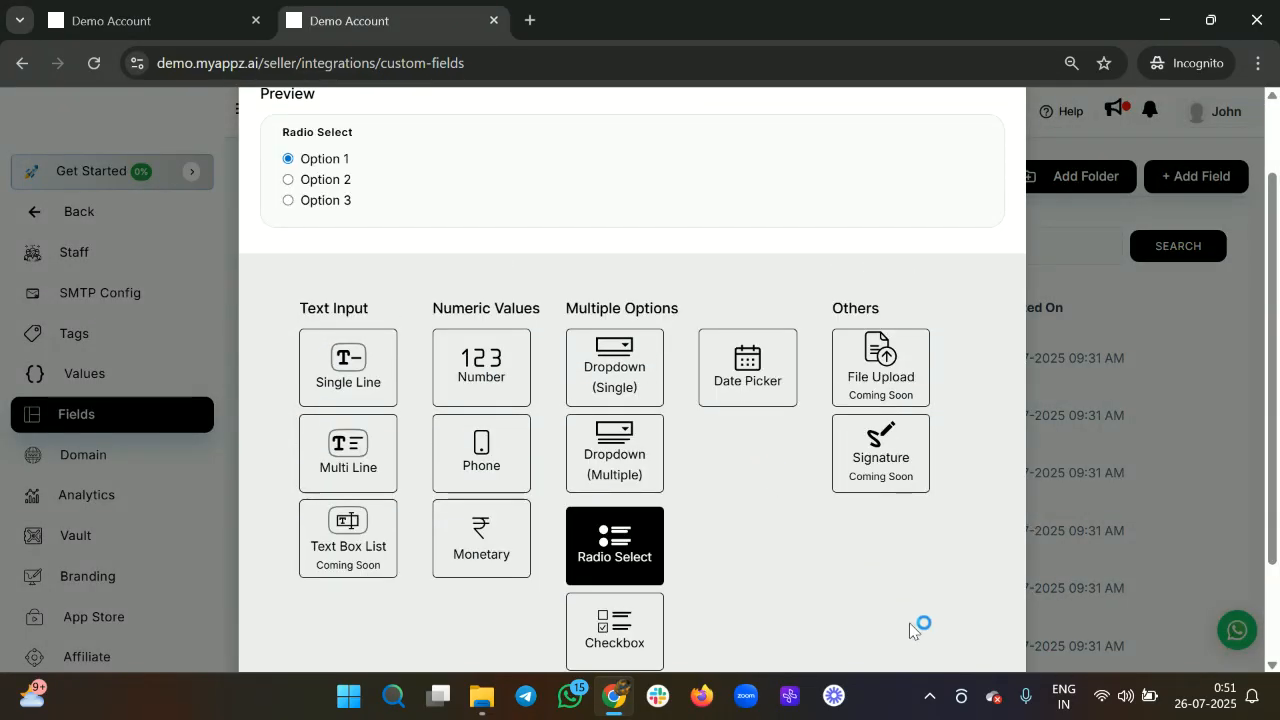
scroll(940, 660, "down", 2)
left_click(958, 618)
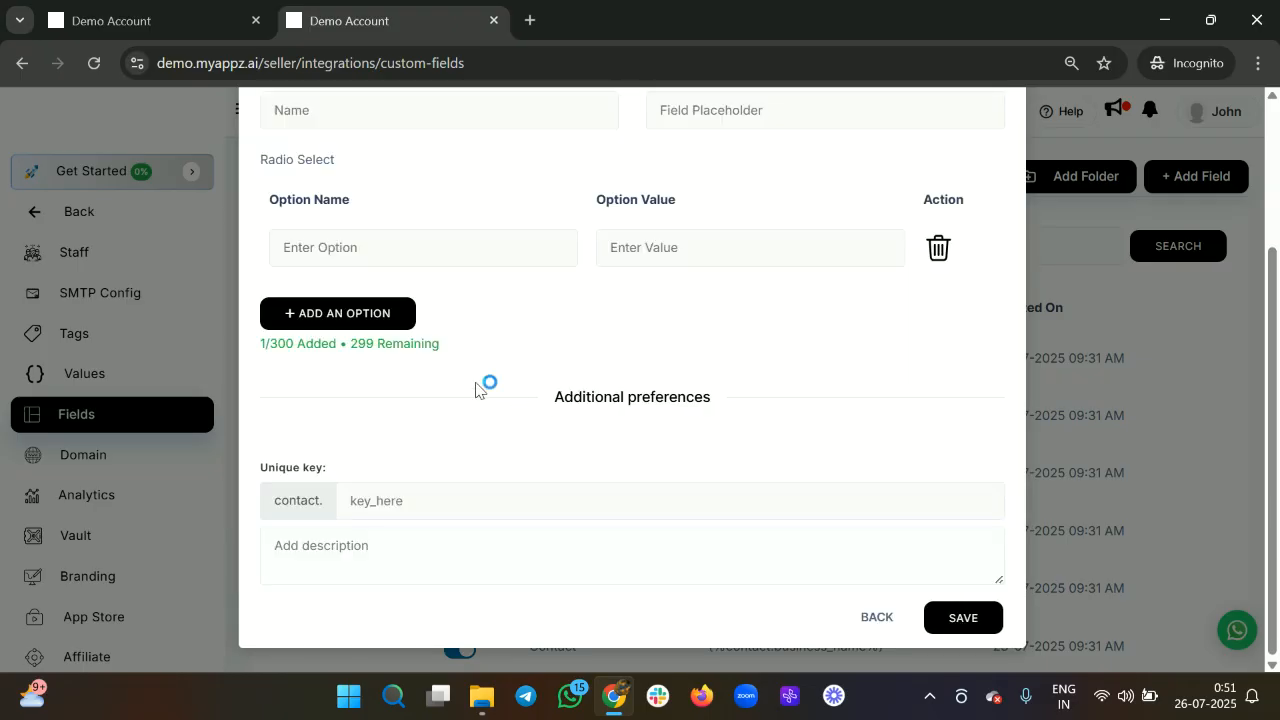
left_click(342, 211)
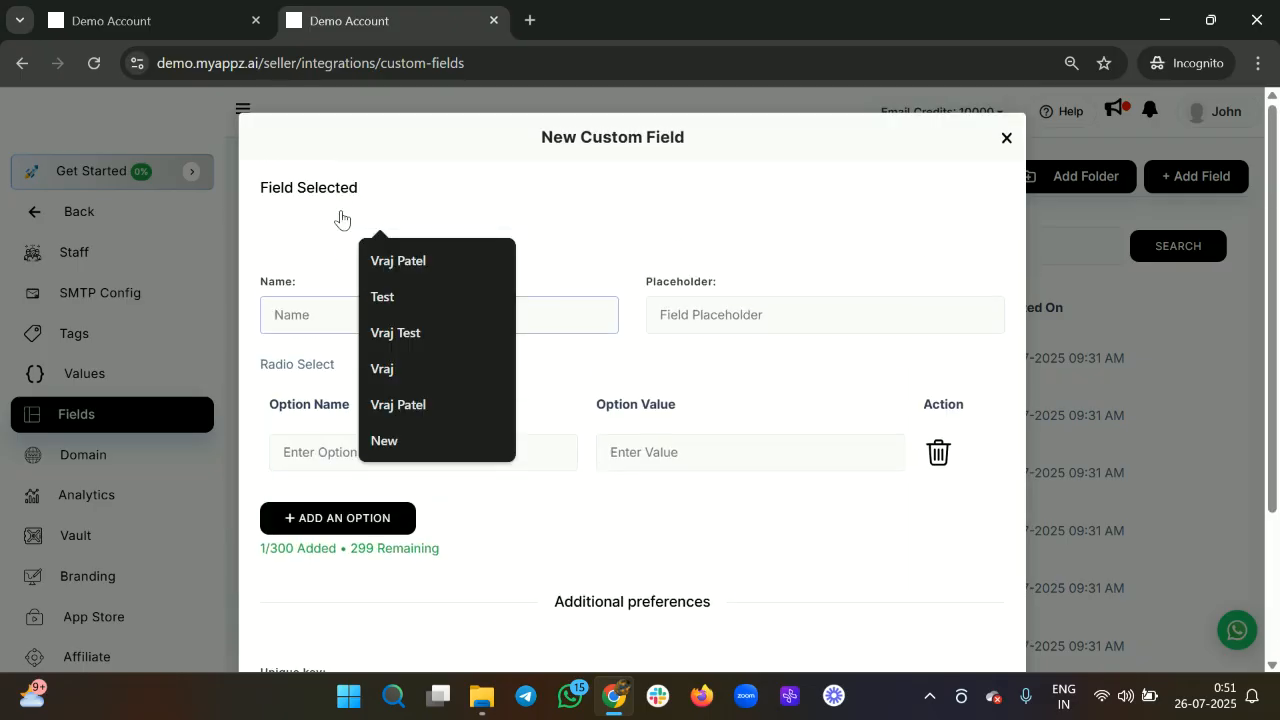
type("Ho ")
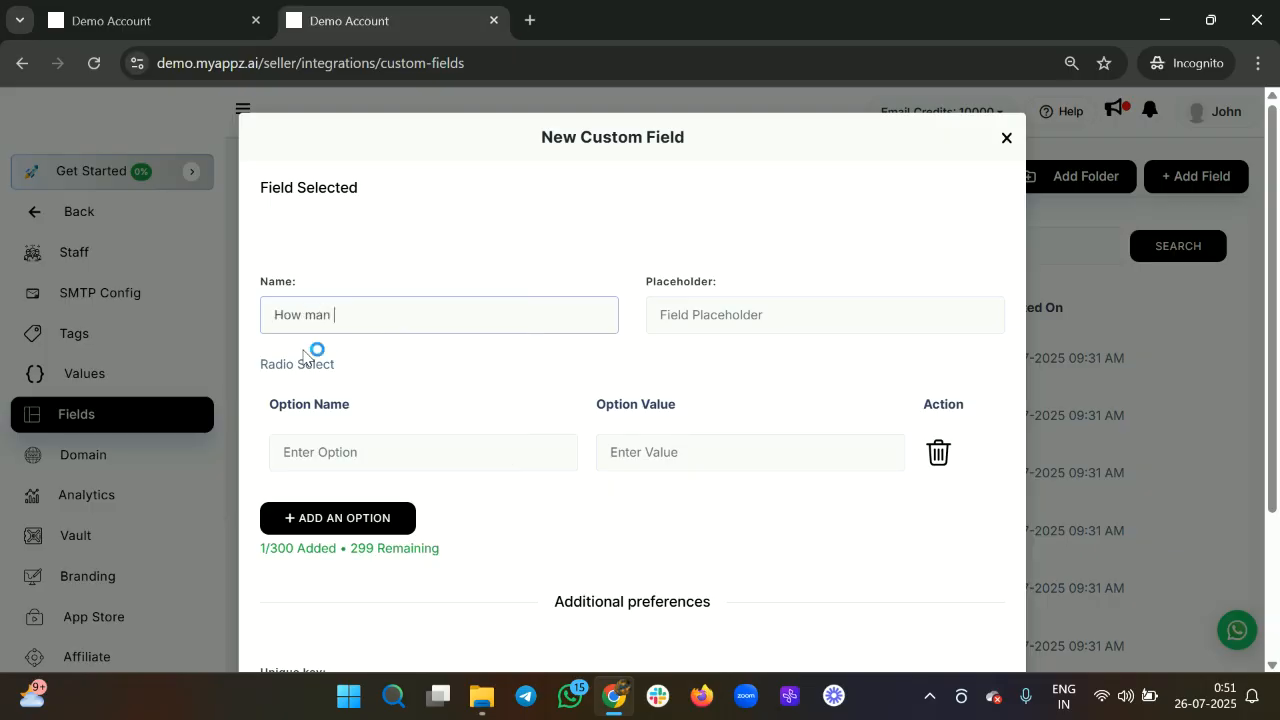
type("w many years f")
type(" experience y")
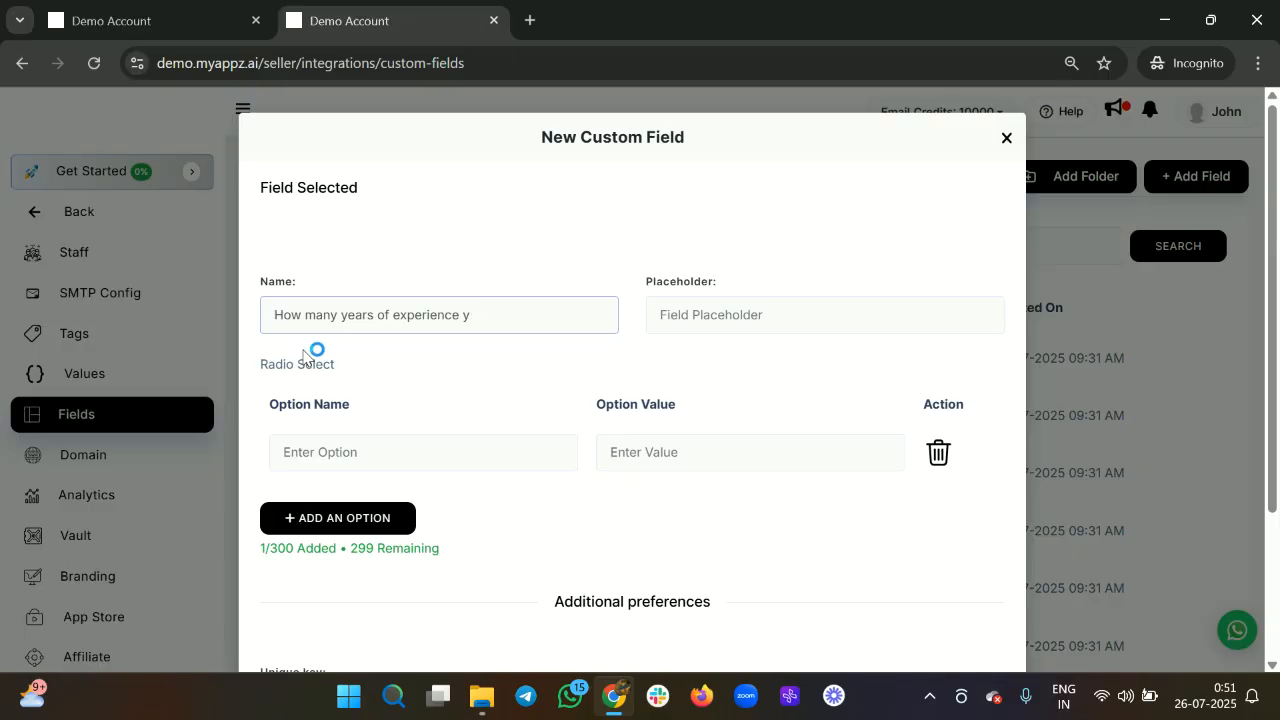
key("BackSpace")
type("do you have ?")
Enter 'Less than 1 Year' as the first answer option.
left_click(321, 452)
type("L")
key("BackSpace")
type("Less tha")
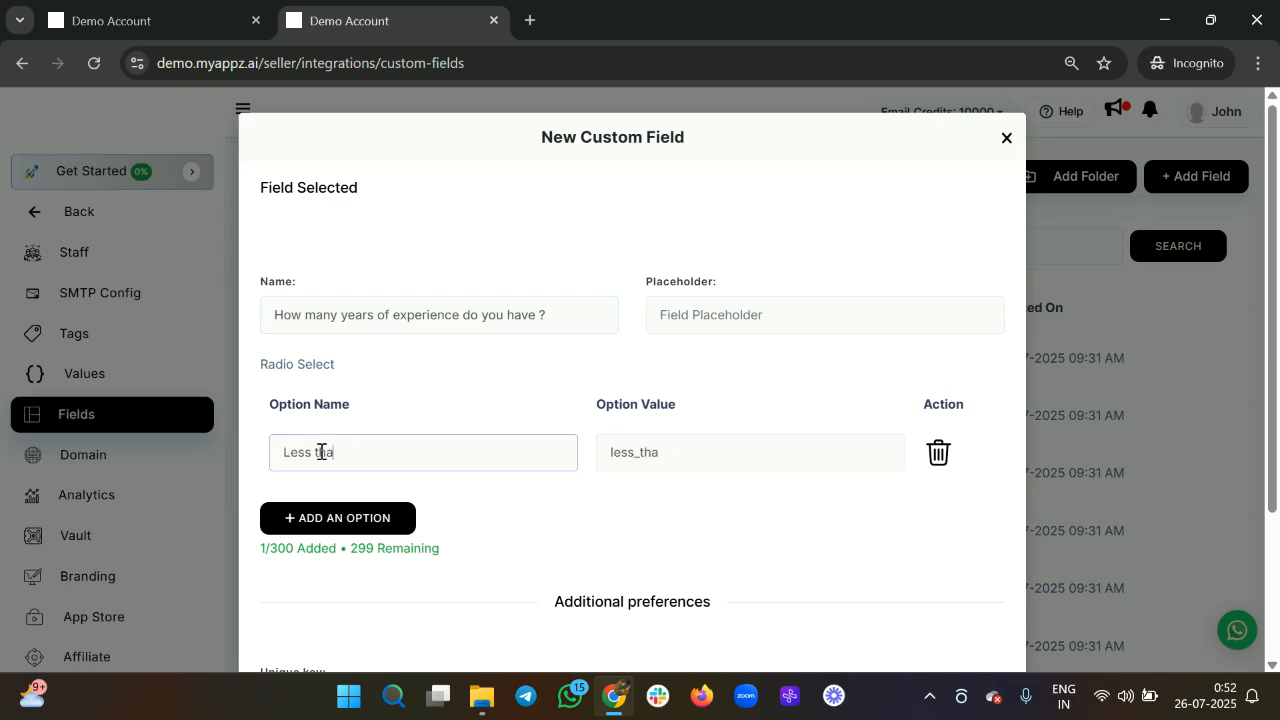
type("n 1 yer")
key("BackSpace")
key("BackSpace")
type("a")
key("BackSpace")
key("BackSpace")
type("r")
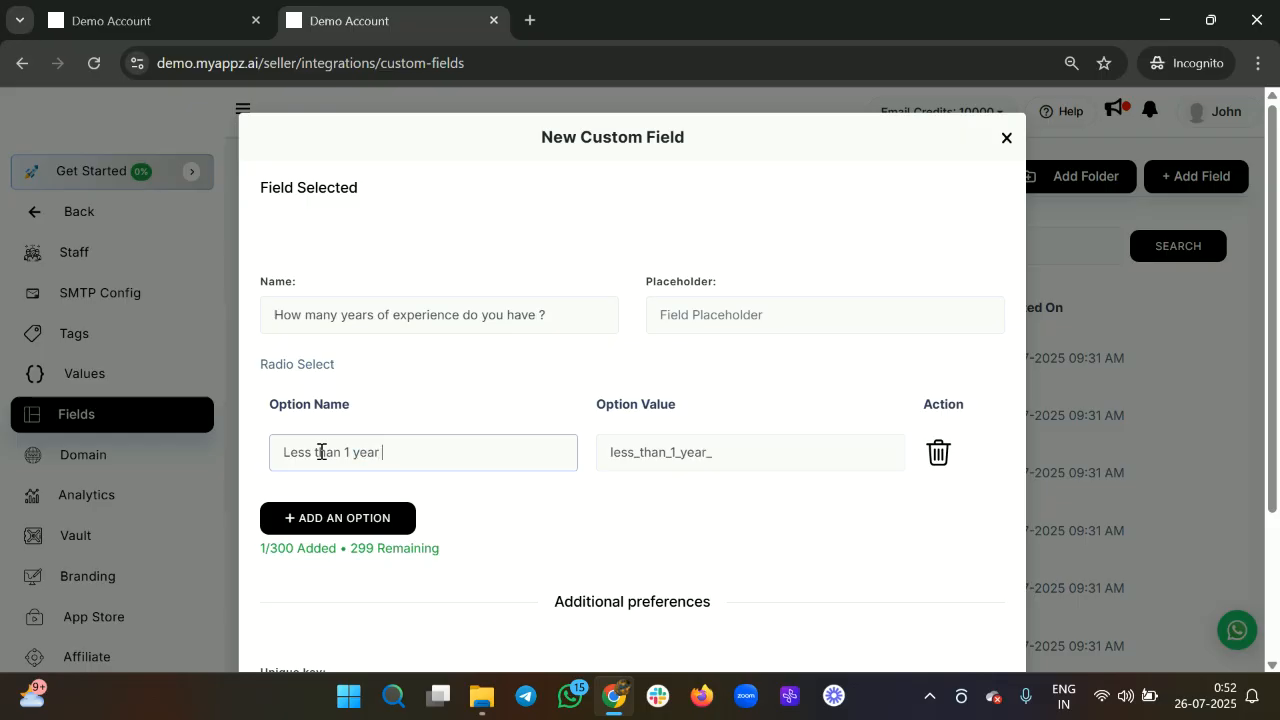
Add the second and third options, '1-5 Years' and '5-10 Years'.
left_click(340, 519)
left_click(322, 502)
type("1")
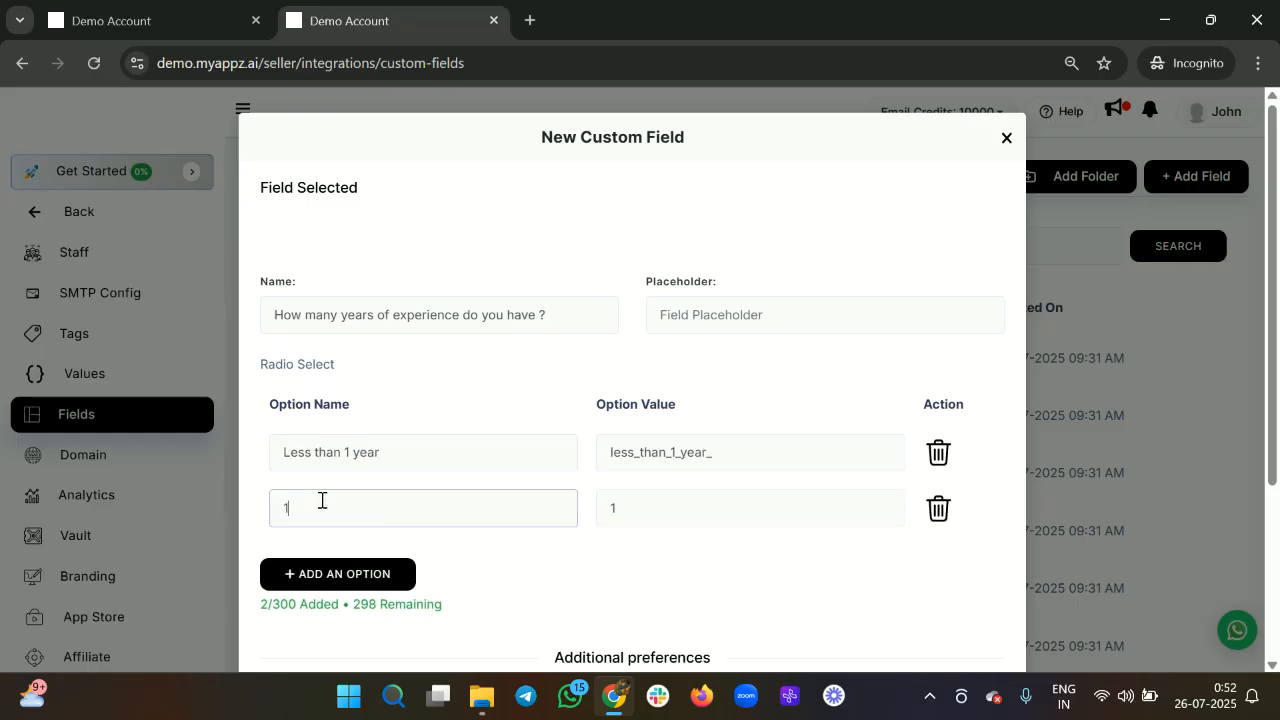
type("-5 years")
left_click(330, 573)
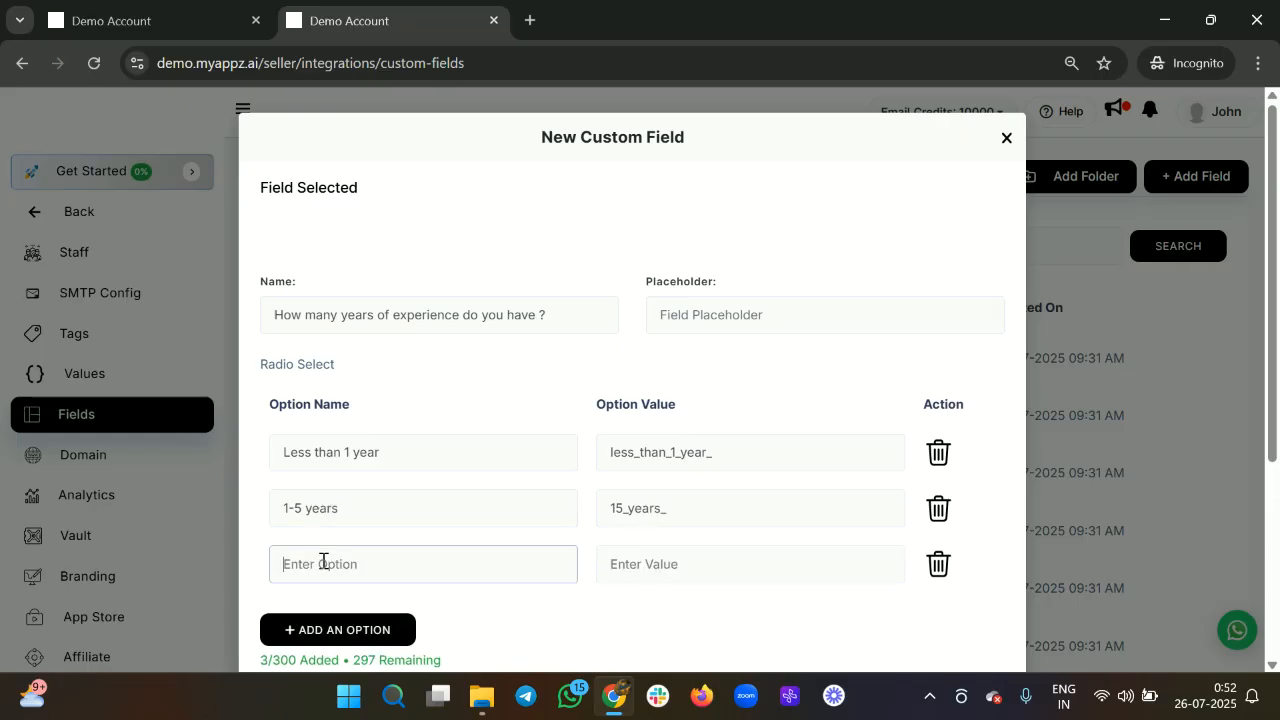
type("5-10")
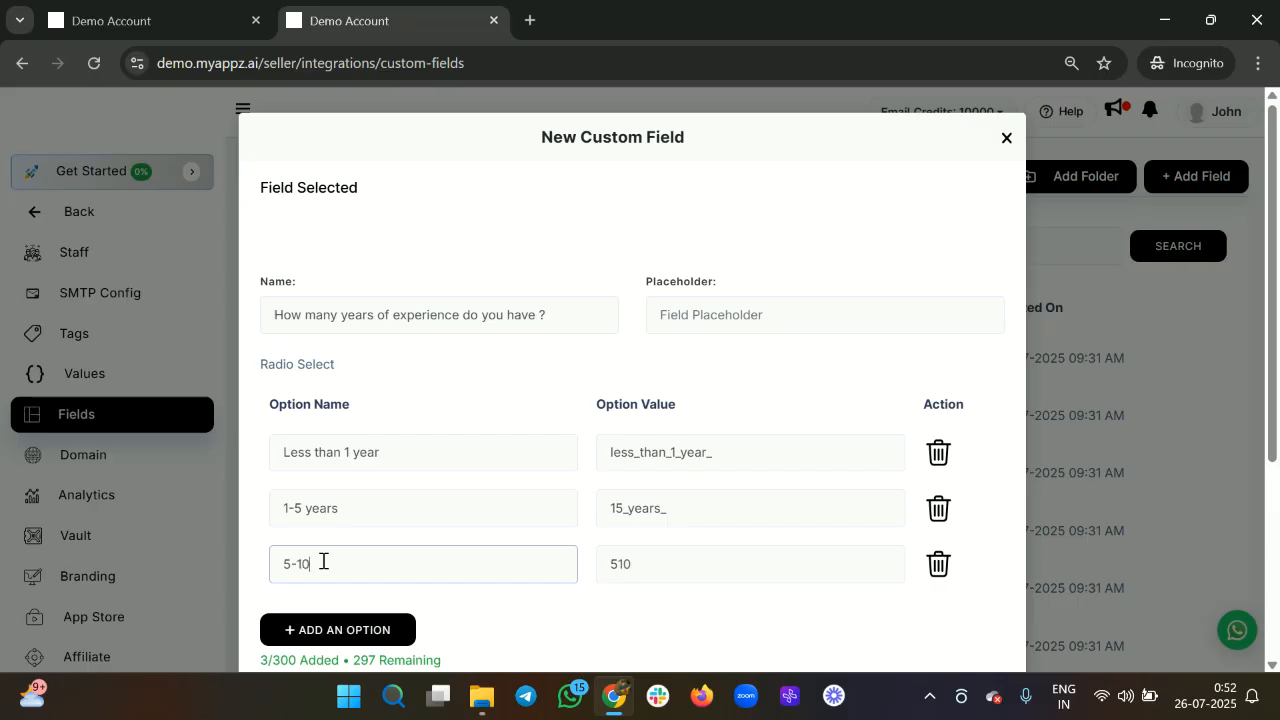
scroll(323, 561, "down", 1)
type("Years")
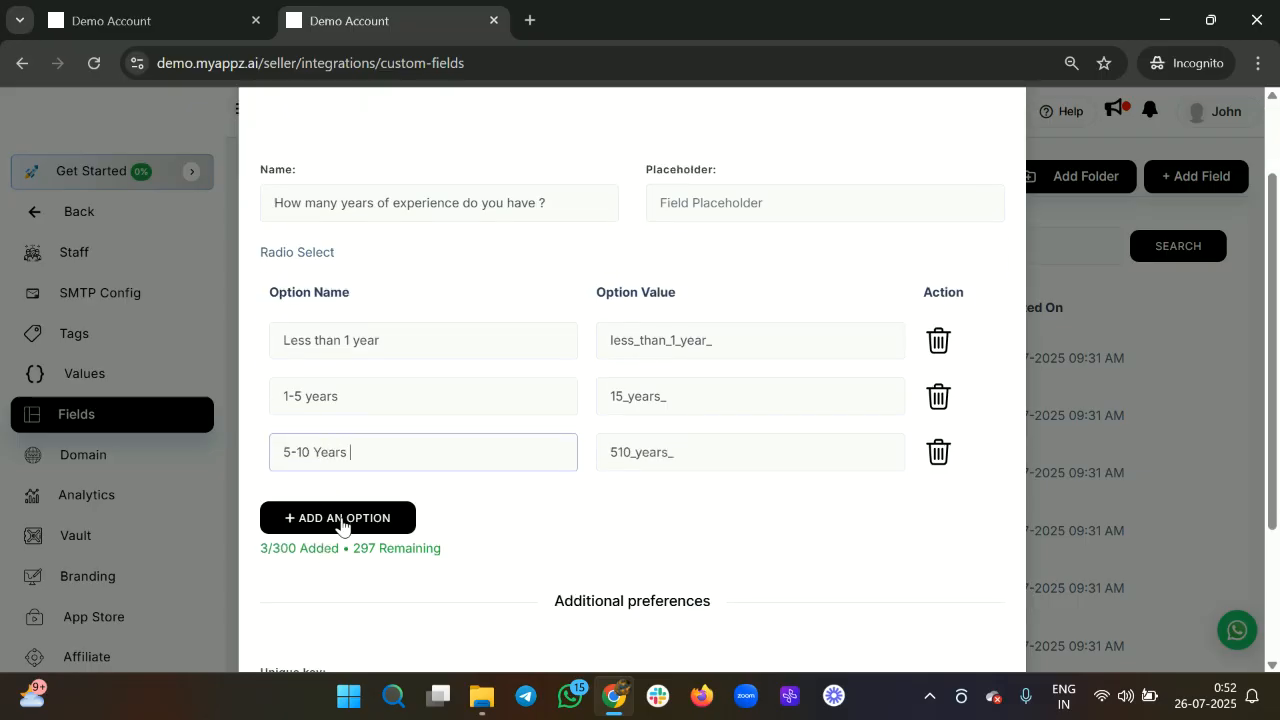
Capitalise 'Years' in the 'Less than 1 Year' and '1-5 Years' options.
left_click(314, 391)
key("BackSpace")
type("Y")
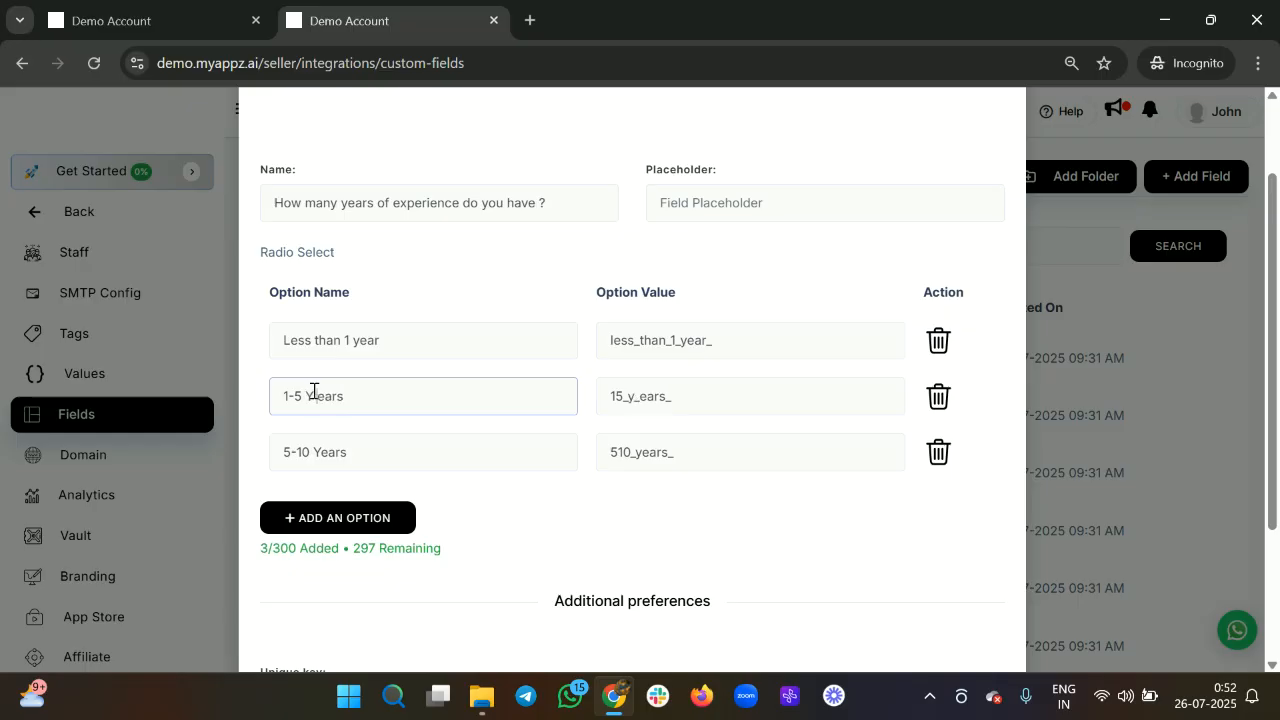
left_click(360, 346)
key("BackSpace")
type("Y")
Add the fourth option '10+ Years' and save the custom field.
scroll(360, 346, "down", 1)
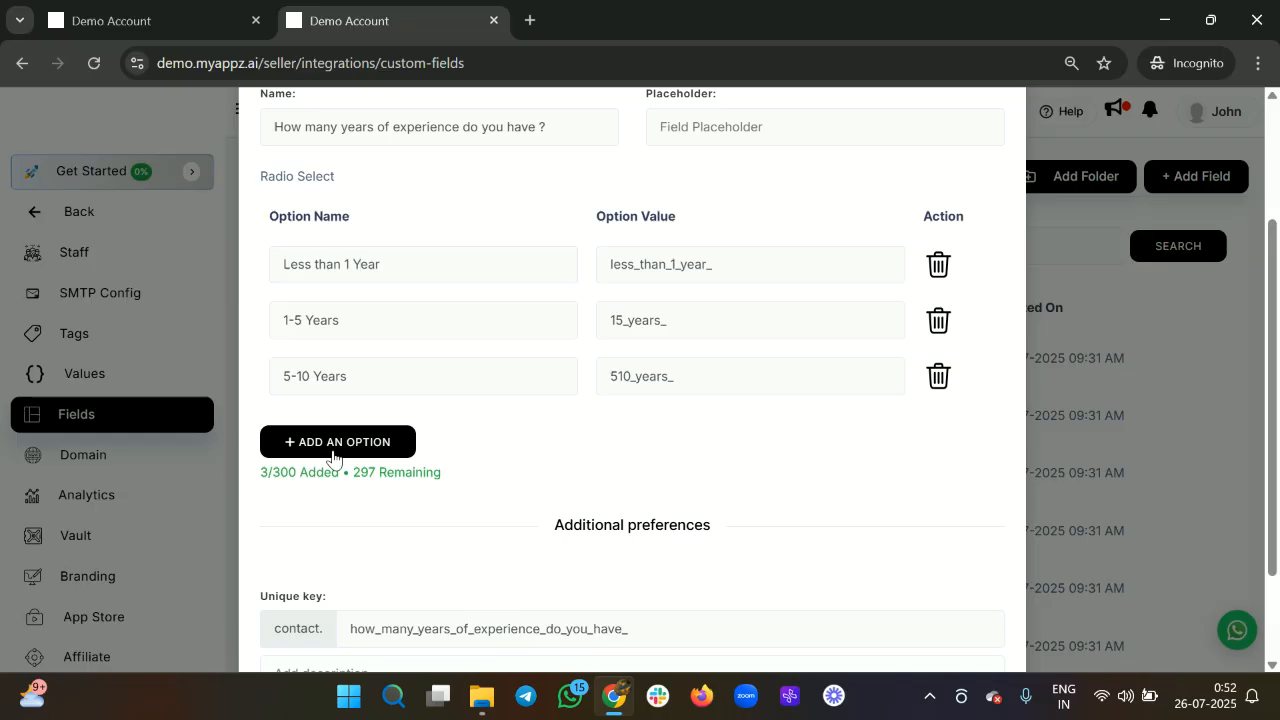
left_click(331, 437)
left_click(331, 436)
type("10+ Yer")
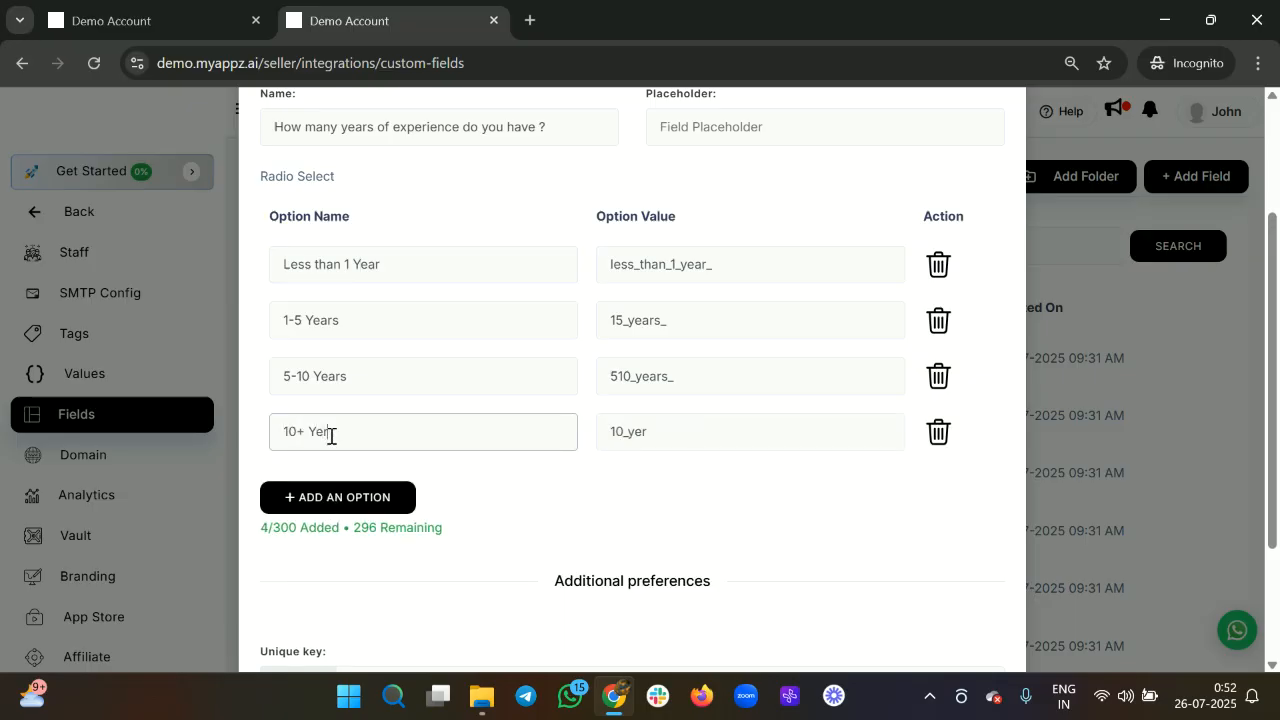
key("BackSpace")
type("ars")
scroll(331, 440, "down", 2)
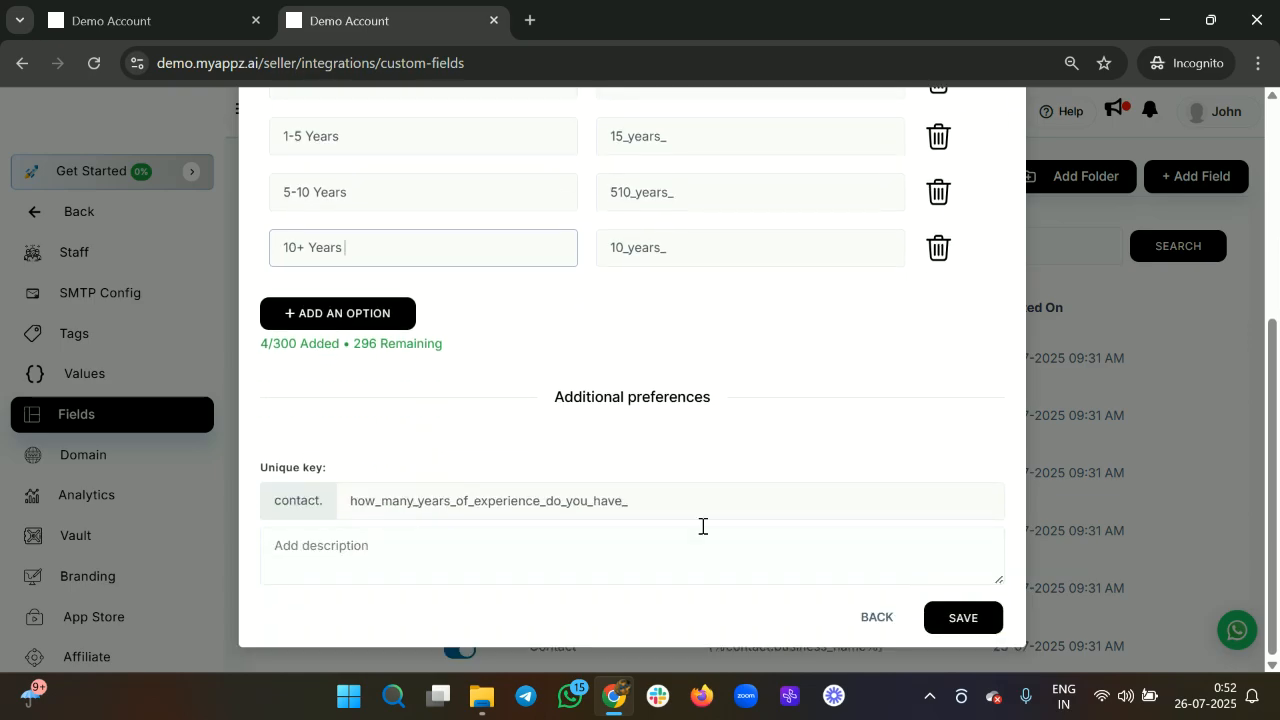
left_click(966, 617)
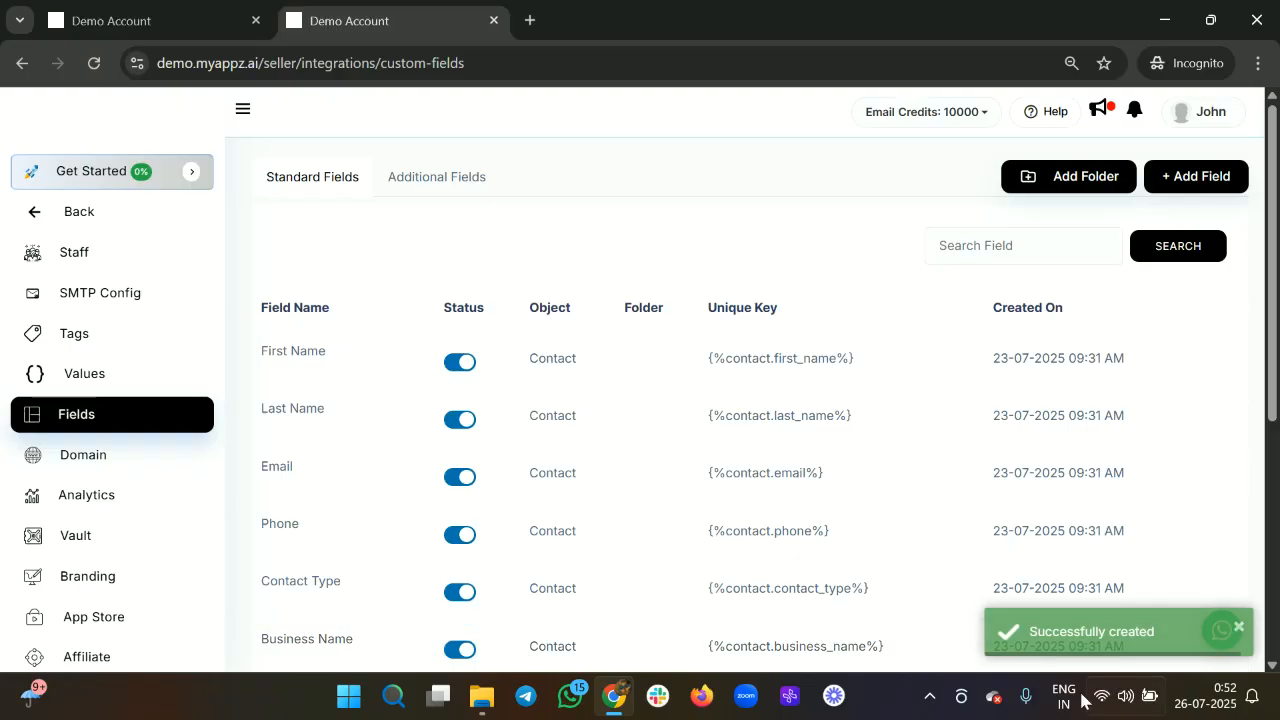
Attach 'How many years of experience do you have ?' to the event type as a required custom field.
scroll(940, 517, "down", 2)
scroll(940, 517, "down", 2)
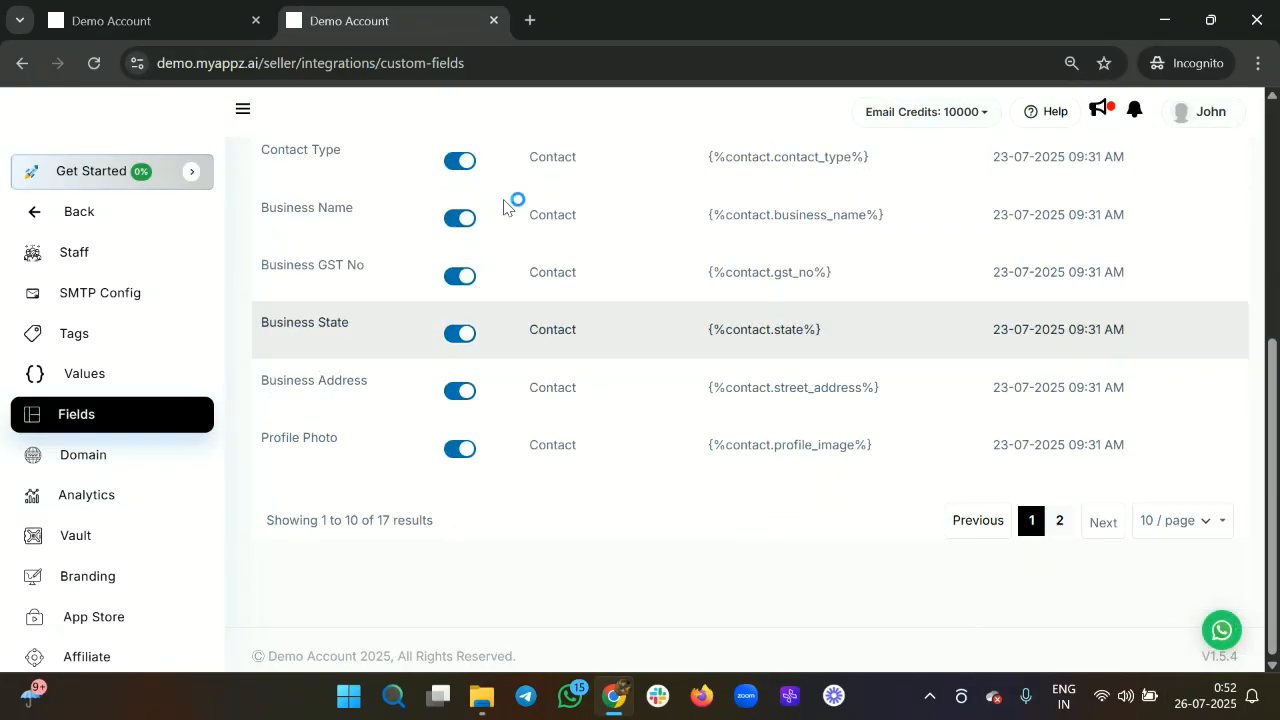
left_click(198, 38)
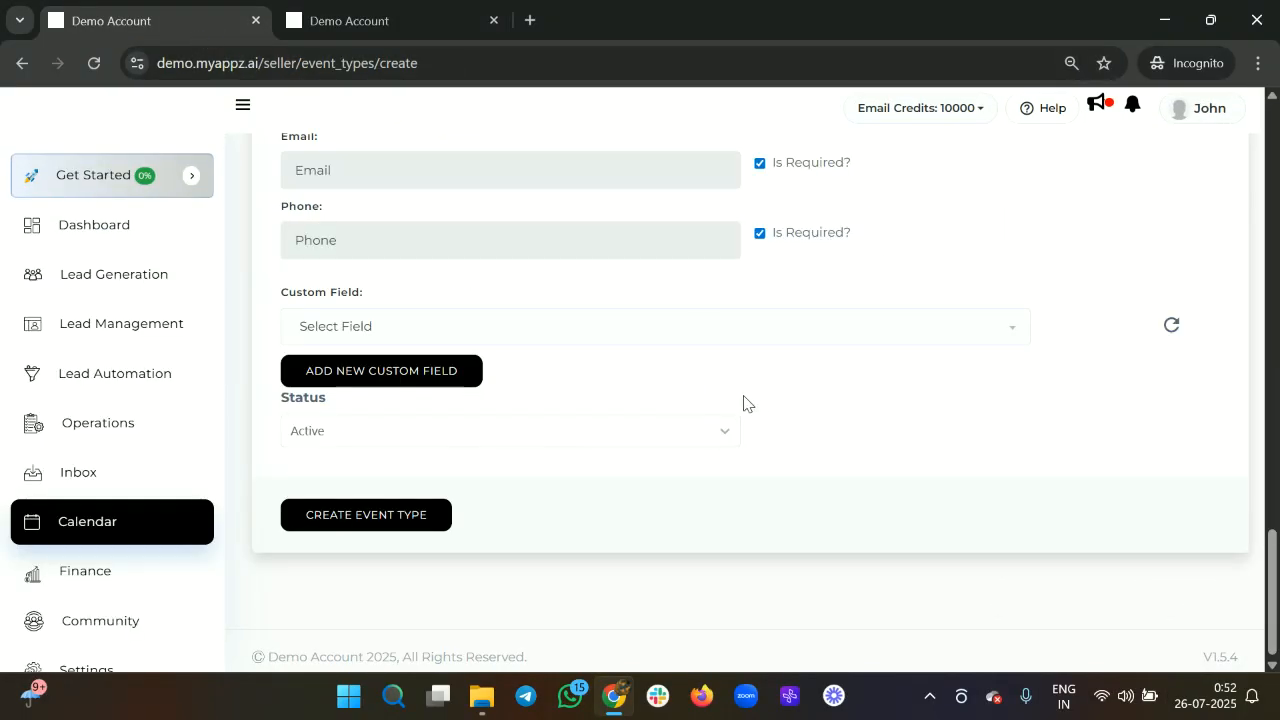
scroll(743, 403, "up", 1)
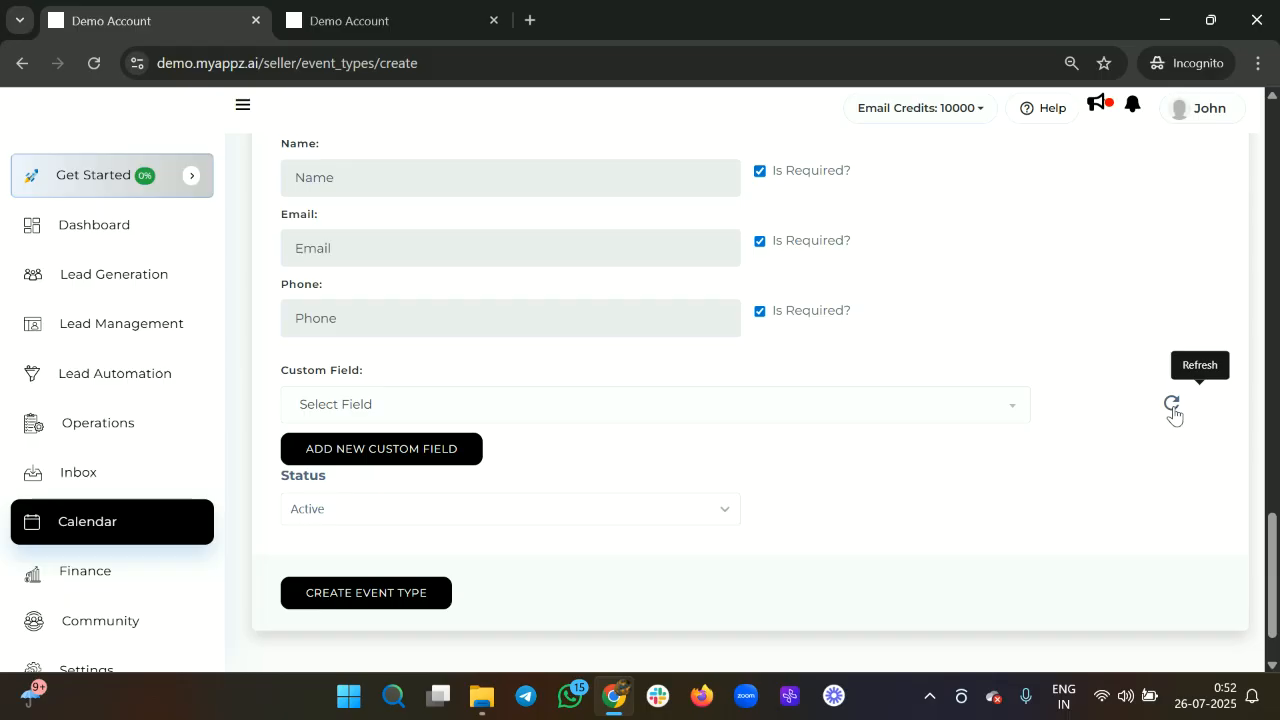
left_click(846, 417)
scroll(629, 537, "down", 5)
scroll(629, 537, "down", 1)
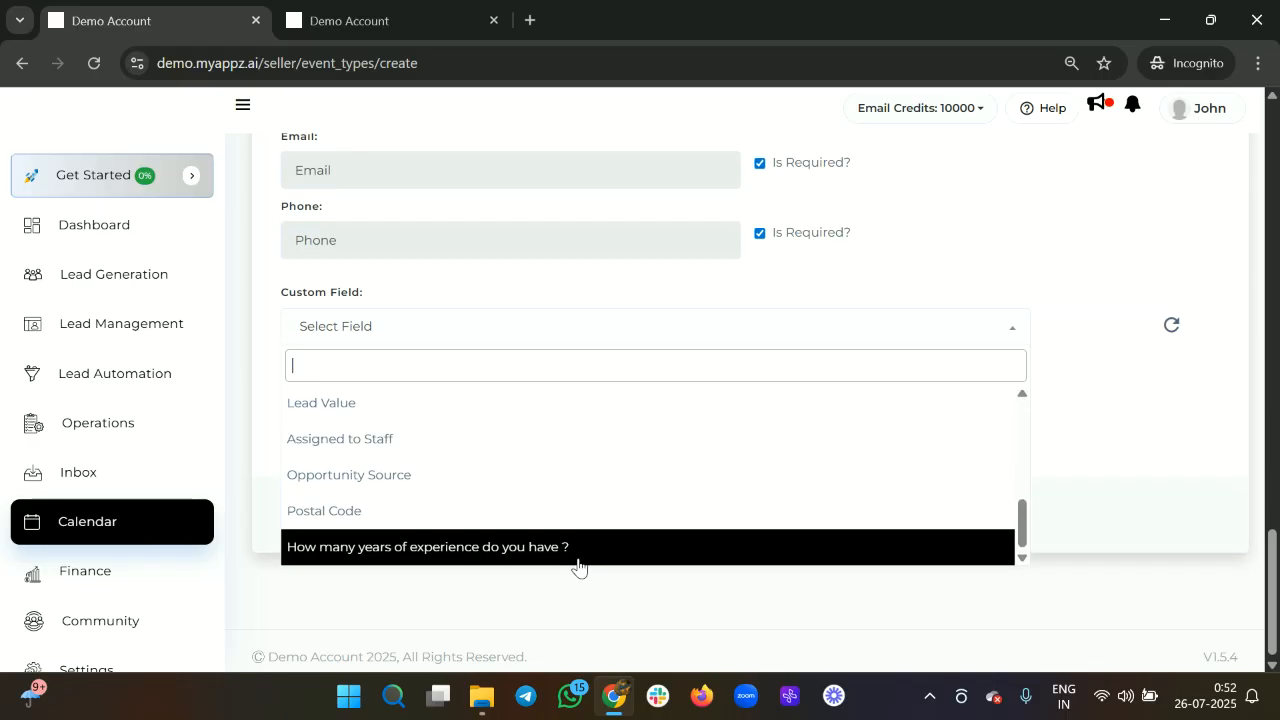
left_click(541, 549)
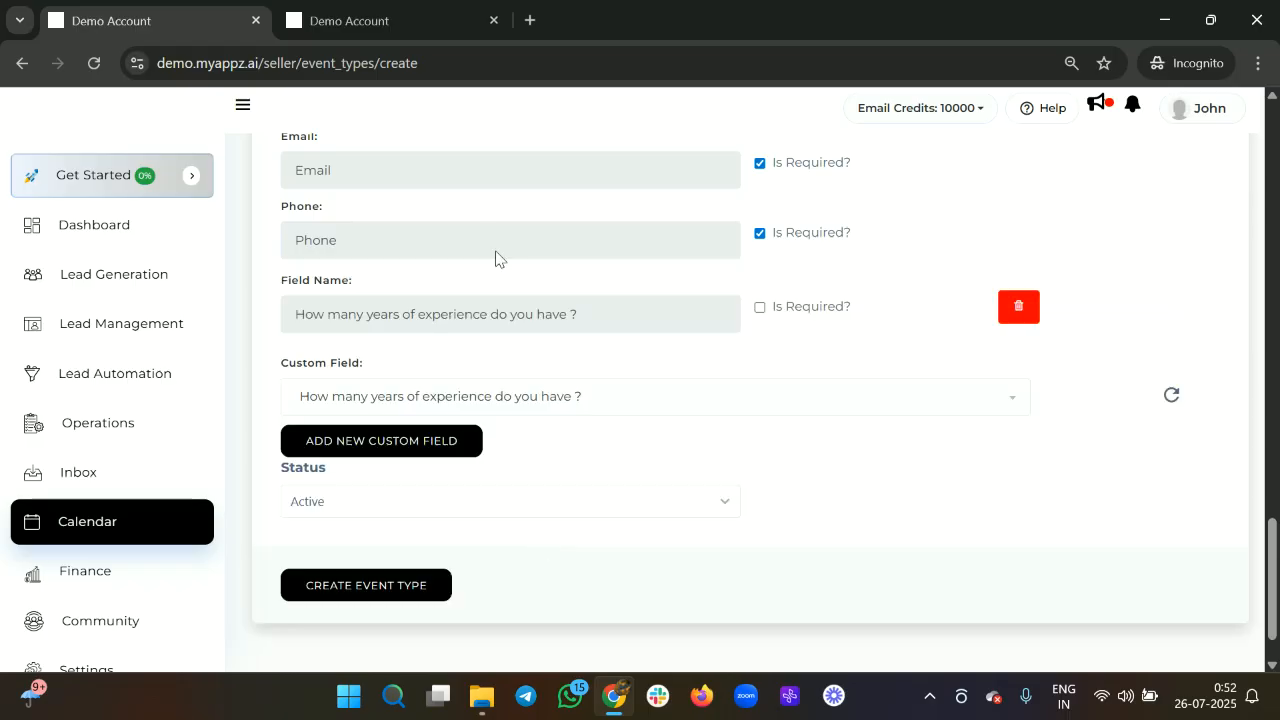
left_click(760, 307)
scroll(603, 438, "down", 1)
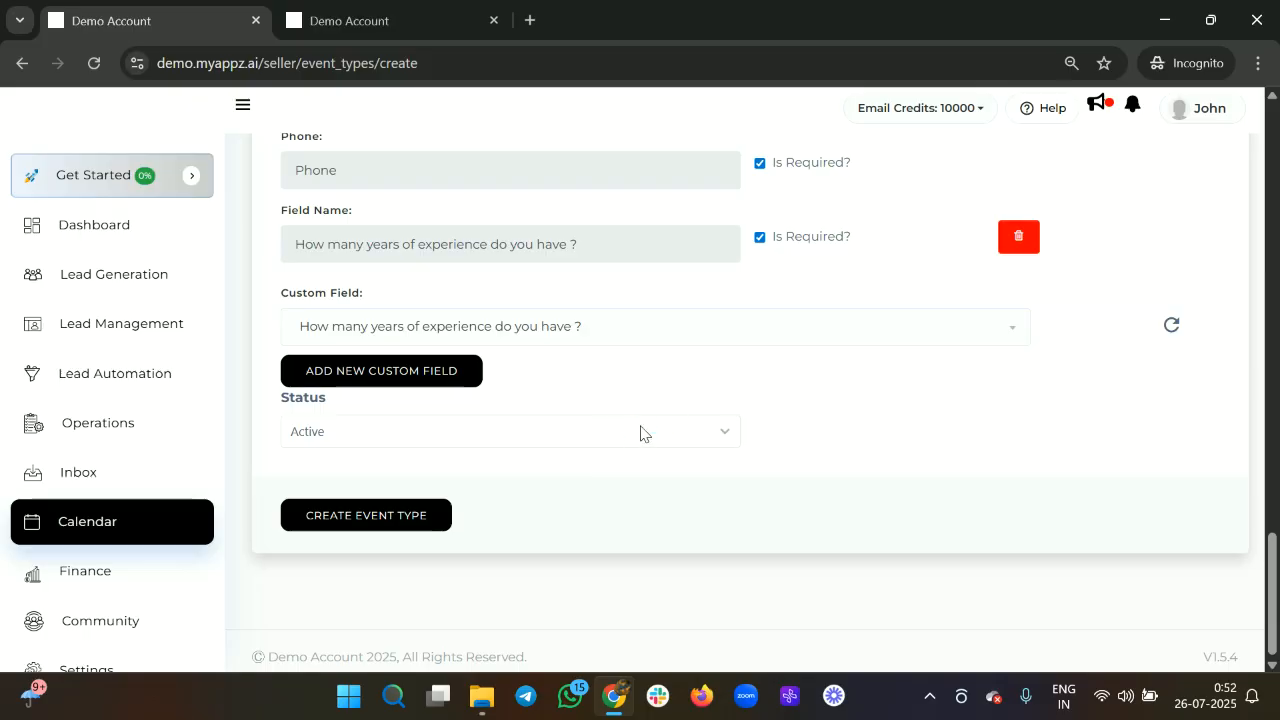
left_click(519, 430)
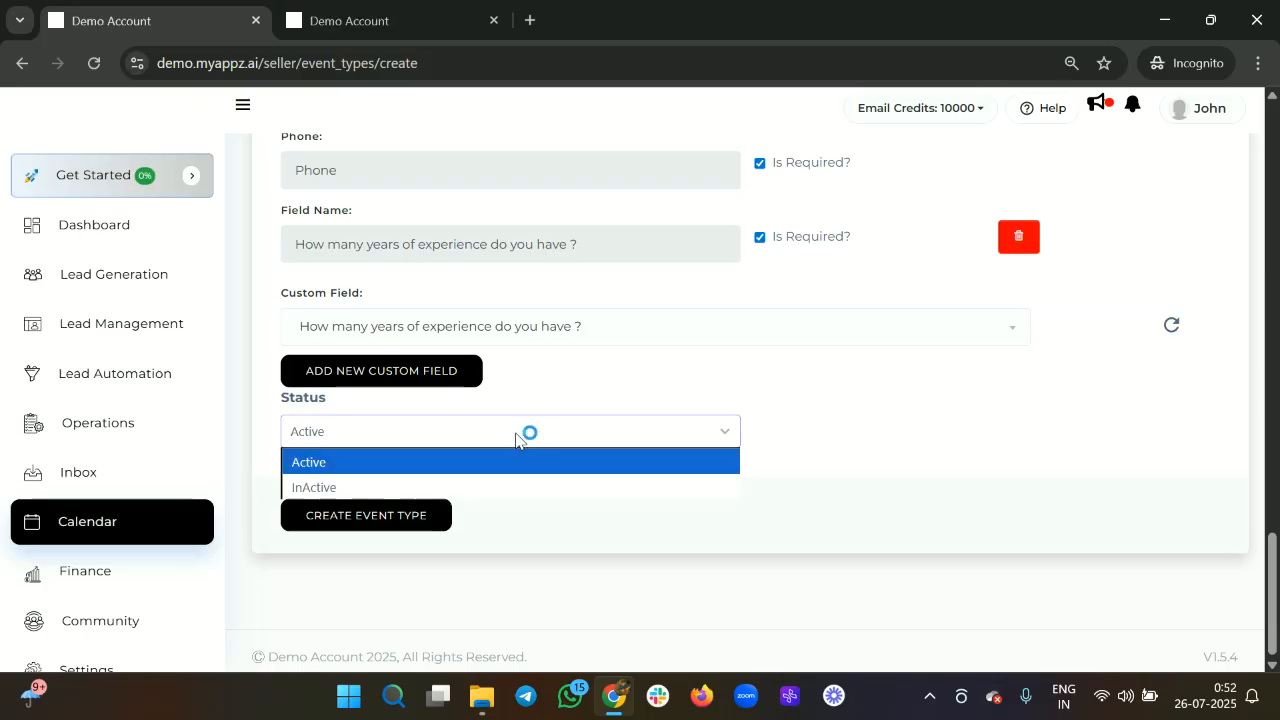
left_click(665, 470)
left_click(569, 431)
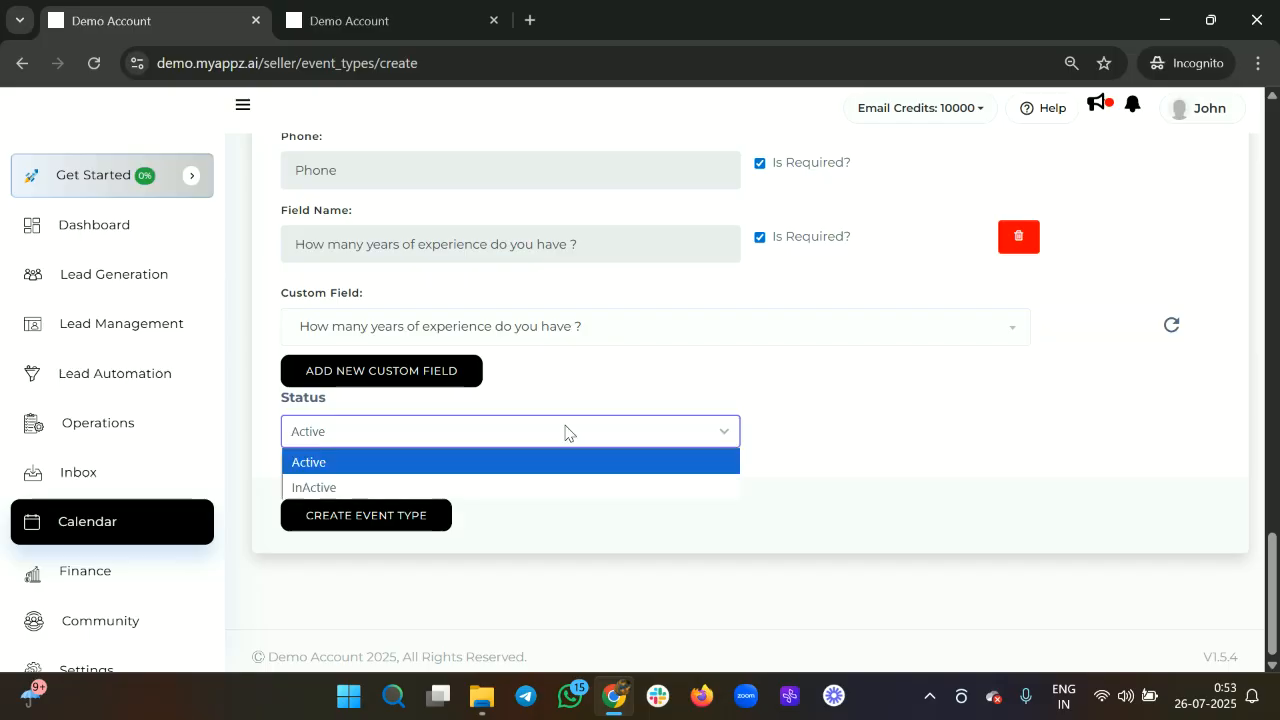
left_click(509, 470)
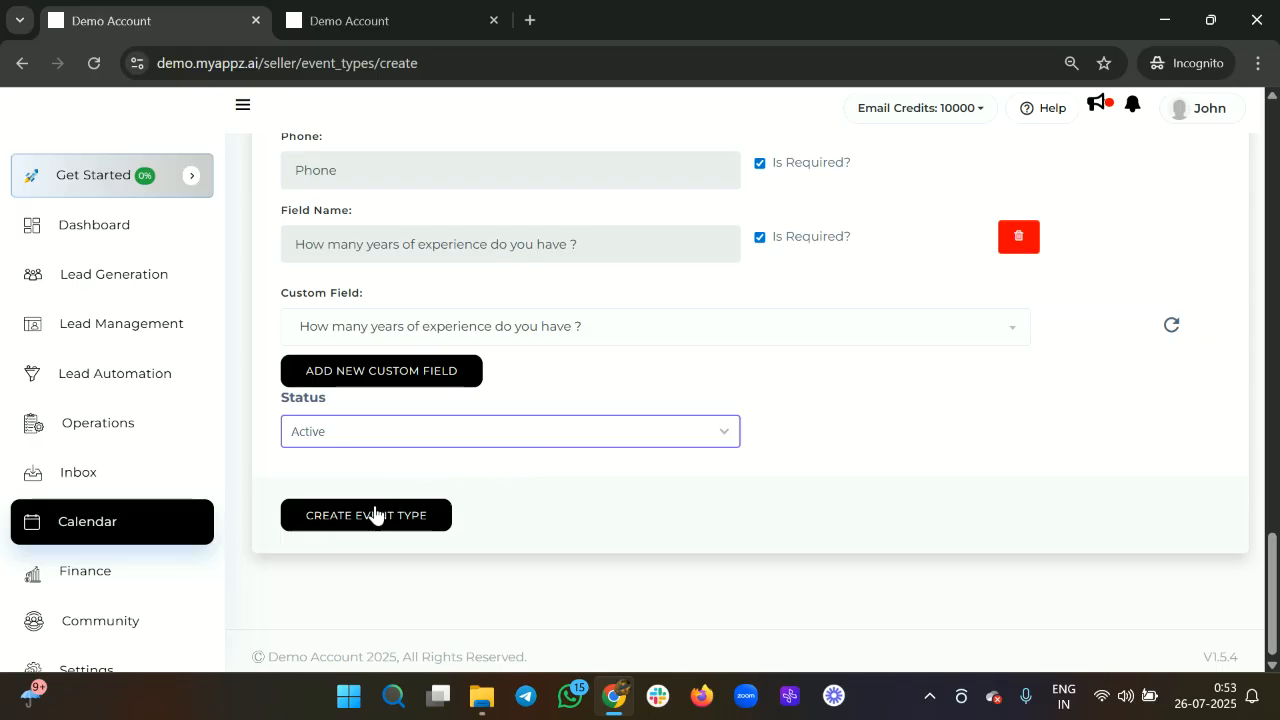
Create the Calendar 1 event type and open its booking link in a new private tab.
left_click(371, 516)
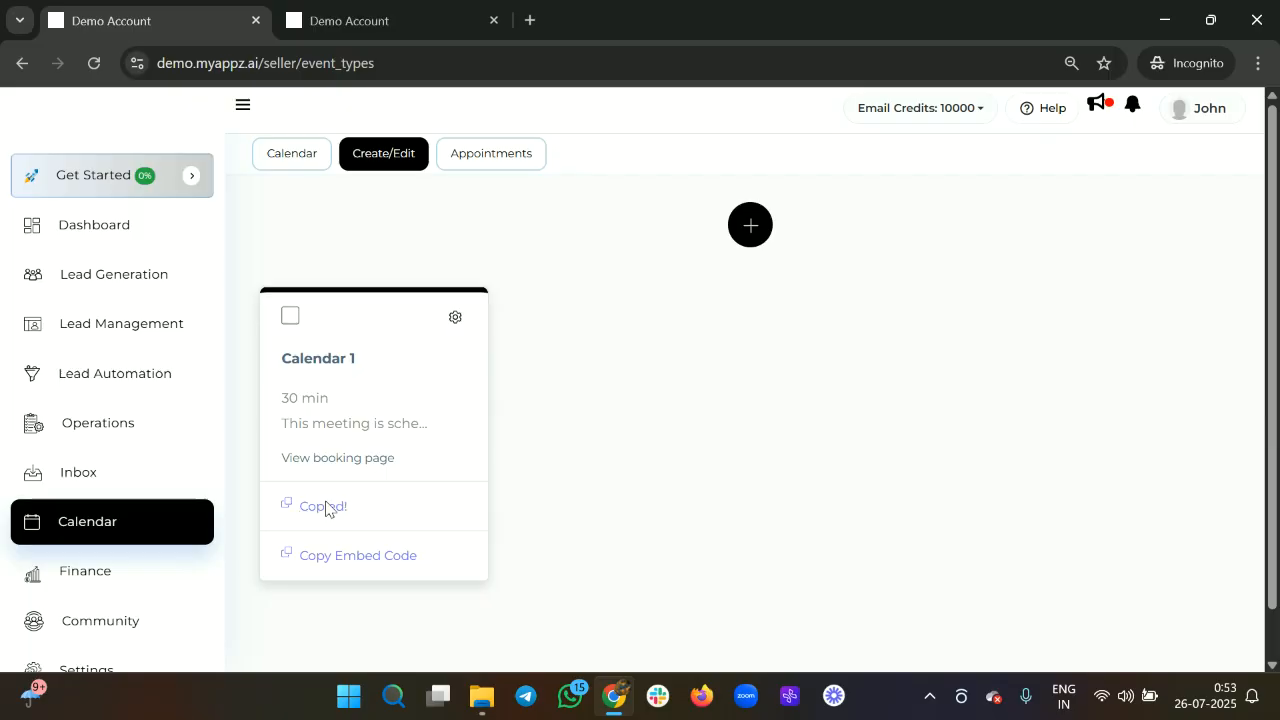
key("ctrl+t")
type("https://demo.myappz.ai/u/59446/calendar-1-")
key("Return")
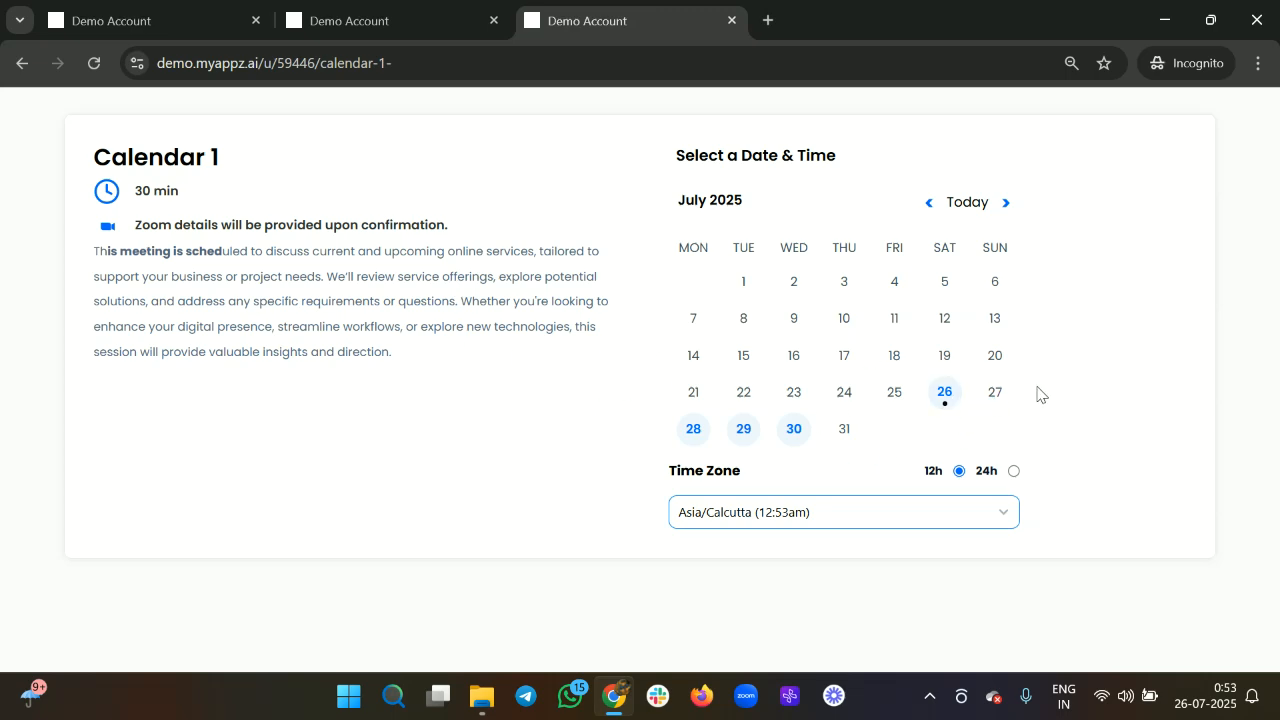
Pick Saturday, July 26 and confirm the 11:00am slot on the Calendar 1 booking page.
left_click(940, 408)
scroll(1067, 330, "down", 3)
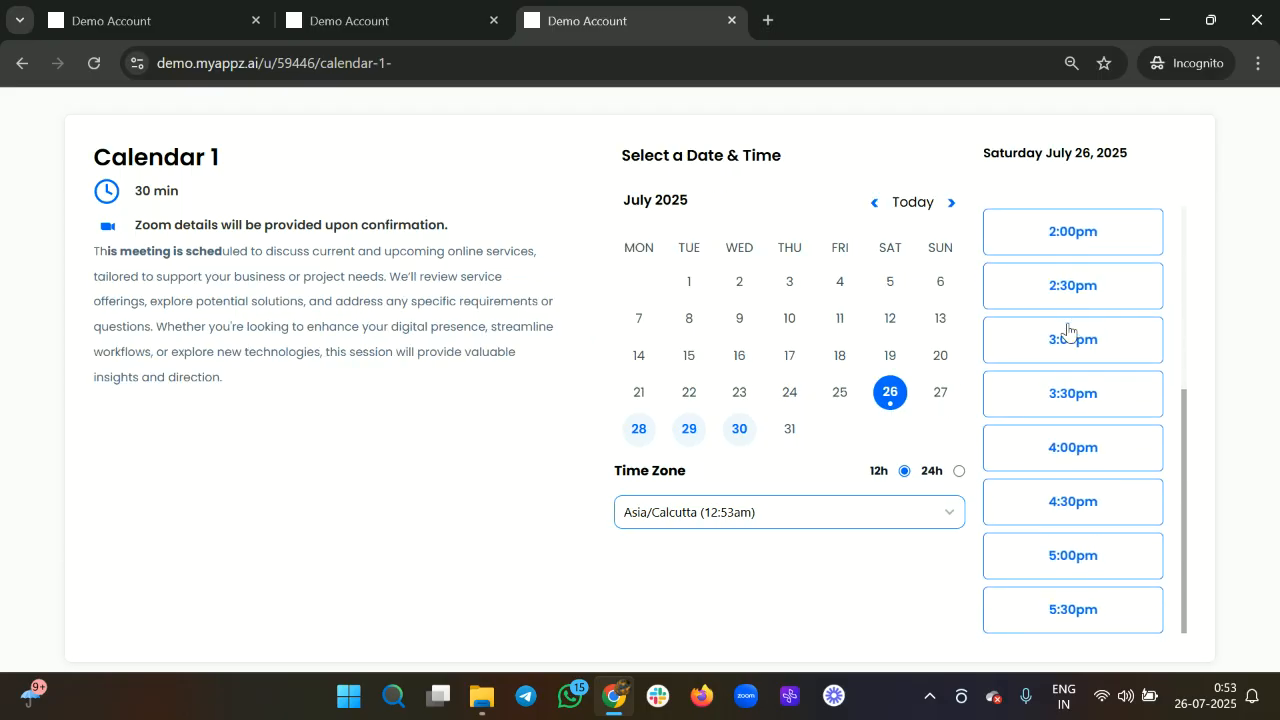
scroll(1067, 330, "up", 3)
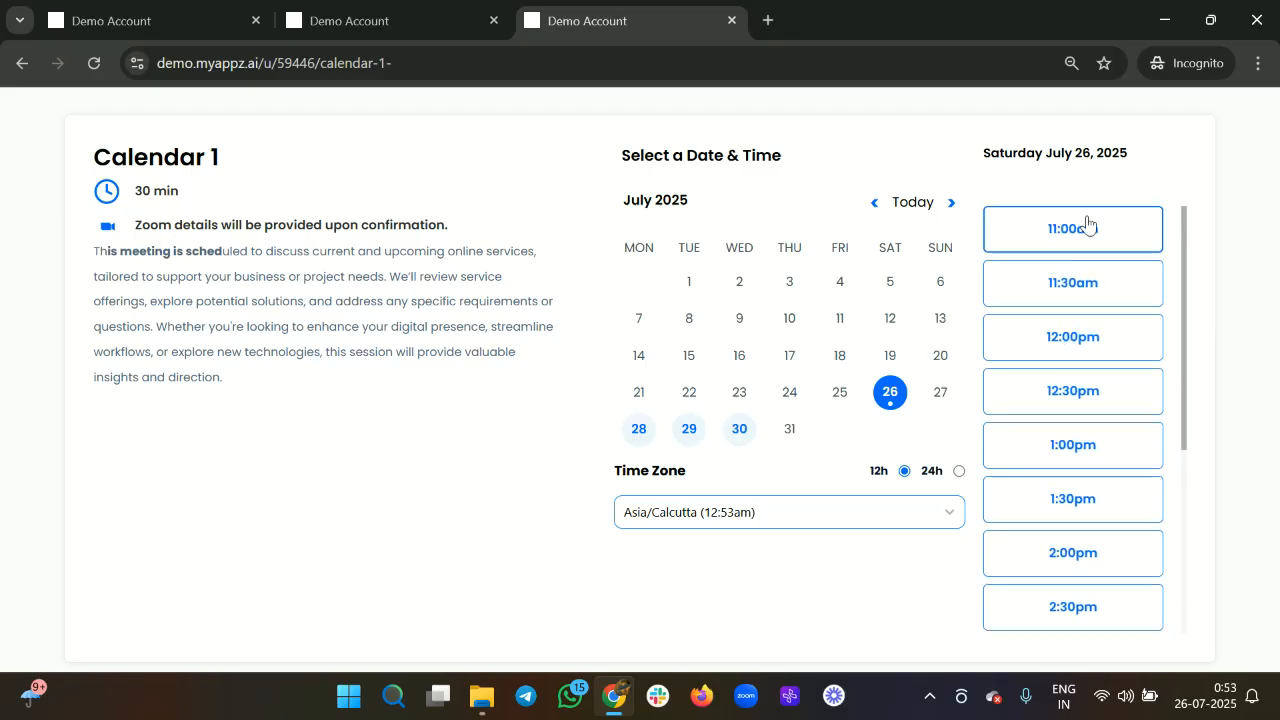
scroll(1089, 240, "down", 3)
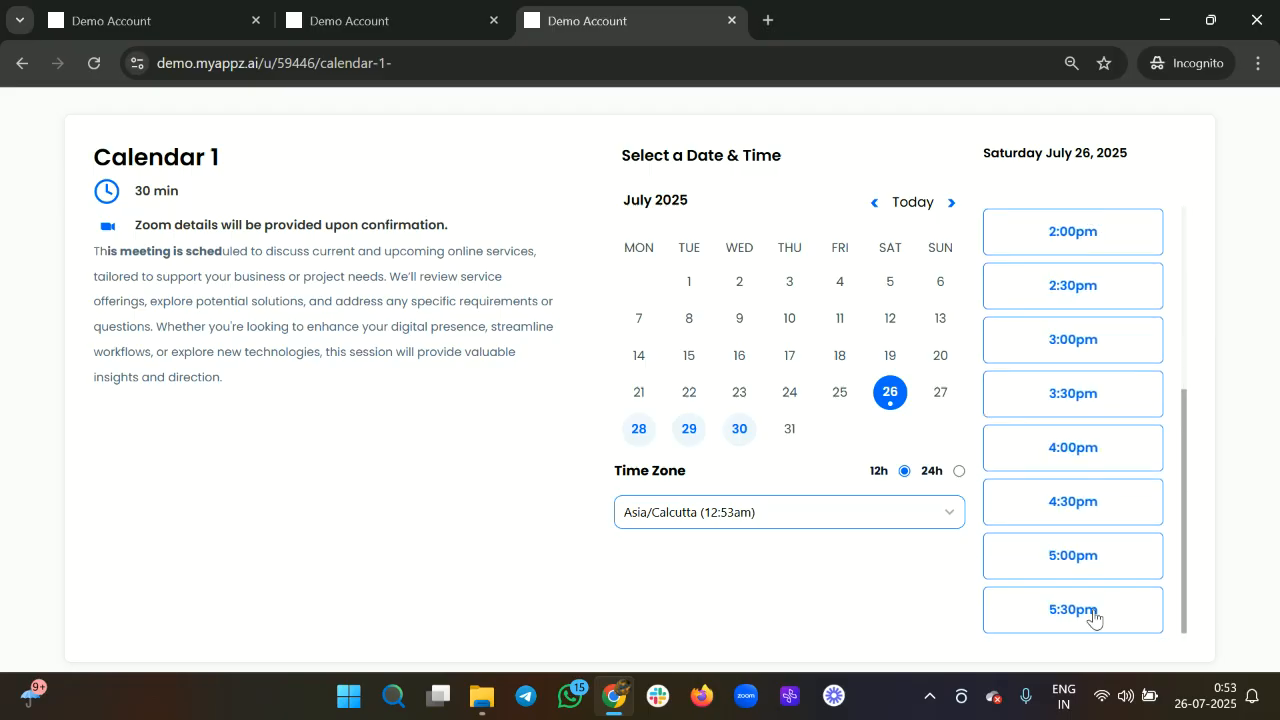
scroll(1077, 491, "up", 3)
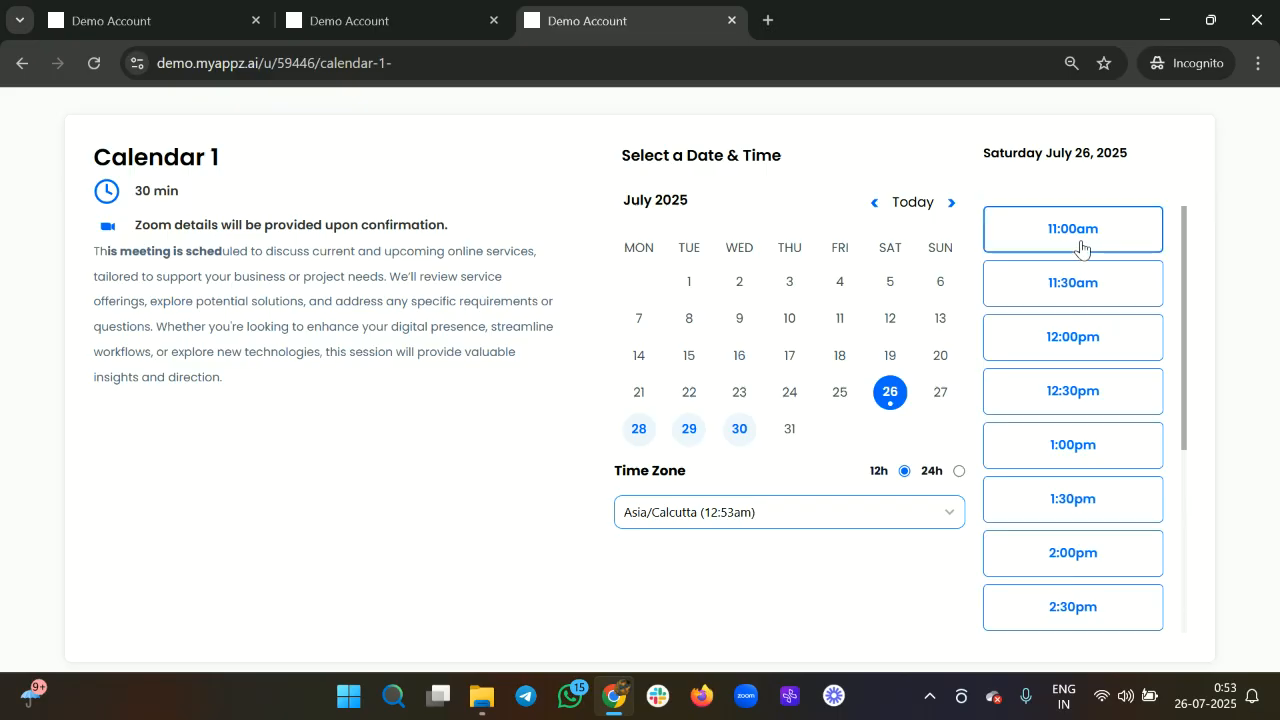
left_click(1081, 249)
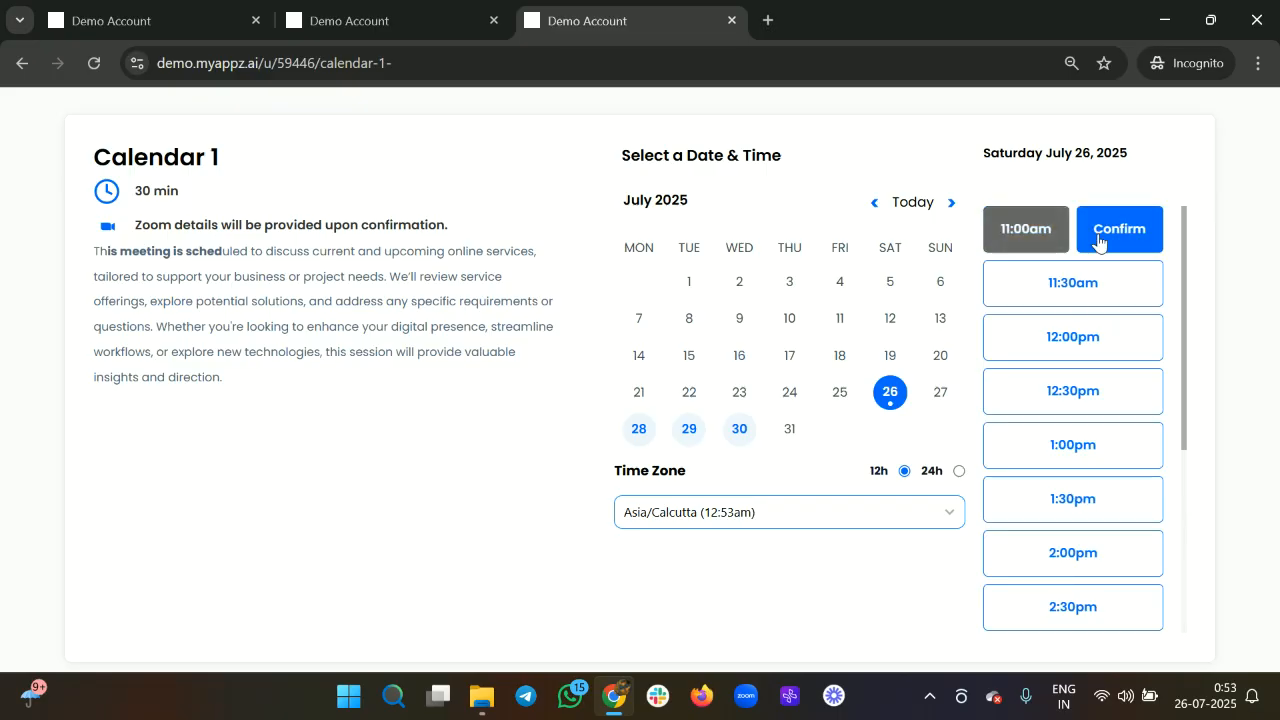
left_click(1099, 241)
Enter the booker's name, e-mail and phone, answer 1-5 Years, and schedule the meeting.
left_click(692, 223)
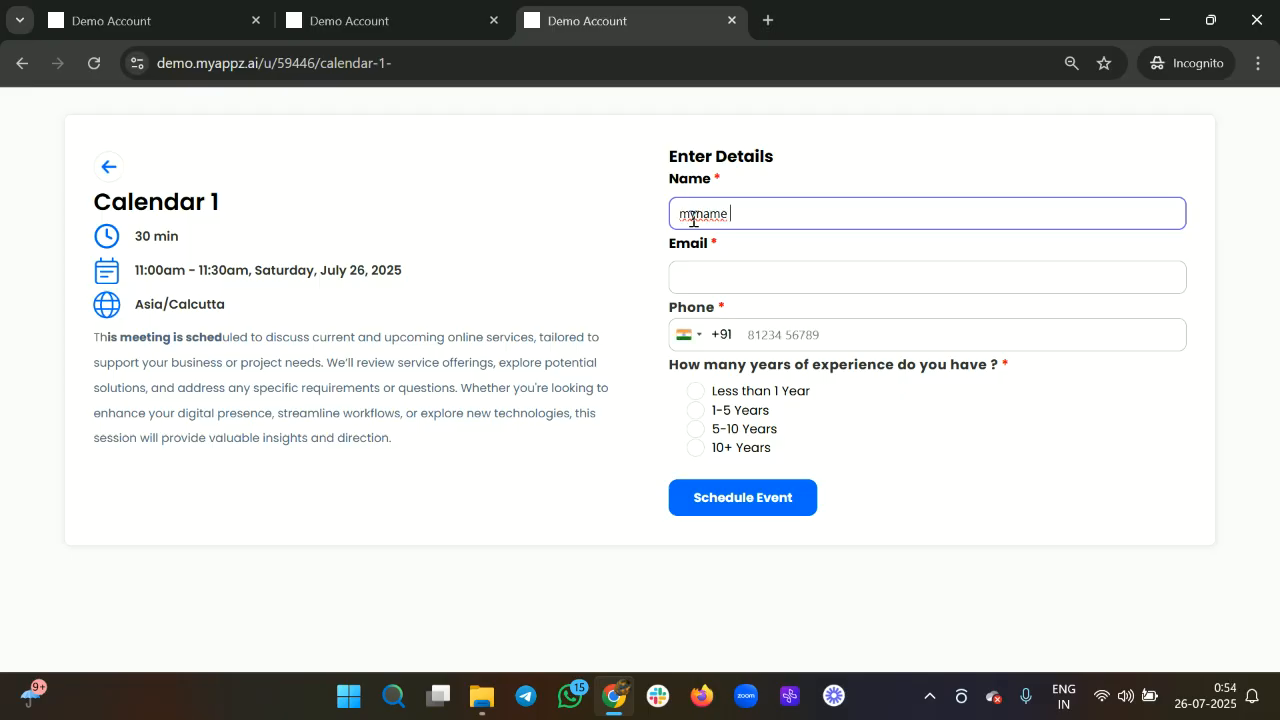
left_click(706, 280)
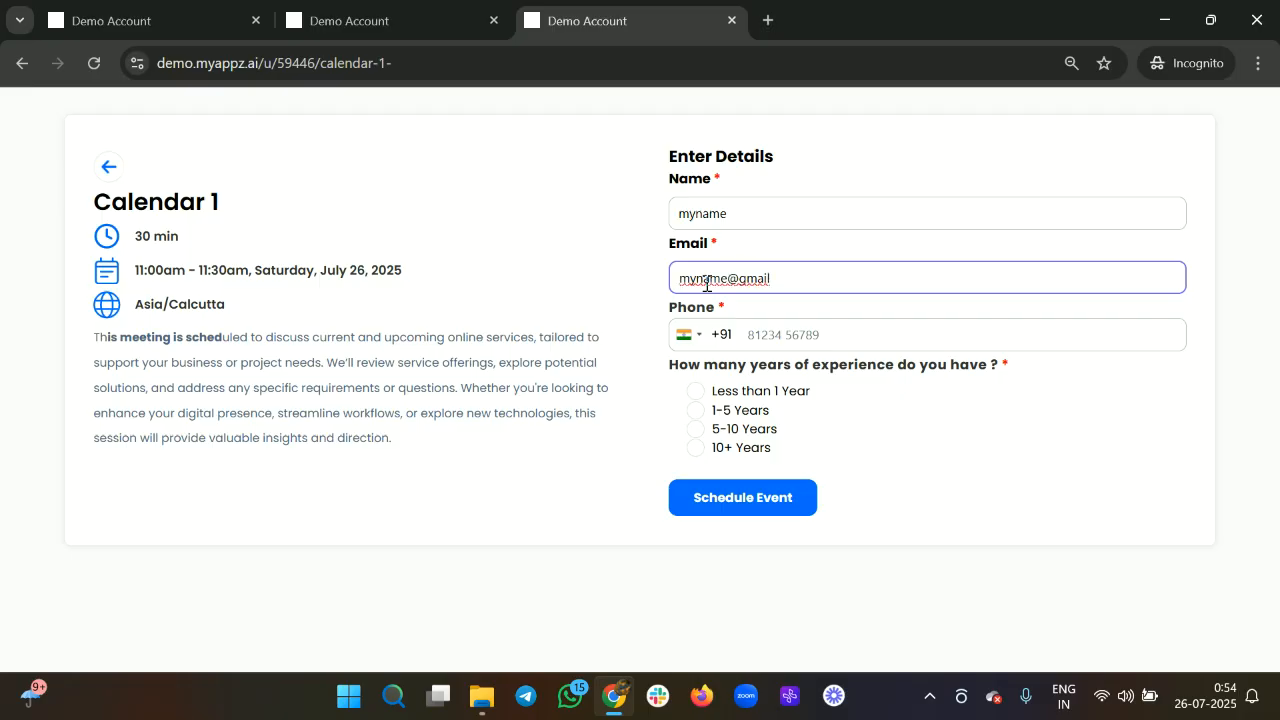
left_click(766, 350)
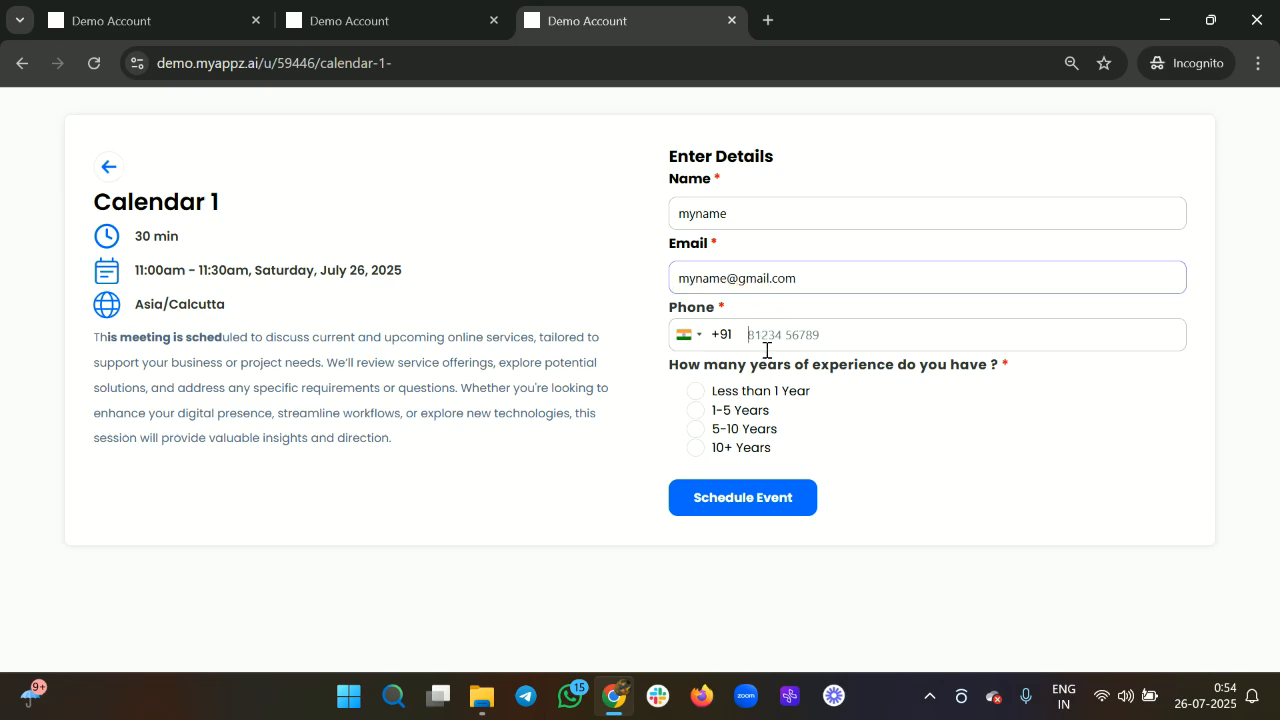
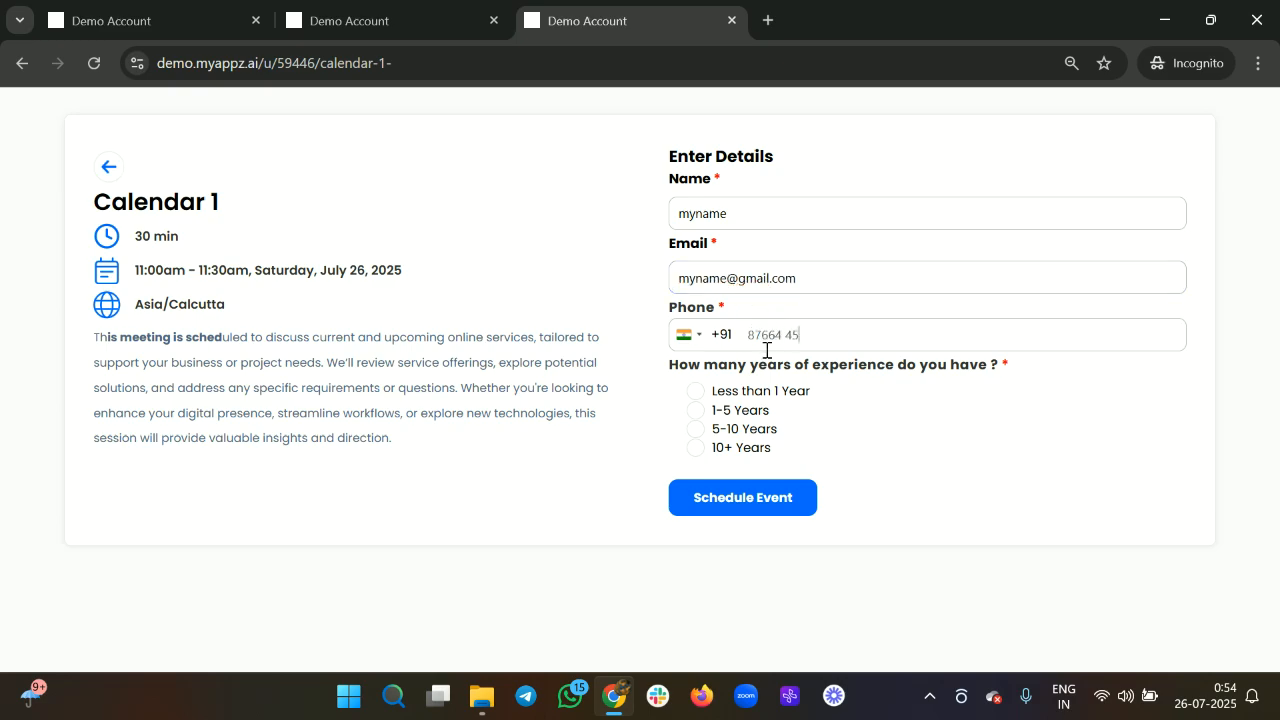
left_click(696, 411)
left_click_drag(143, 352, 282, 388)
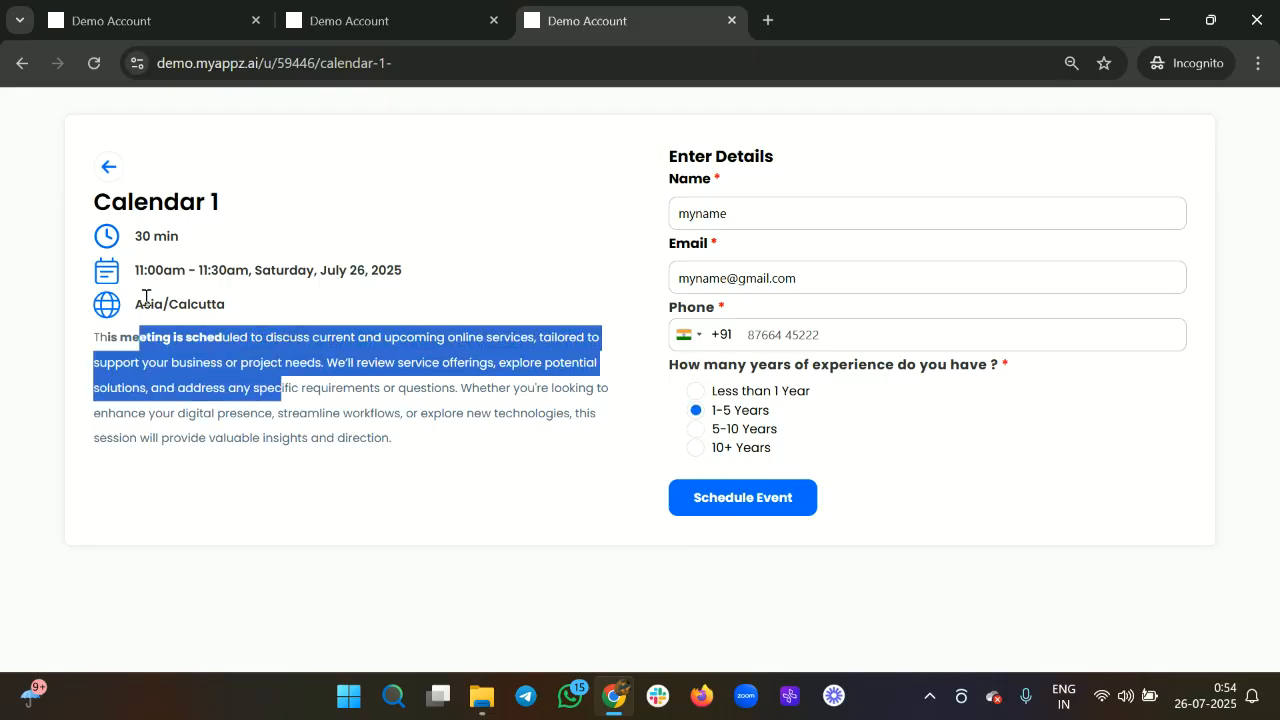
left_click_drag(145, 297, 323, 286)
left_click_drag(172, 270, 333, 276)
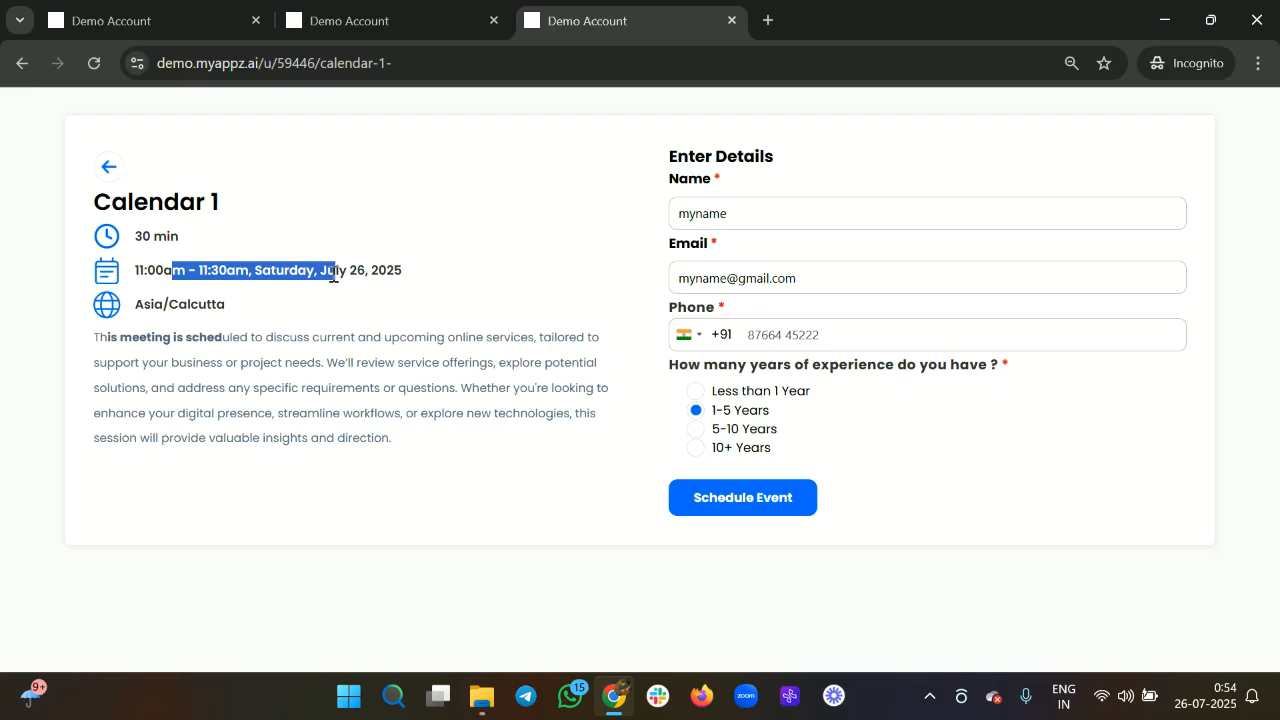
left_click(750, 502)
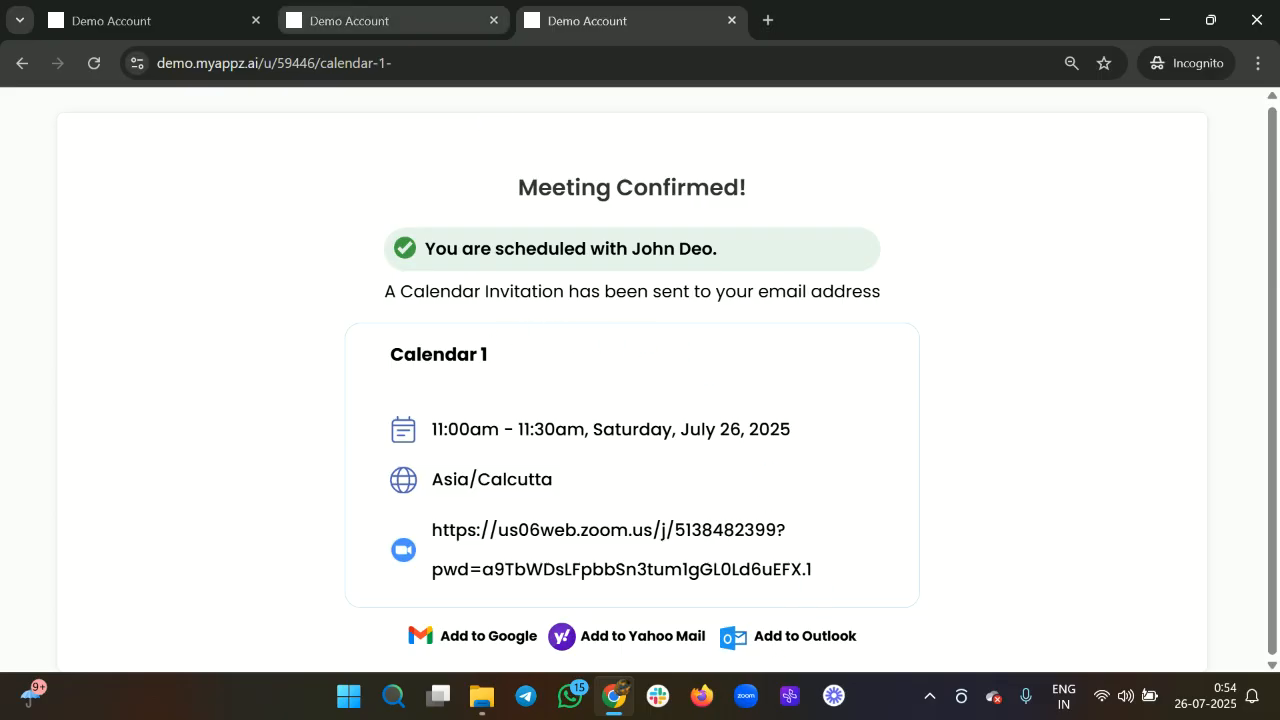
Open the seller bookings calendar and filter it to Calendar 1.
left_click(200, 20)
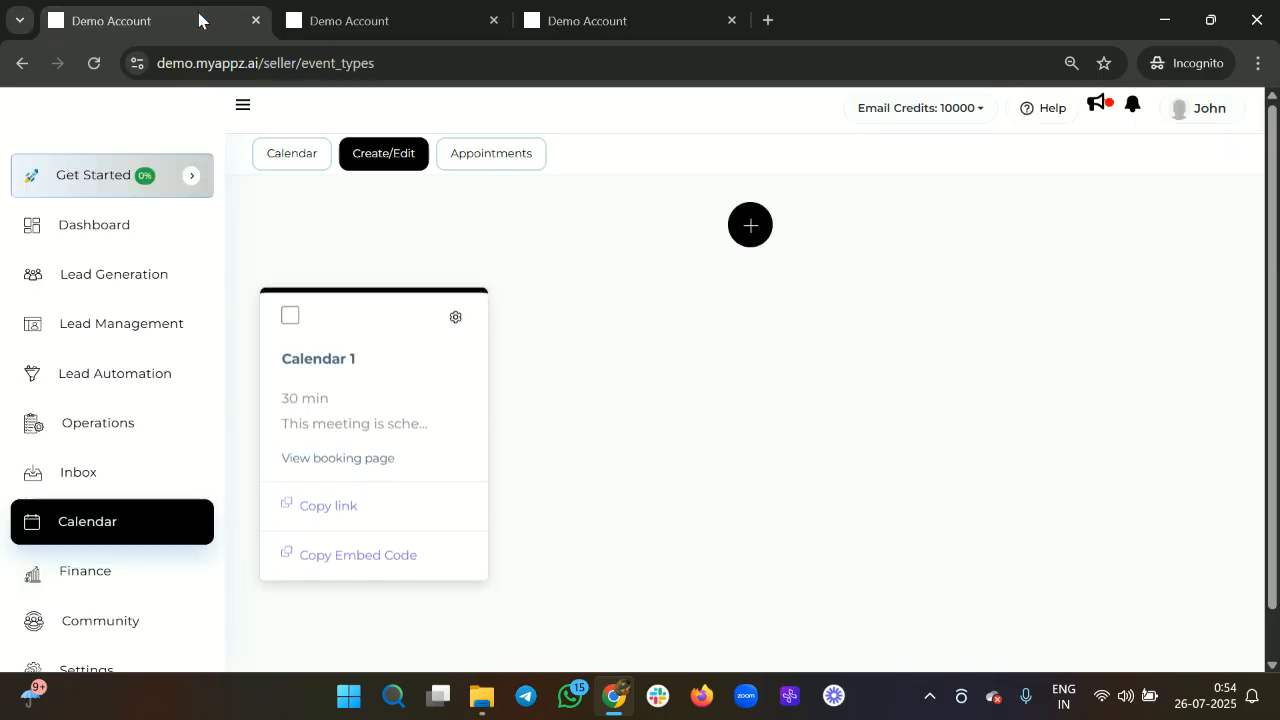
left_click(283, 163)
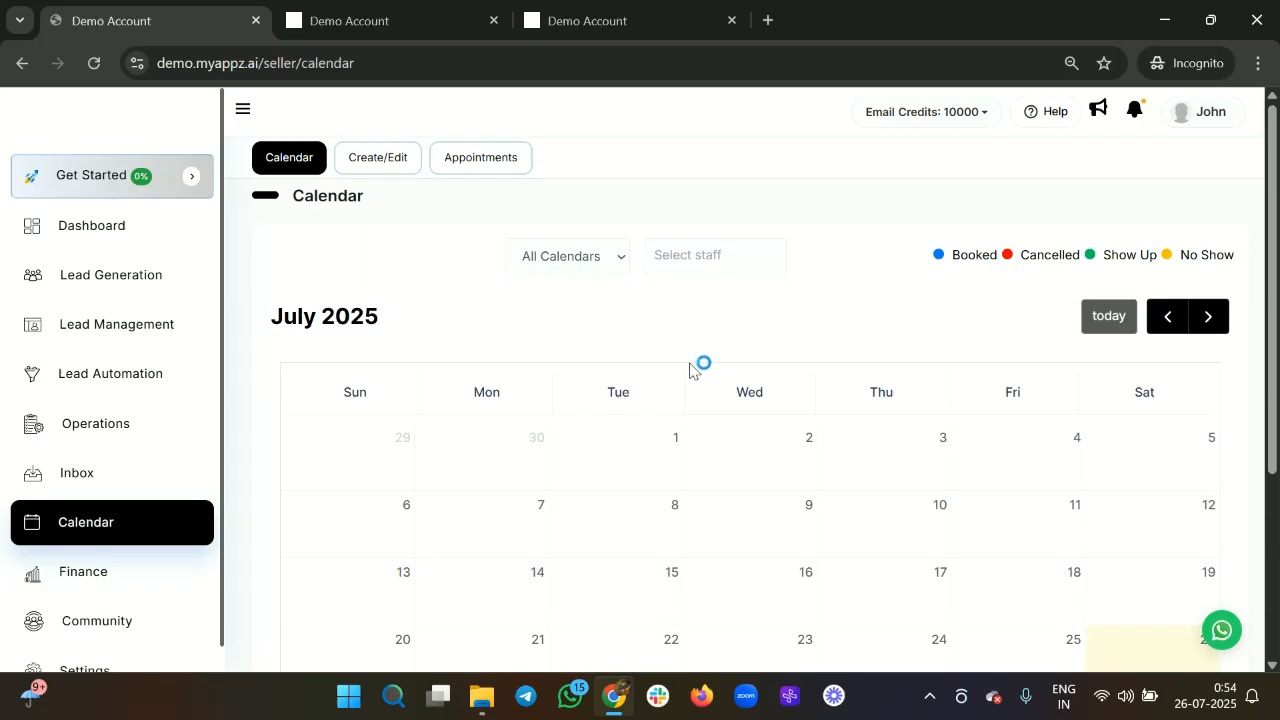
scroll(826, 457, "down", 3)
scroll(826, 457, "up", 3)
left_click(590, 258)
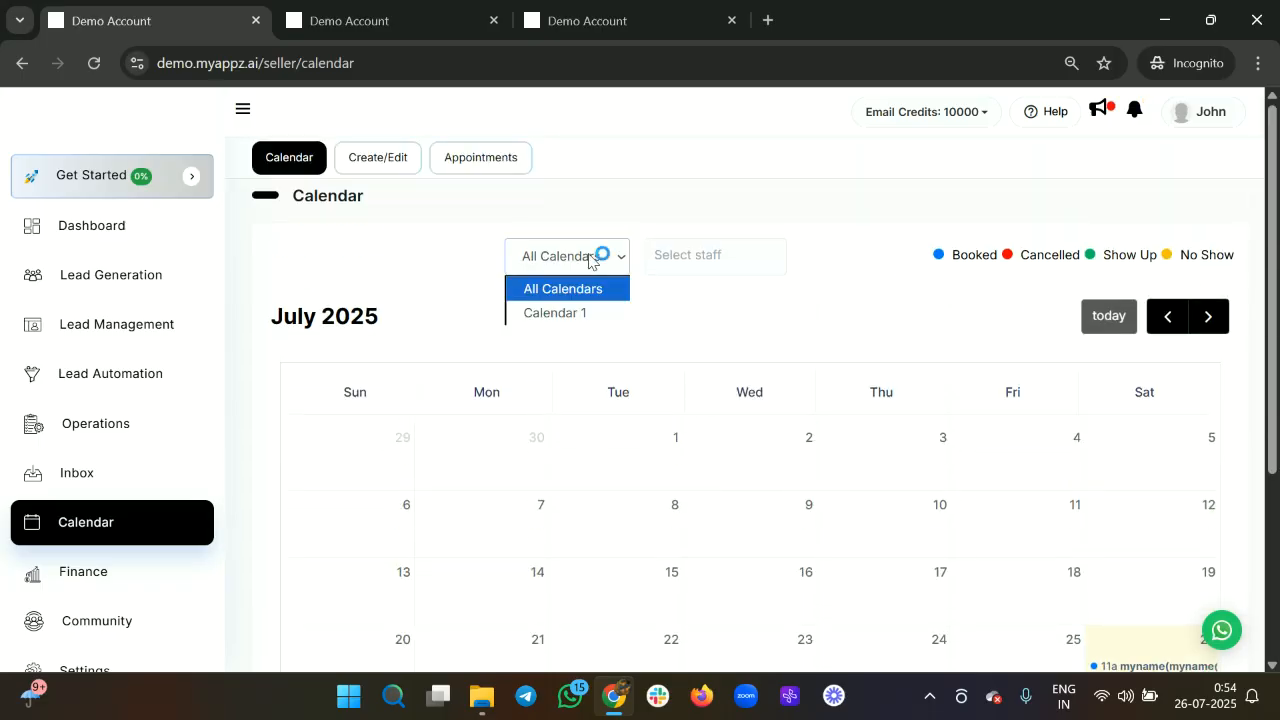
left_click(571, 316)
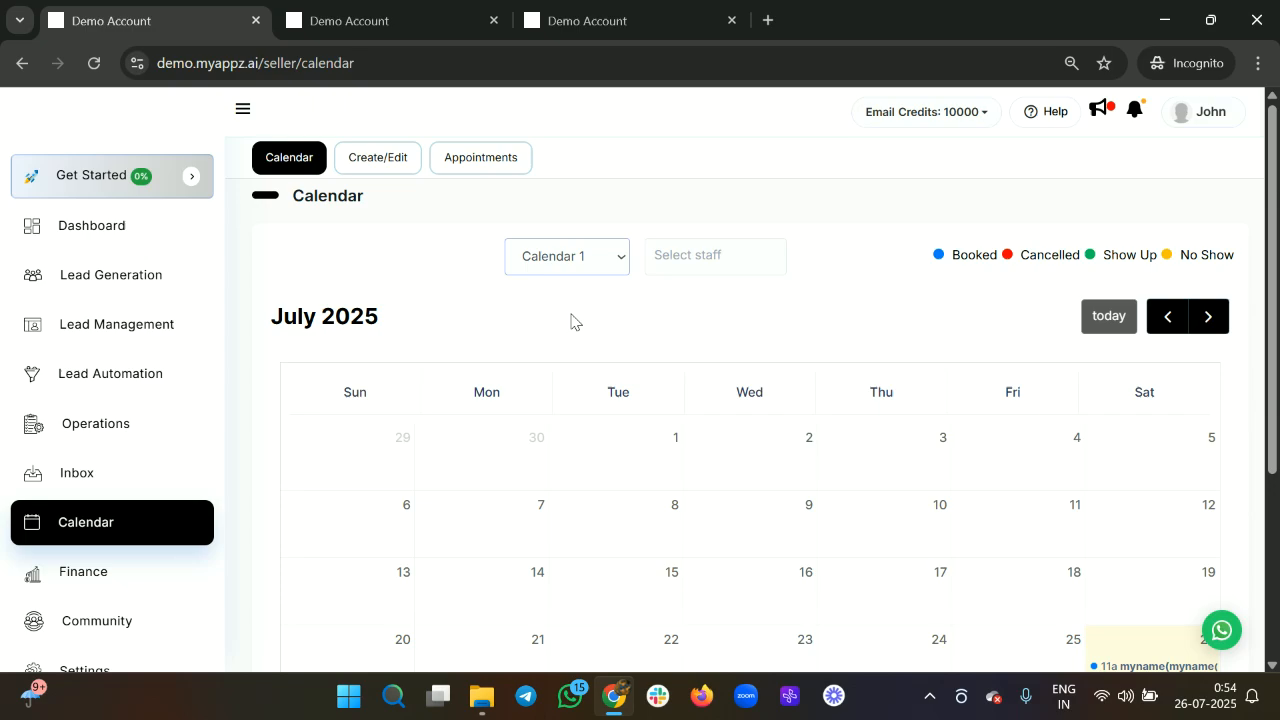
scroll(745, 427, "down", 2)
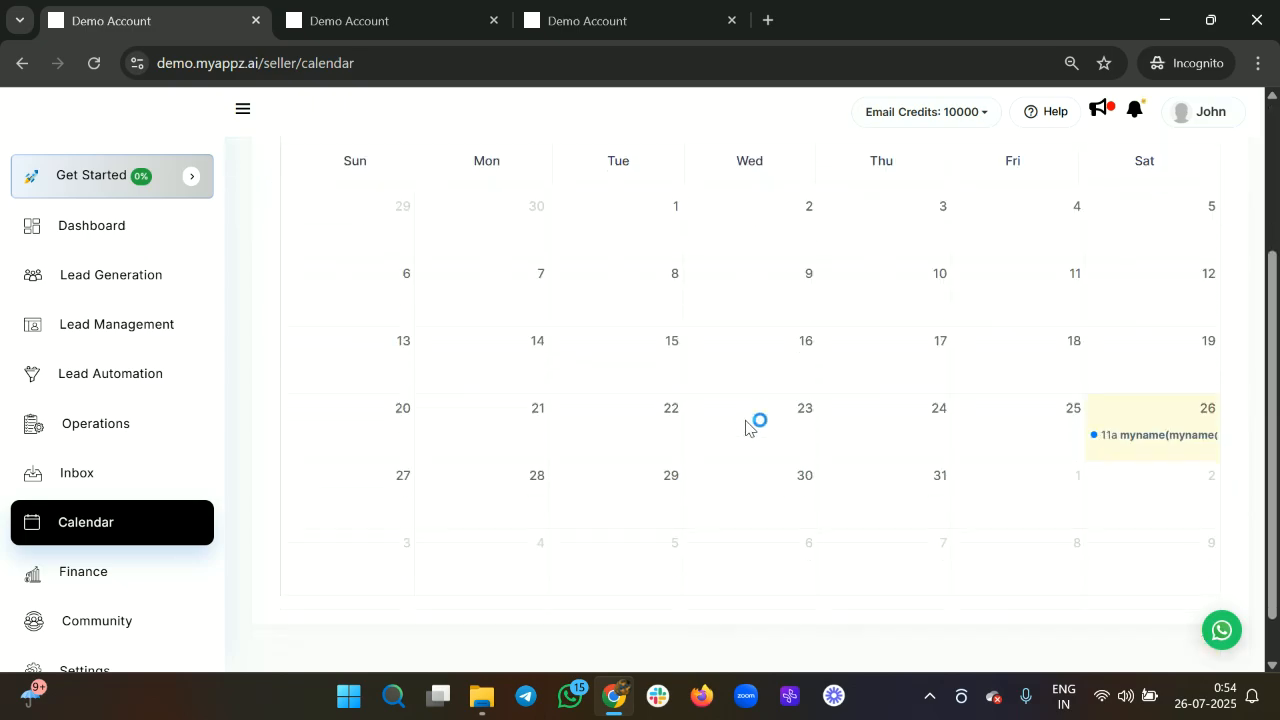
scroll(748, 429, "up", 1)
scroll(748, 430, "up", 2)
scroll(748, 430, "down", 2)
scroll(745, 428, "down", 2)
scroll(743, 429, "up", 3)
Try and then clear the staff filter, and open the July 26 11:00 AM booking's details.
left_click(703, 254)
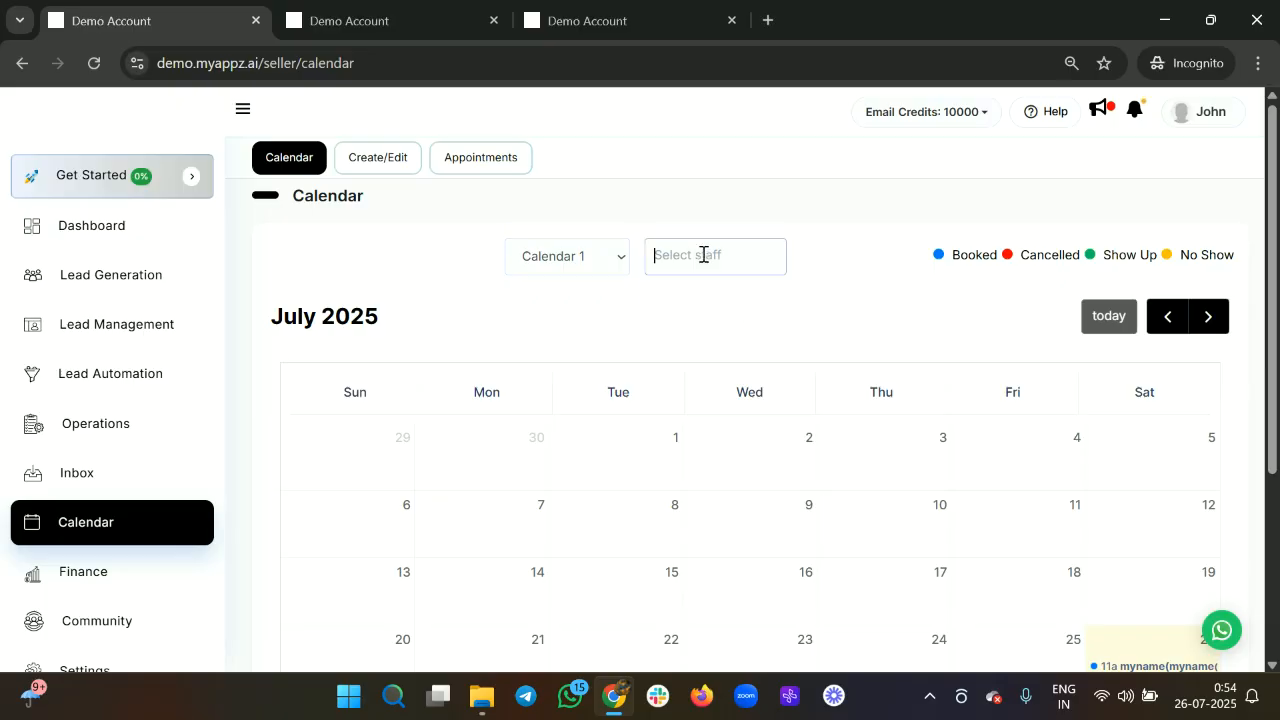
left_click(714, 302)
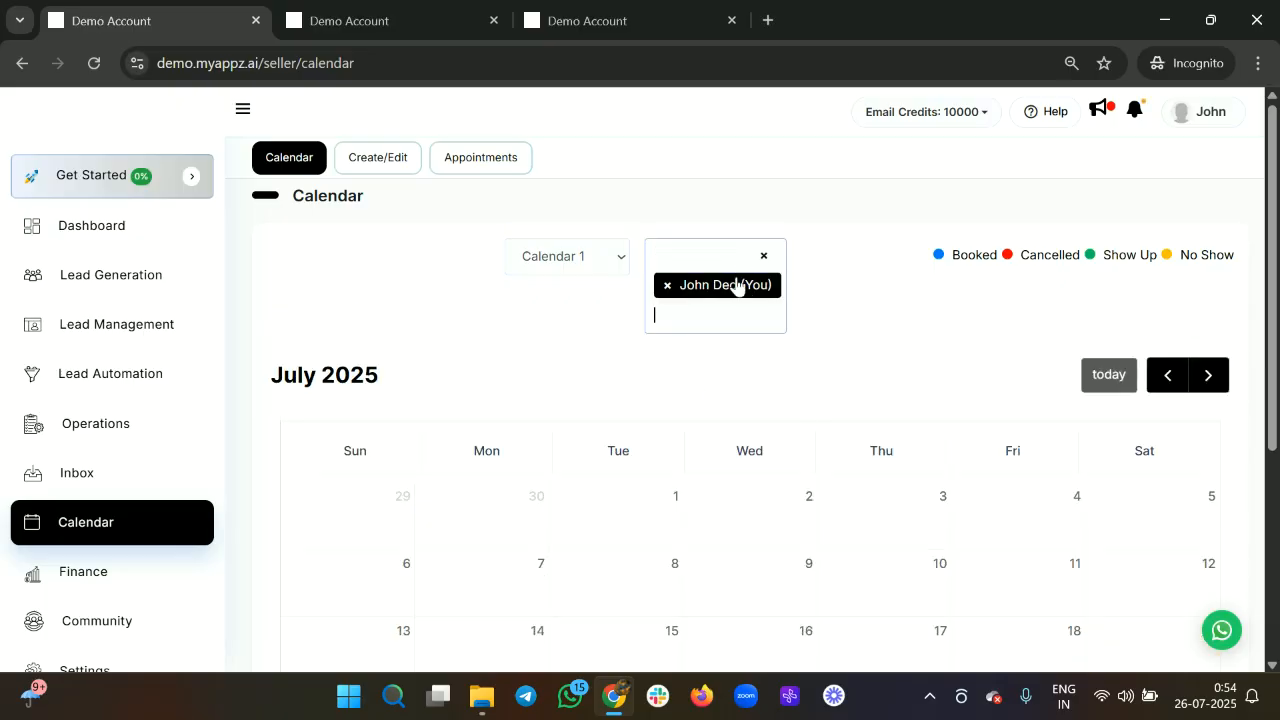
left_click(765, 259)
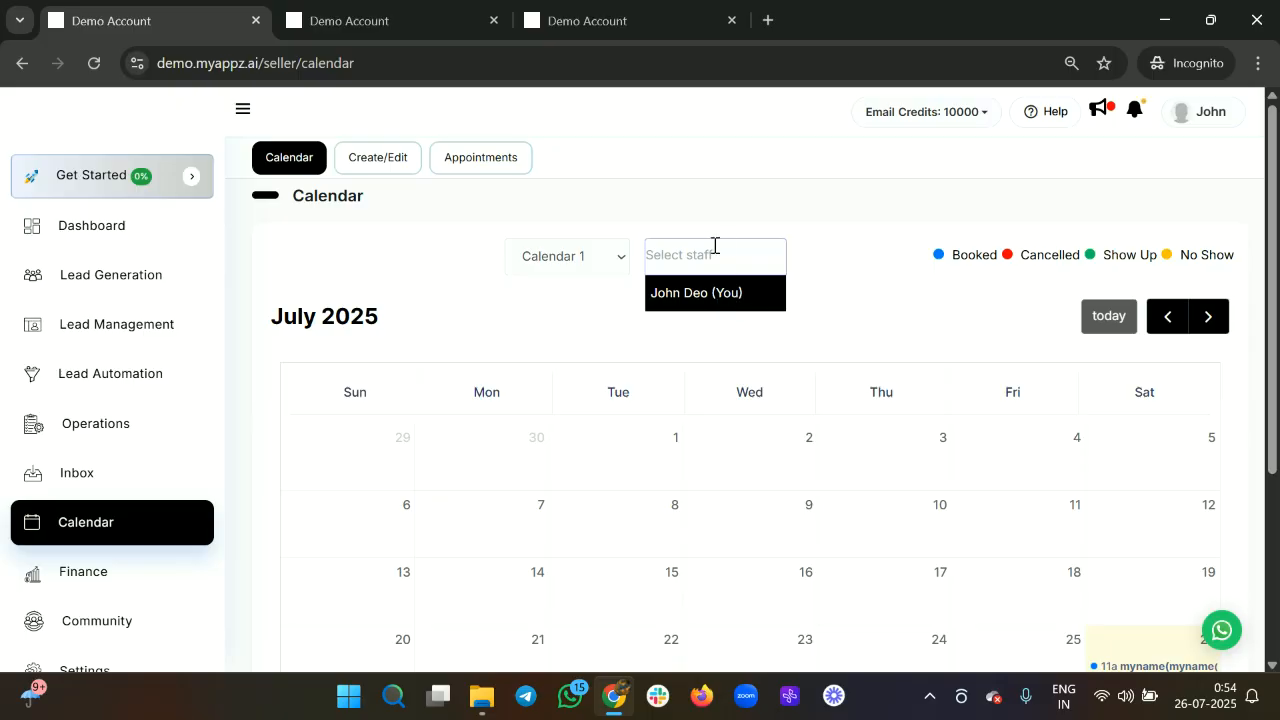
left_click(817, 415)
scroll(817, 416, "down", 2)
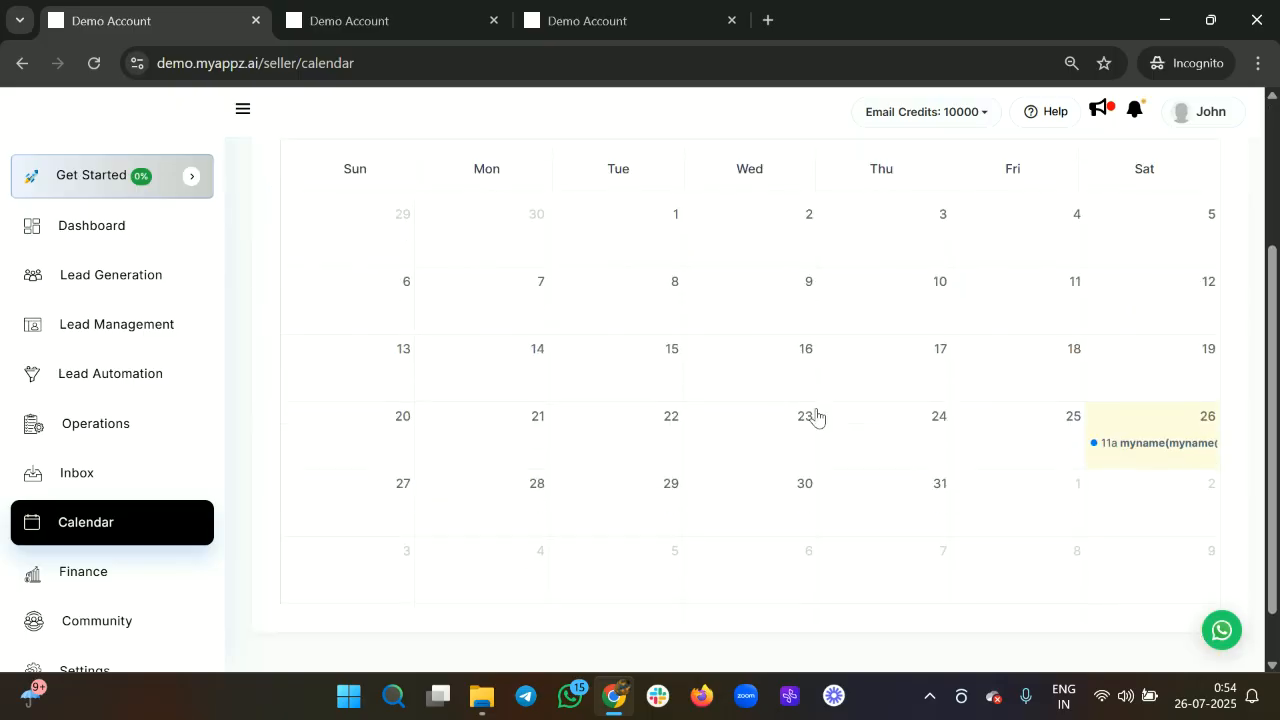
left_click(1150, 442)
scroll(778, 500, "down", 2)
scroll(773, 477, "down", 1)
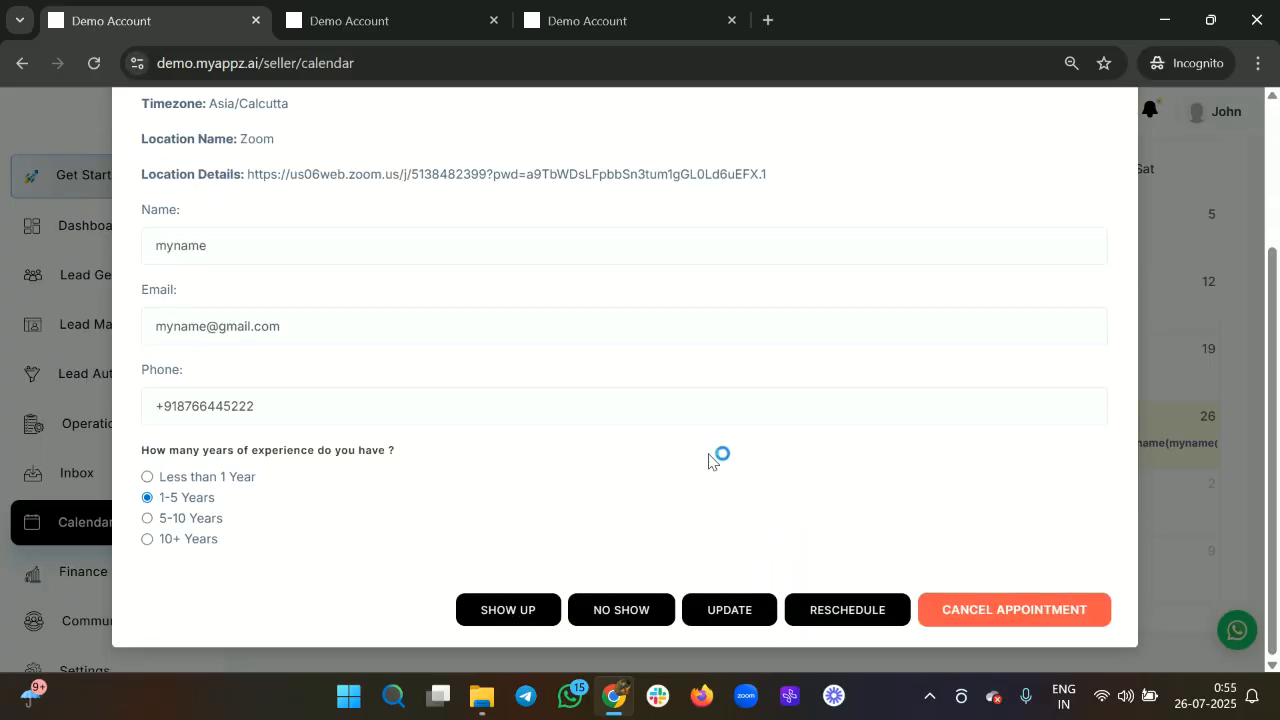
Try the show-up and no-show options, back out of both, and update the appointment.
left_click(512, 612)
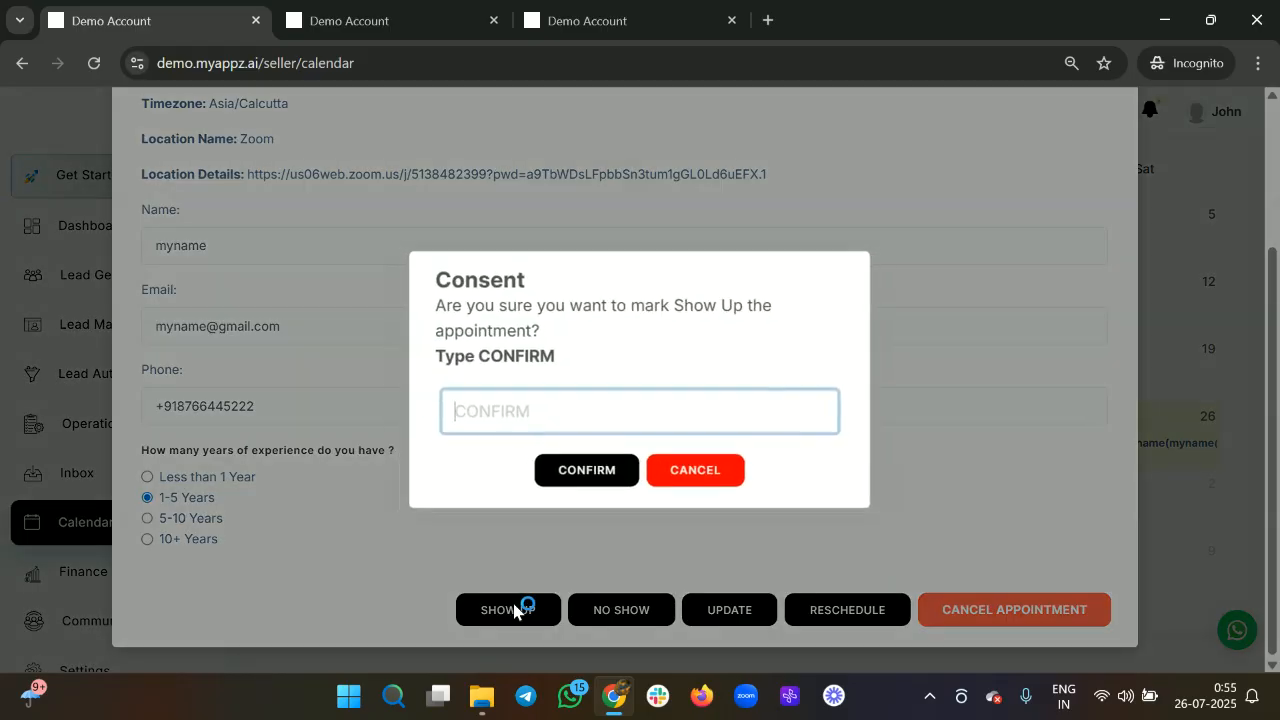
left_click(676, 478)
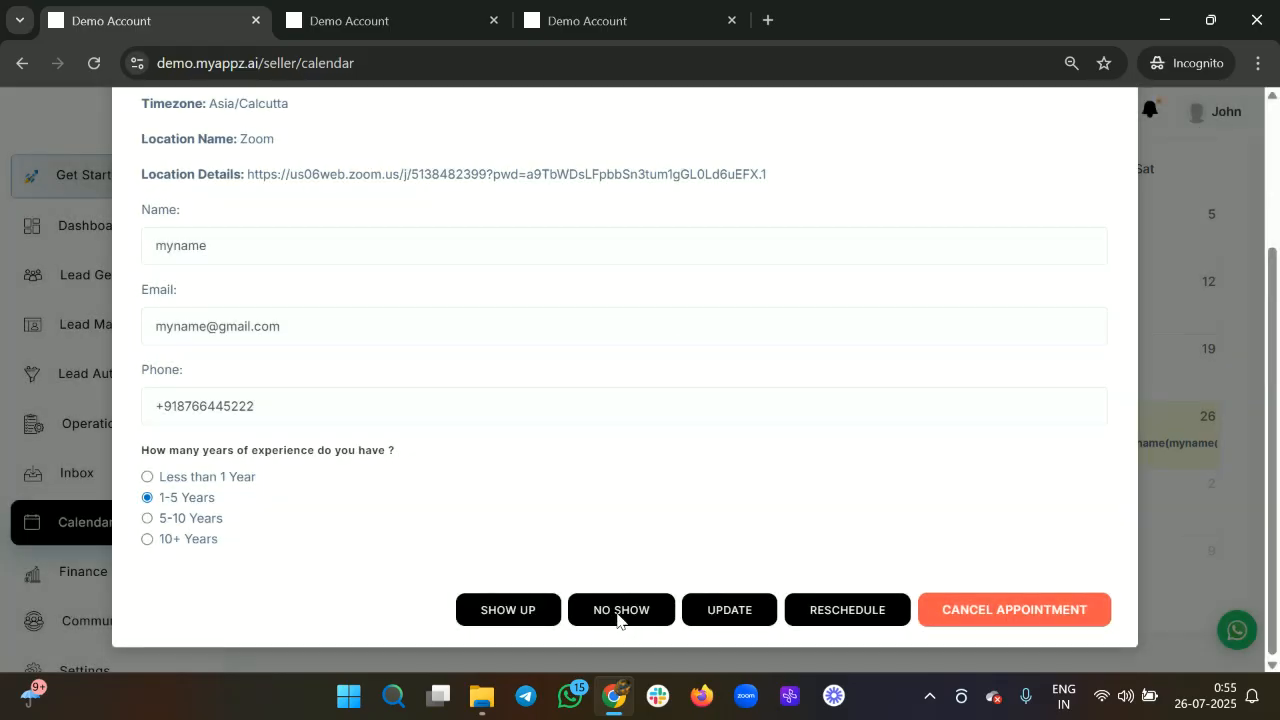
left_click(617, 621)
left_click(710, 478)
left_click(729, 612)
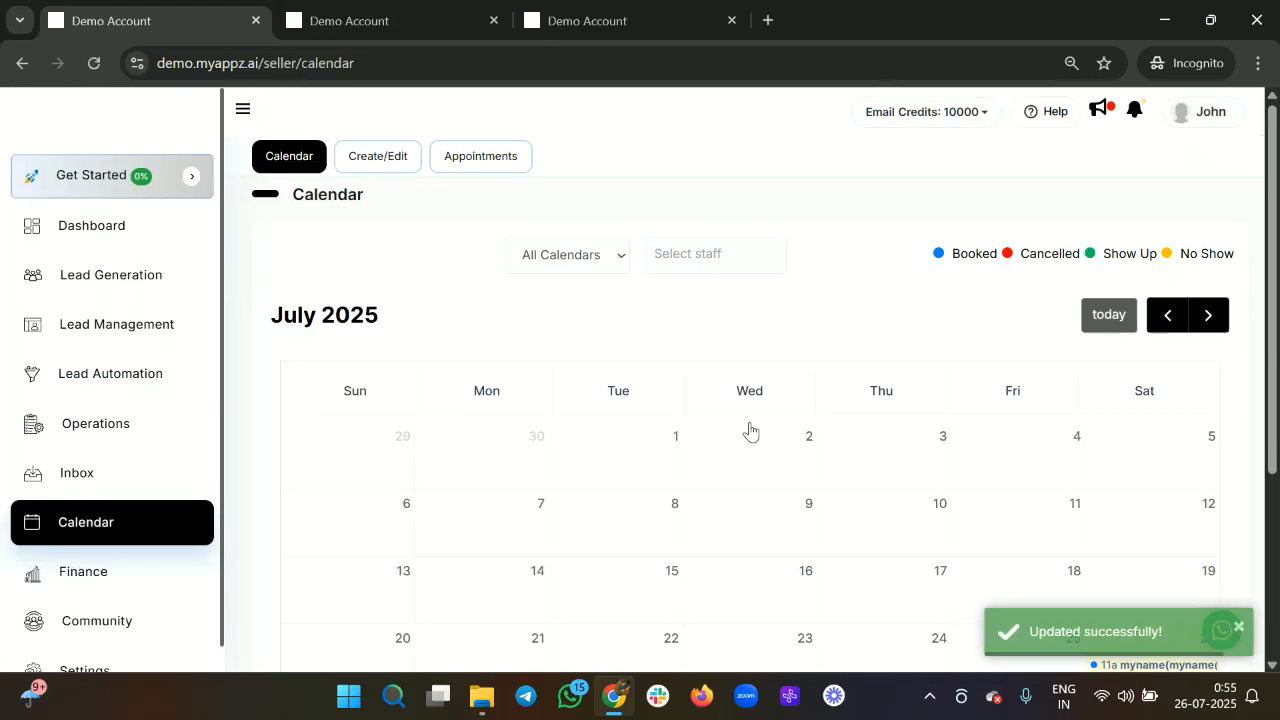
scroll(751, 429, "down", 3)
Cancel the July 26 appointment by typing CONFIRM, then dismiss the processing notice.
left_click(1166, 376)
scroll(860, 600, "down", 3)
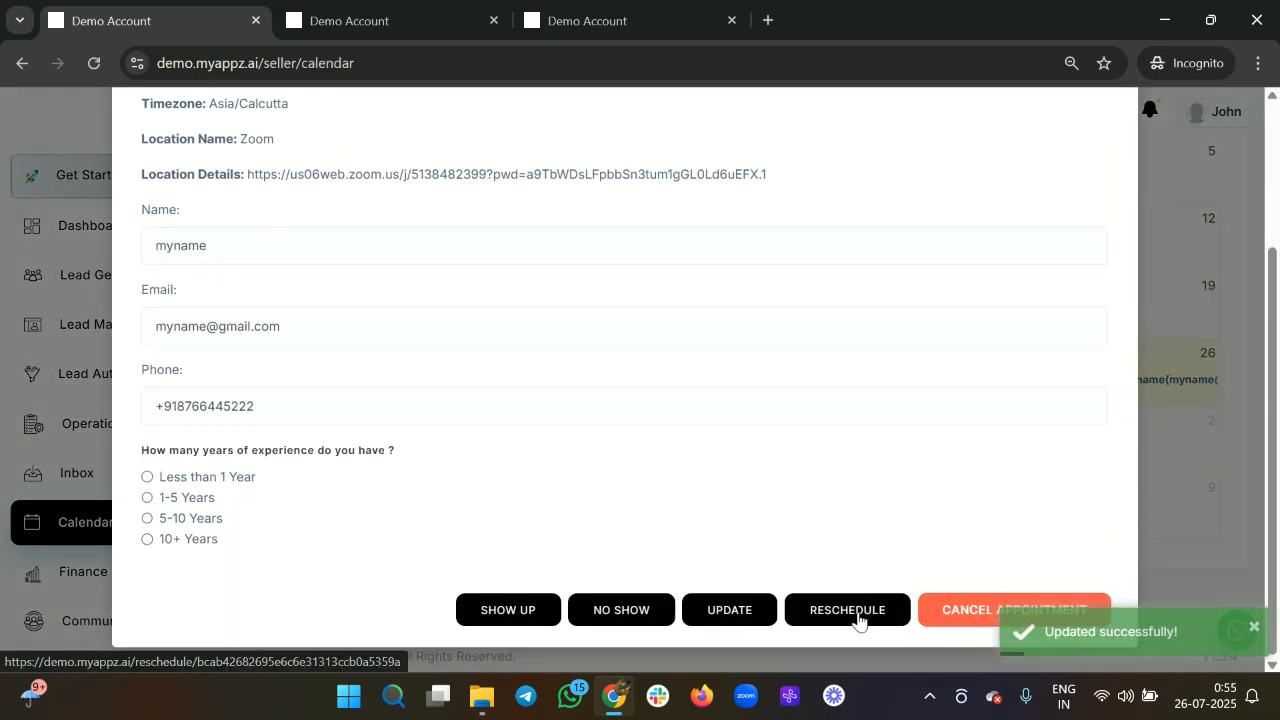
left_click(985, 626)
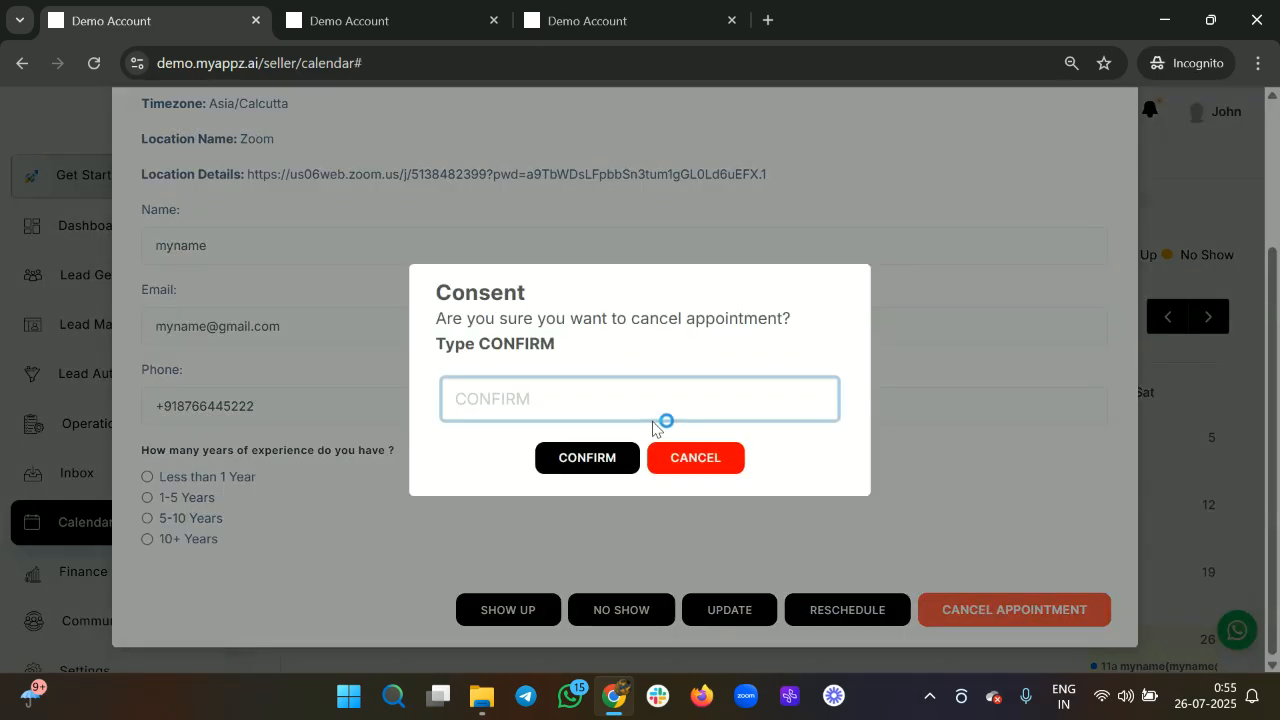
type("PC")
key("BackSpace")
type("CONFIRM")
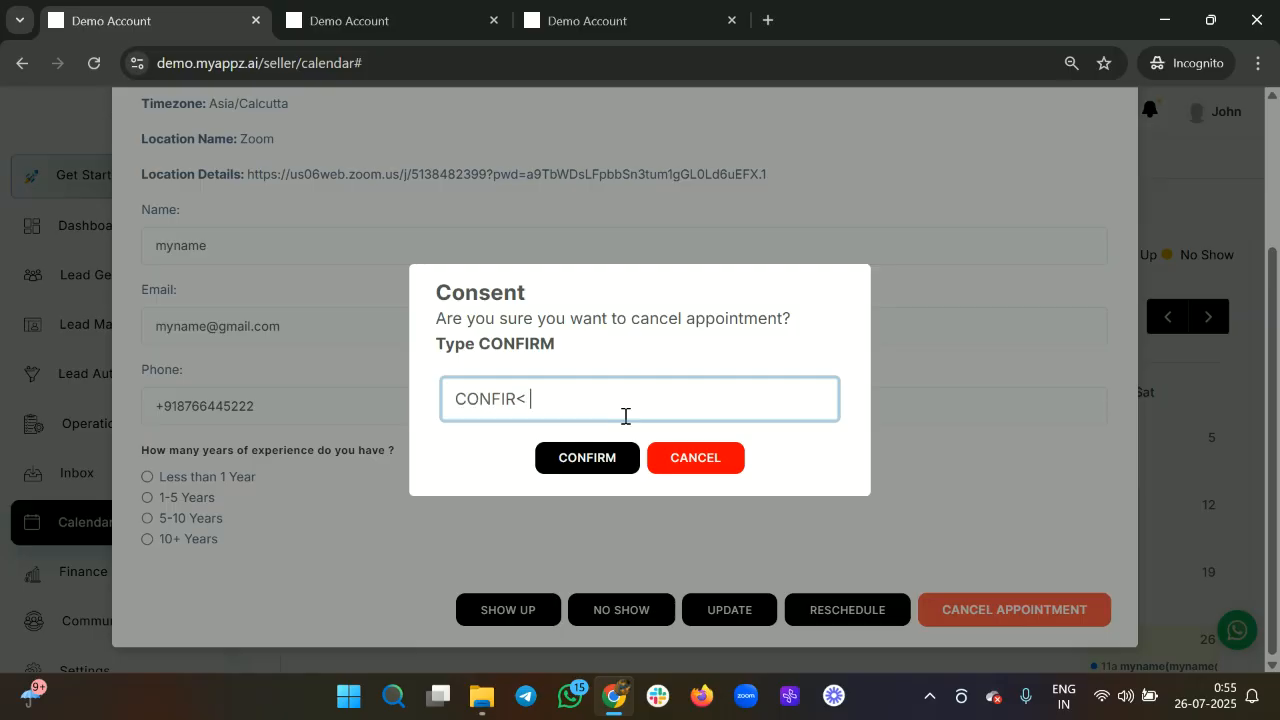
left_click(605, 458)
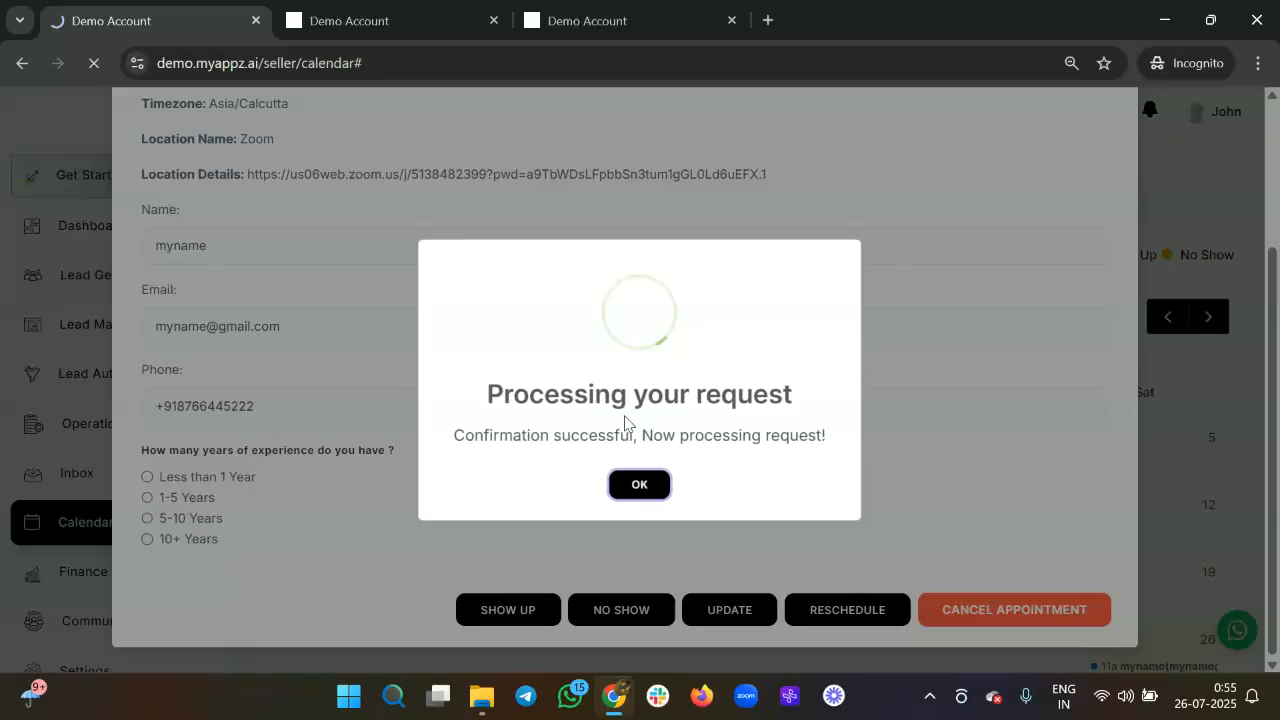
left_click(643, 487)
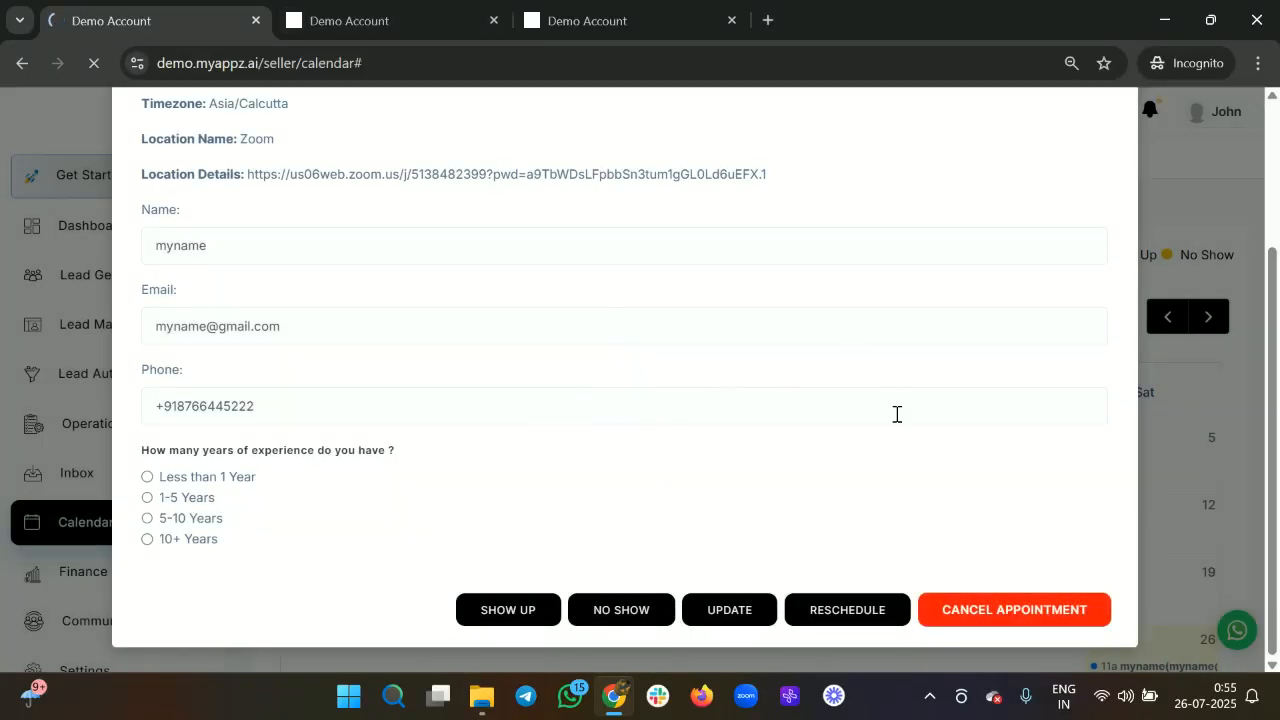
scroll(1021, 466, "down", 1)
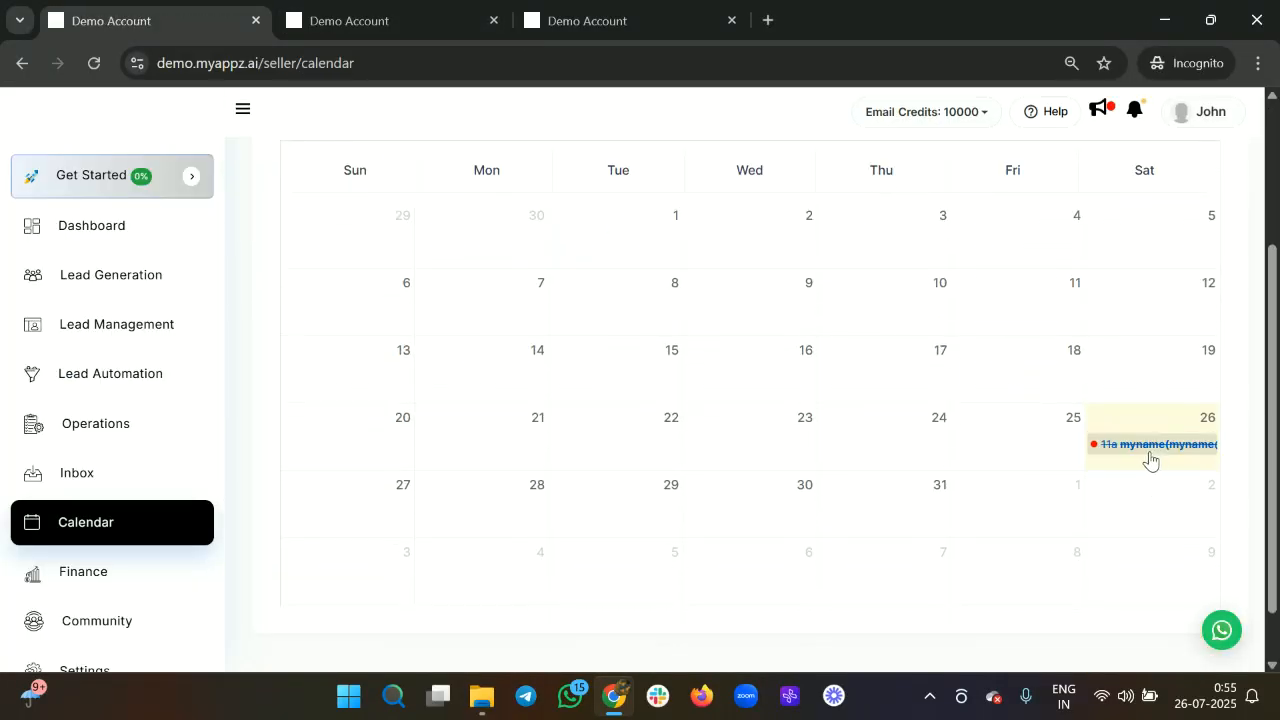
scroll(1102, 474, "up", 3)
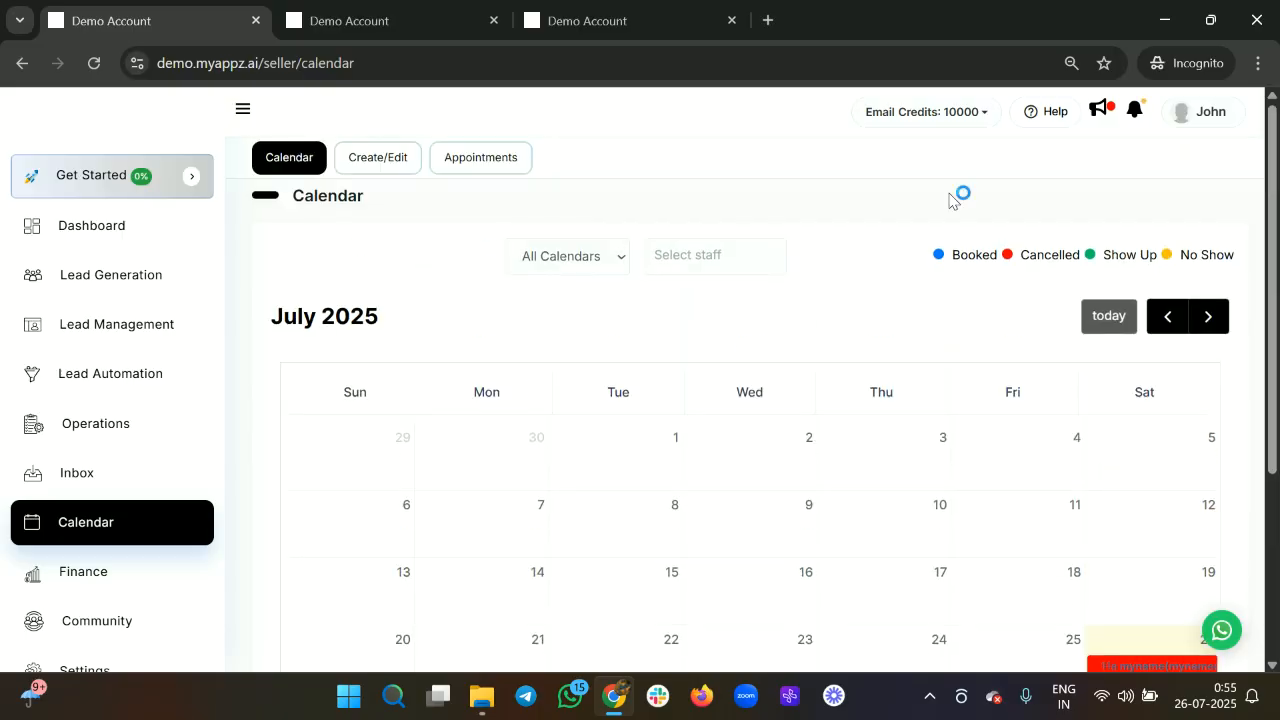
left_click(390, 20)
left_click(581, 12)
Reload the booking page and book 11:00am on July 26 again with 1-5 Years experience.
key("F5")
left_click(945, 393)
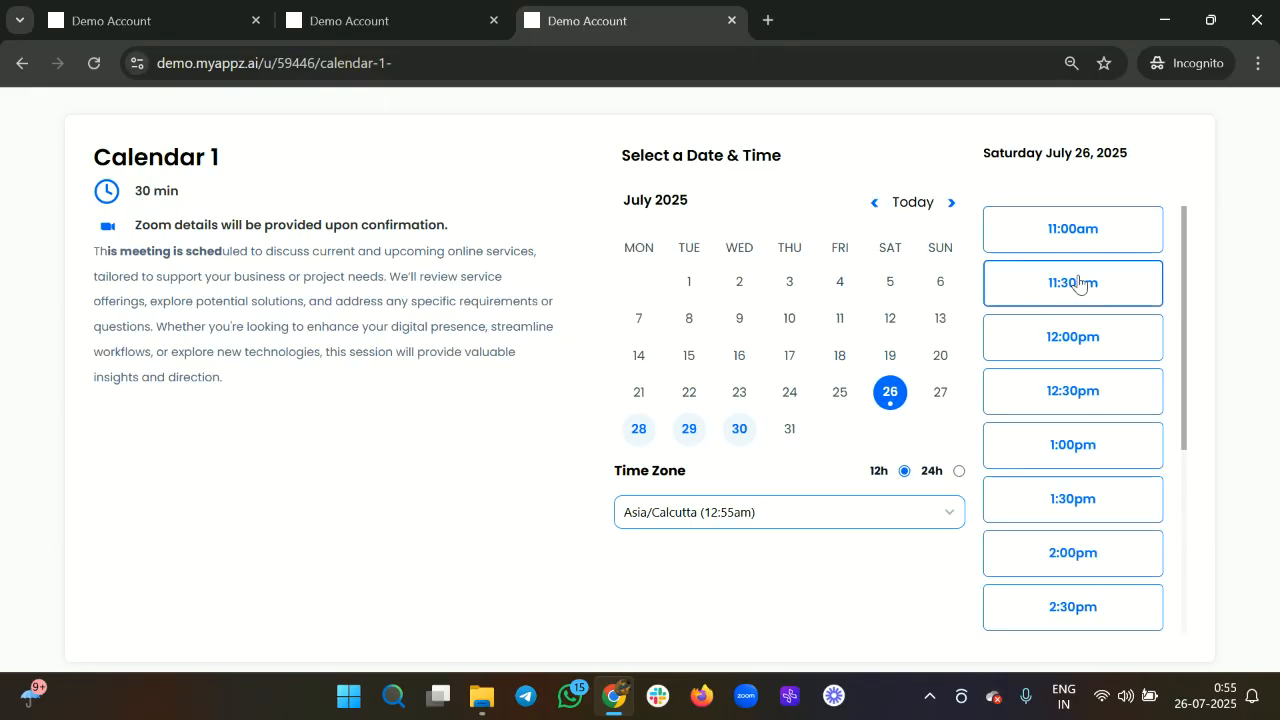
left_click(1075, 232)
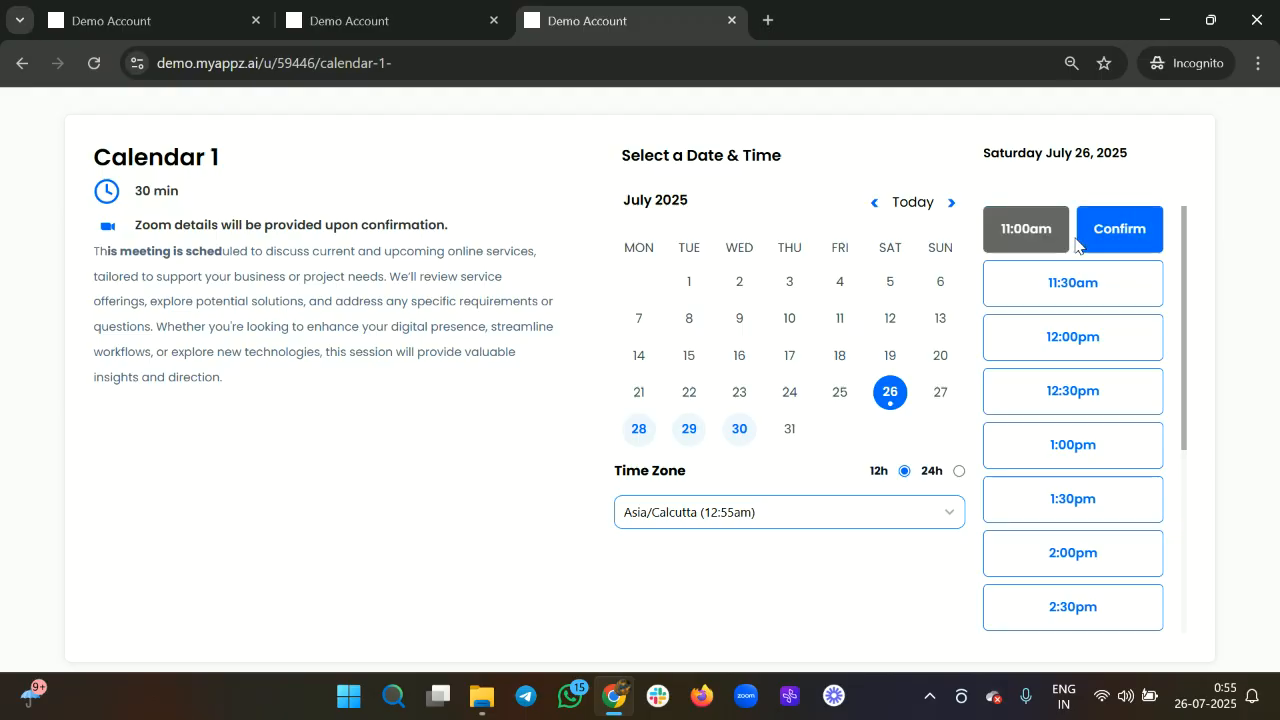
left_click(1114, 229)
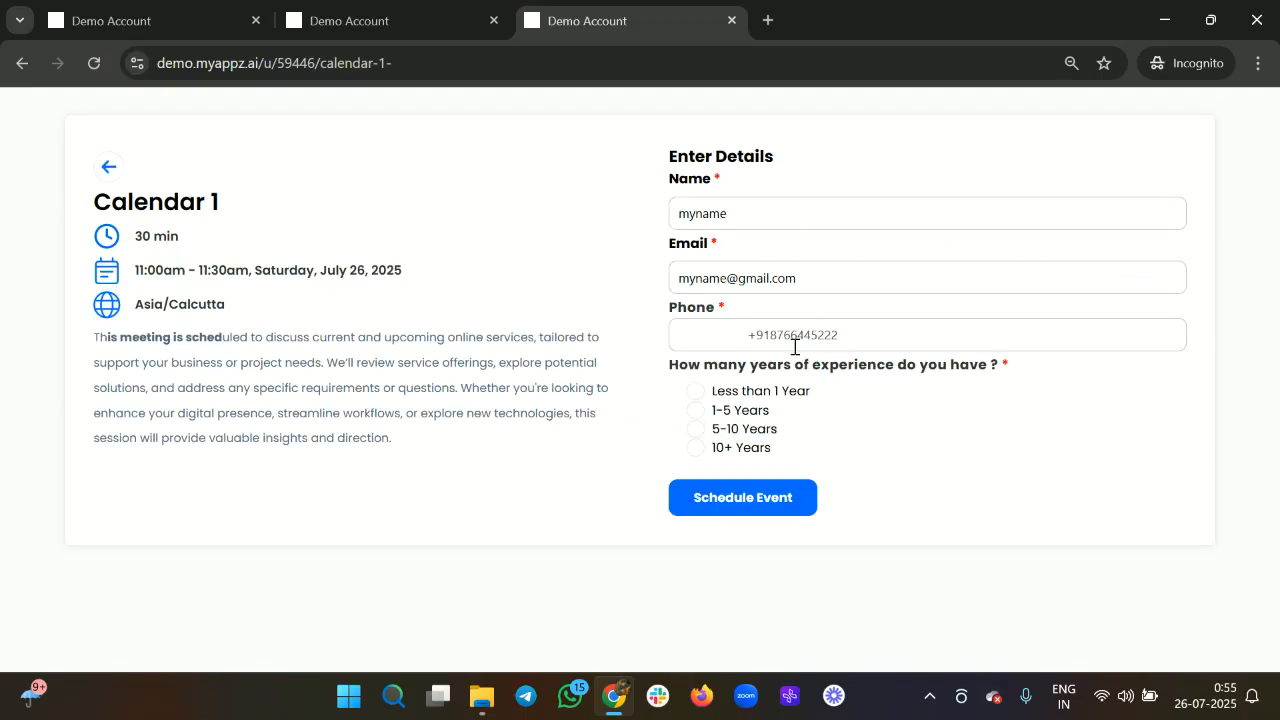
left_click(696, 411)
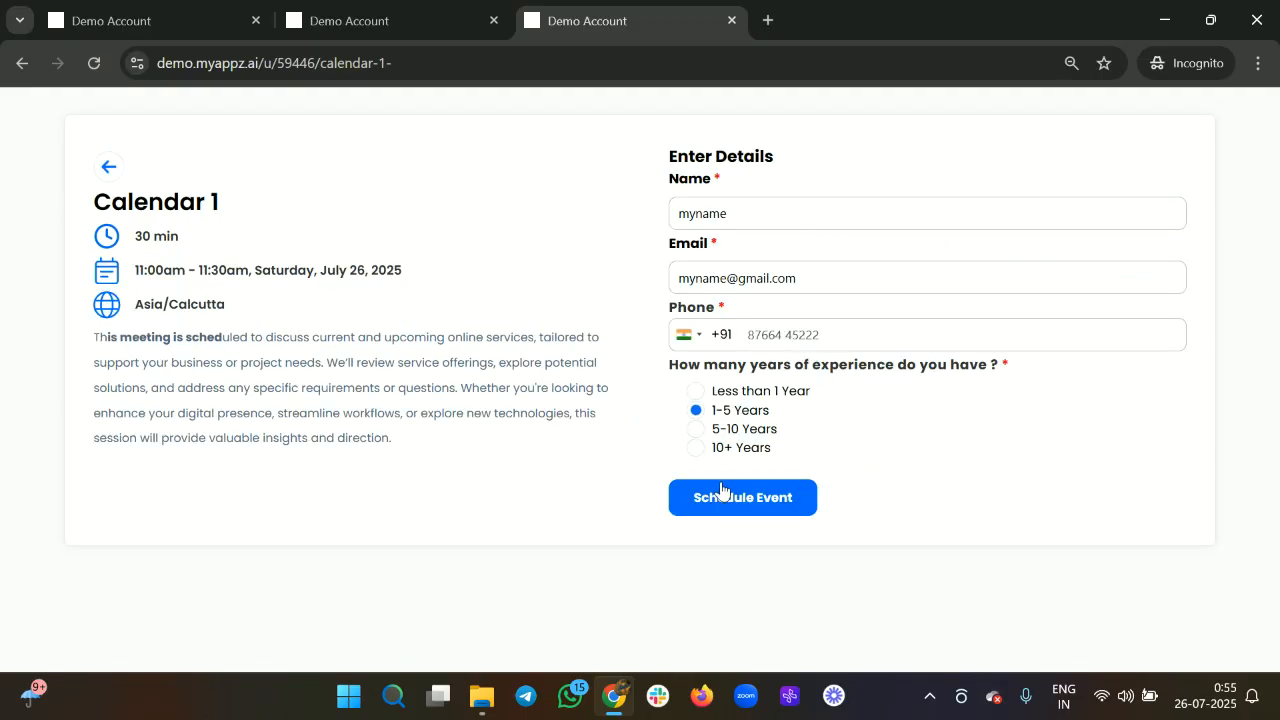
left_click(722, 492)
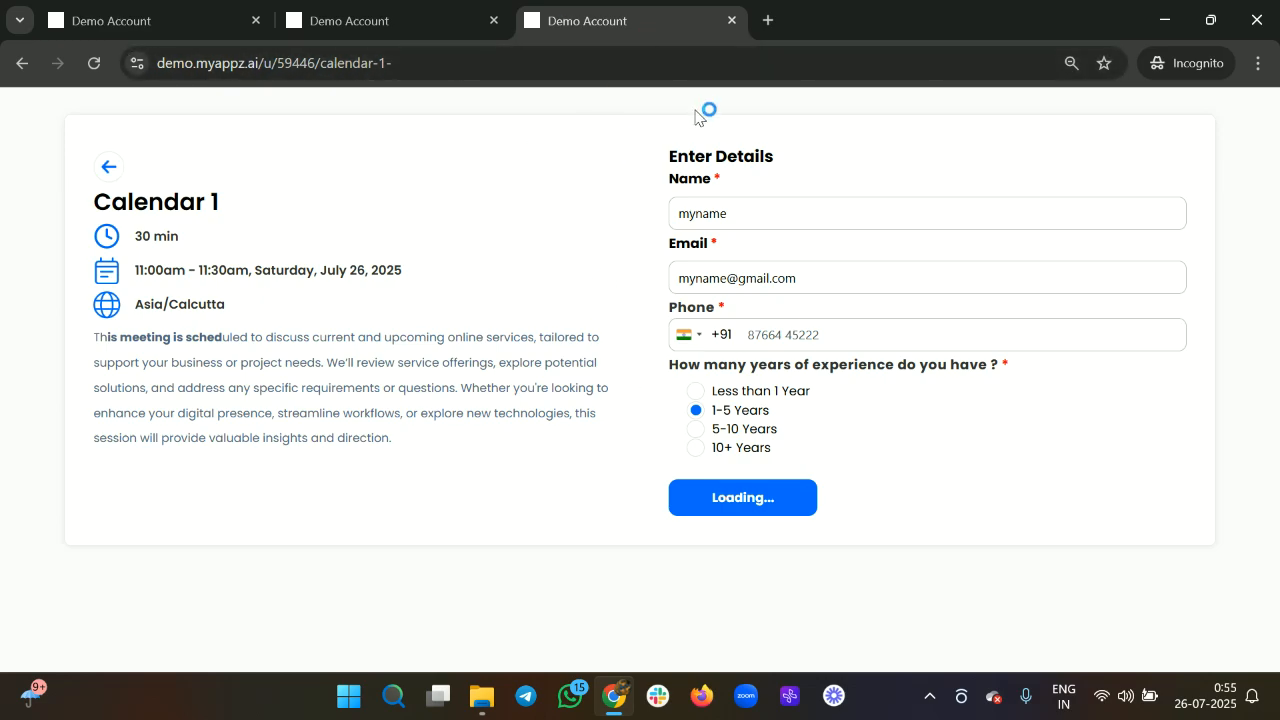
left_click(416, 21)
left_click(647, 34)
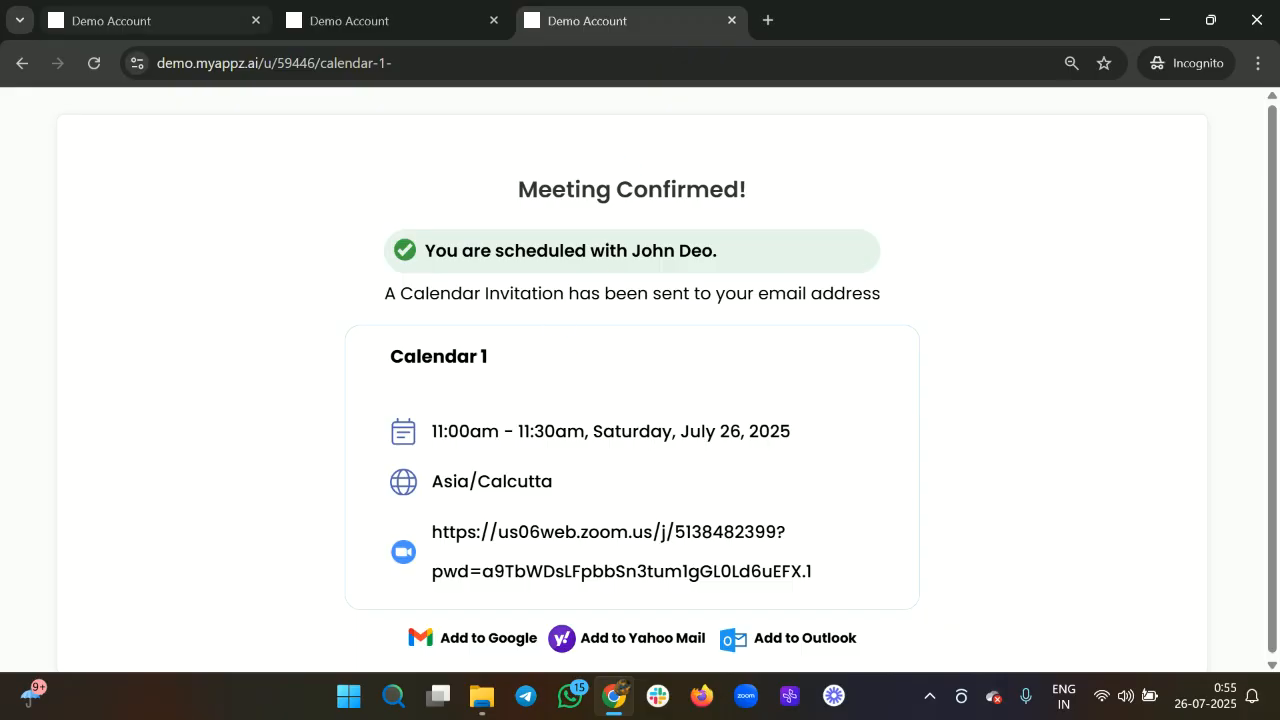
Check the seller calendar, where the new 11a booking sits beside the cancelled one on July 26.
left_click(173, 42)
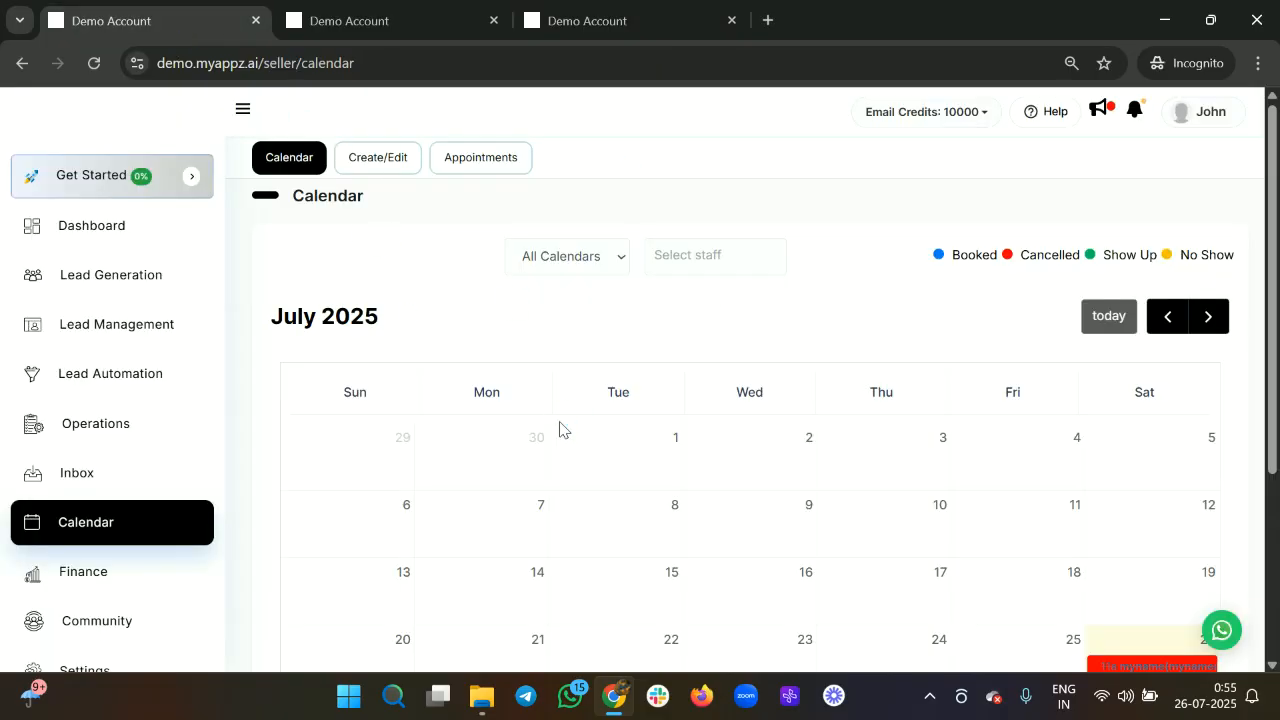
scroll(783, 623, "down", 3)
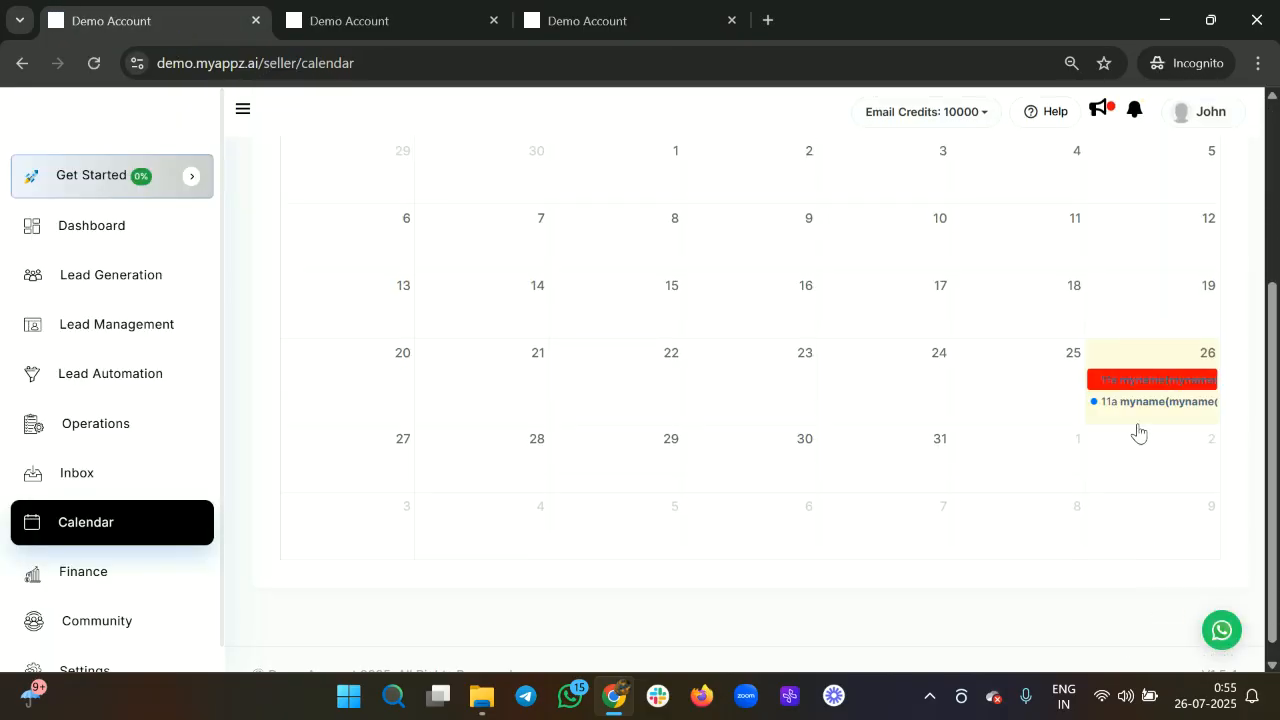
scroll(791, 405, "up", 3)
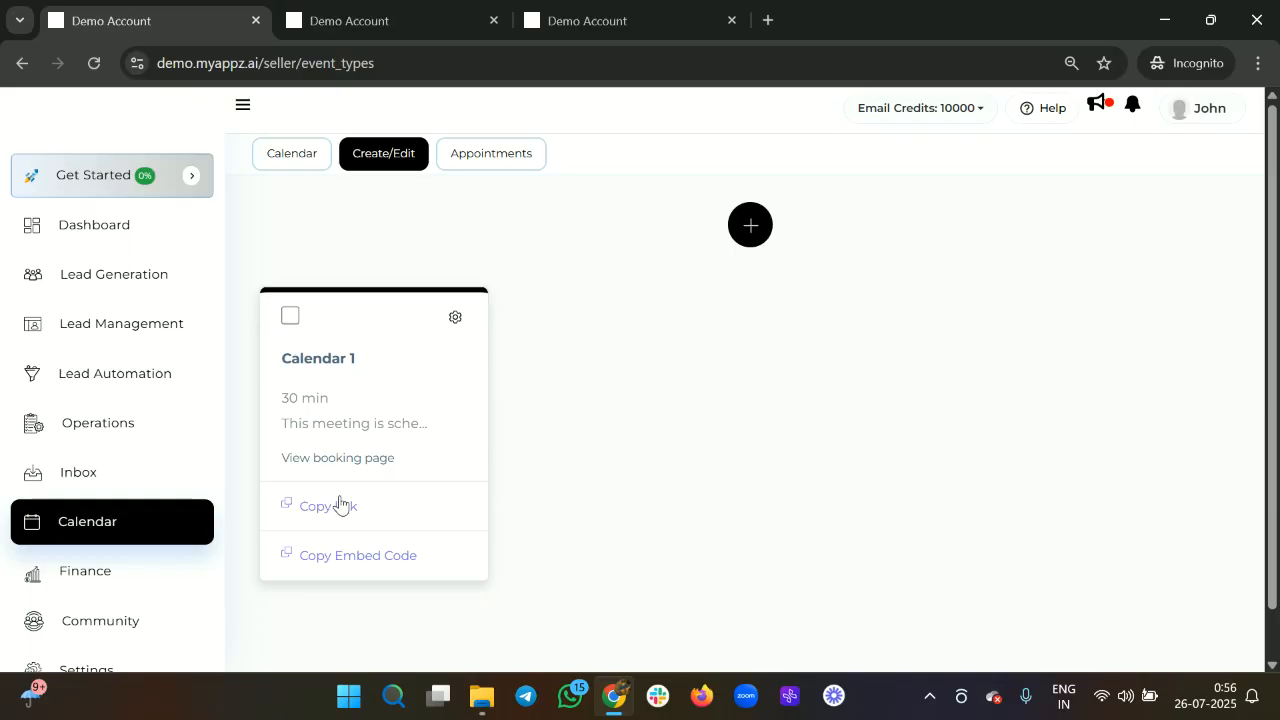
Load the booking link in a new private tab, choose July 26 at 11:30am, and return to the event types.
key("ctrl+t")
type("https://demo.myappz.ai/u/59446/calendar-1-")
key("Return")
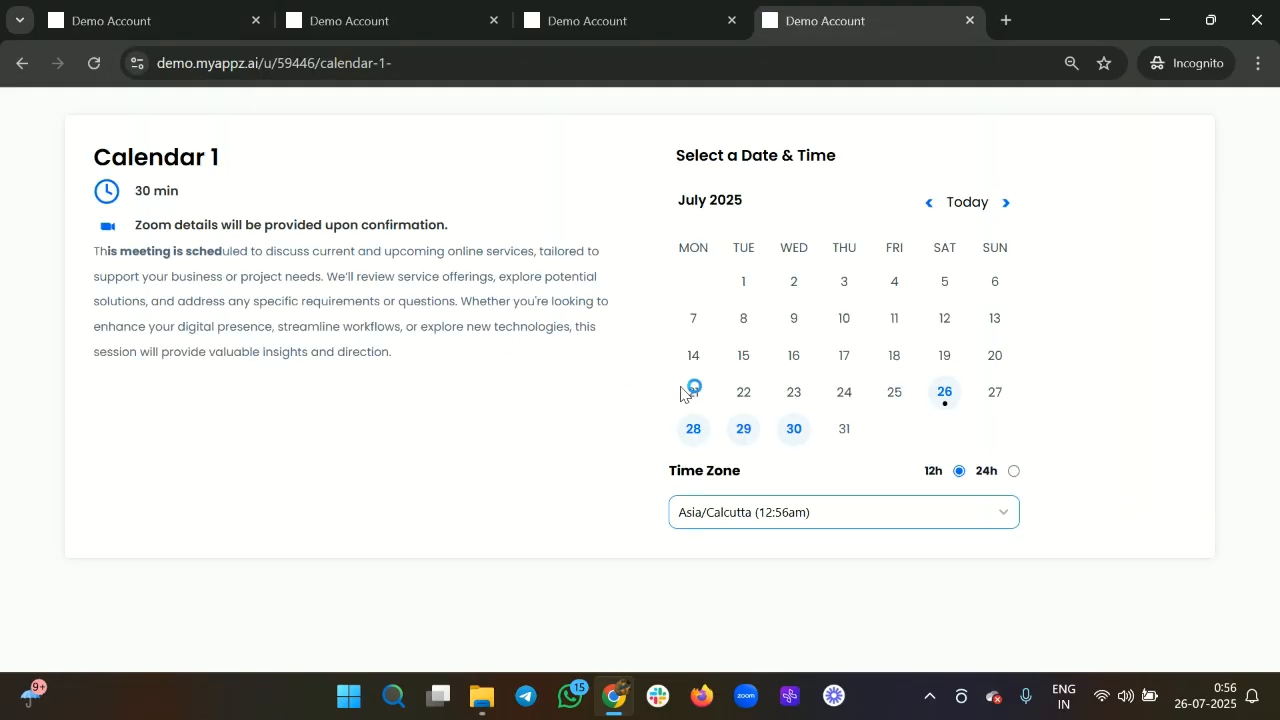
left_click(945, 393)
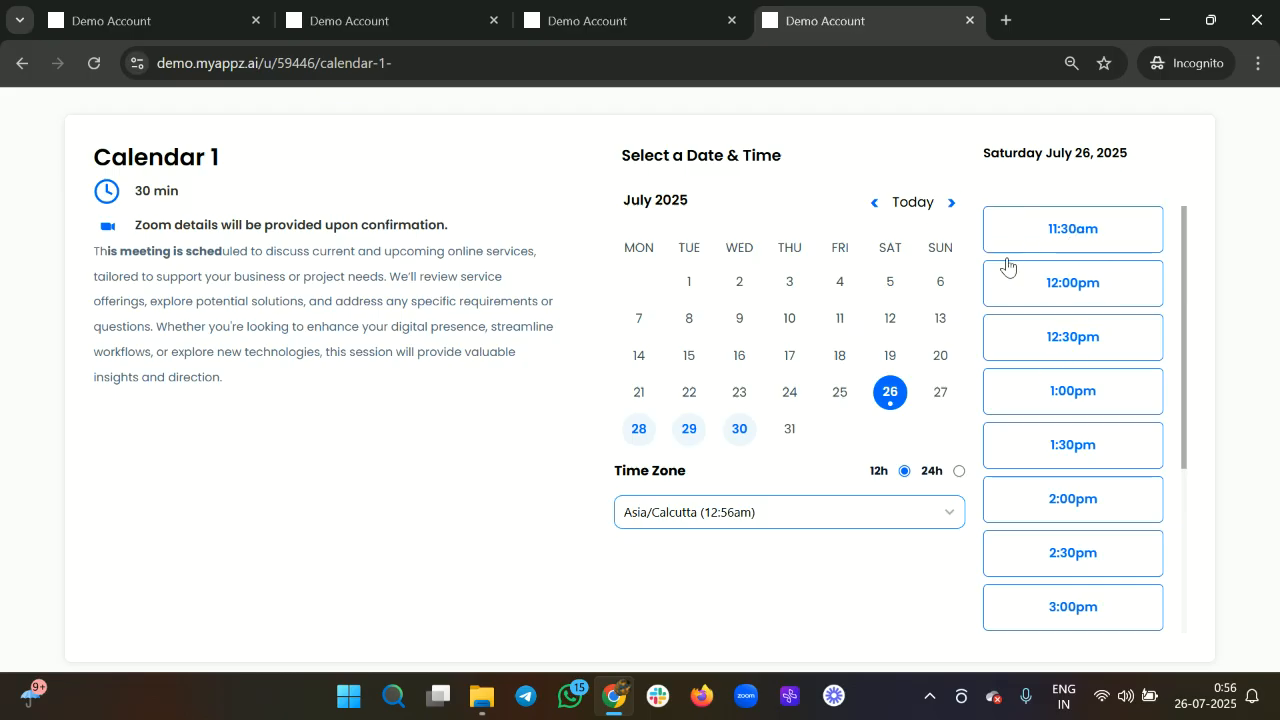
left_click(1081, 234)
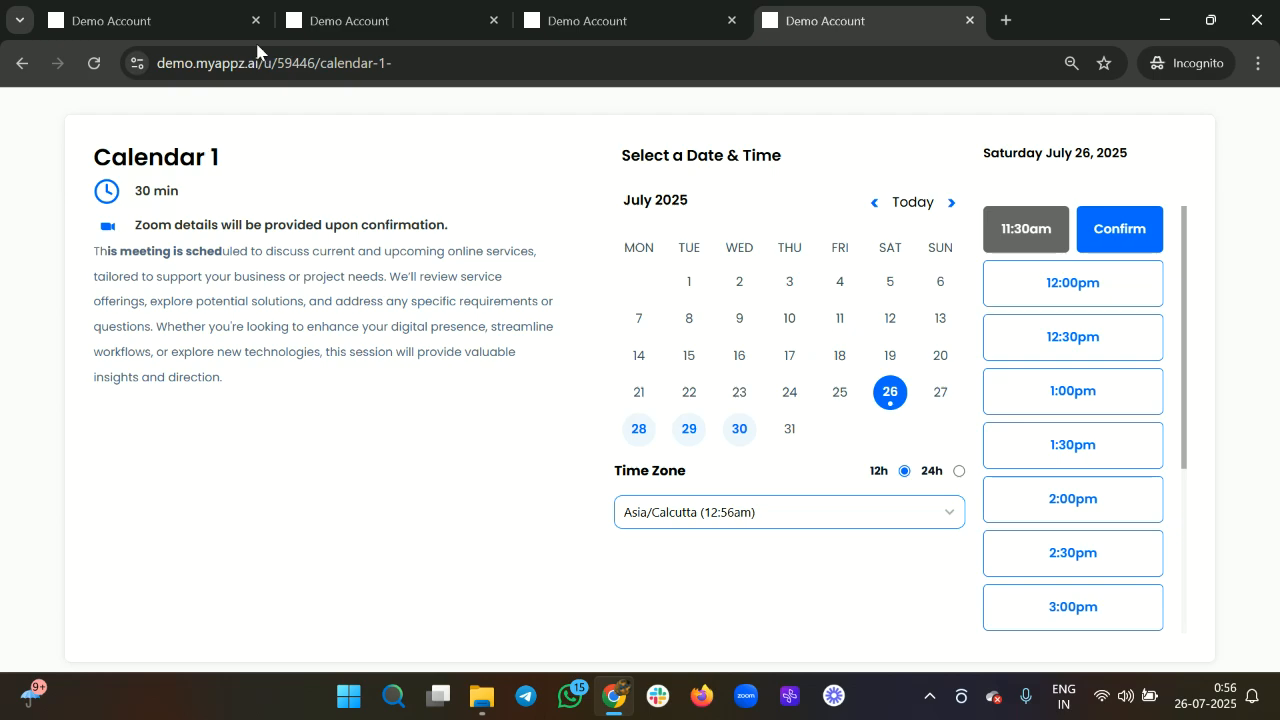
left_click(200, 21)
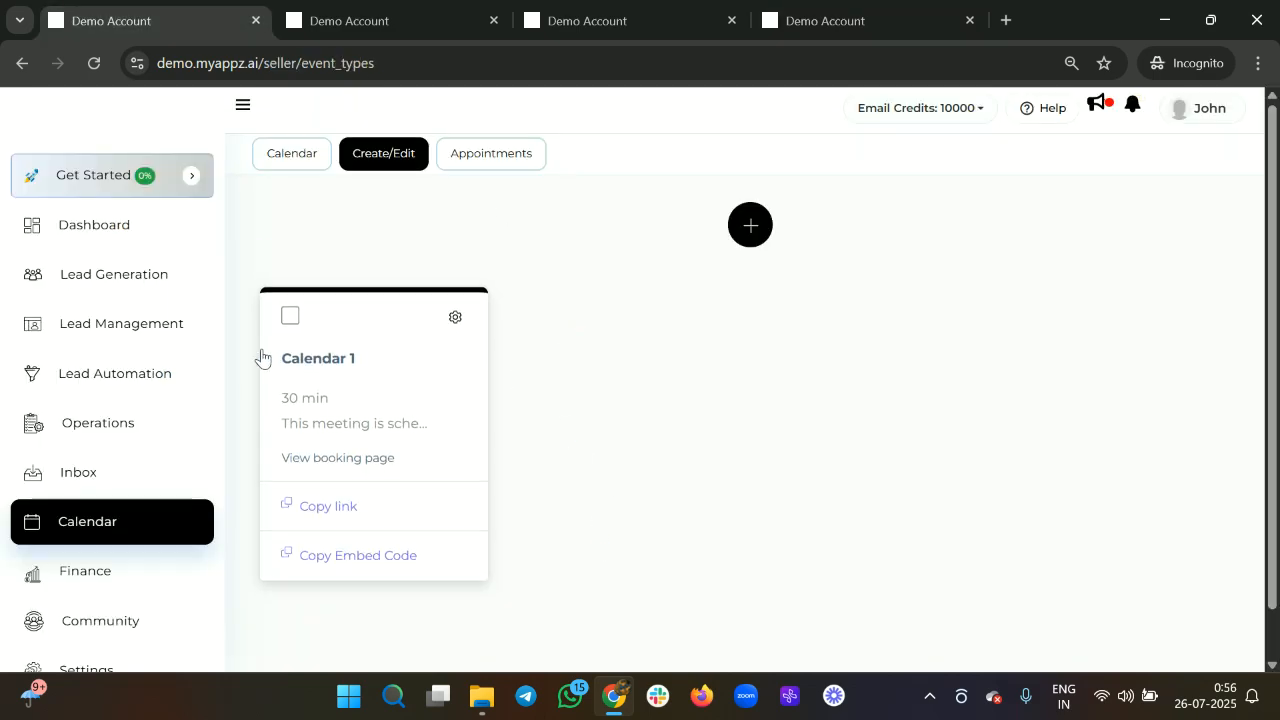